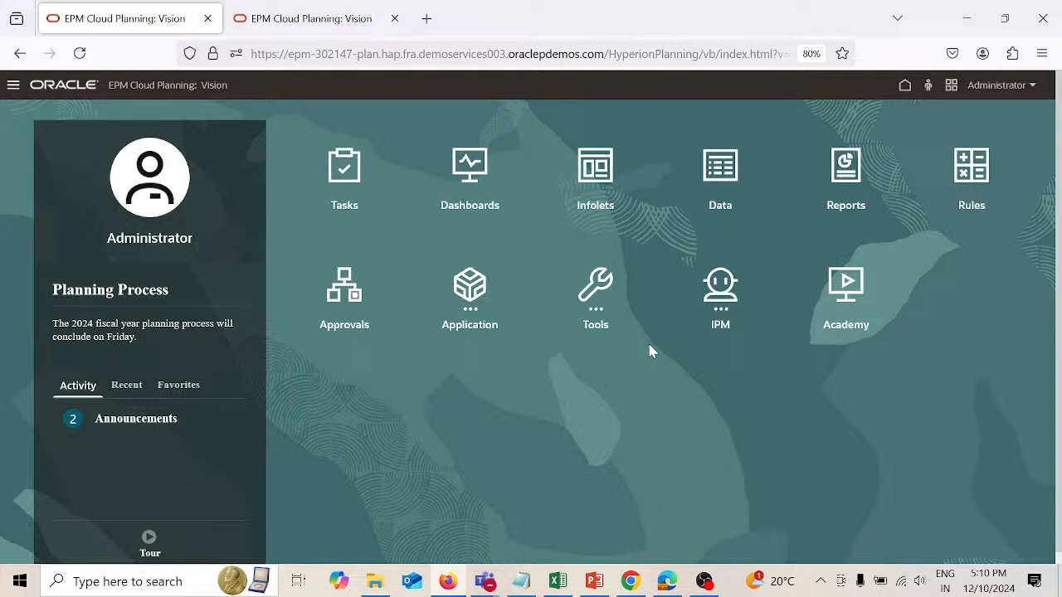
# Step: Open Data Management and view the Logic Group setup and its available target applications
pyautogui.click(471, 306)
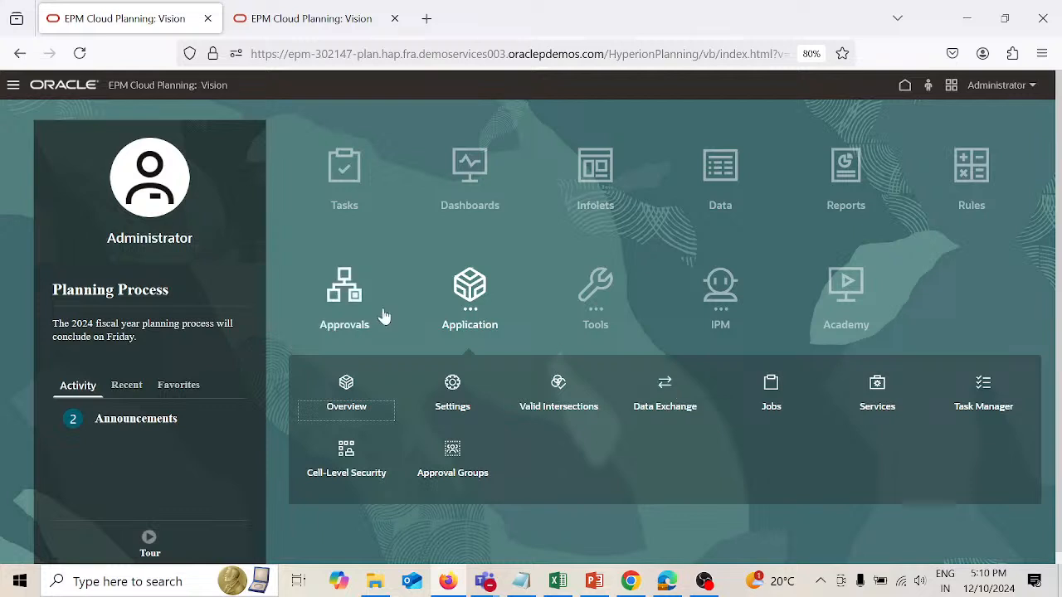
pyautogui.click(13, 86)
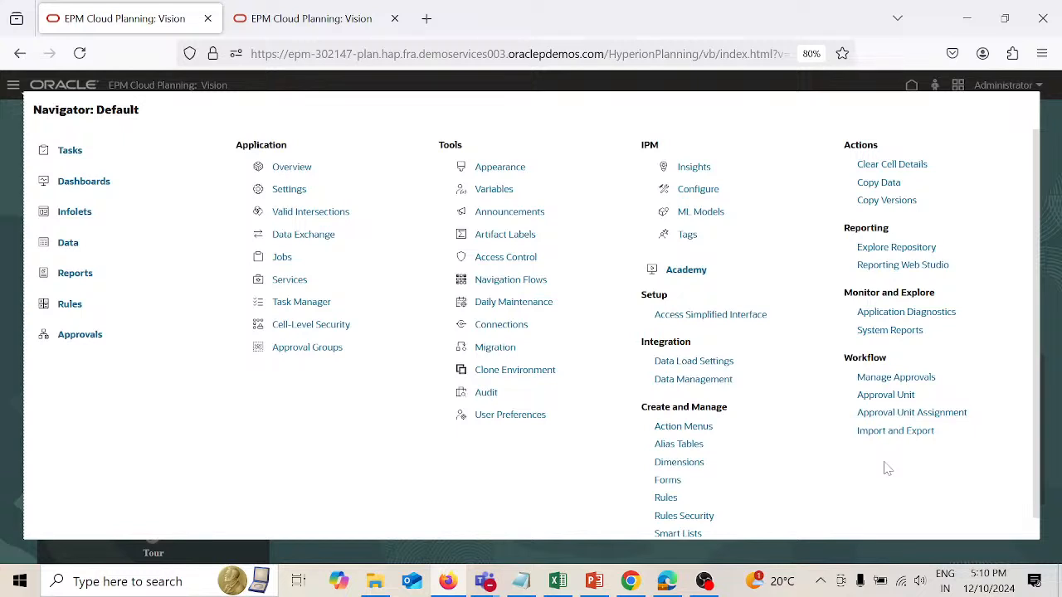
pyautogui.click(713, 382)
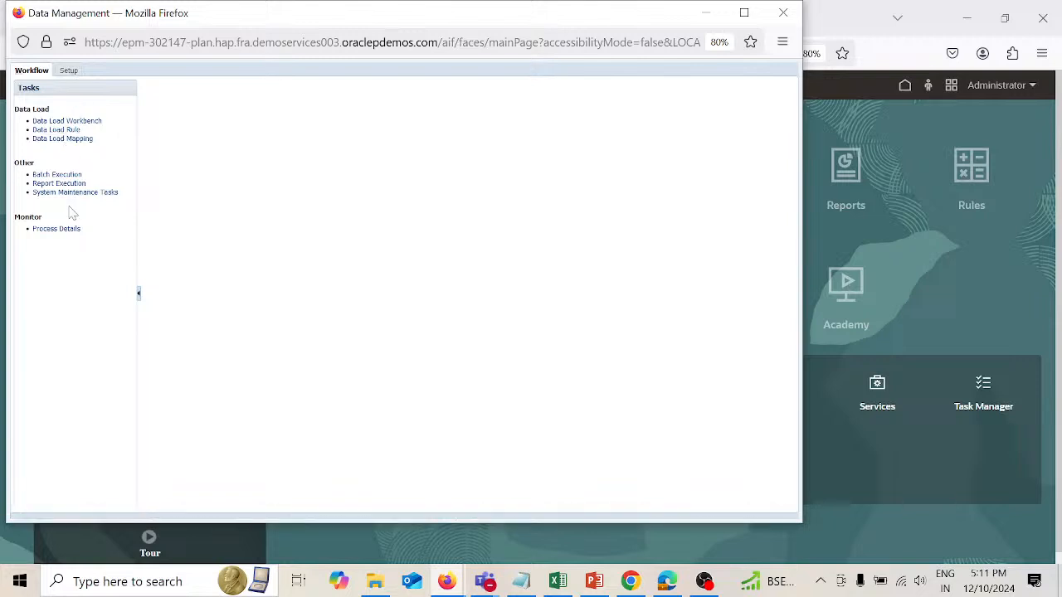
pyautogui.click(69, 71)
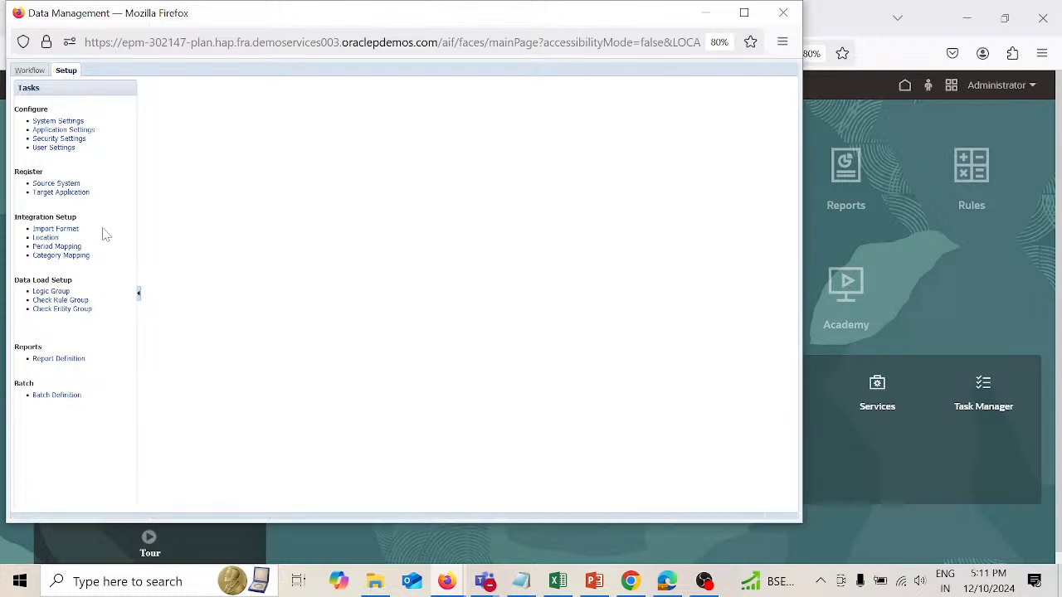
pyautogui.click(63, 291)
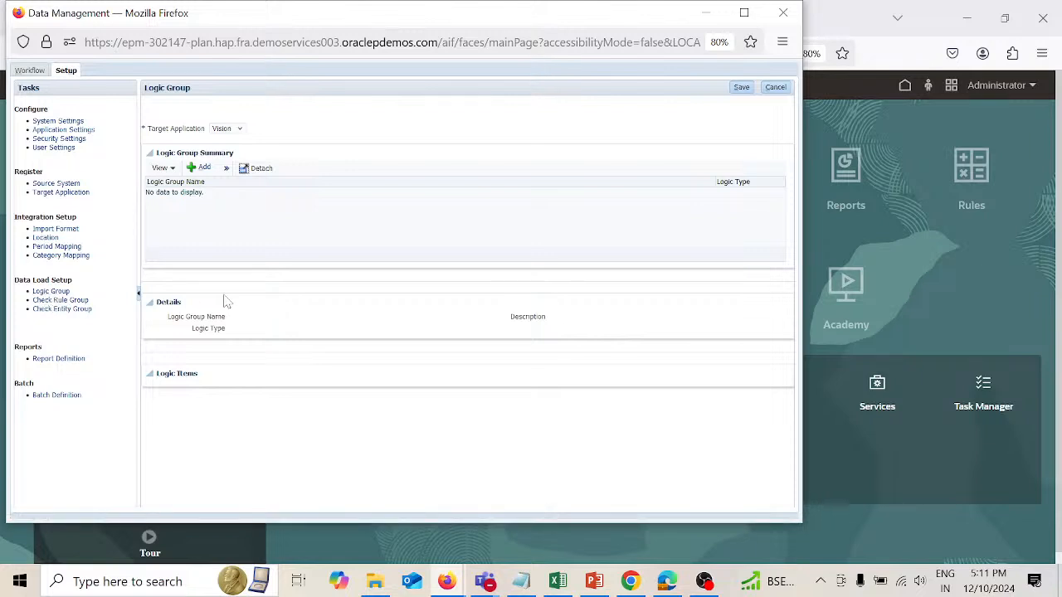
pyautogui.click(242, 129)
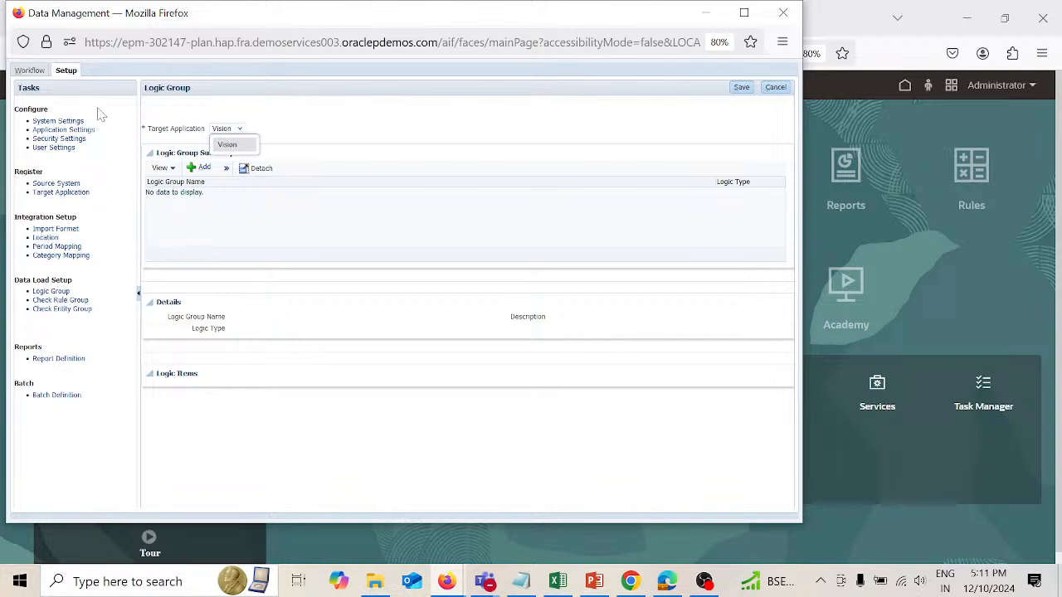
pyautogui.click(65, 184)
# Step: Return to the Planning home page and open the list of registered applications in Data Exchange
pyautogui.click(919, 260)
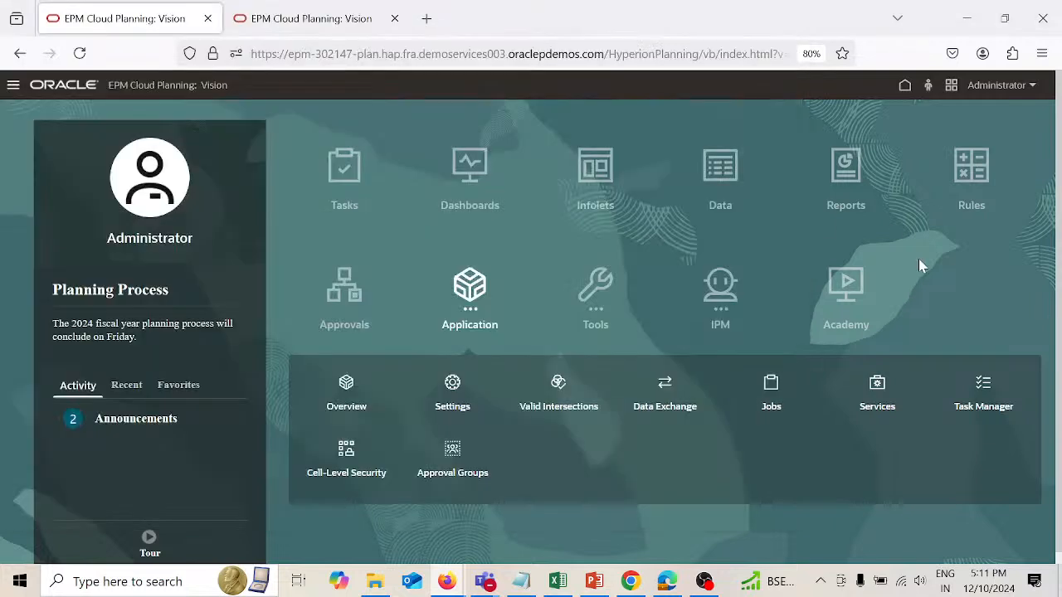
pyautogui.click(670, 394)
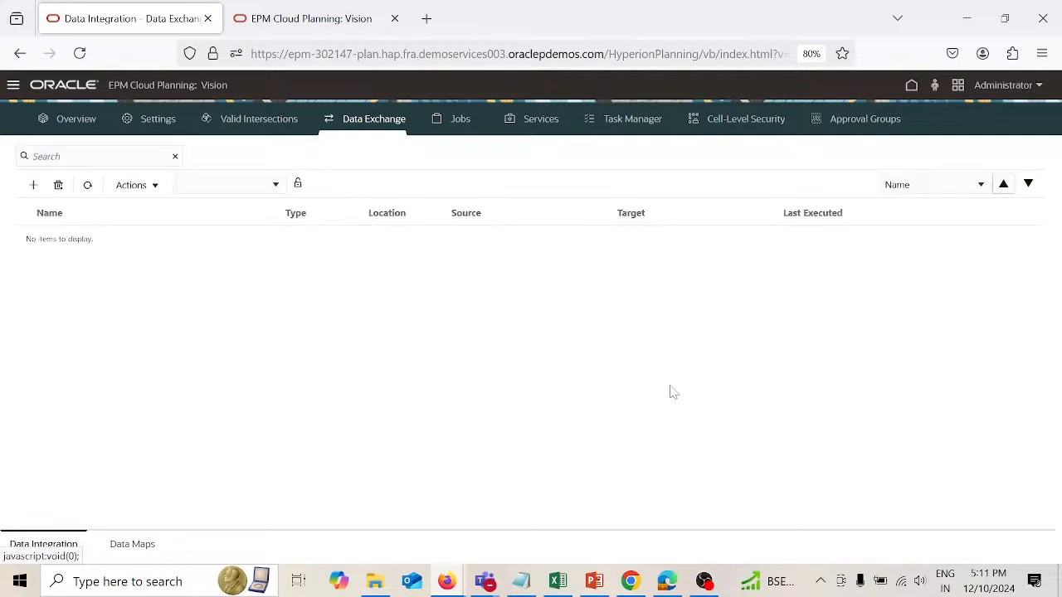
pyautogui.click(171, 187)
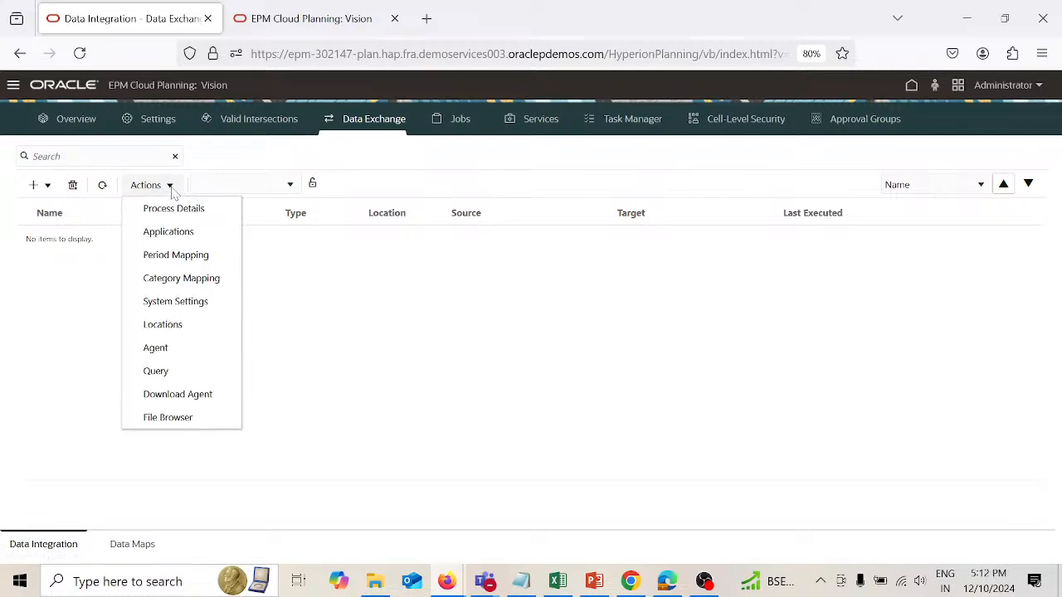
pyautogui.click(175, 235)
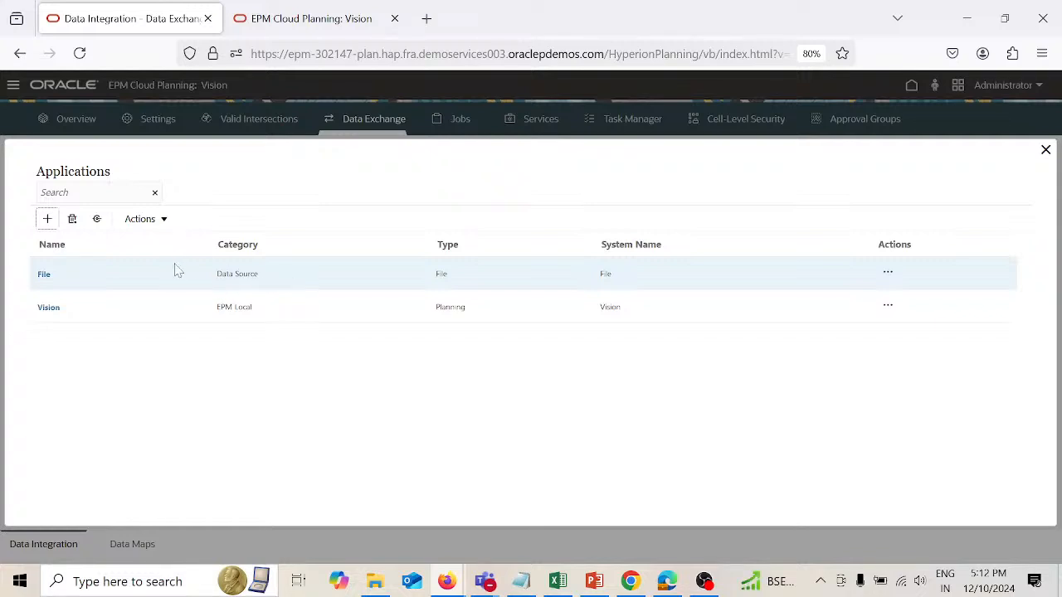
# Step: Register a new application with category Data Source, type File and the name File1
pyautogui.click(50, 221)
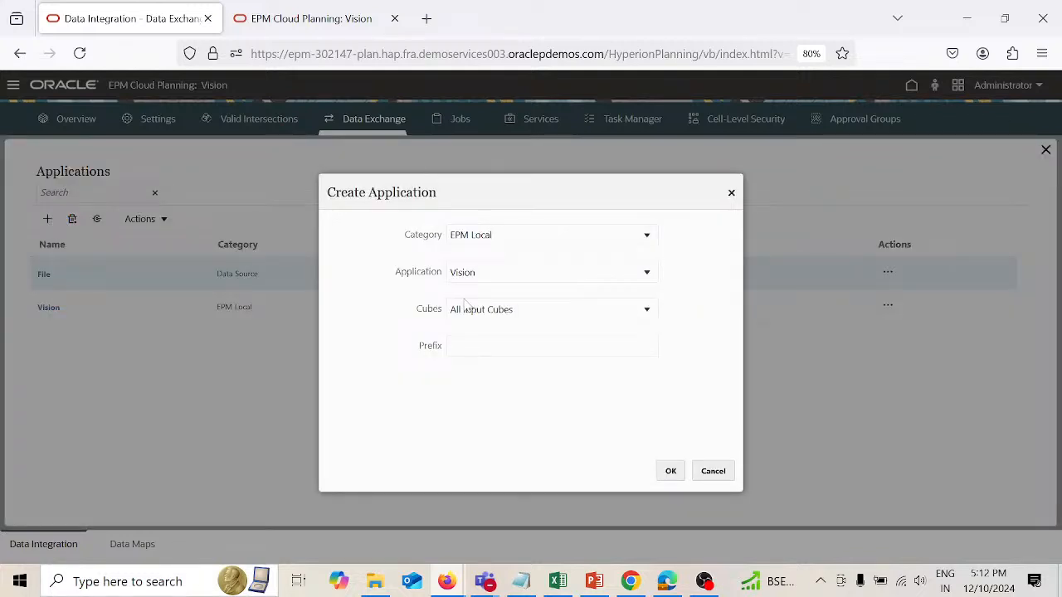
pyautogui.click(647, 236)
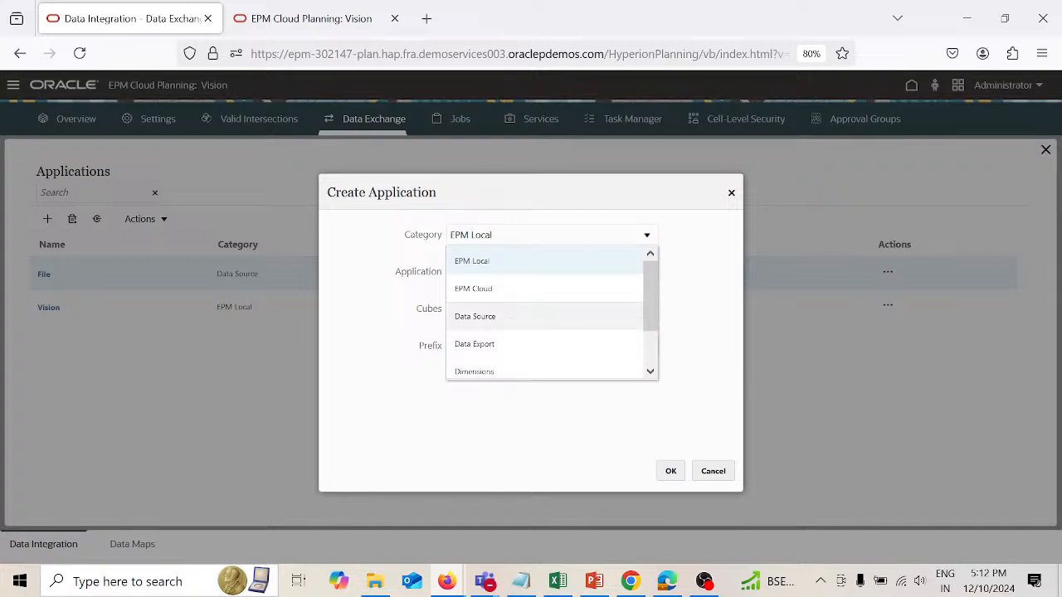
pyautogui.click(515, 324)
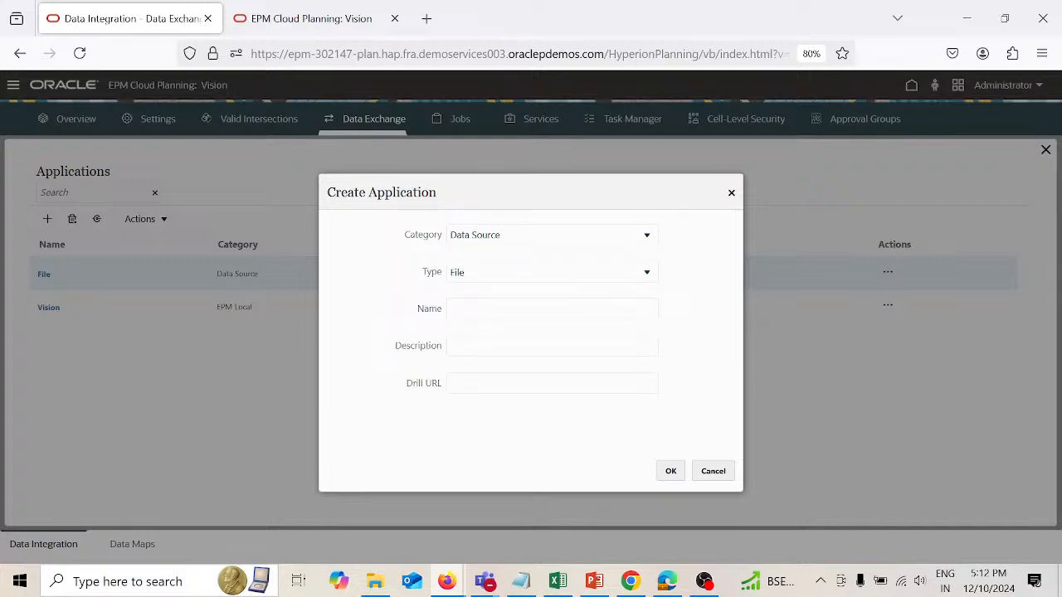
pyautogui.click(515, 309)
pyautogui.write('File1')
pyautogui.click(672, 472)
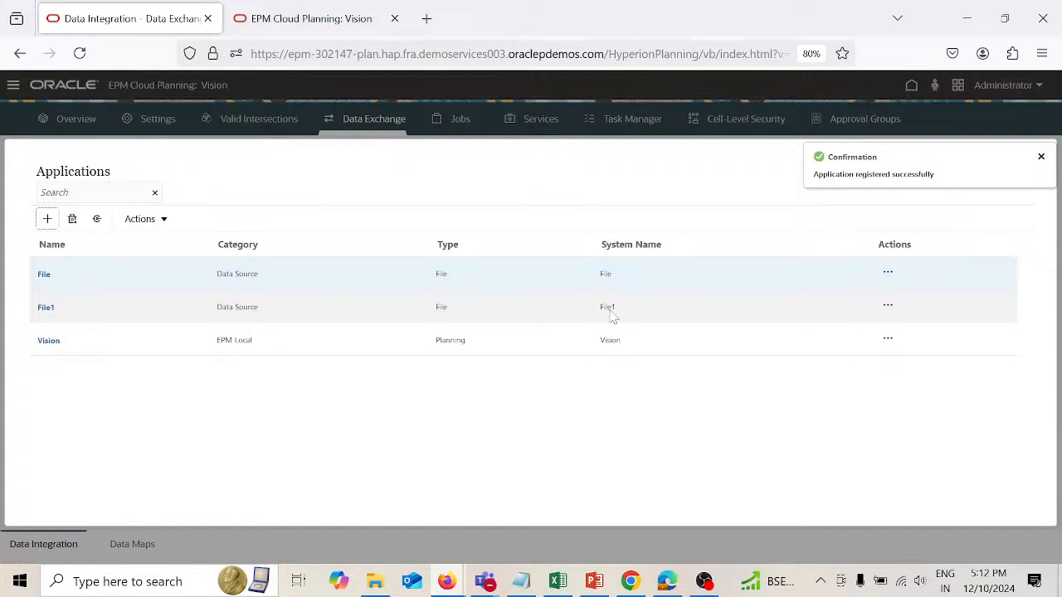
# Step: Register an EPM Local application for Vision using Input Cubes - Plan1, and close the applications list
pyautogui.click(52, 222)
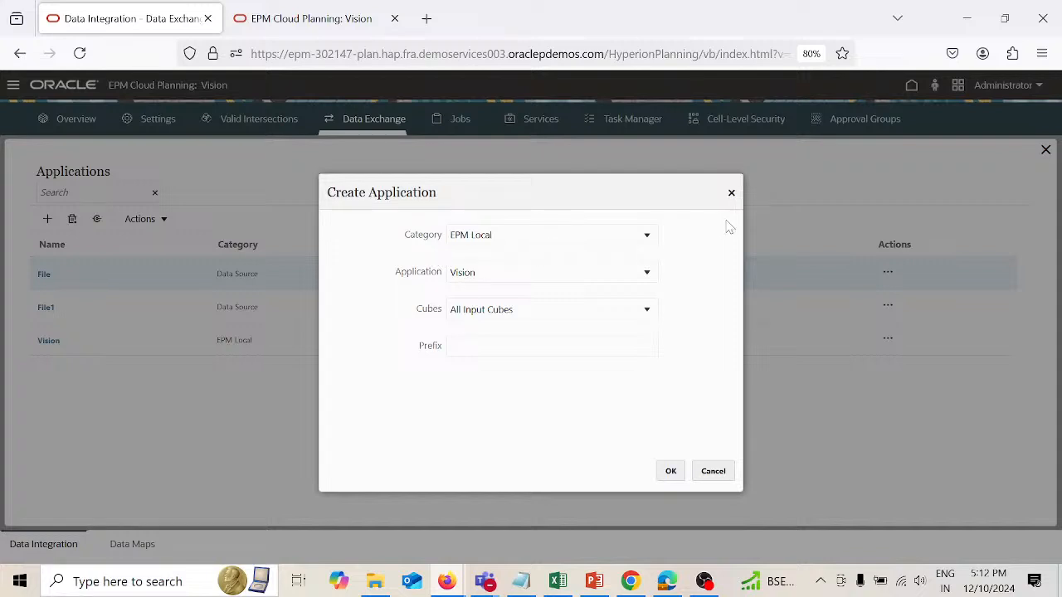
pyautogui.click(648, 238)
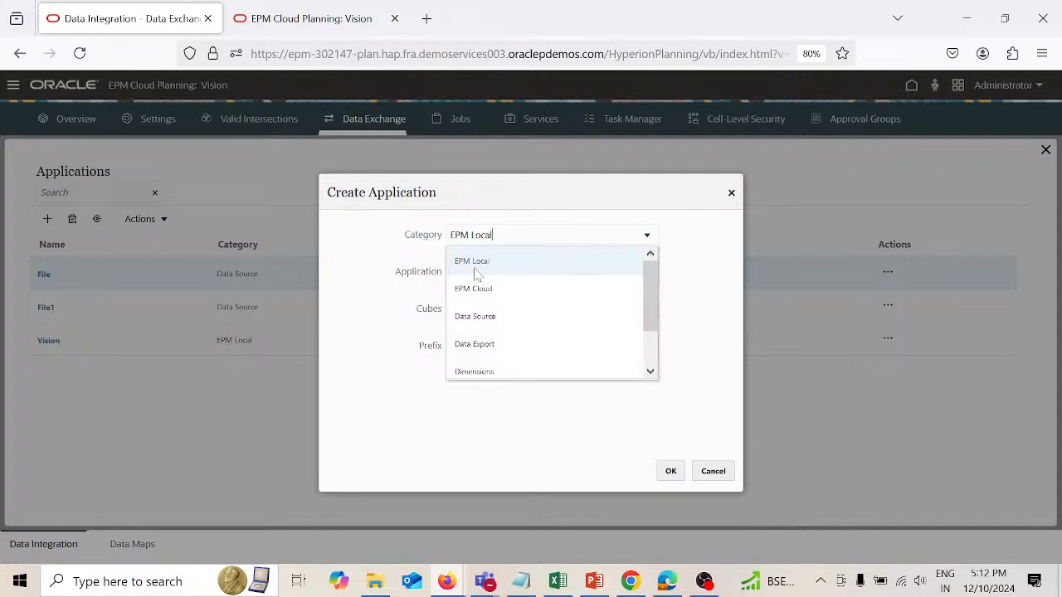
pyautogui.click(711, 277)
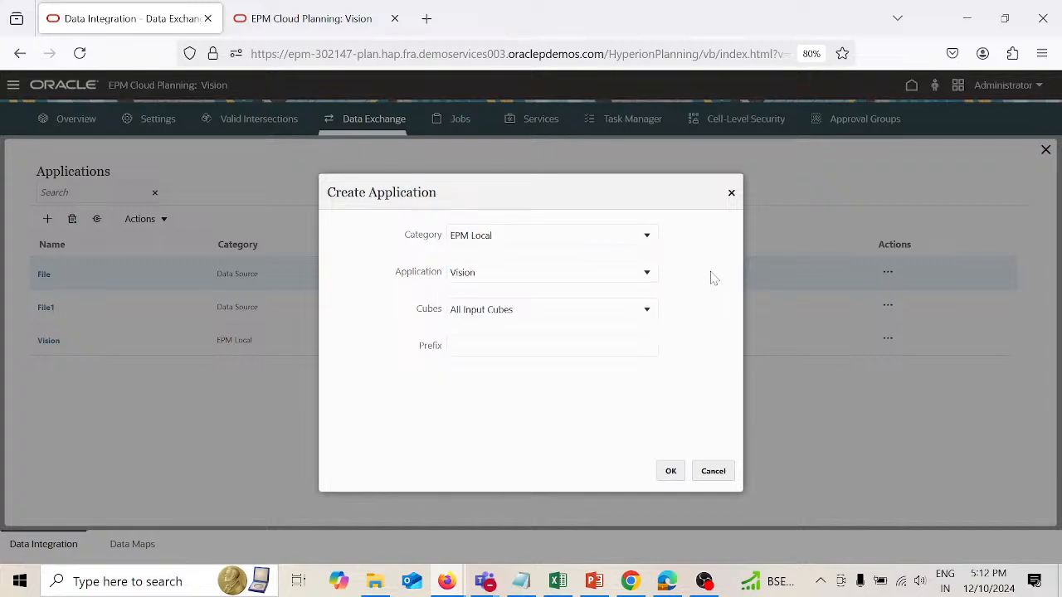
pyautogui.click(650, 278)
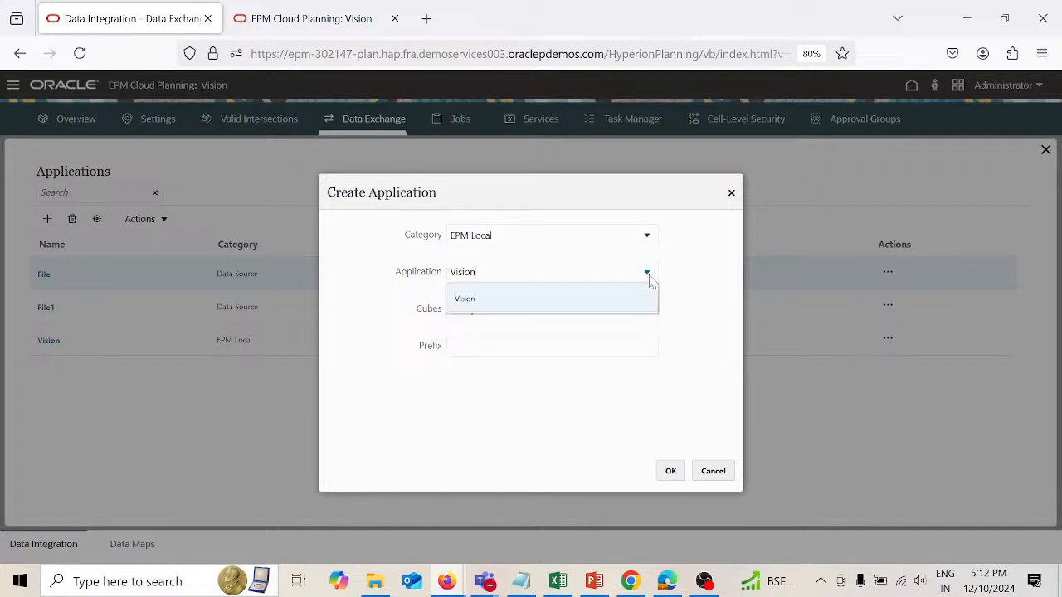
pyautogui.click(624, 300)
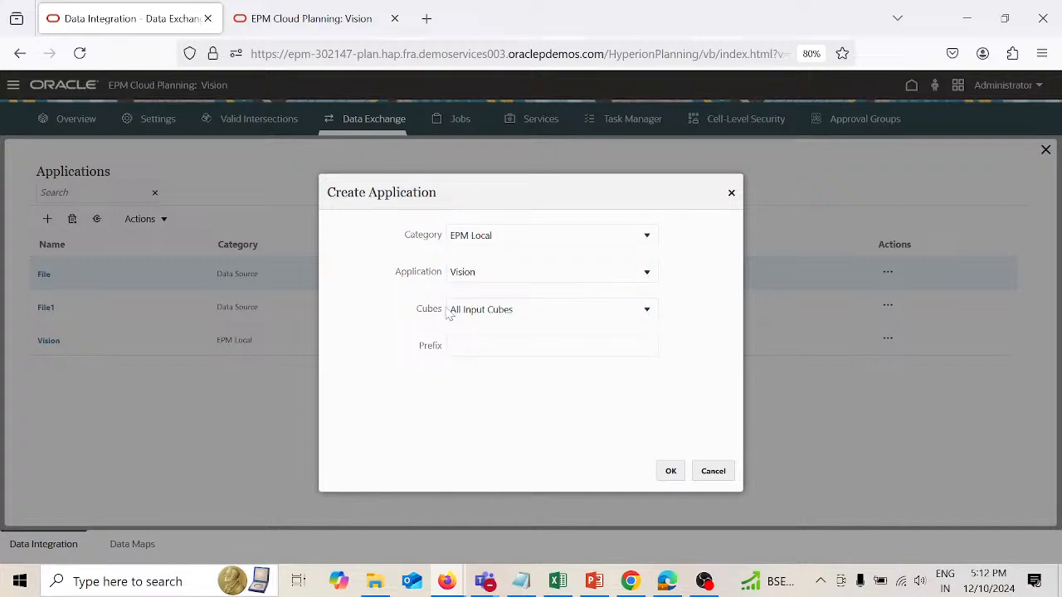
pyautogui.click(648, 312)
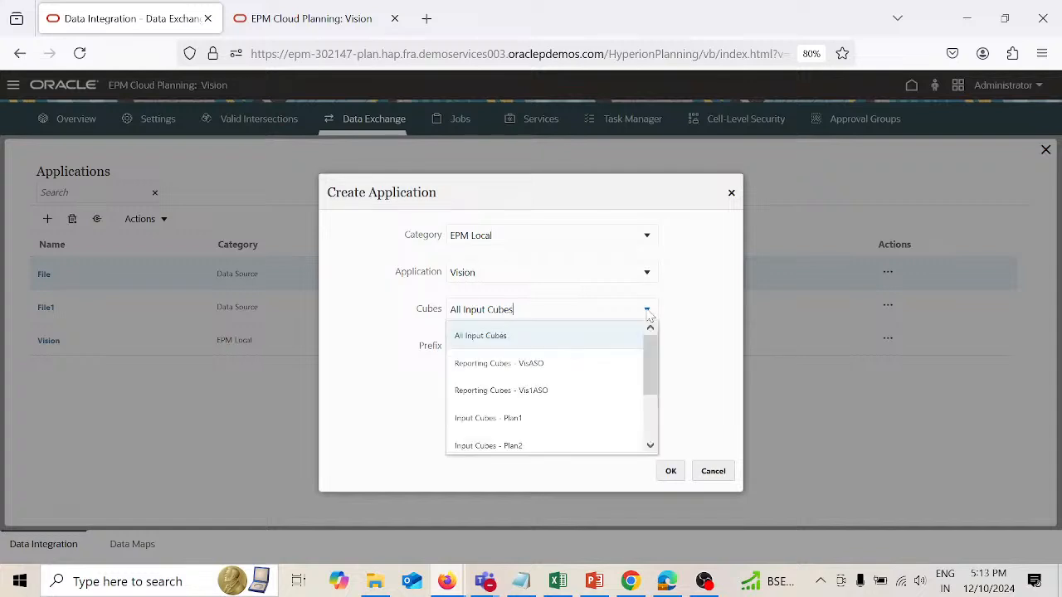
pyautogui.click(529, 422)
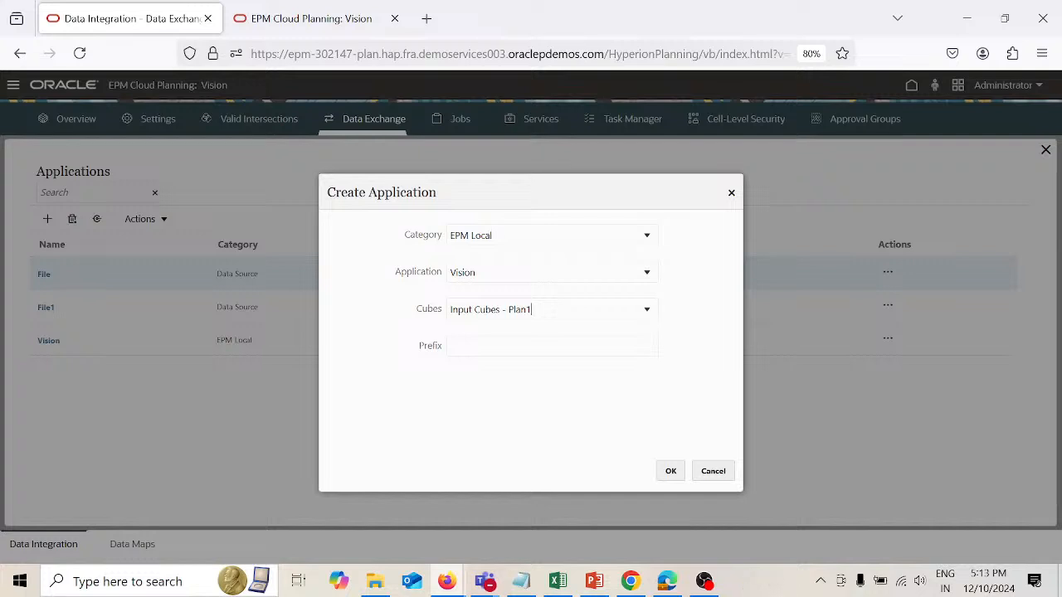
pyautogui.click(669, 473)
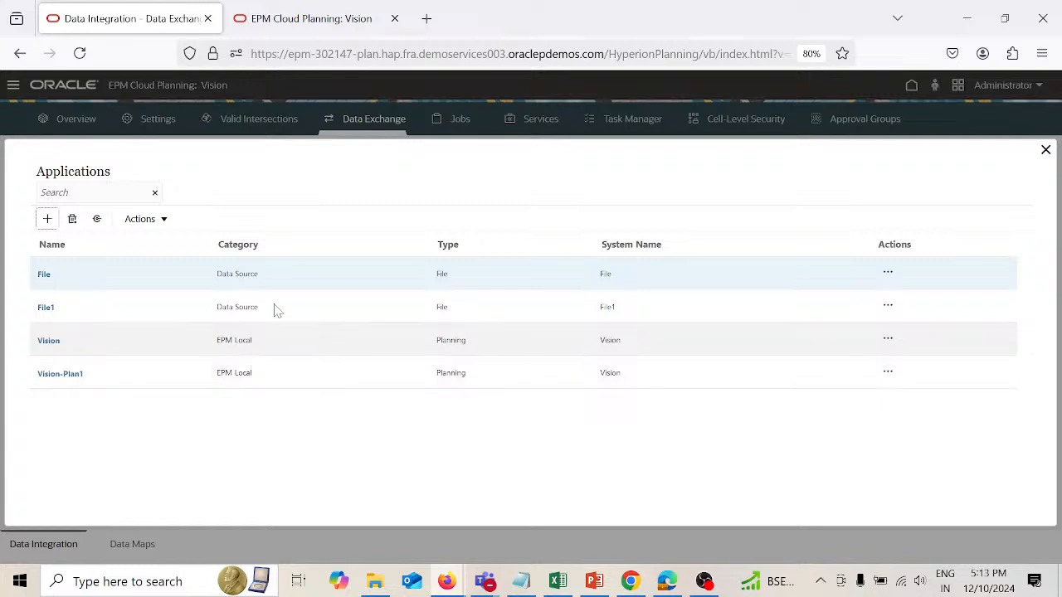
pyautogui.click(165, 222)
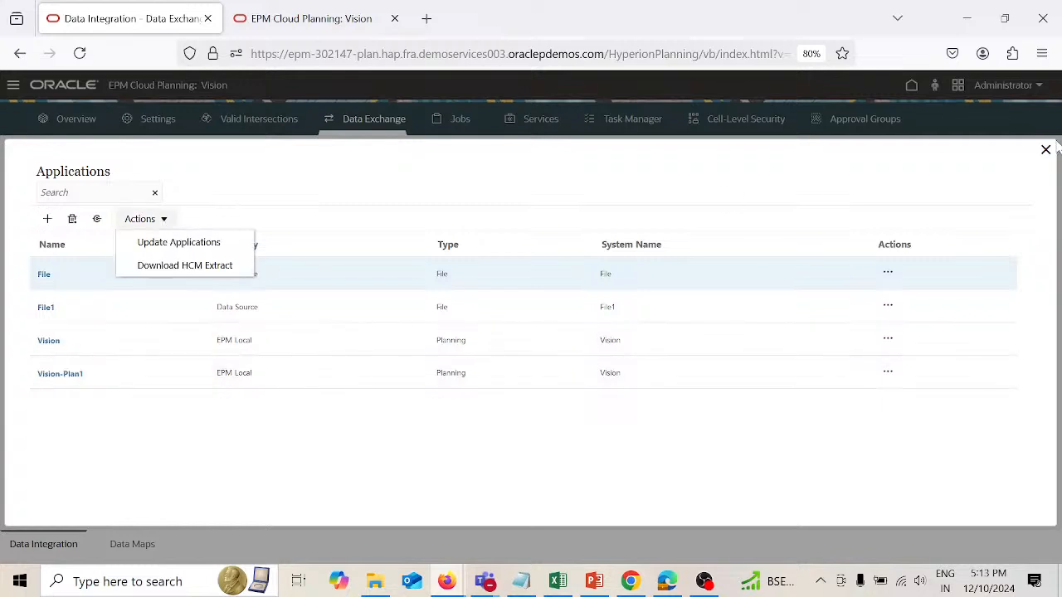
pyautogui.click(1046, 150)
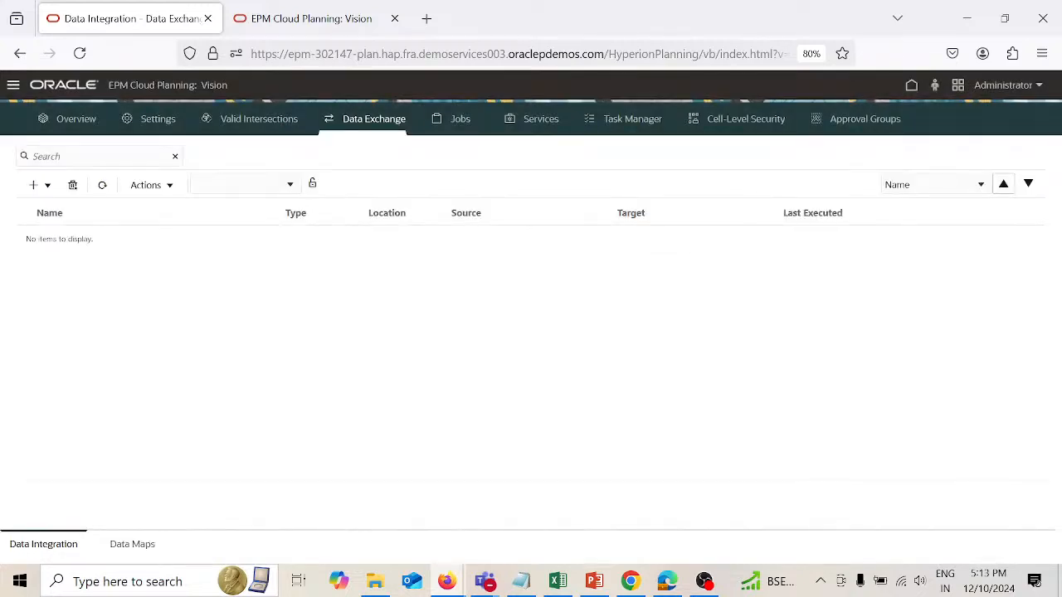
# Step: Open Period Mapping and filter the global mappings by the period name Jan to review them
pyautogui.click(169, 188)
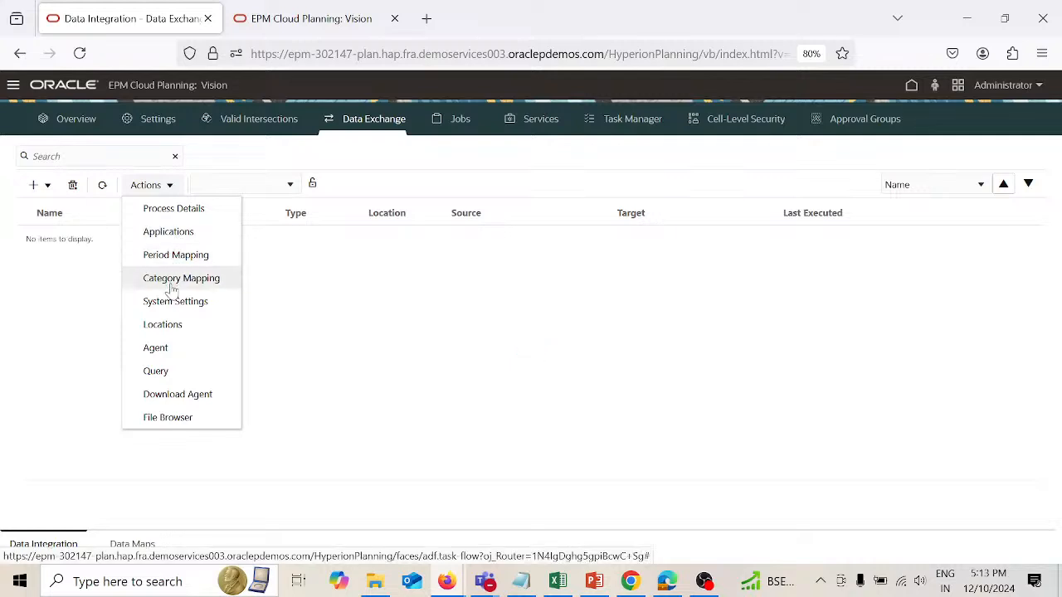
pyautogui.click(174, 259)
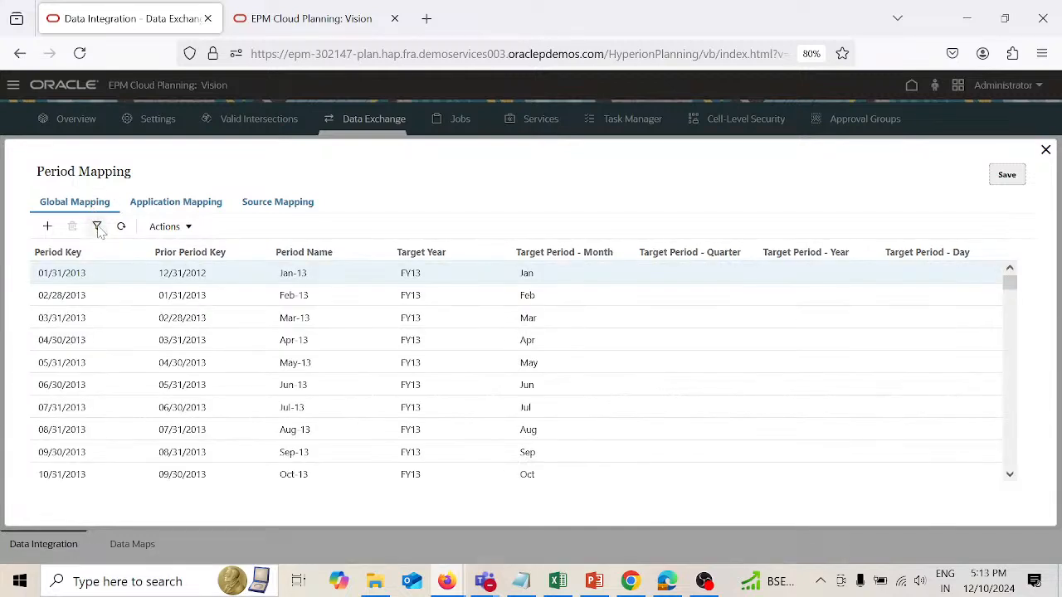
pyautogui.click(97, 228)
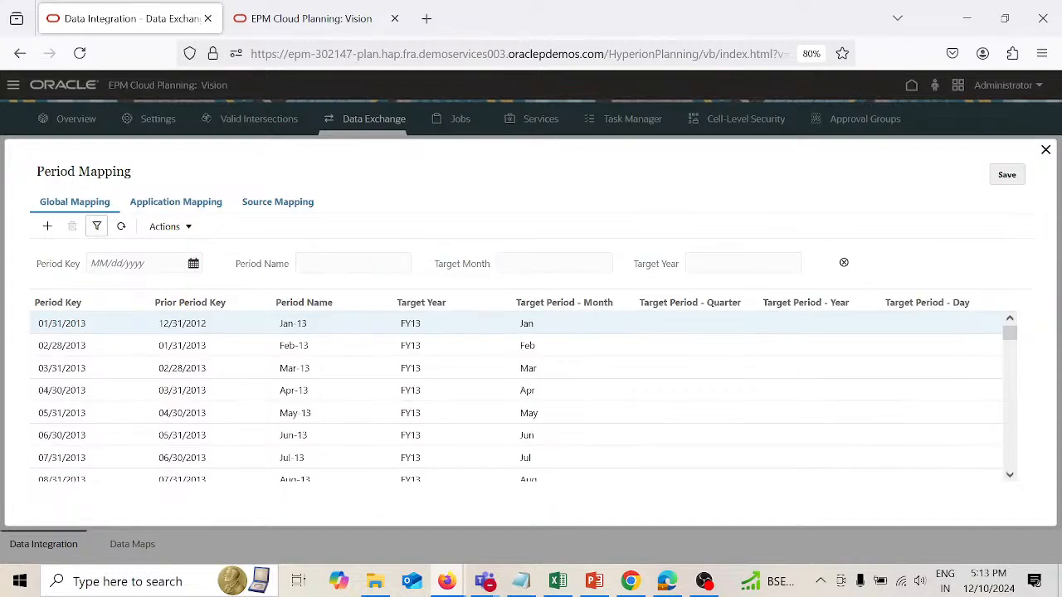
pyautogui.write('Jan')
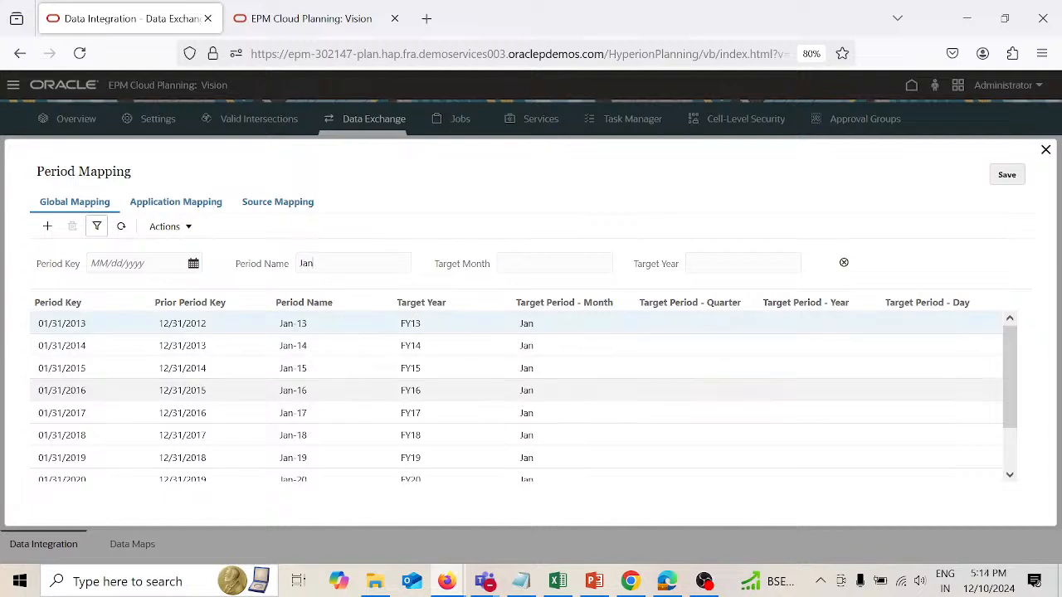
pyautogui.scroll(-3, 368, 421)
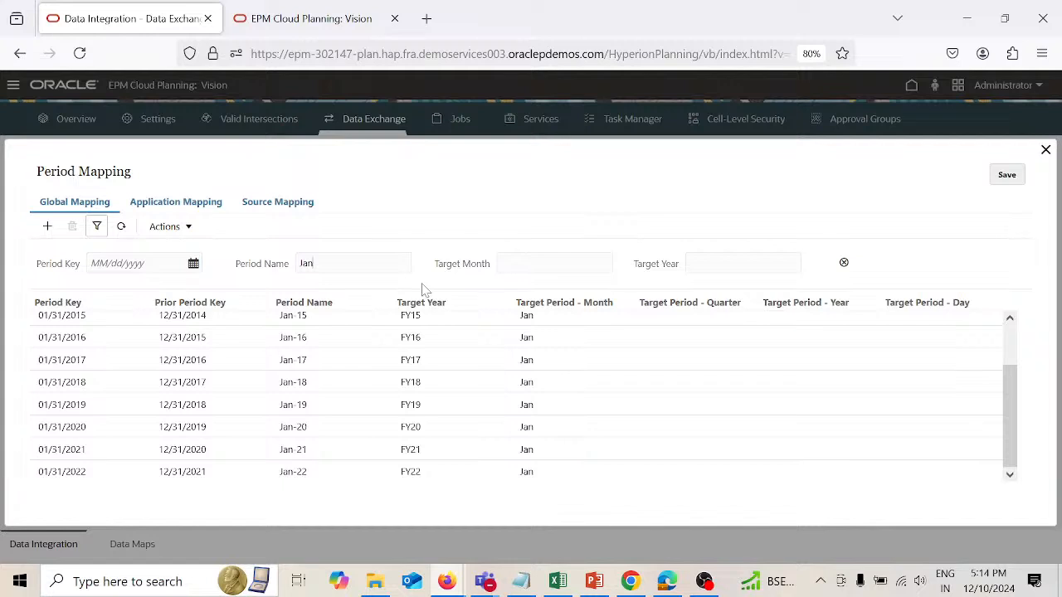
# Step: Add a new row to the application period mapping for the target application Vision-Plan1
pyautogui.click(208, 206)
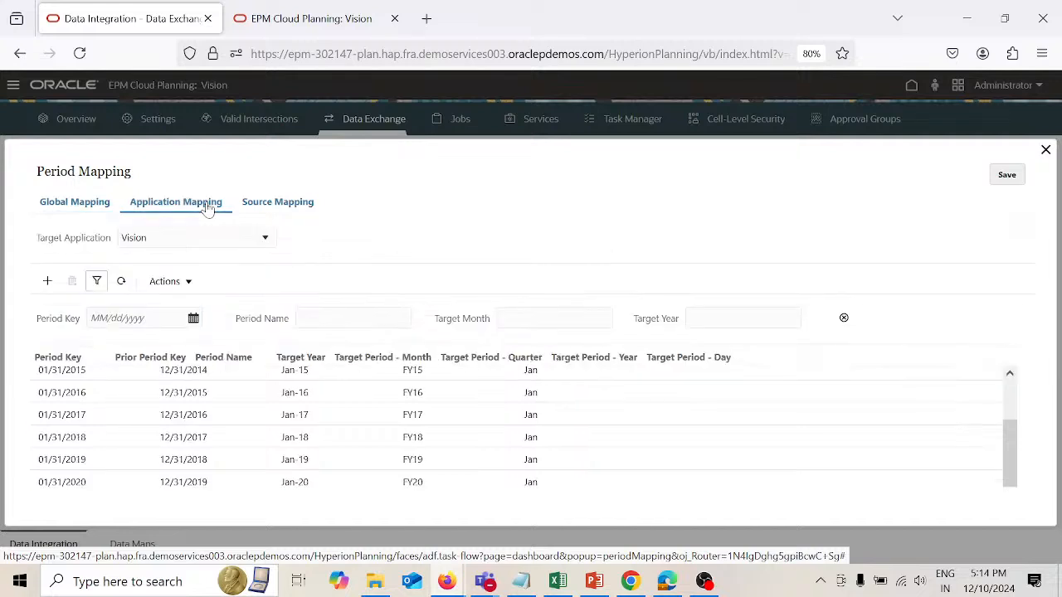
pyautogui.click(266, 239)
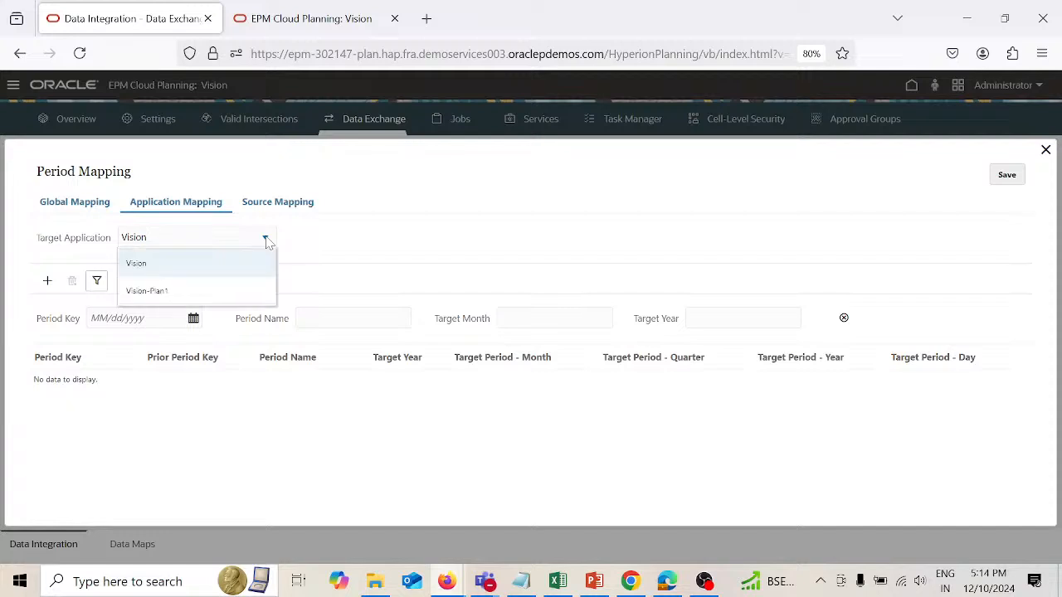
pyautogui.click(222, 292)
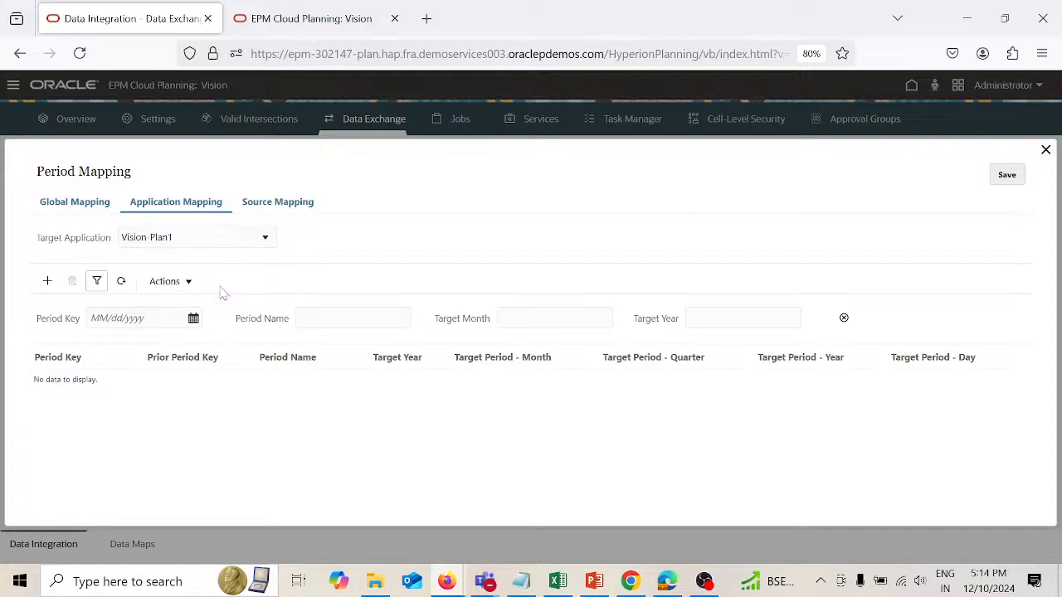
pyautogui.click(301, 318)
pyautogui.click(48, 283)
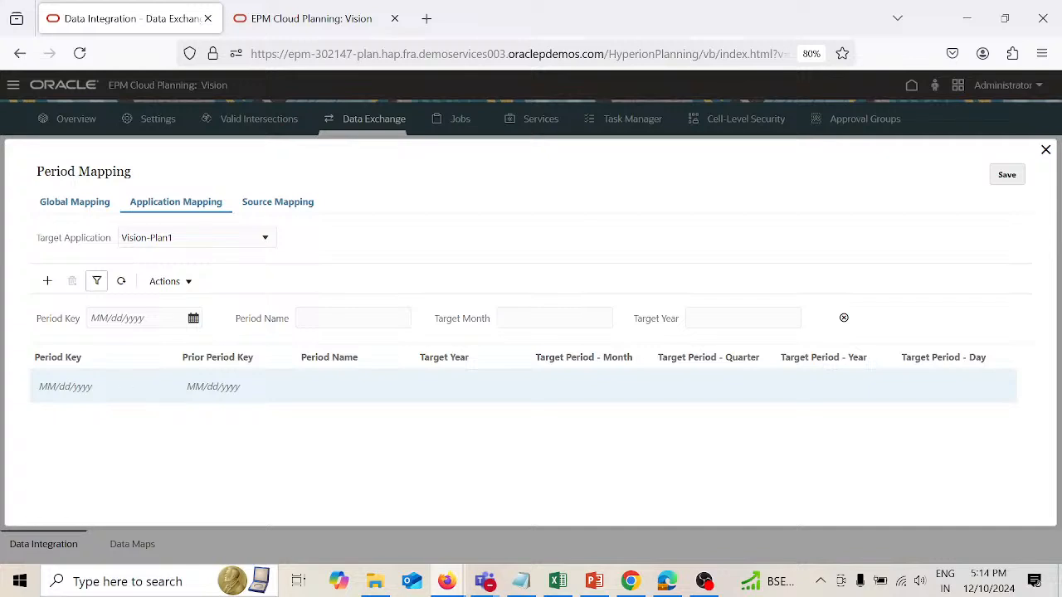
# Step: Set the new Vision-Plan1 period mapping row's period key to Jan-22, save it, and close Period Mapping
pyautogui.click(124, 387)
pyautogui.click(126, 380)
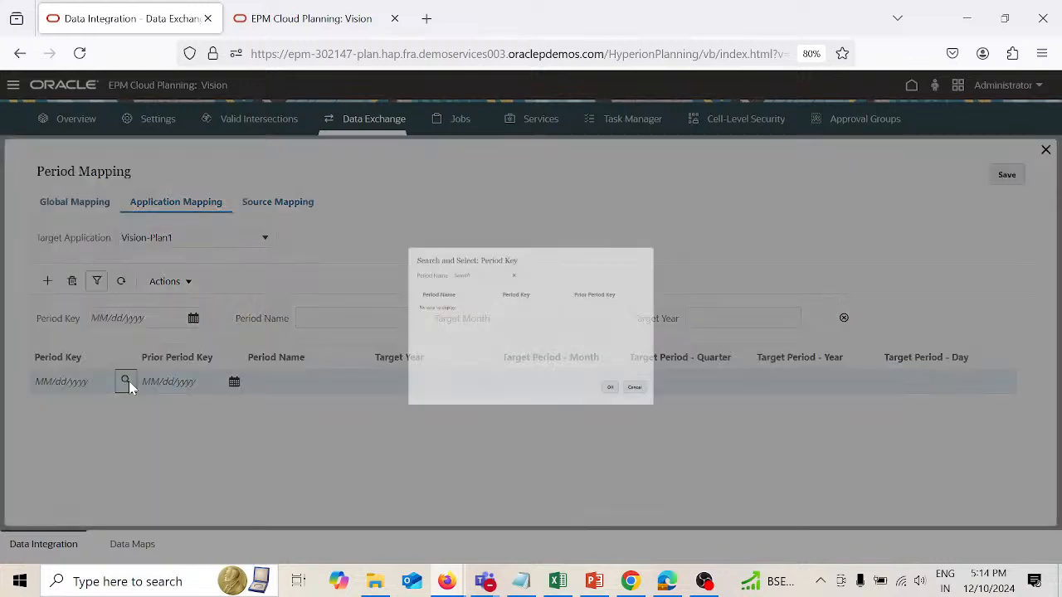
pyautogui.click(418, 242)
pyautogui.write('J')
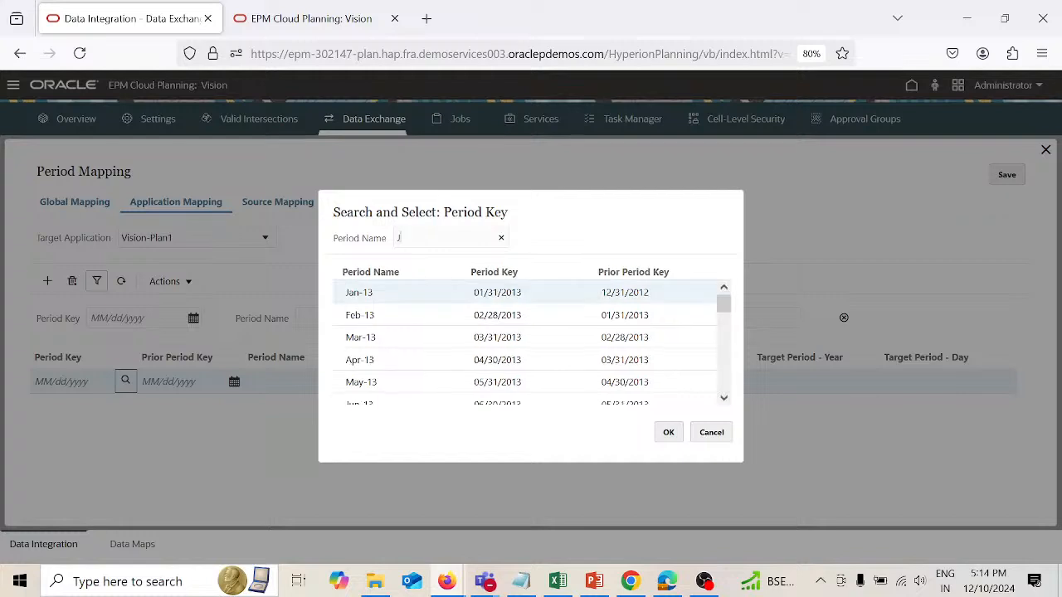
pyautogui.write('an')
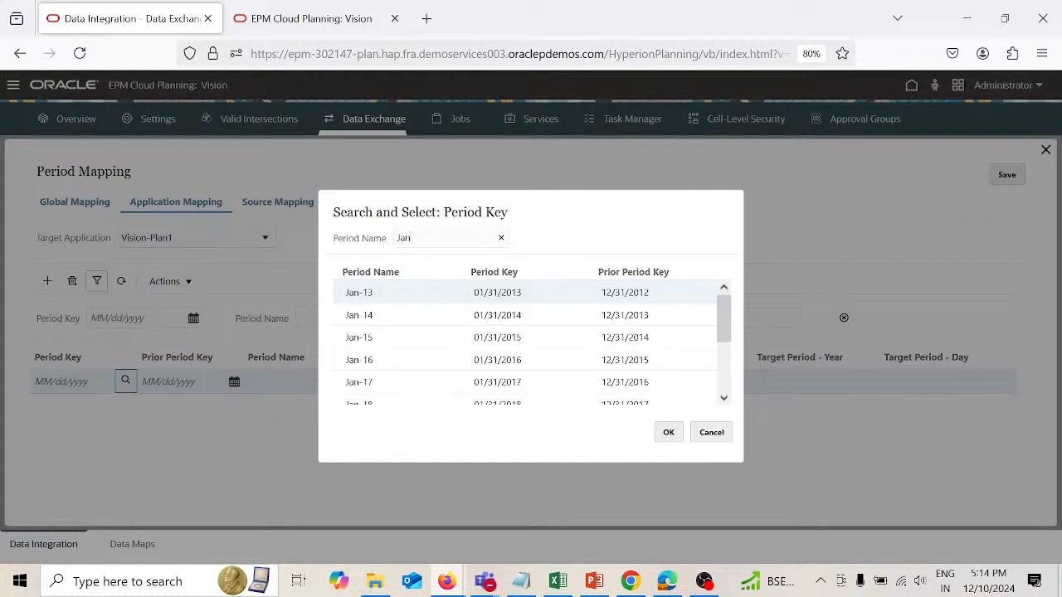
pyautogui.write('-22')
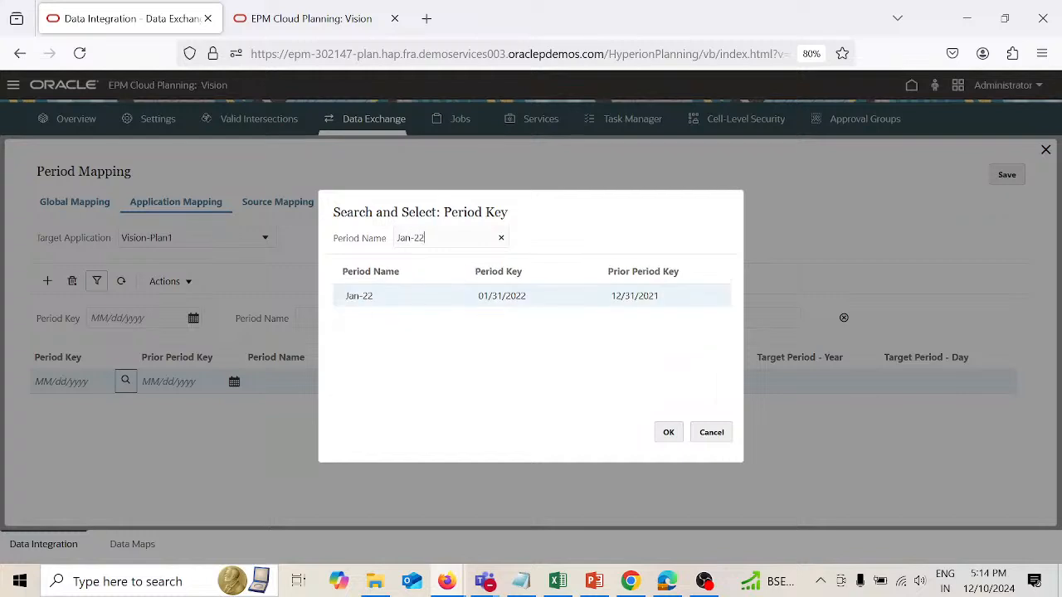
pyautogui.click(668, 432)
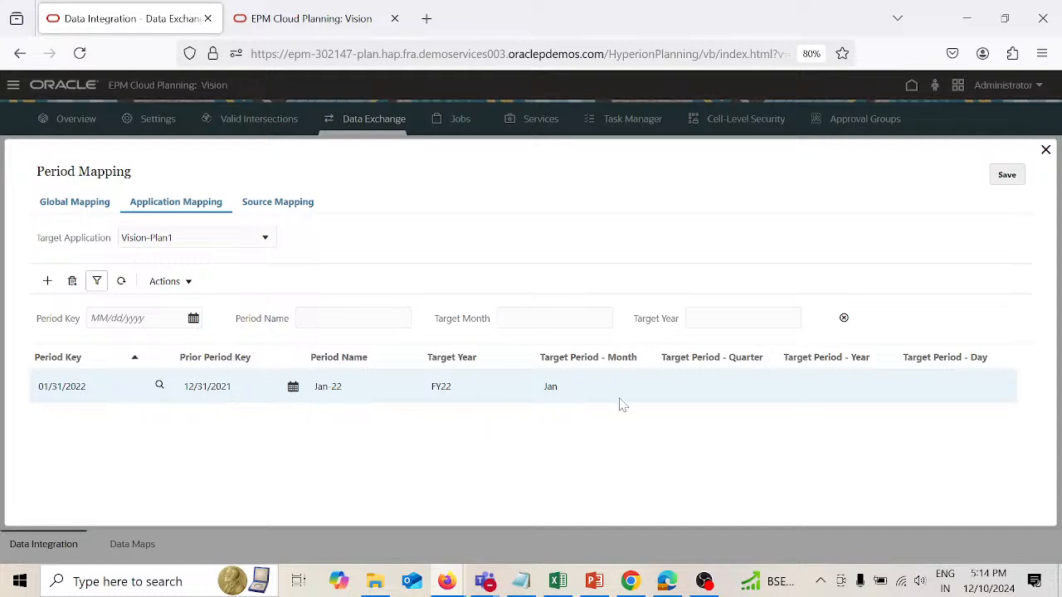
pyautogui.click(1007, 175)
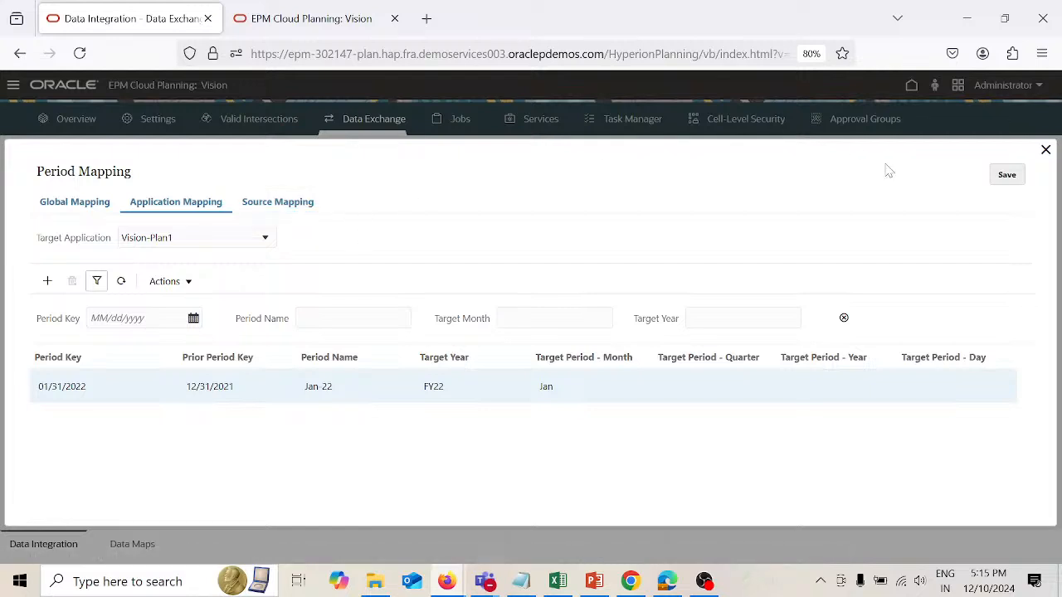
pyautogui.click(1046, 151)
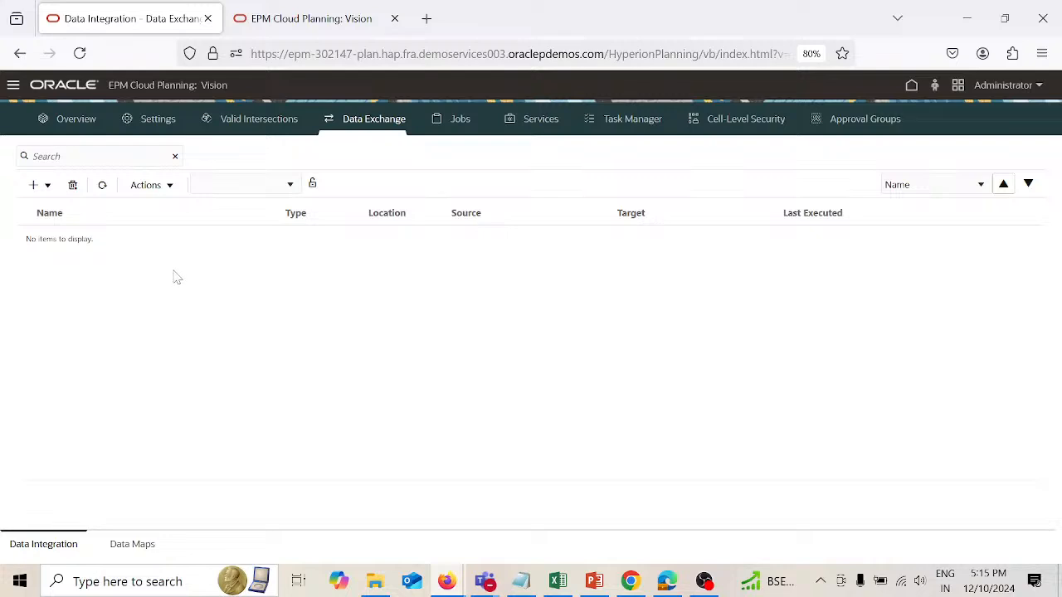
# Step: Add a global category mapping for category Plan with target category Plan, save it, and close Category Mapping
pyautogui.click(170, 186)
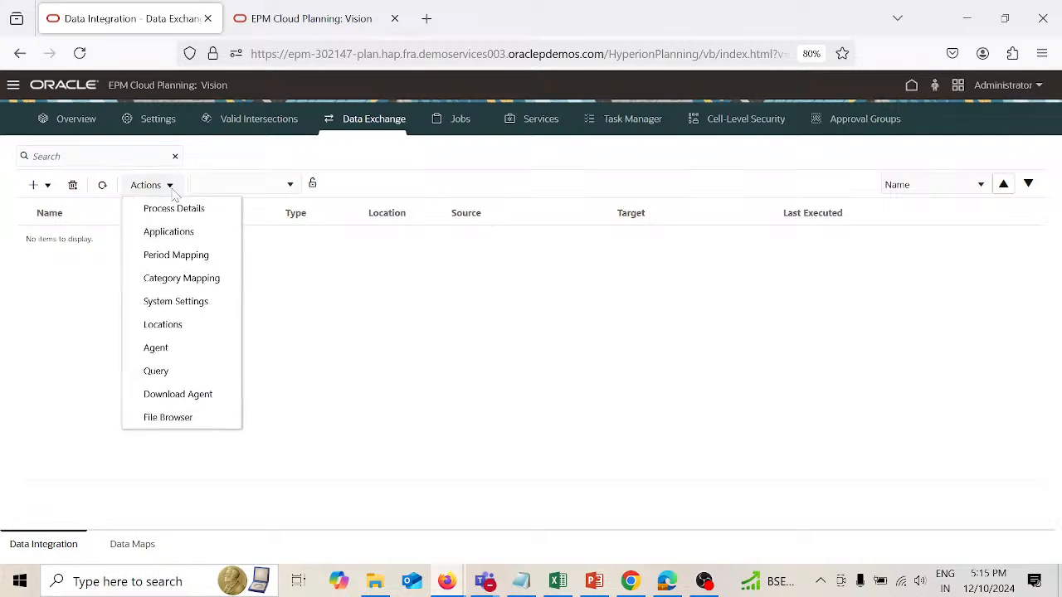
pyautogui.click(180, 282)
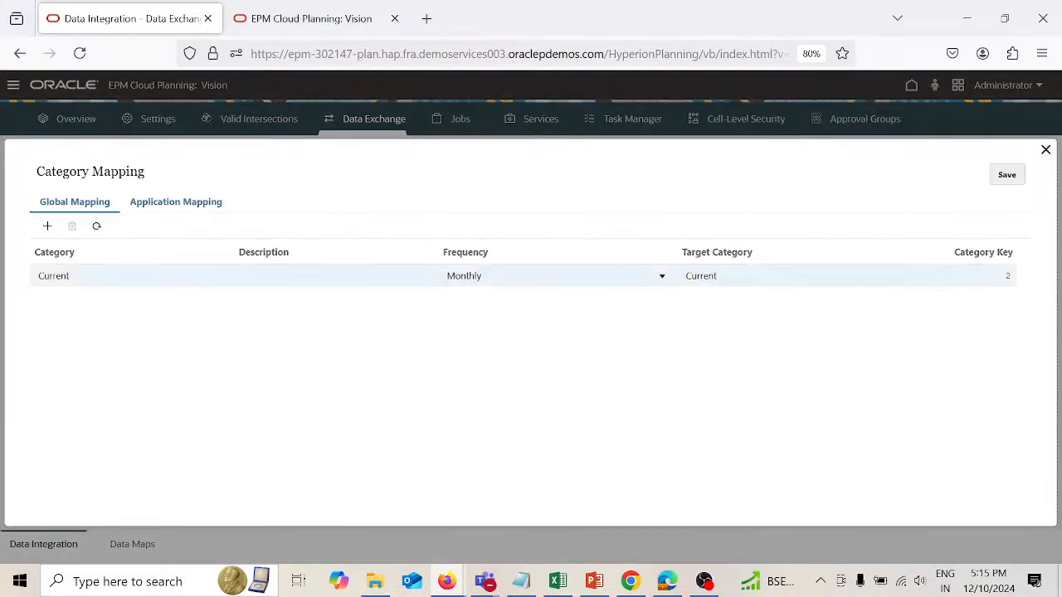
pyautogui.click(48, 225)
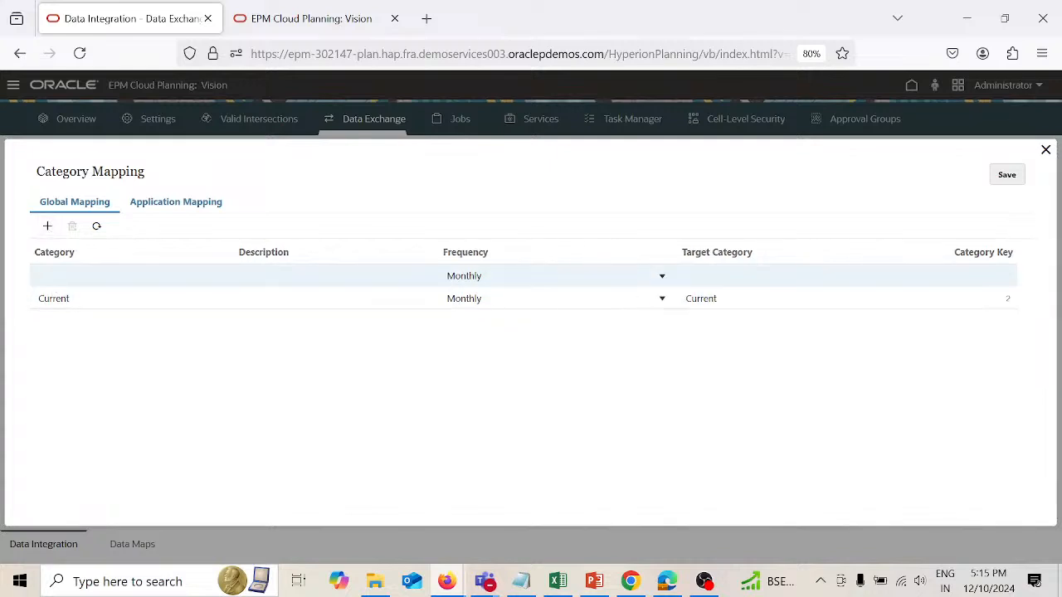
pyautogui.click(54, 278)
pyautogui.write('Pla')
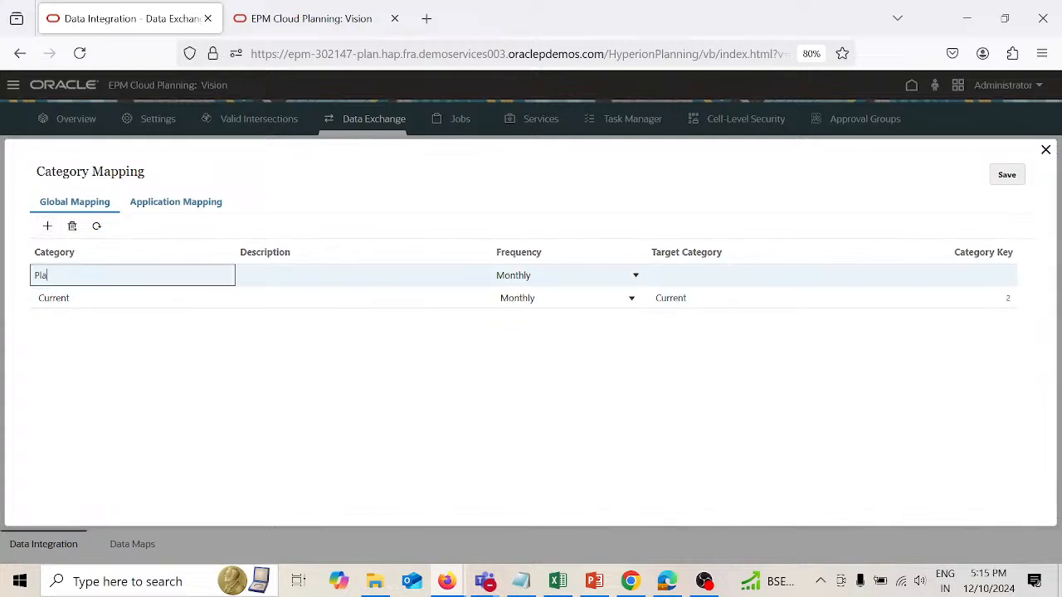
pyautogui.write('n')
pyautogui.press('Tab')
pyautogui.press('Tab')
pyautogui.press('Tab')
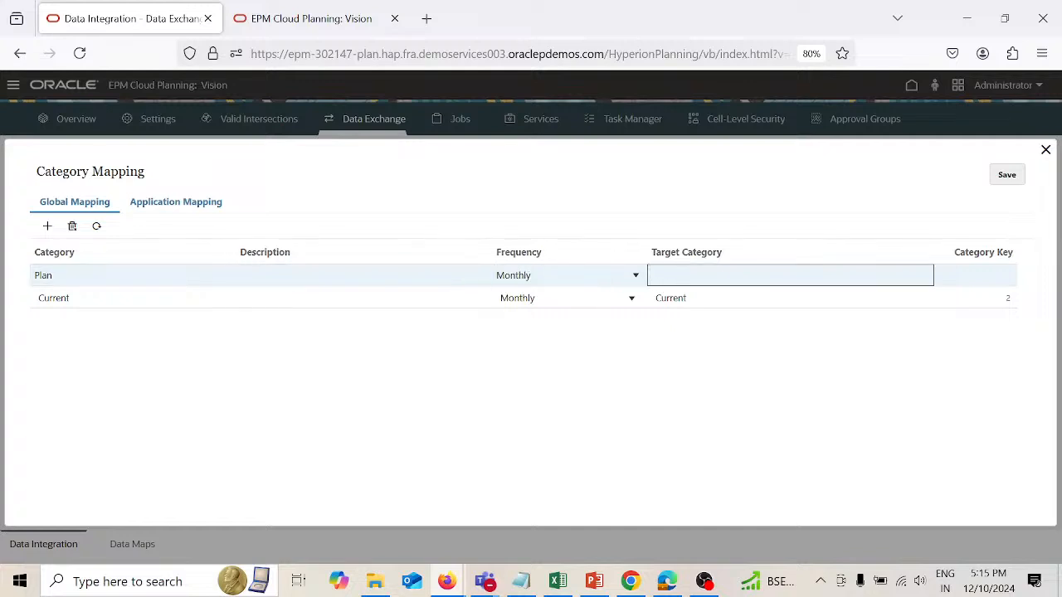
pyautogui.write('Plan')
pyautogui.click(1007, 175)
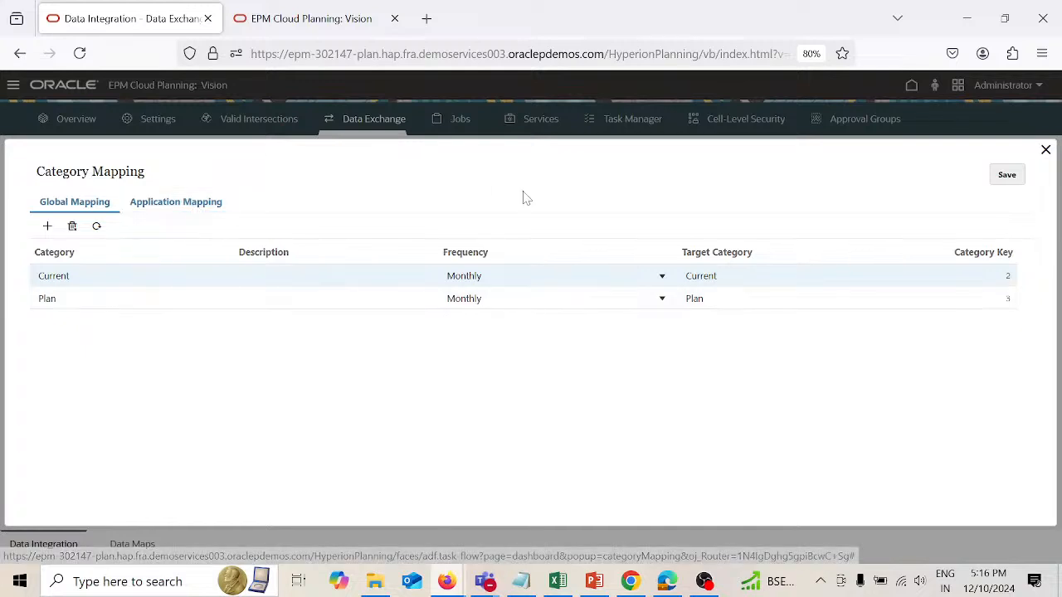
pyautogui.click(1046, 151)
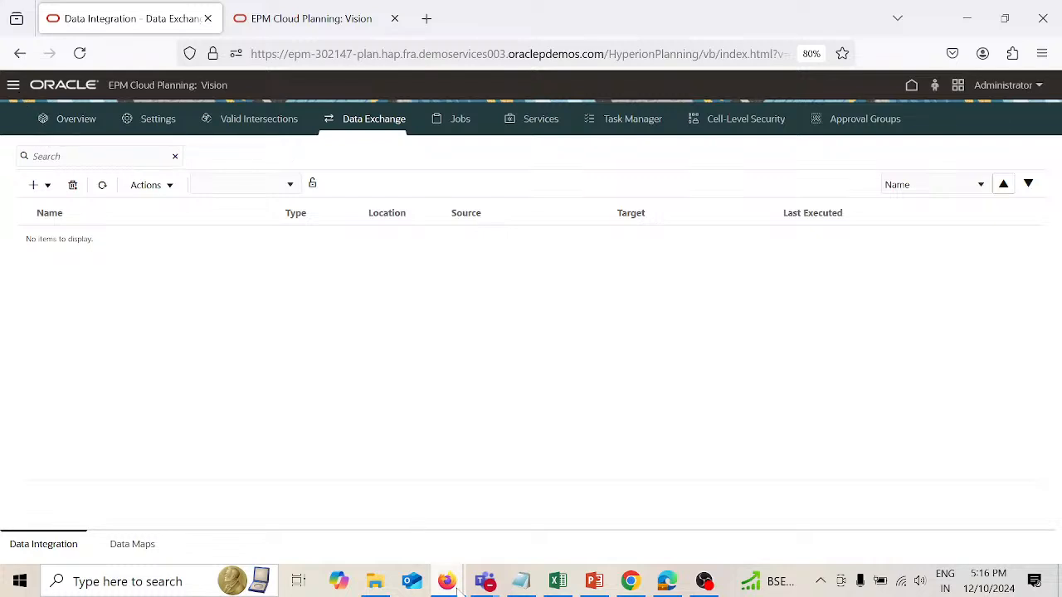
# Step: Switch to the Data Management window, check the target applications offered for logic groups, and close the window
pyautogui.moveTo(457, 591)
pyautogui.click(538, 502)
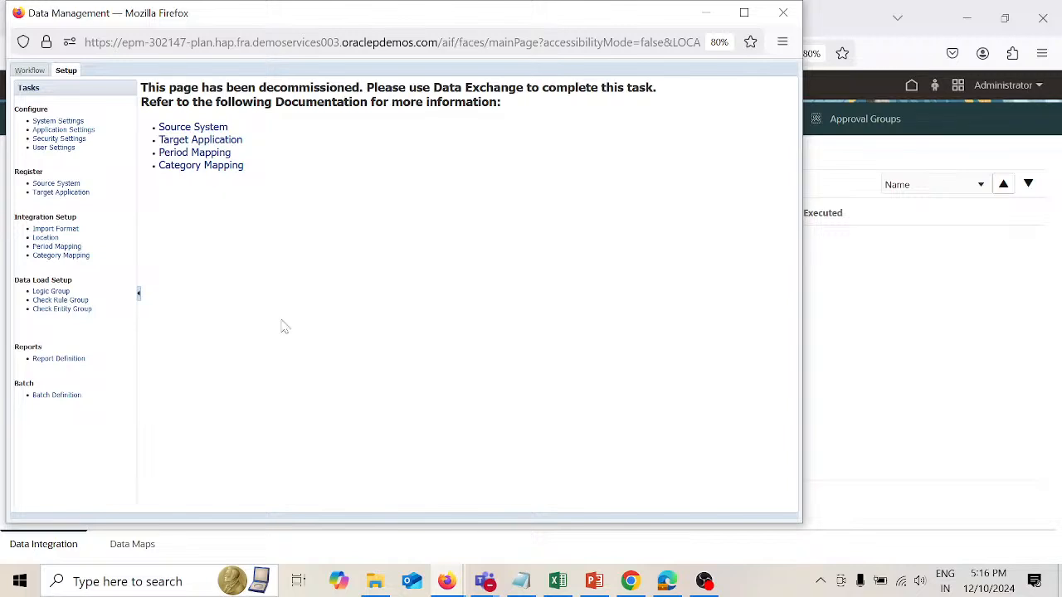
pyautogui.click(62, 292)
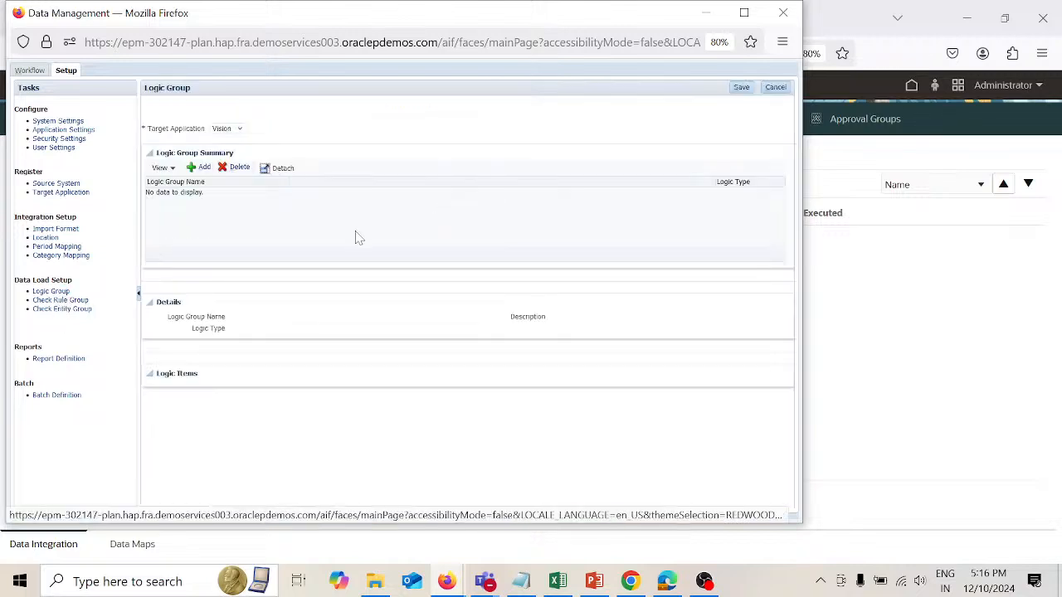
pyautogui.click(240, 130)
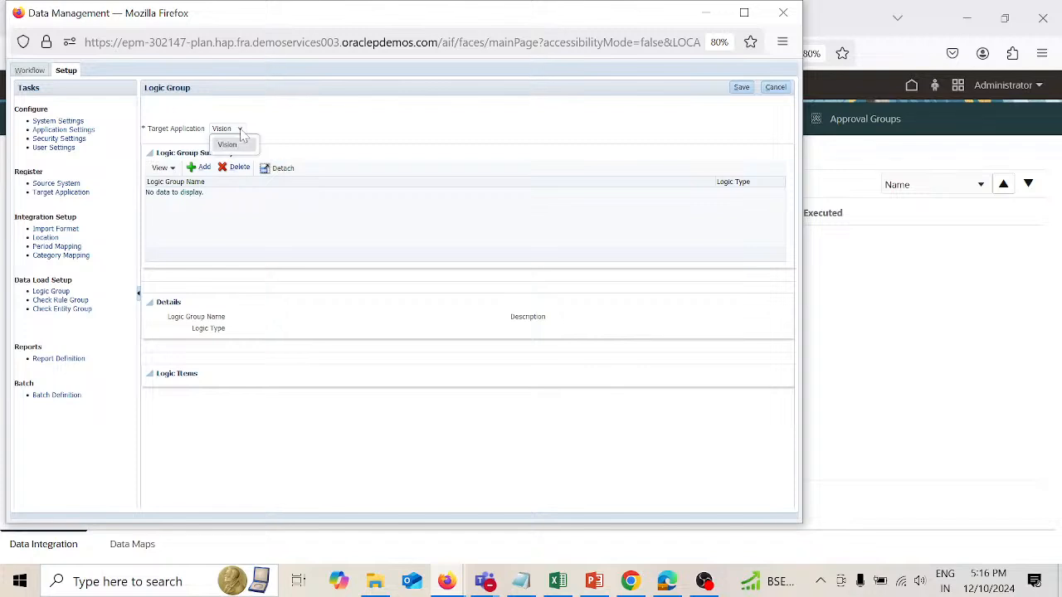
pyautogui.click(240, 131)
pyautogui.click(241, 131)
pyautogui.click(784, 13)
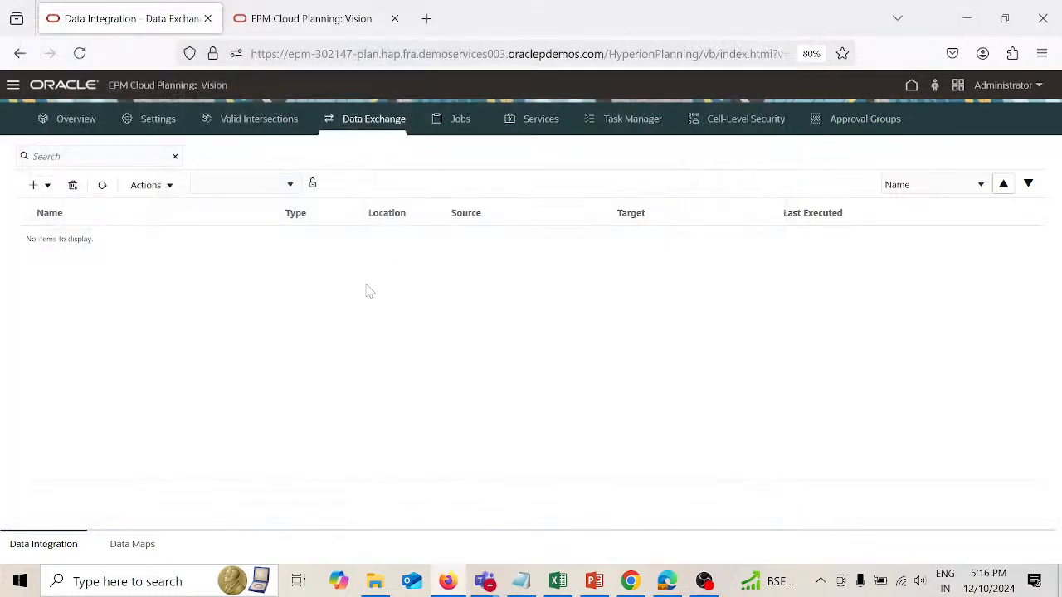
# Step: Refresh the integration list and open Data Management again
pyautogui.click(104, 187)
pyautogui.click(14, 85)
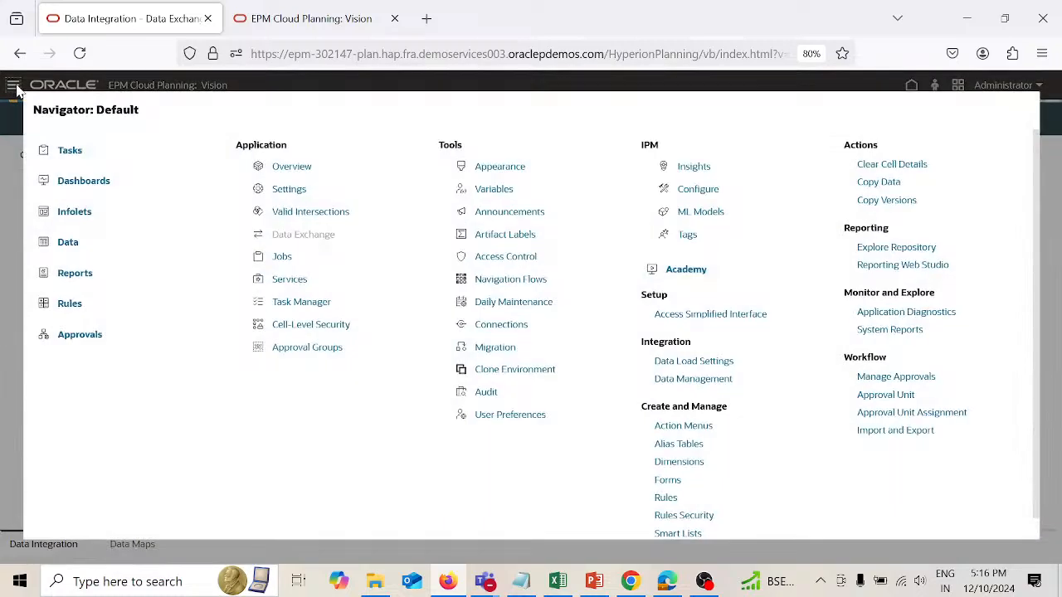
pyautogui.click(693, 379)
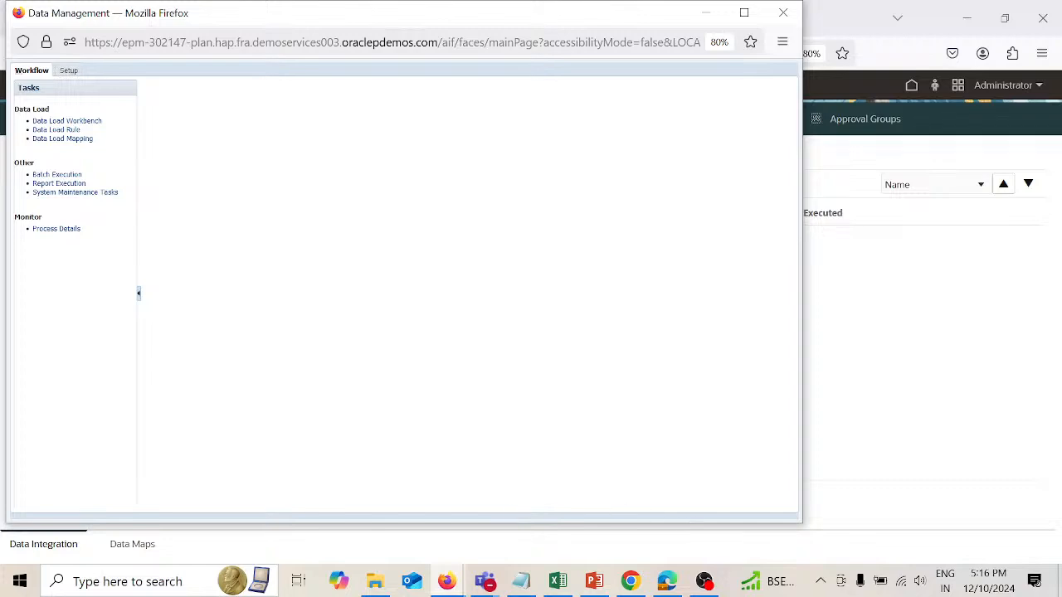
pyautogui.moveTo(703, 581)
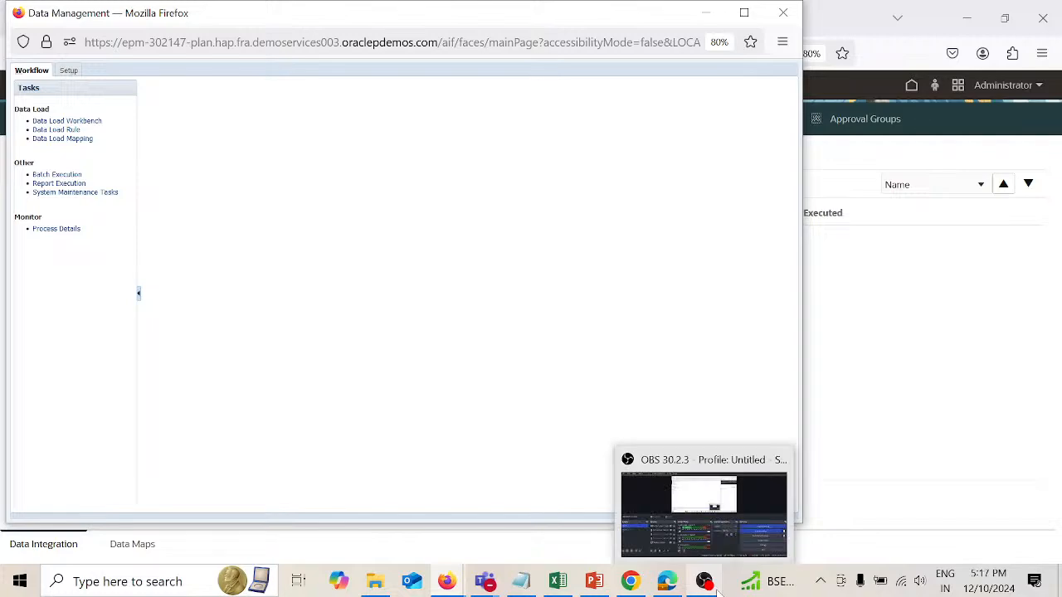
pyautogui.click(732, 536)
pyautogui.click(54, 391)
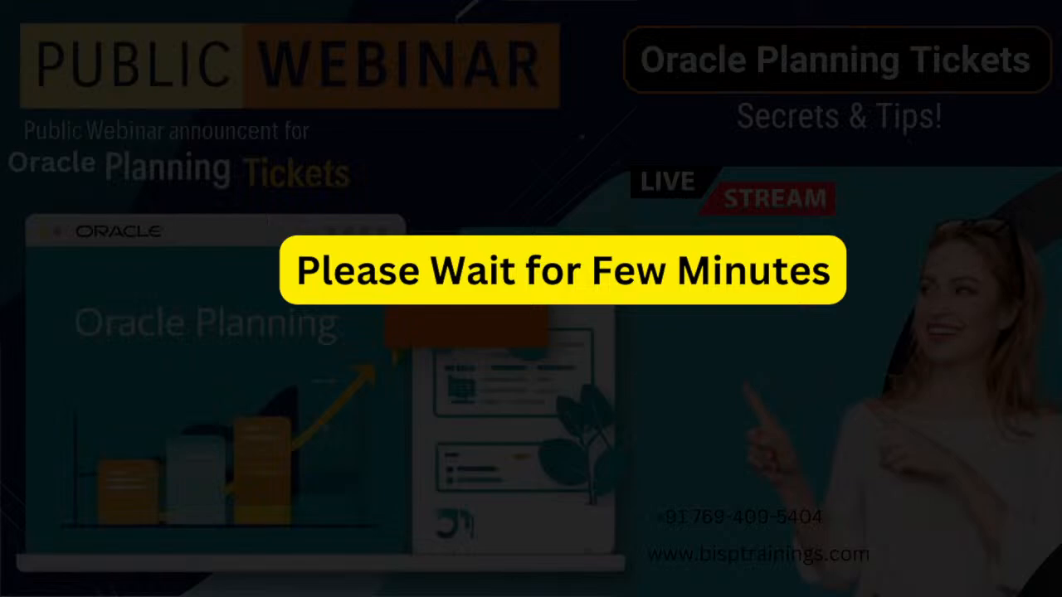
pyautogui.click(60, 356)
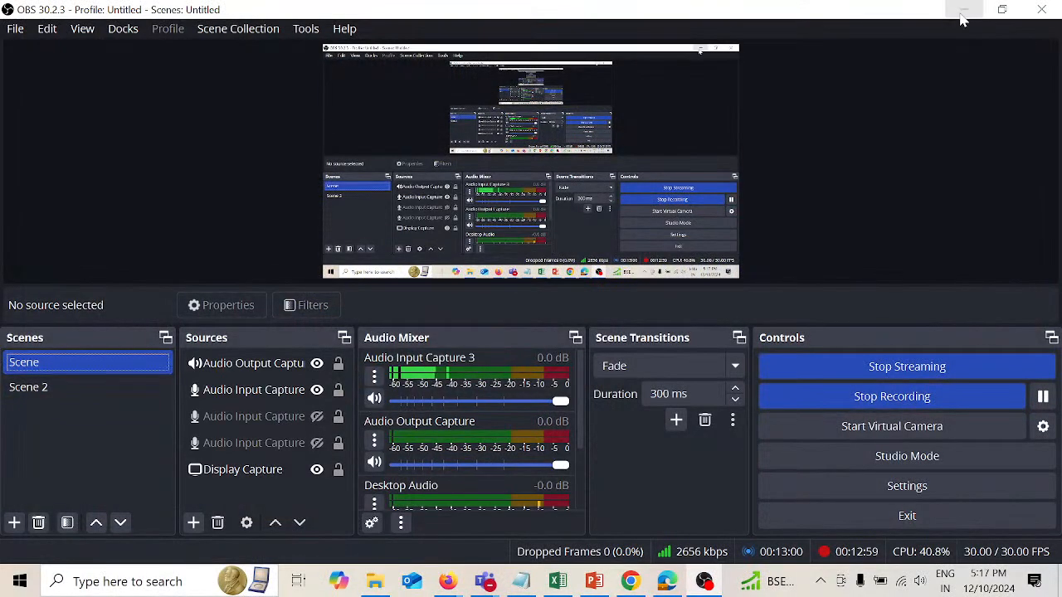
pyautogui.click(964, 12)
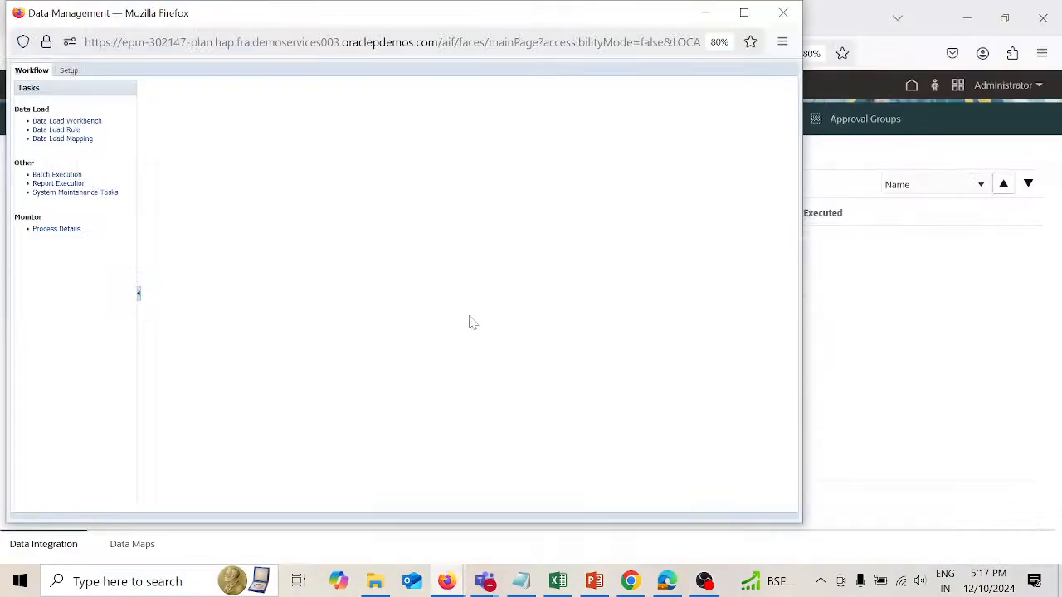
# Step: Open the Logic Group setup in Data Management and select Vision-Plan1 as the target application
pyautogui.click(68, 71)
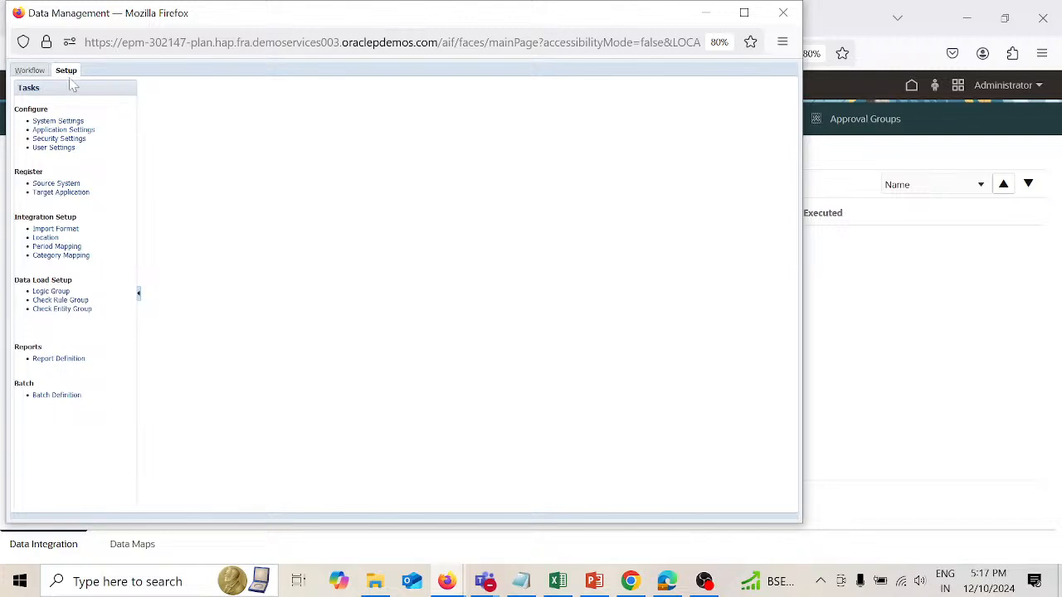
pyautogui.click(63, 291)
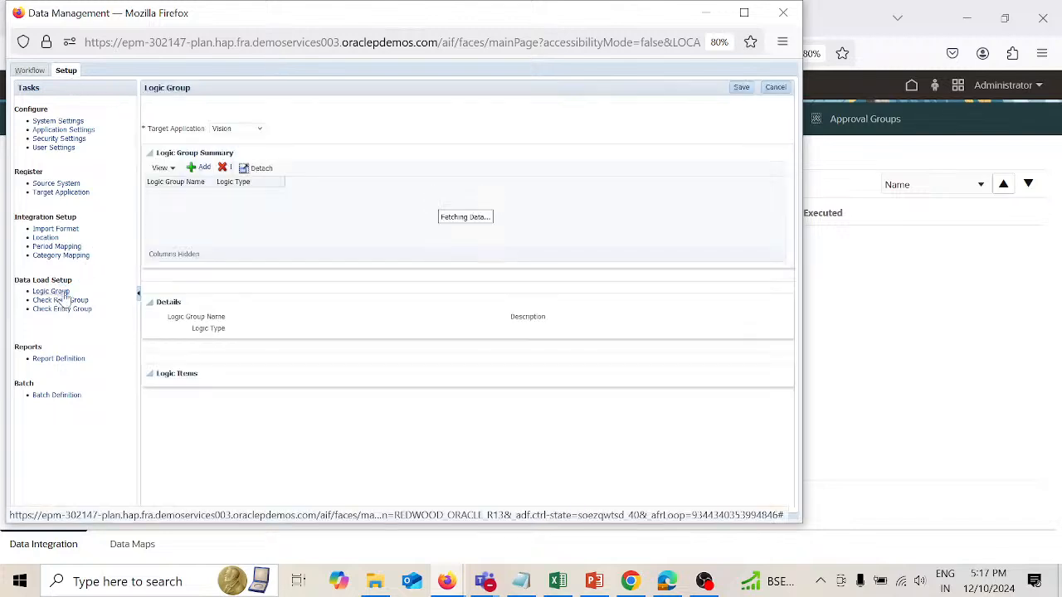
pyautogui.click(259, 130)
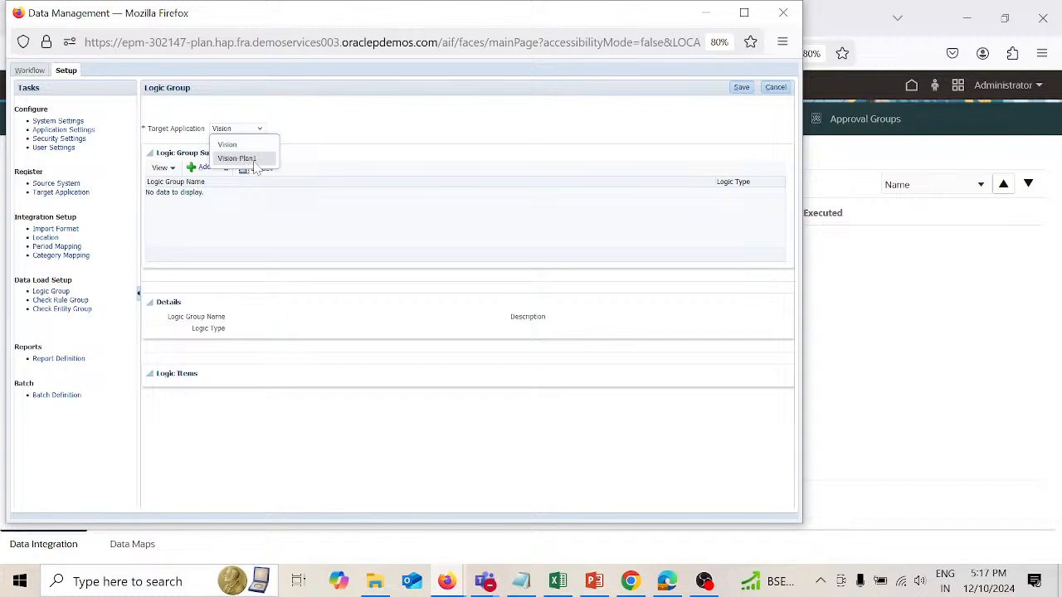
pyautogui.click(245, 158)
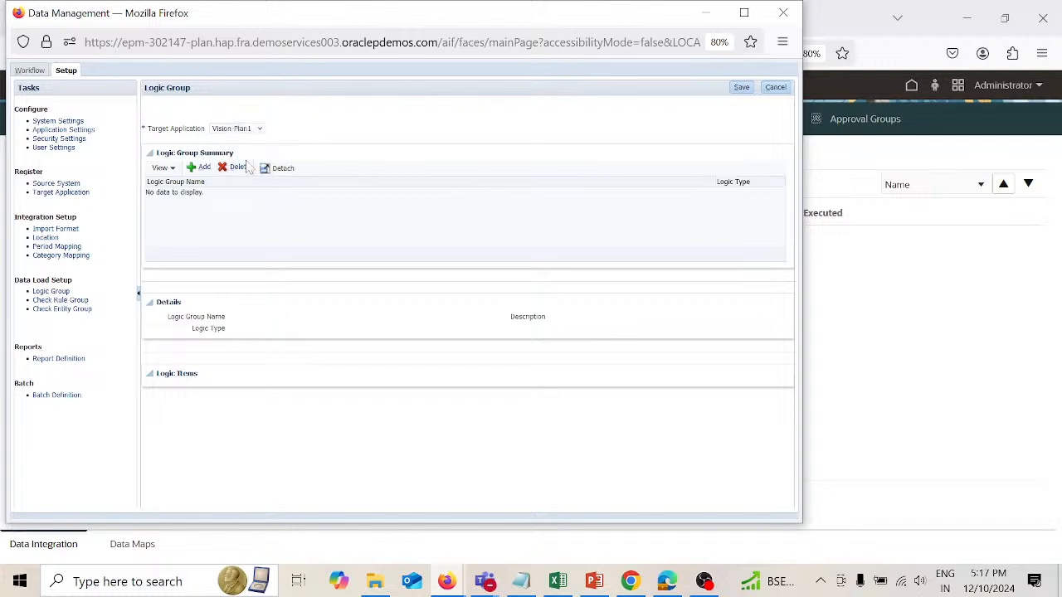
# Step: Add a logic group named Commission logic for Vision-Plan1 with logic type Simple Logic
pyautogui.click(204, 169)
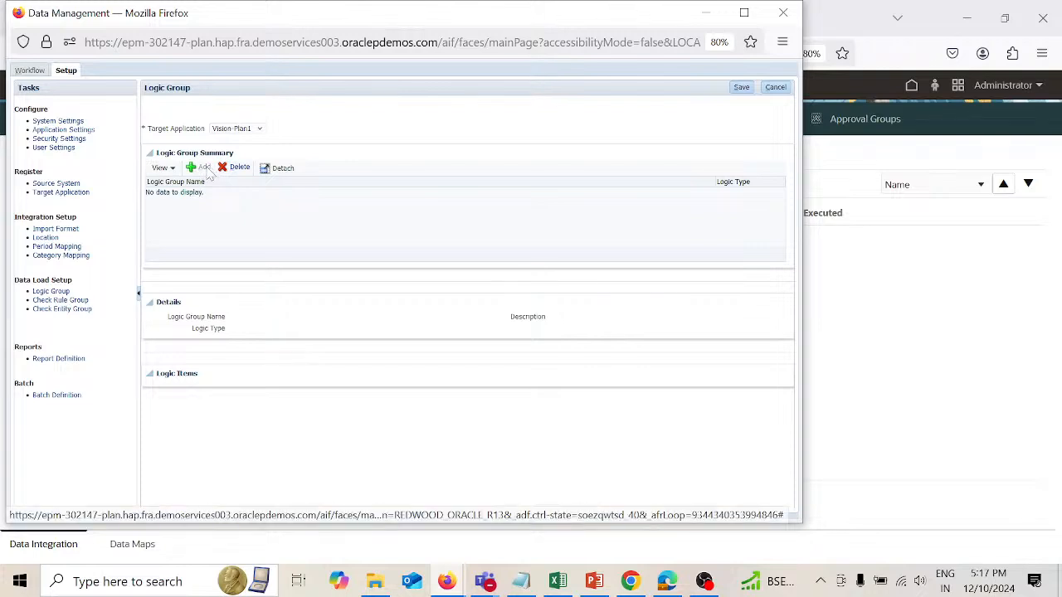
pyautogui.click(271, 319)
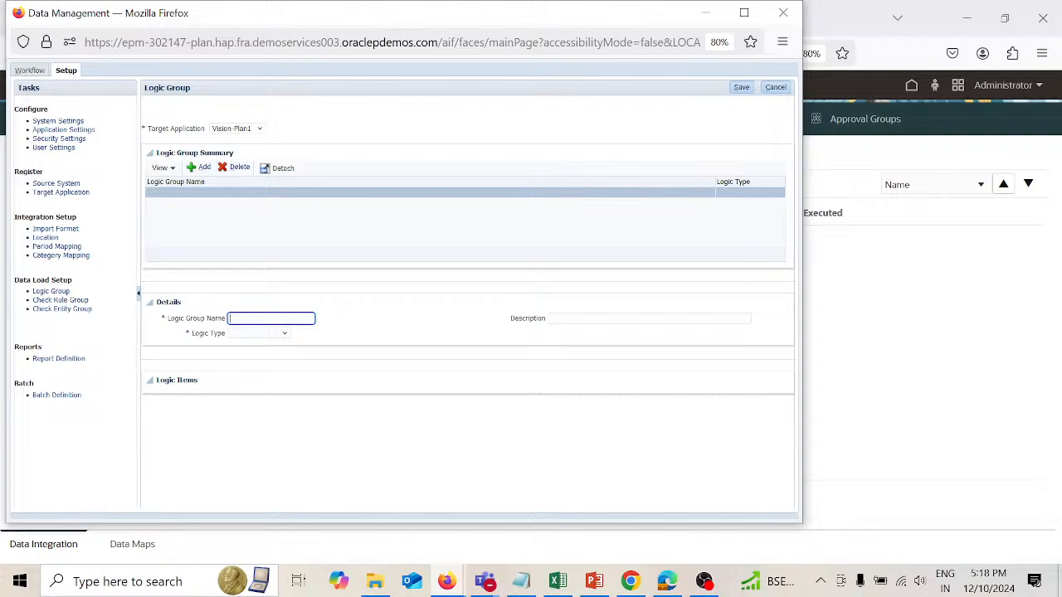
pyautogui.write('Commiision logics')
pyautogui.click(249, 335)
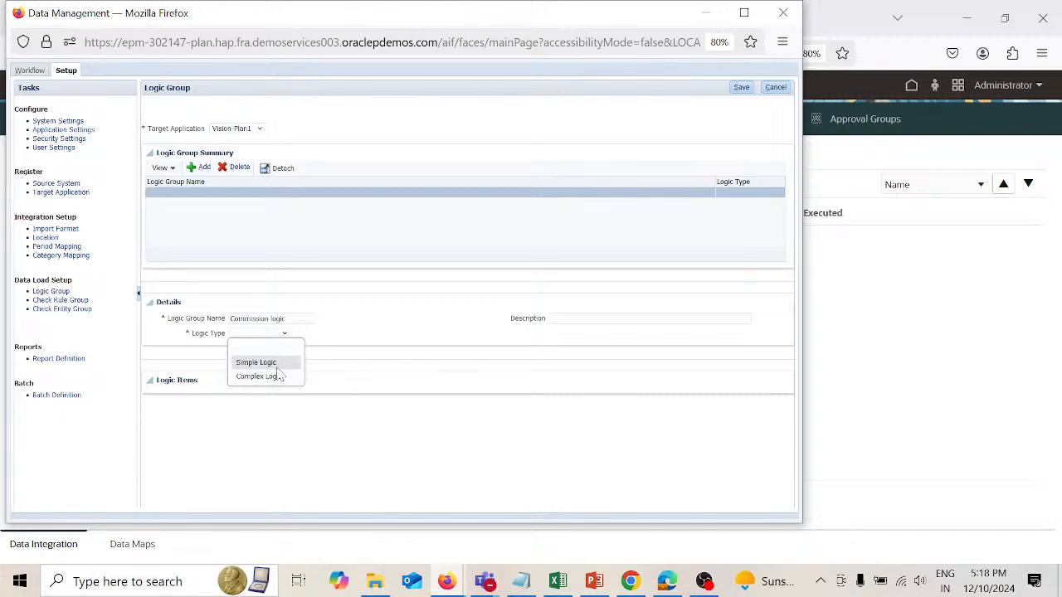
pyautogui.click(269, 363)
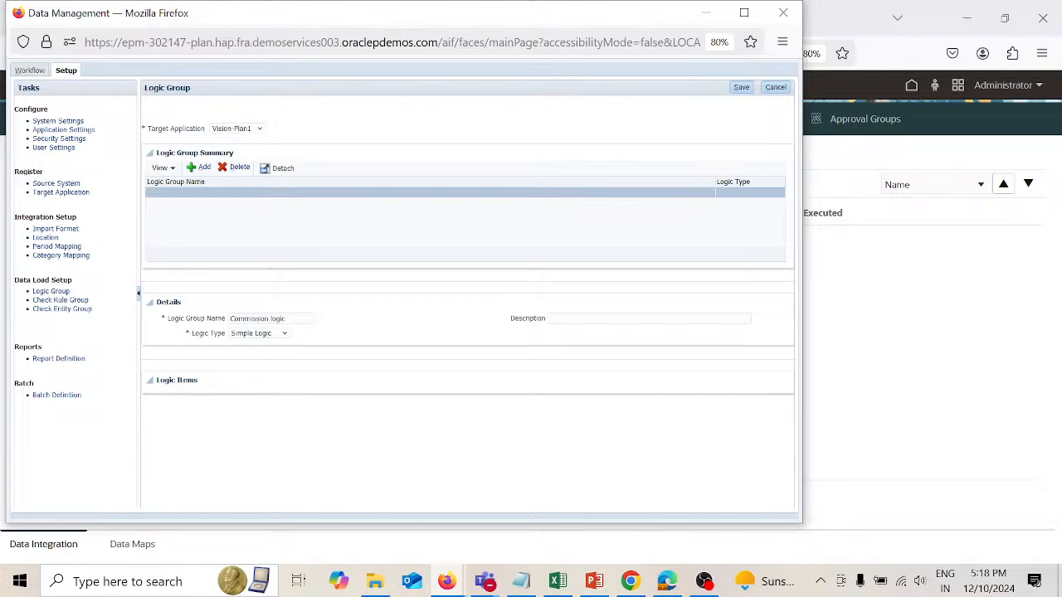
# Step: Give the logic group the description Sales Commission and save it
pyautogui.click(650, 319)
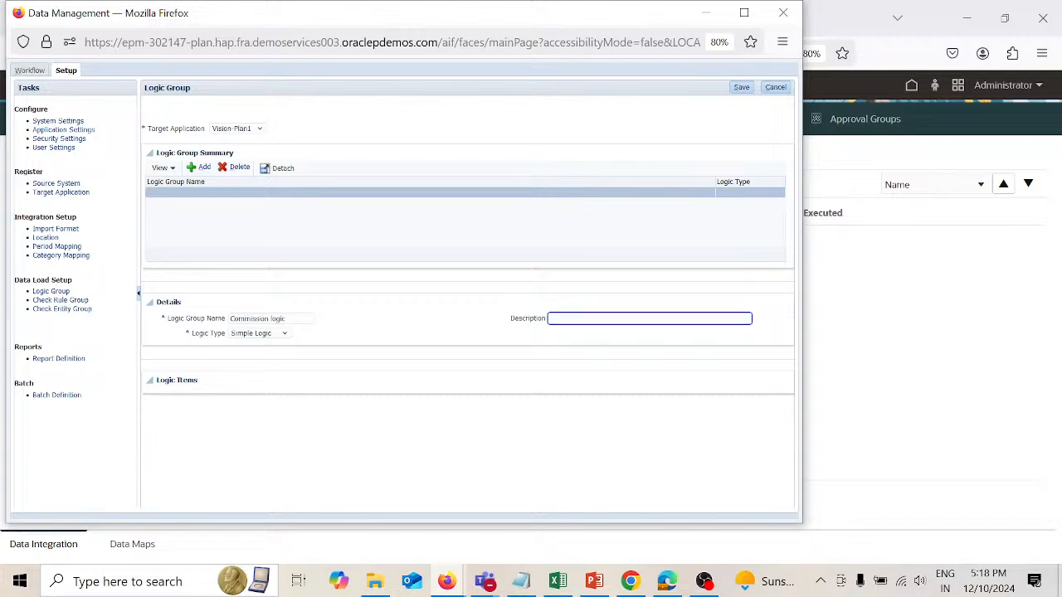
pyautogui.write('Se')
pyautogui.write('les Commission')
pyautogui.click(741, 87)
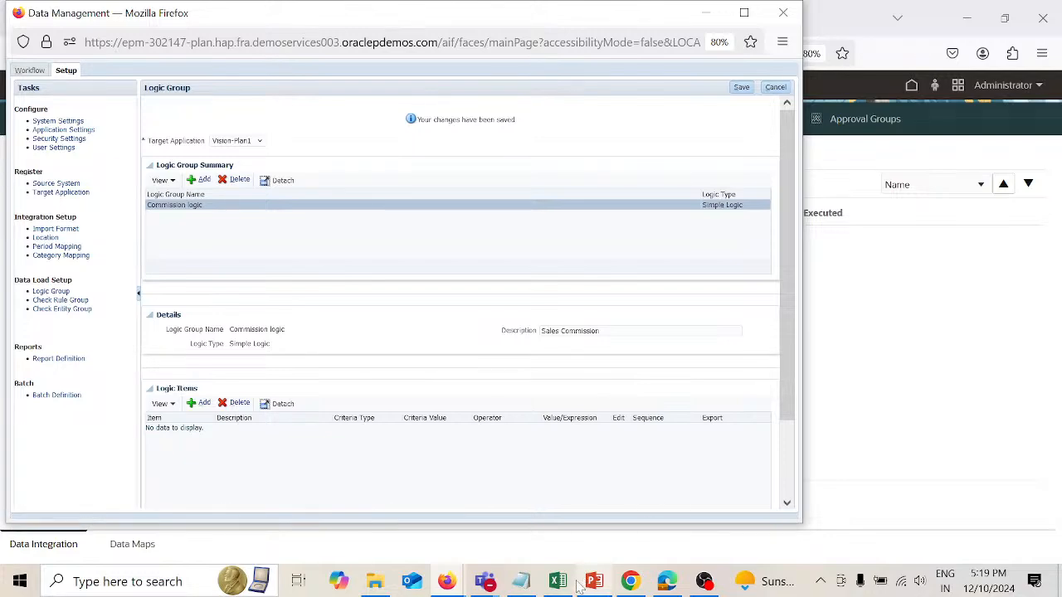
# Step: Switch to the Logical workbook in Excel to examine its Account, Entity and Amount columns, and check the commission problem statement in PowerPoint
pyautogui.moveTo(575, 588)
pyautogui.click(609, 504)
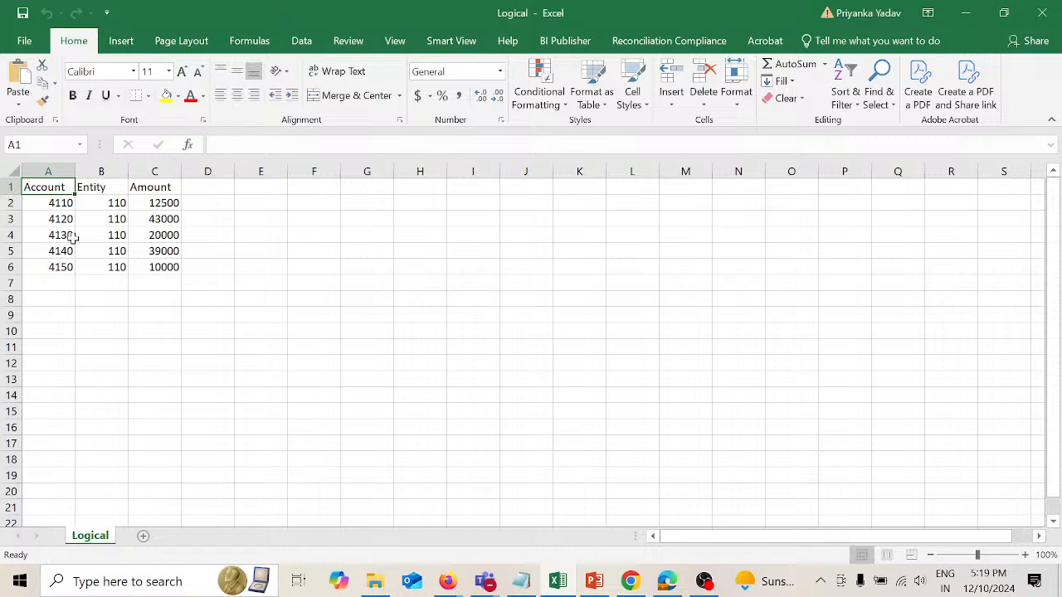
pyautogui.click(61, 172)
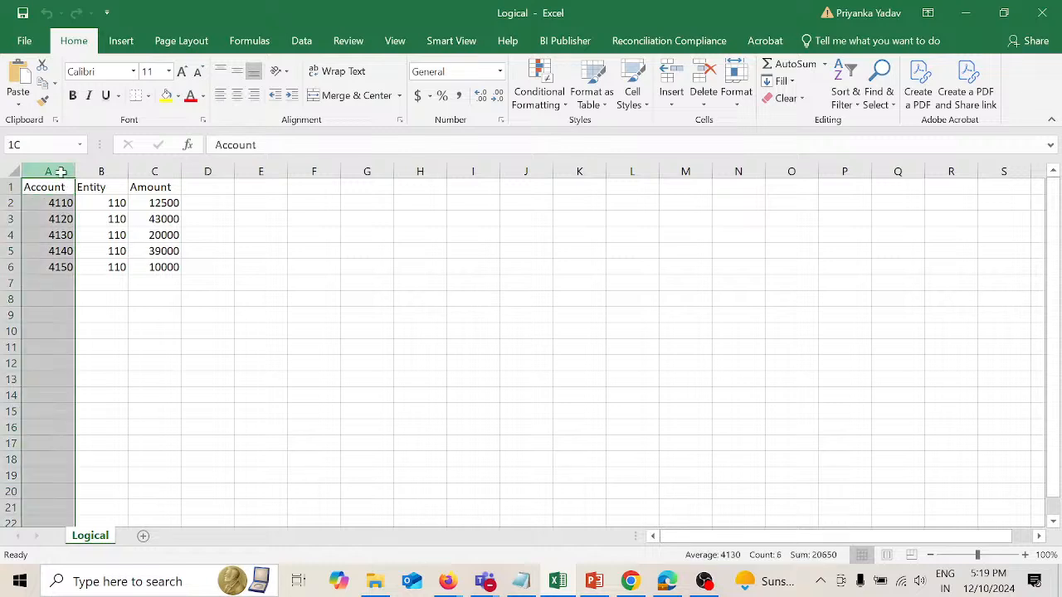
pyautogui.click(120, 172)
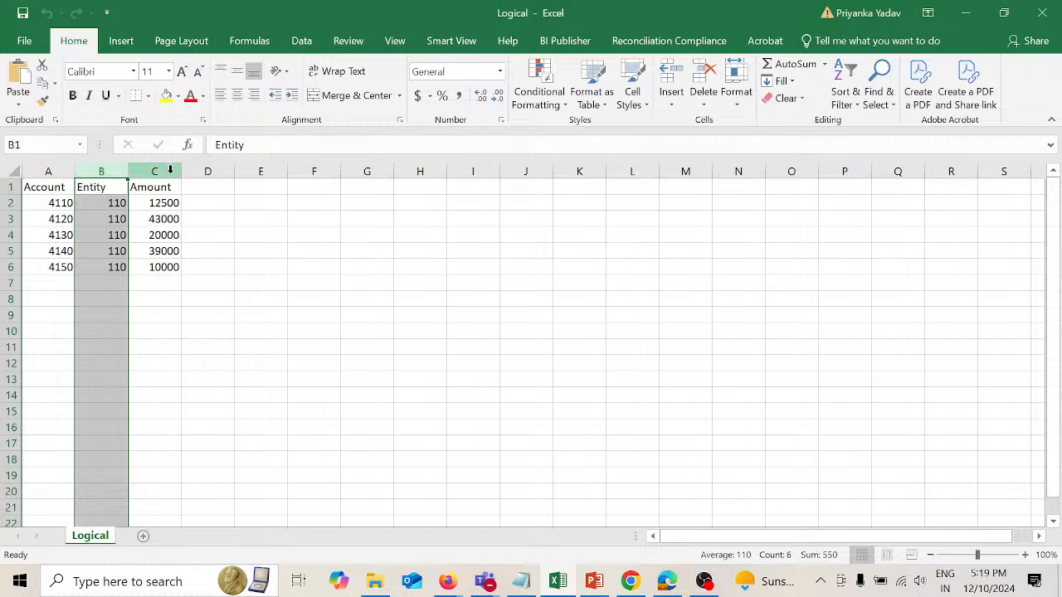
pyautogui.click(170, 170)
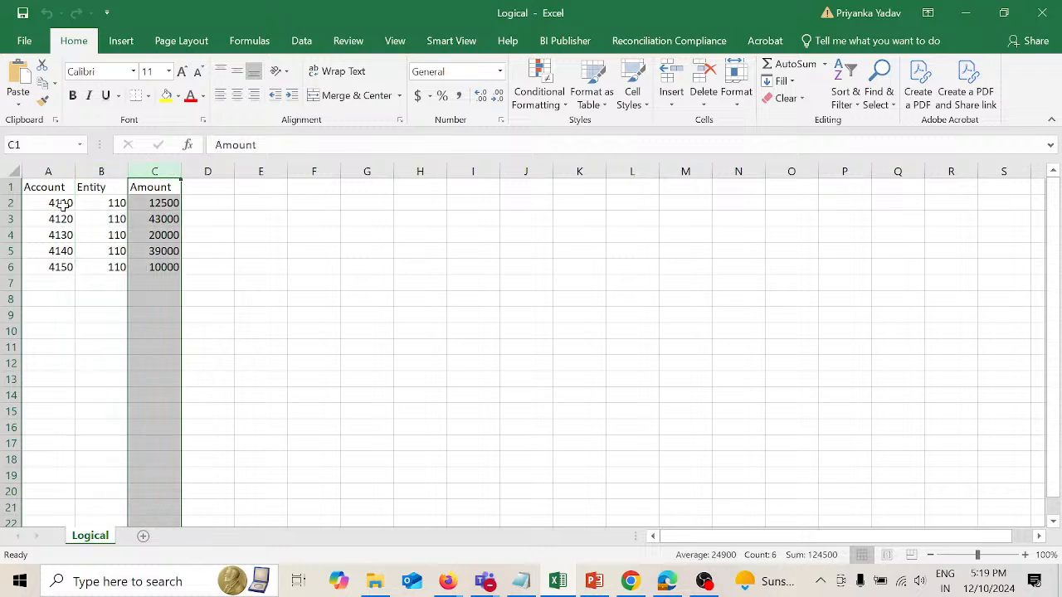
pyautogui.moveTo(60, 204); pyautogui.dragTo(59, 267)
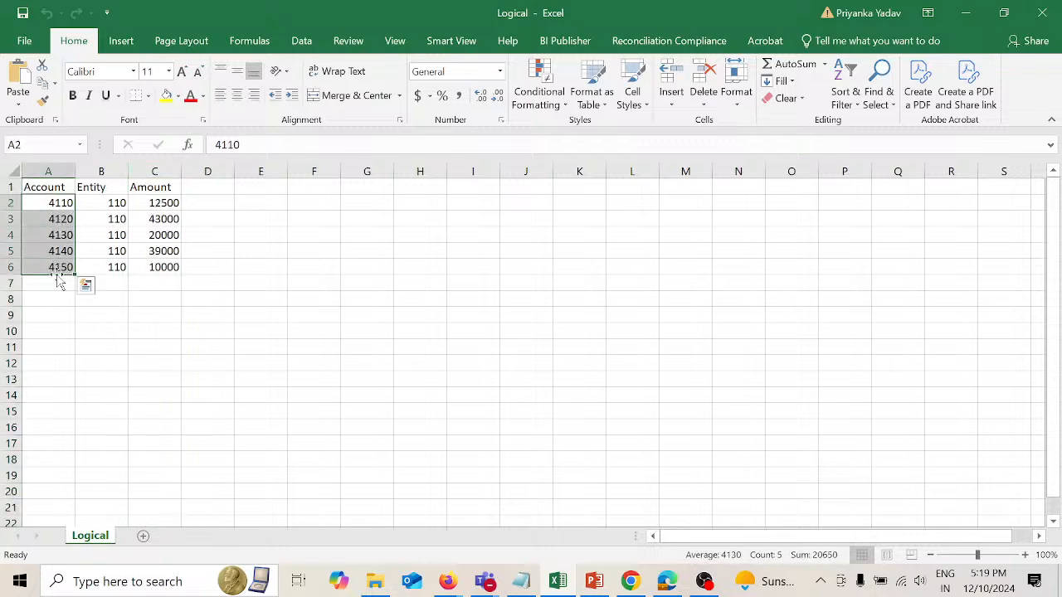
pyautogui.click(60, 268)
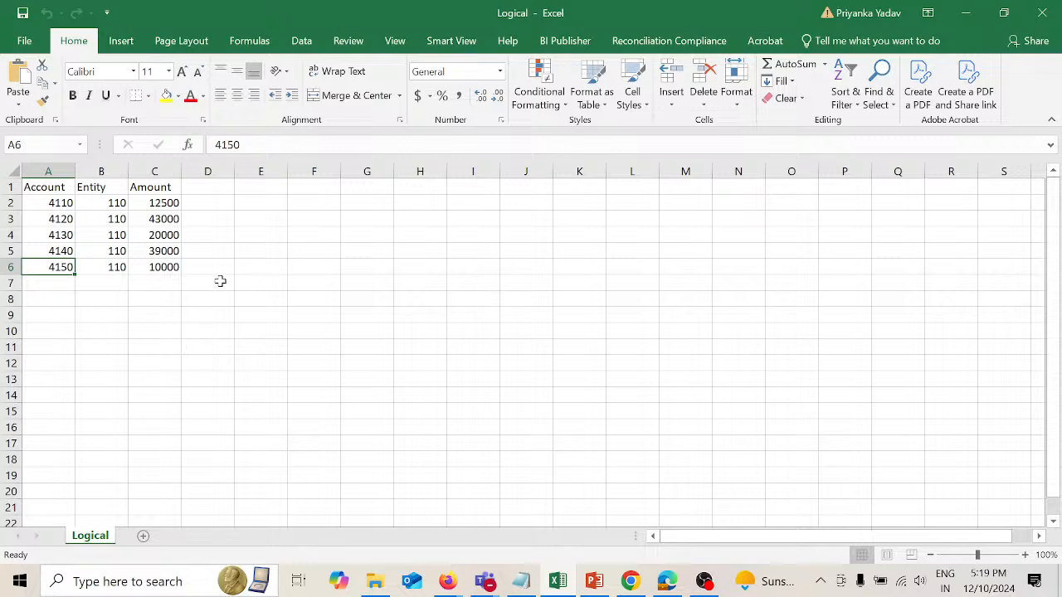
pyautogui.click(594, 578)
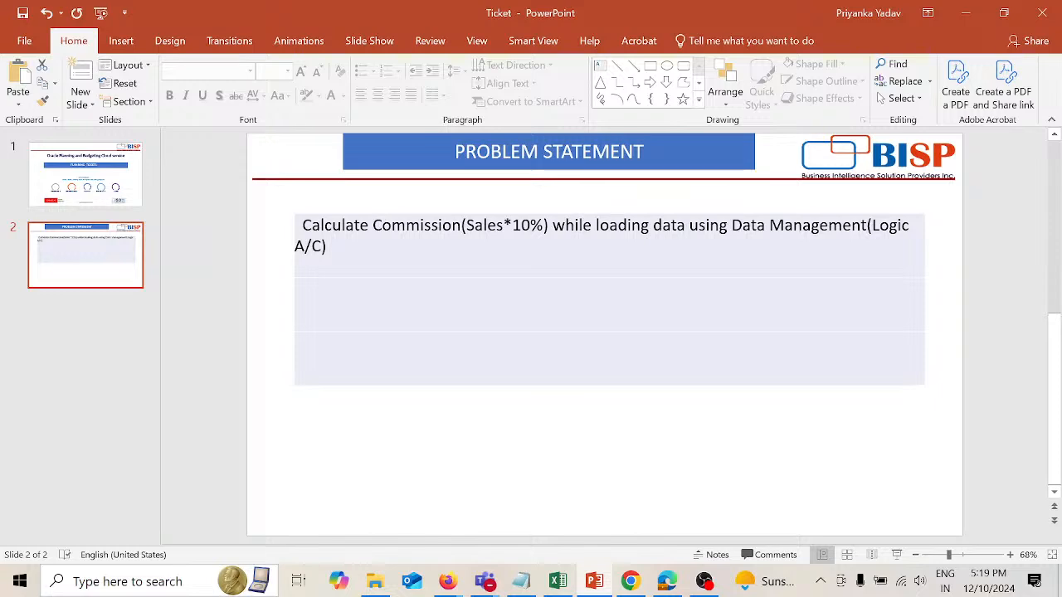
pyautogui.click(962, 13)
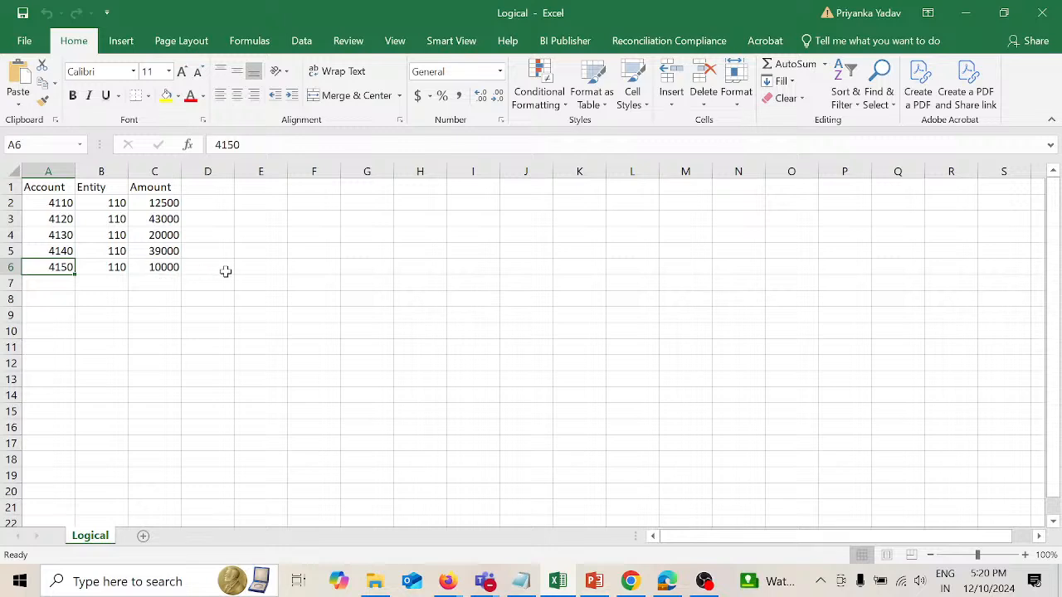
# Step: Calculate the 10% commission for account 4150 in cell C8 with the formula =C6*10/100
pyautogui.click(168, 296)
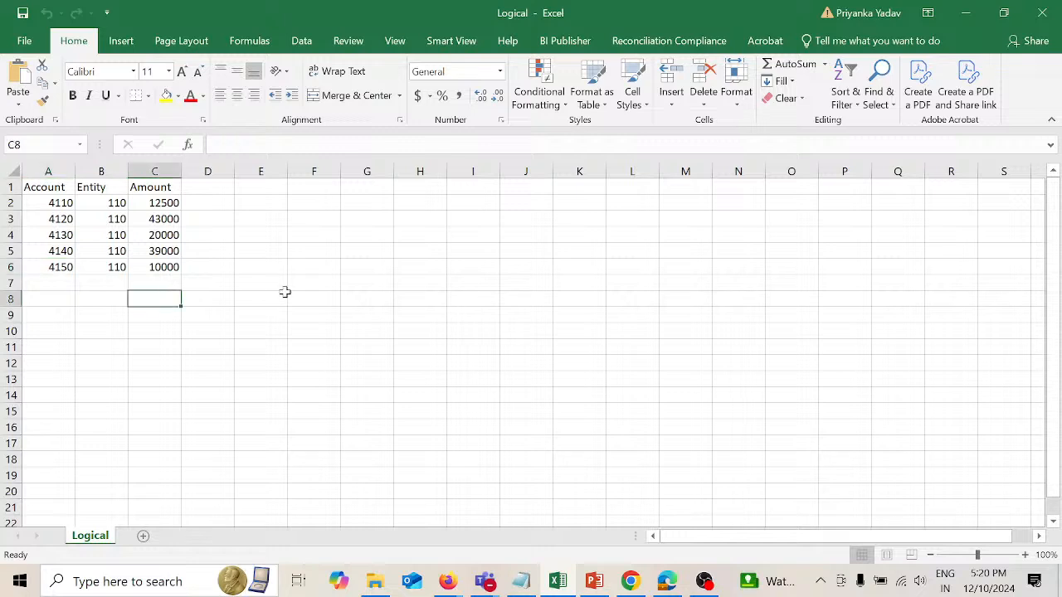
pyautogui.write('=')
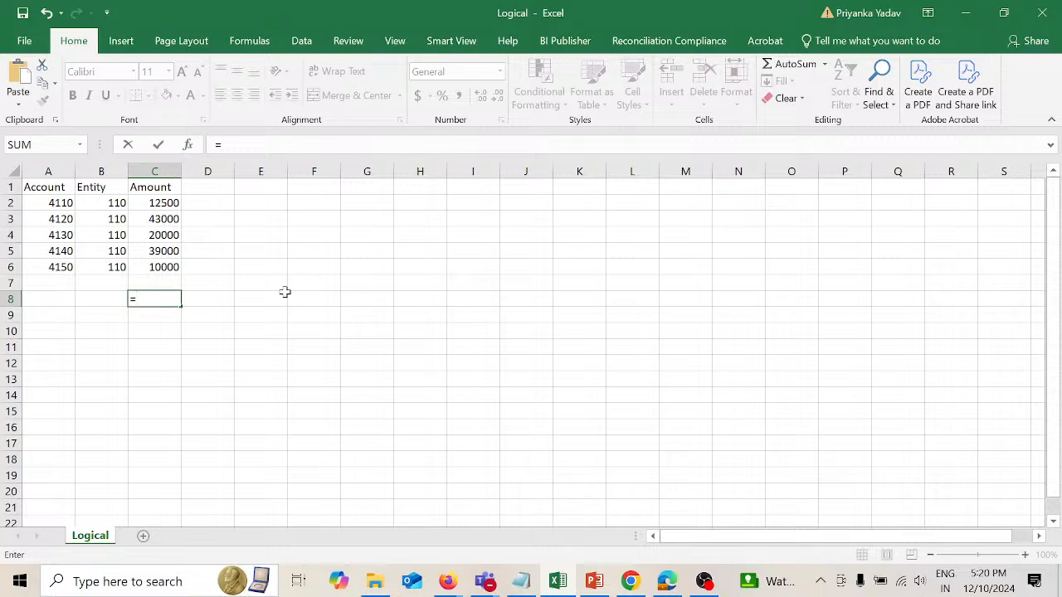
pyautogui.write('1')
pyautogui.press('BackSpace')
pyautogui.press('Up')
pyautogui.press('Up')
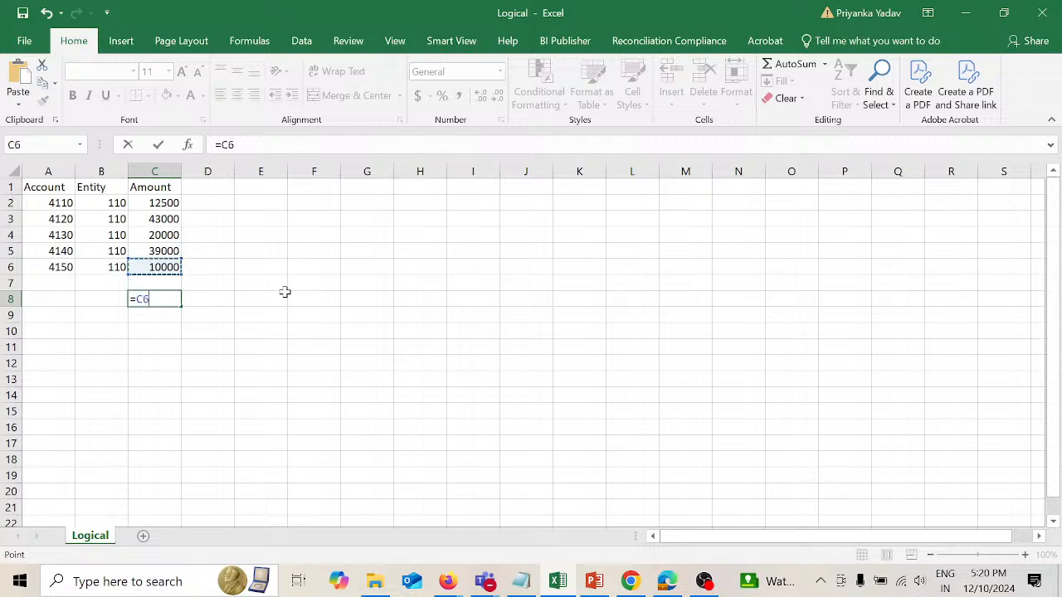
pyautogui.write('*10/')
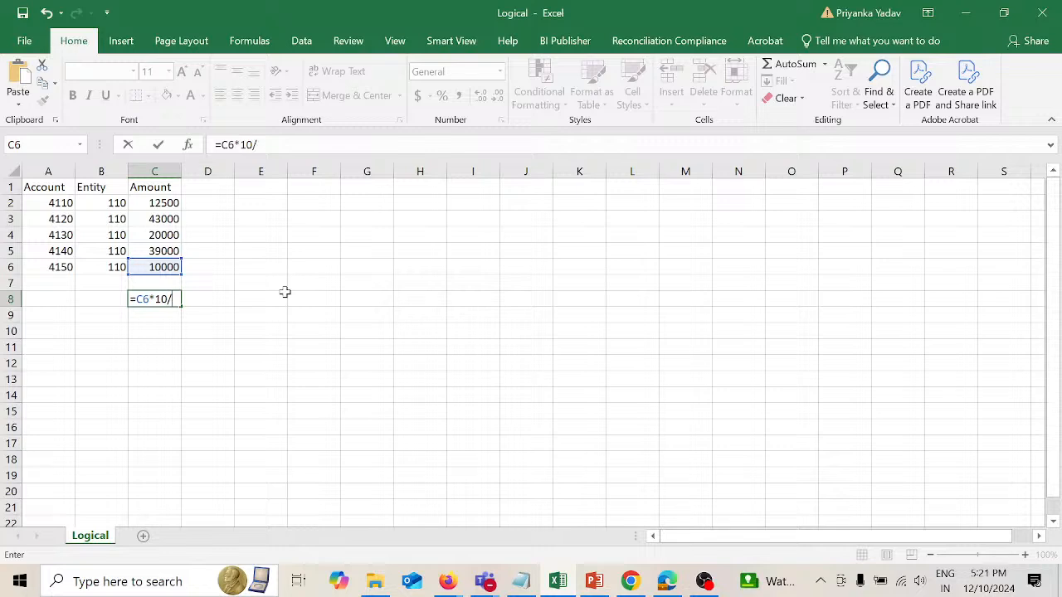
pyautogui.write('100')
pyautogui.press('Return')
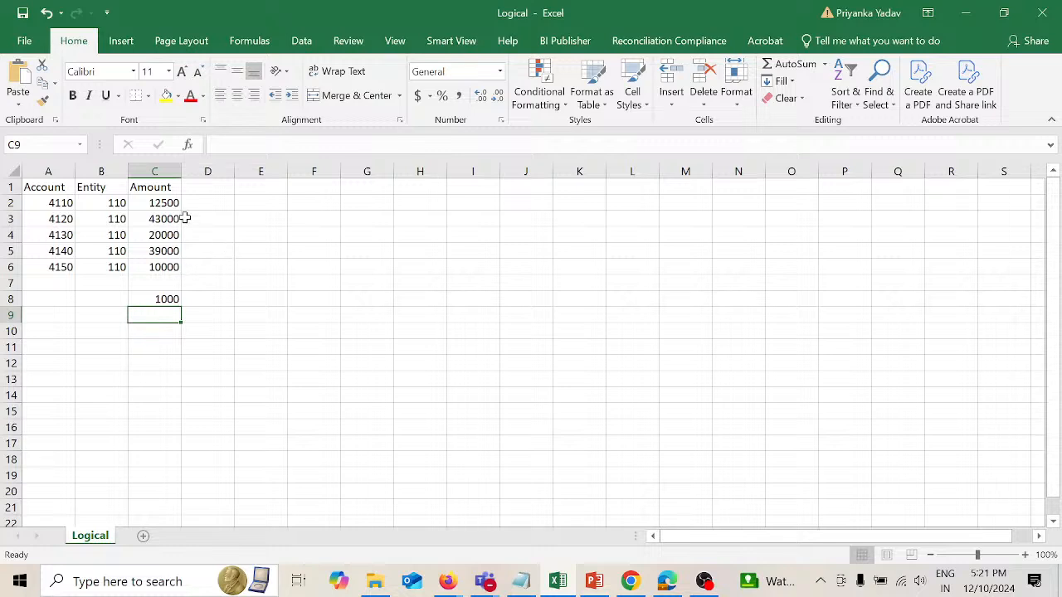
# Step: Copy the amounts in C2:C7 to column E, starting at cell E2
pyautogui.click(171, 268)
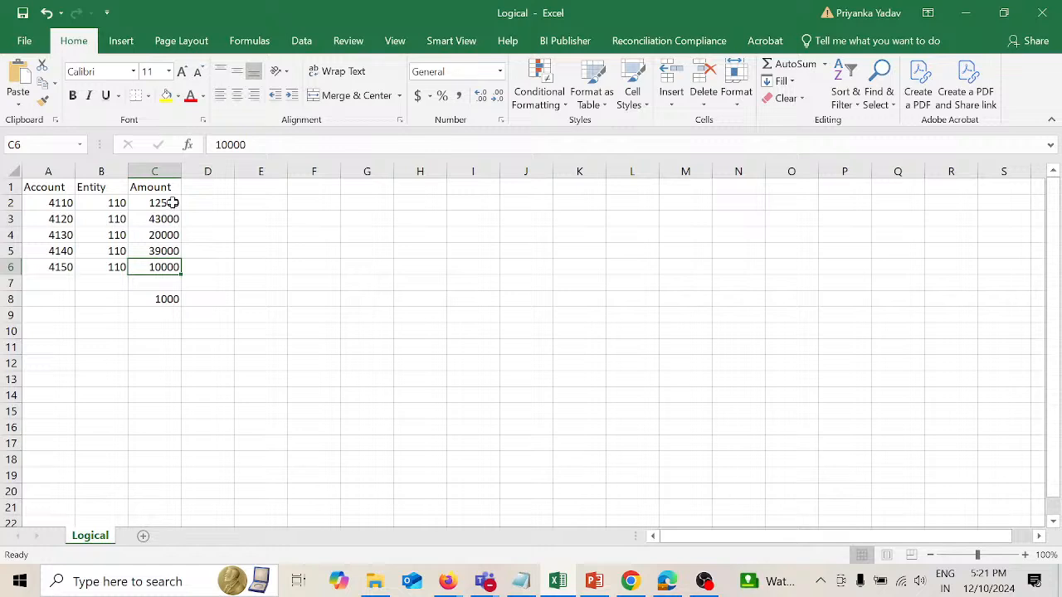
pyautogui.moveTo(168, 203); pyautogui.dragTo(171, 275)
pyautogui.hotkey('ctrl', 'c')
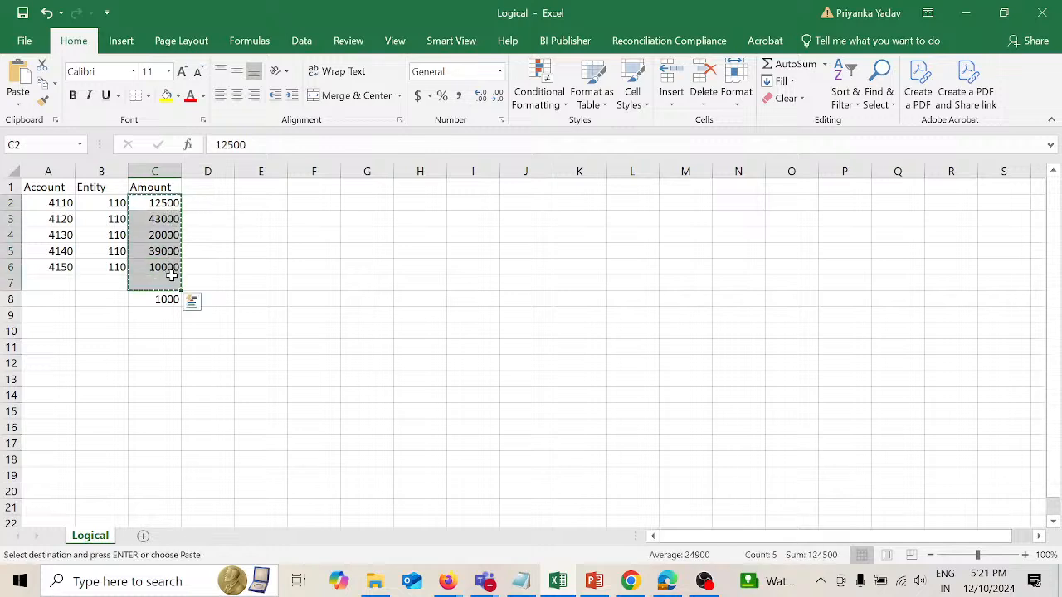
pyautogui.press('Right')
pyautogui.press('Right')
pyautogui.hotkey('ctrl', 'v')
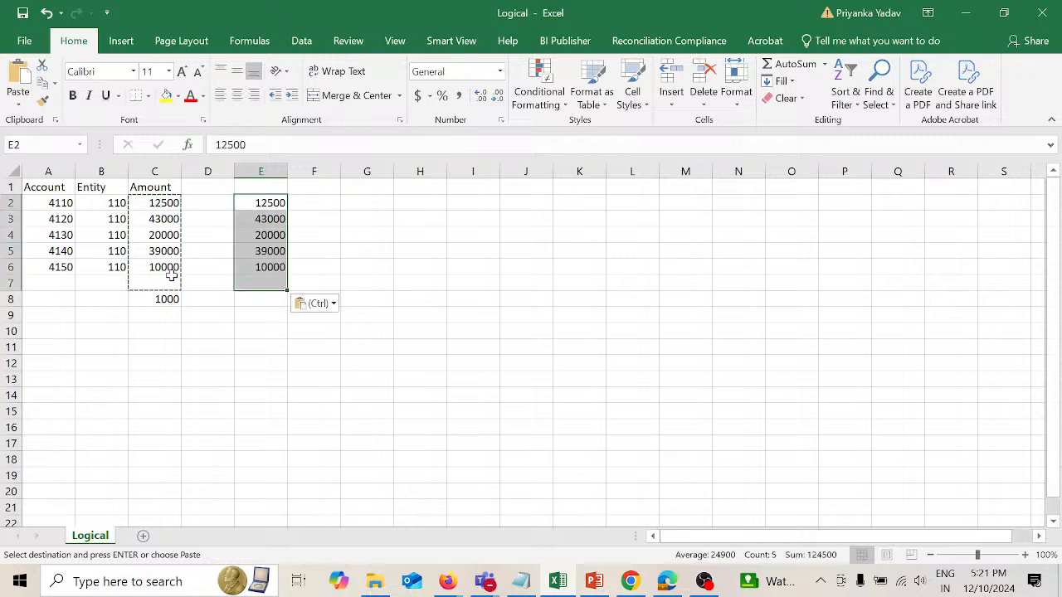
# Step: Replace the copied amount in cell E6 with the formula =C6+C8 to add the commission to the sales
pyautogui.click(261, 267)
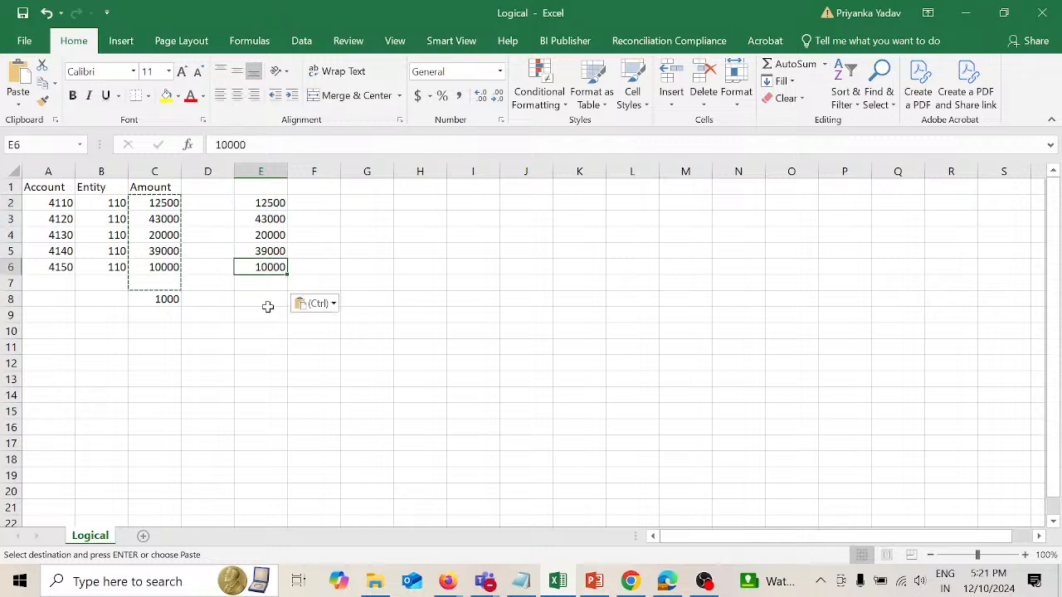
pyautogui.write('=')
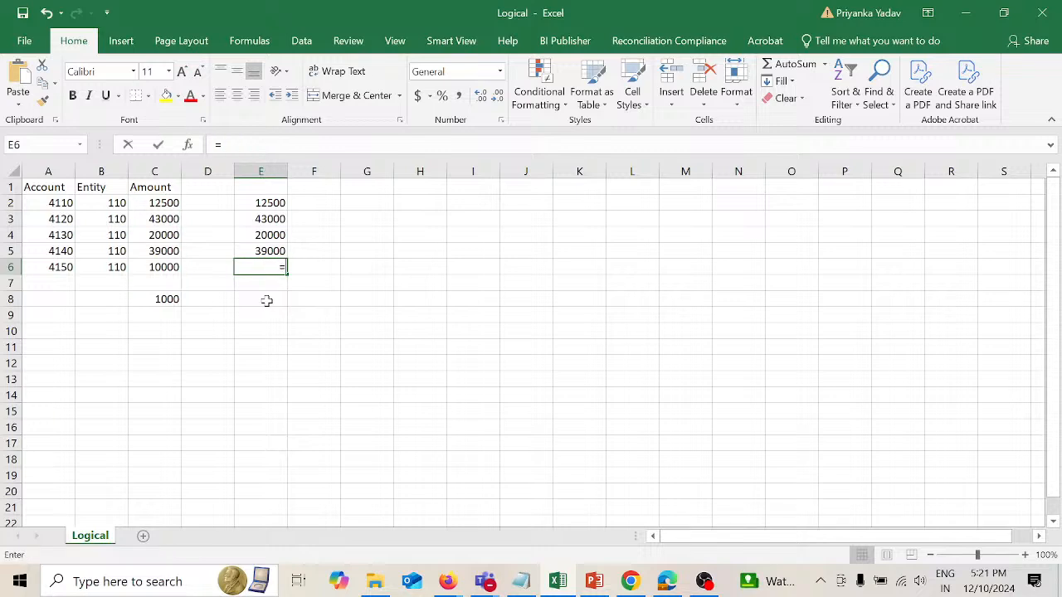
pyautogui.click(169, 267)
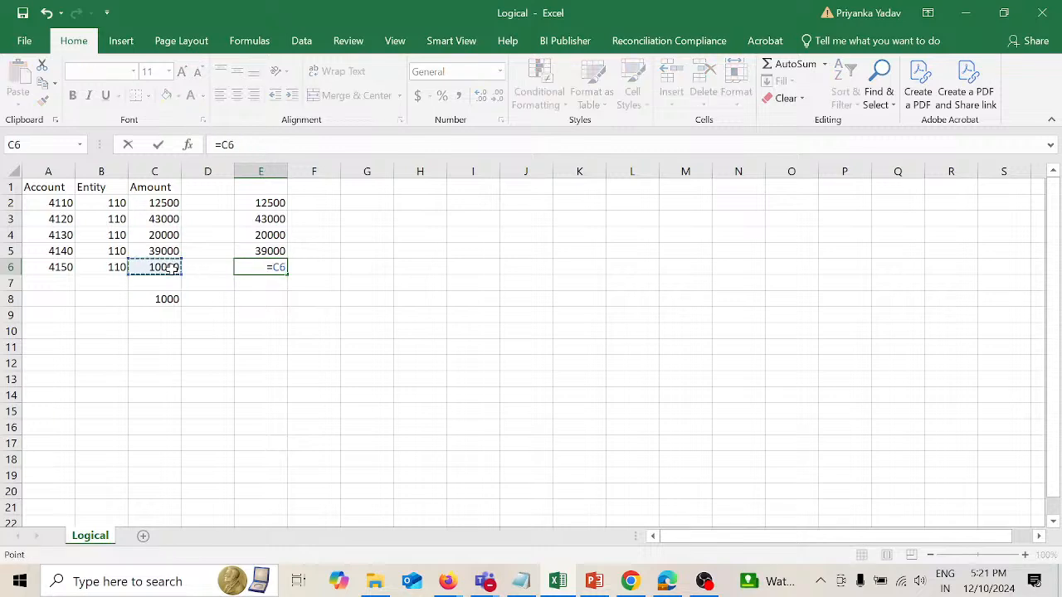
pyautogui.write('+')
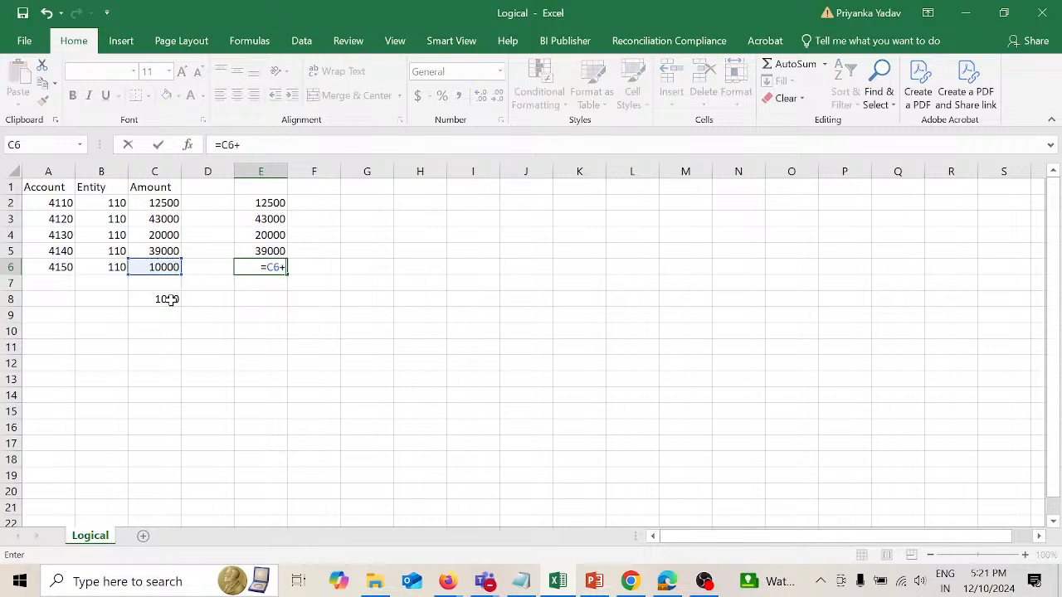
pyautogui.click(167, 299)
pyautogui.press('Return')
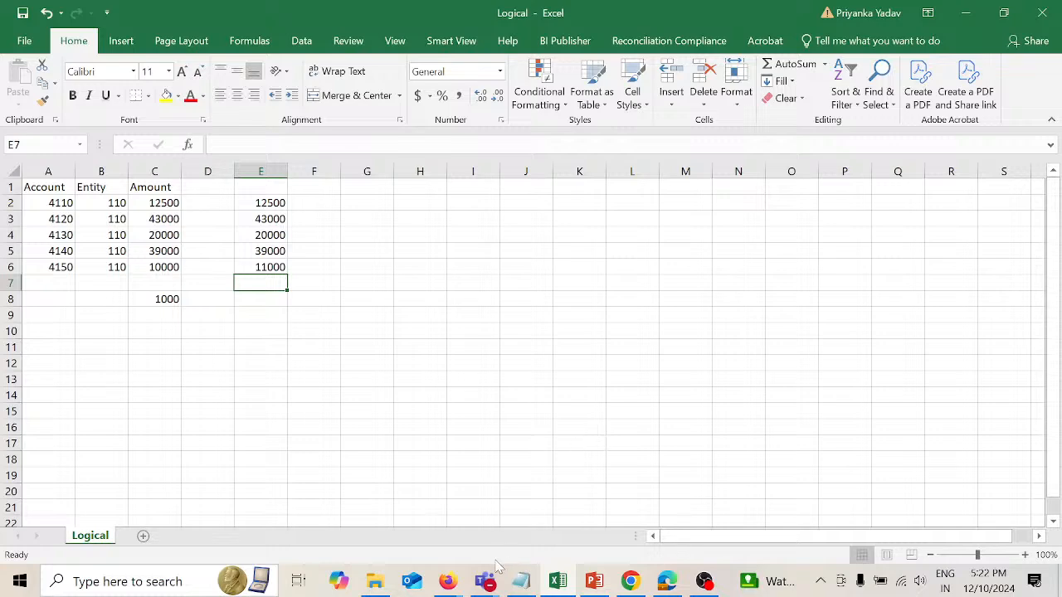
# Step: Switch back to the Data Management window and add logic item L-01 to the Commission logic group with criteria type In
pyautogui.moveTo(456, 585)
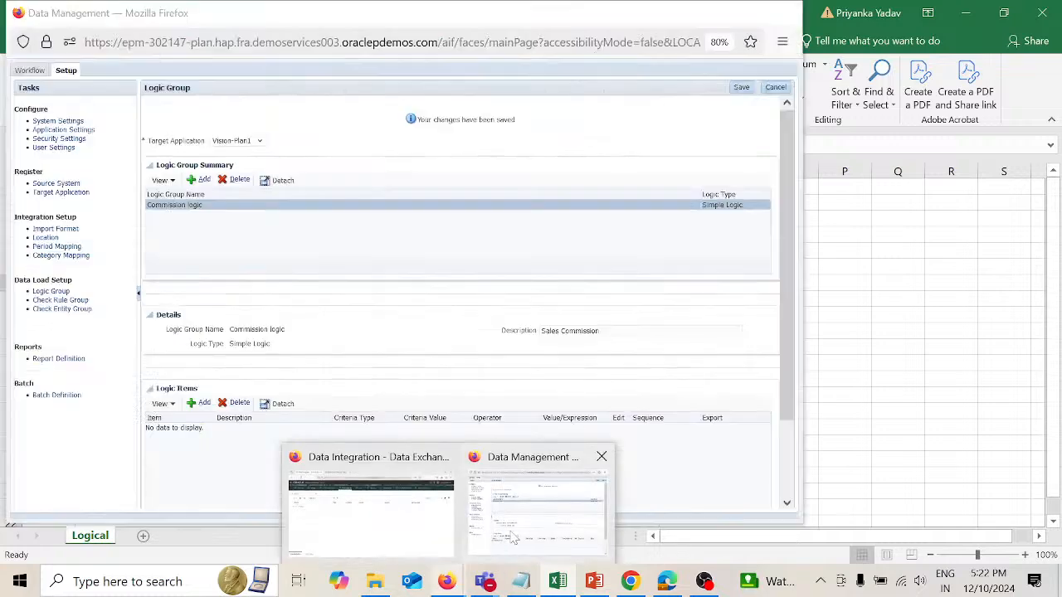
pyautogui.click(477, 508)
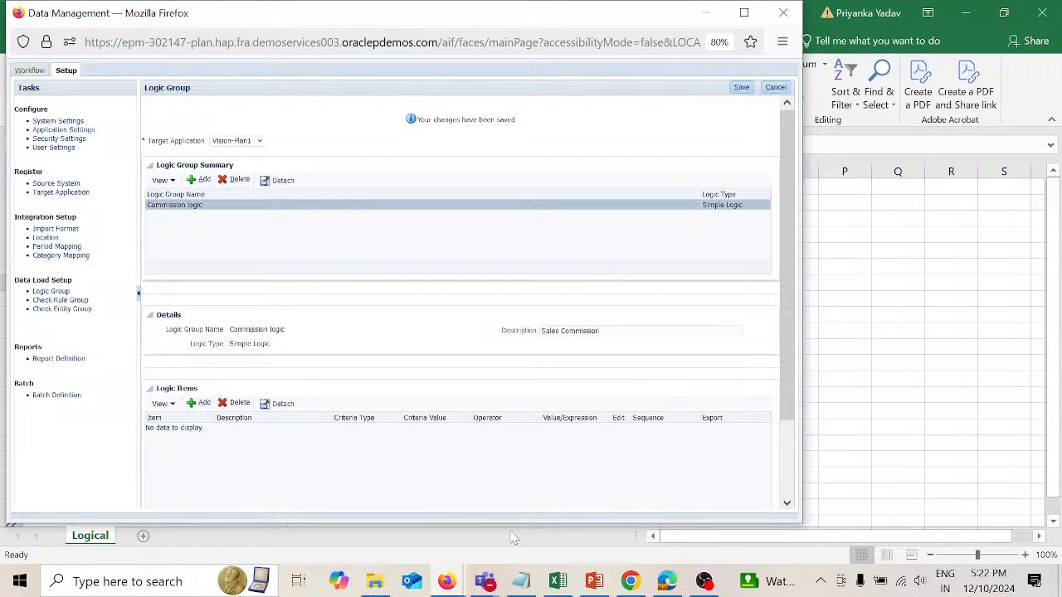
pyautogui.click(202, 403)
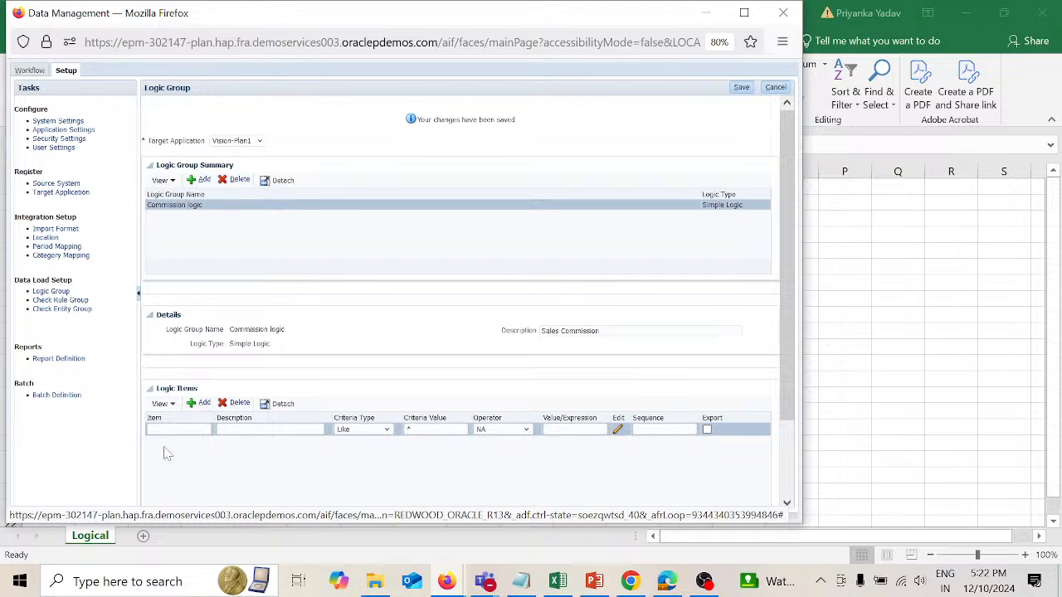
pyautogui.click(178, 429)
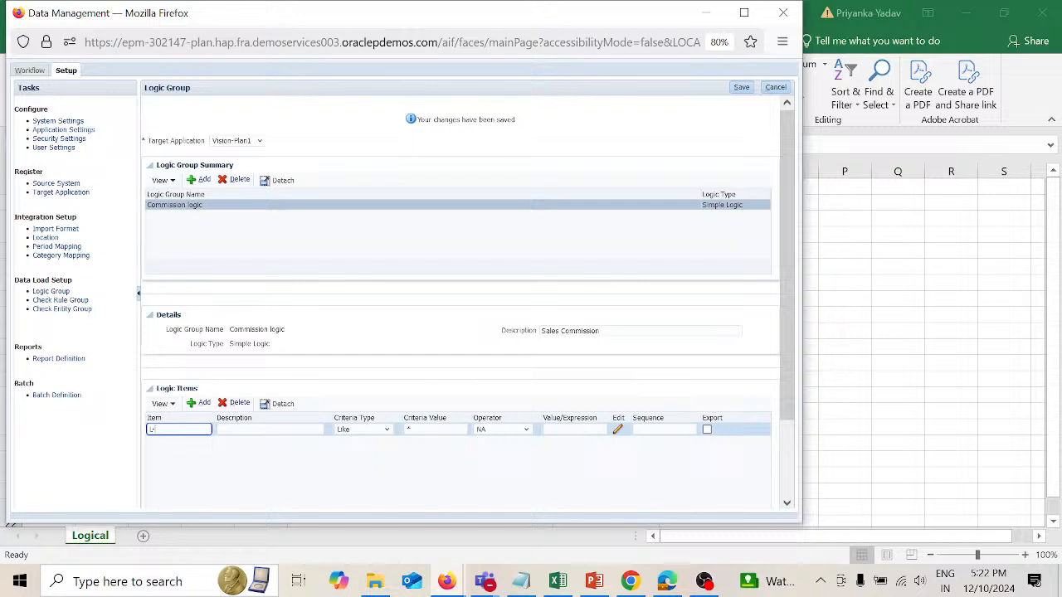
pyautogui.write('01')
pyautogui.press('Tab')
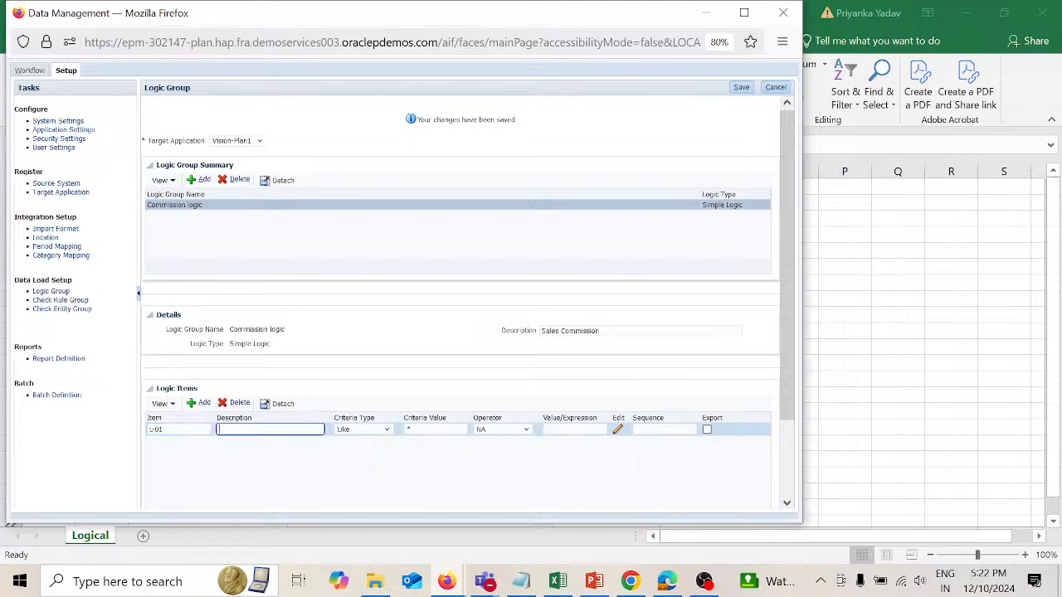
pyautogui.press('Tab')
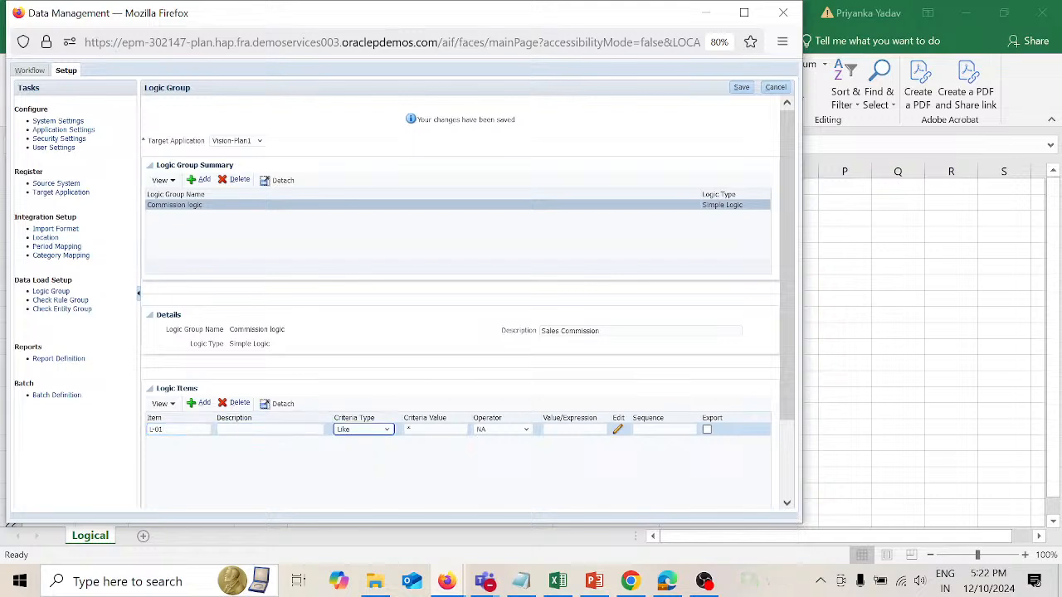
pyautogui.click(389, 430)
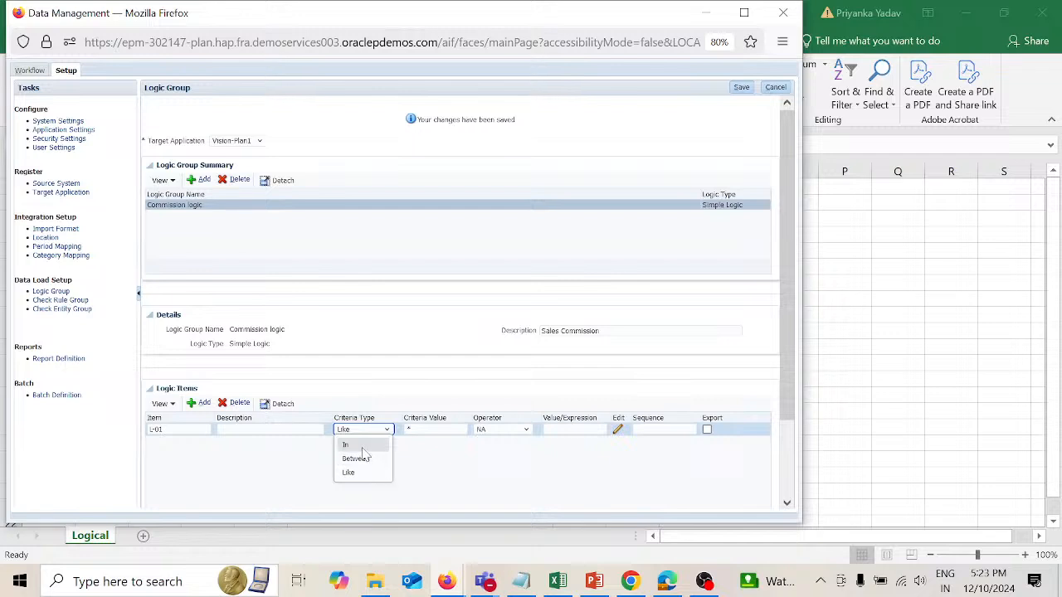
pyautogui.click(365, 446)
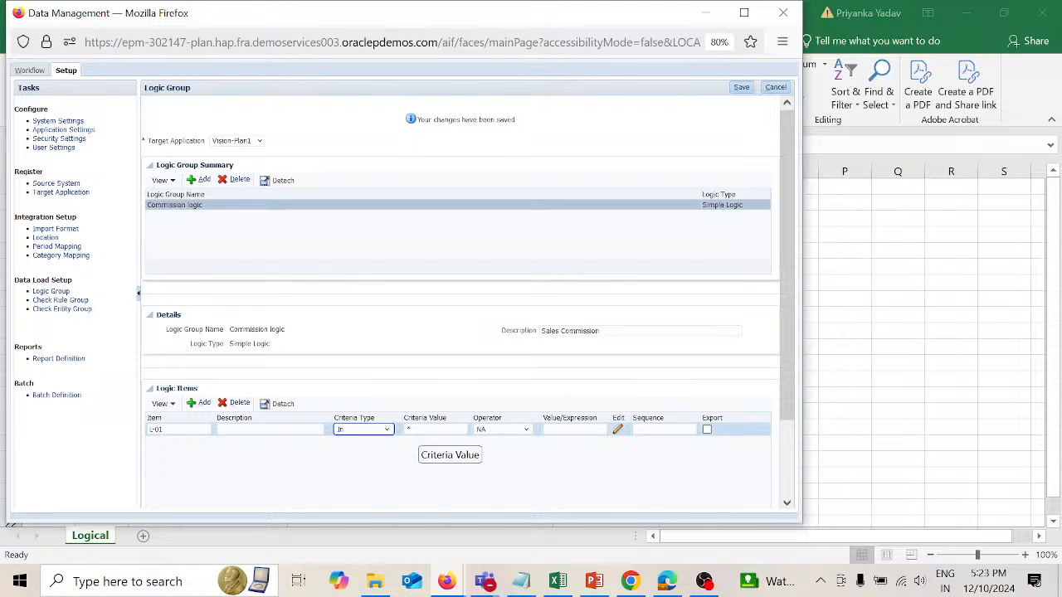
# Step: For logic item L-01, set the criteria value to 4150, the operator to X and the value/expression to .1
pyautogui.click(436, 429)
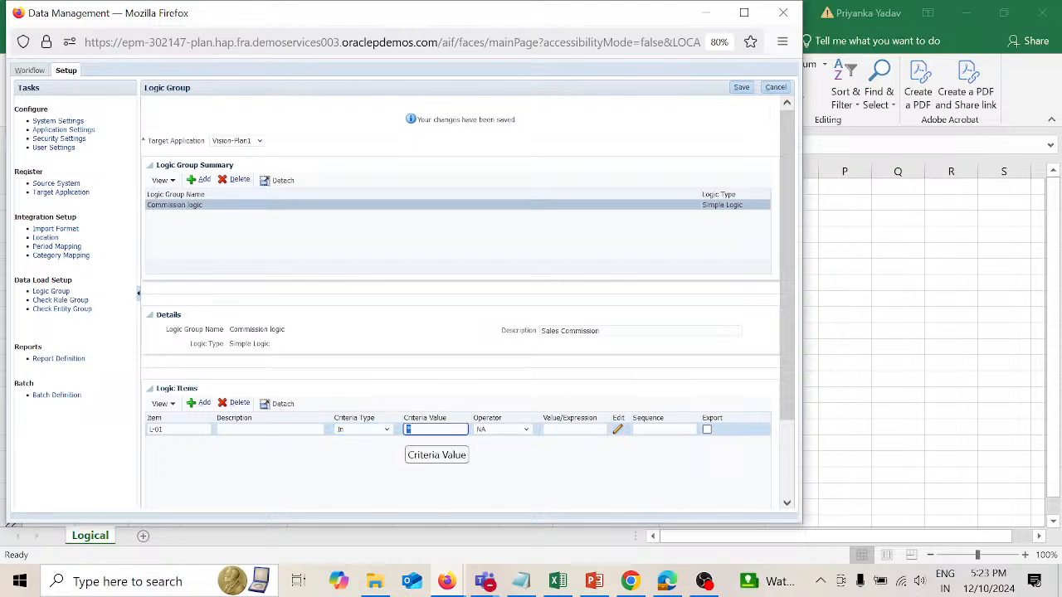
pyautogui.write('4150')
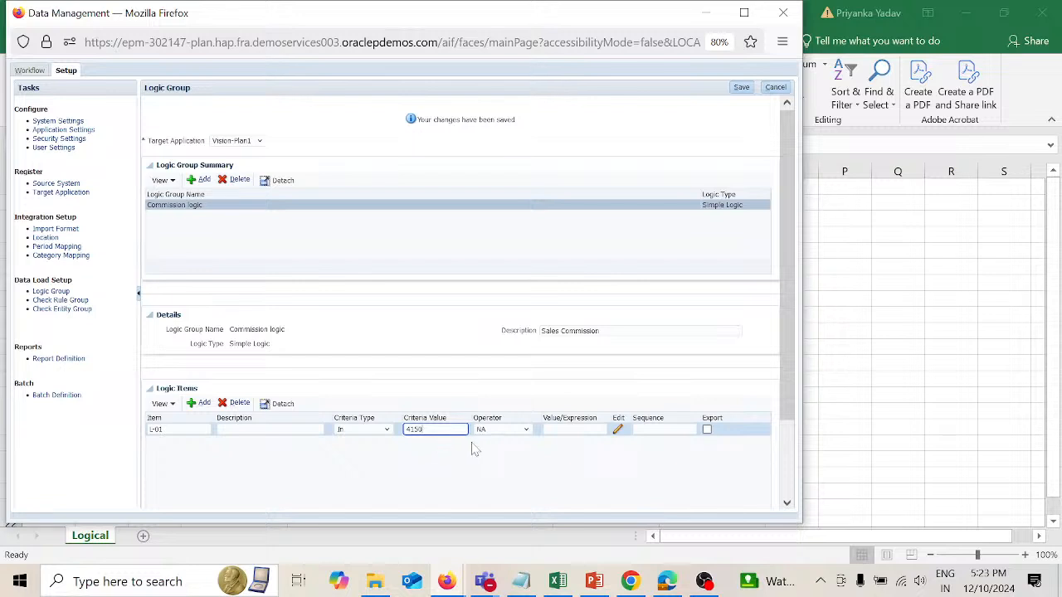
pyautogui.click(526, 431)
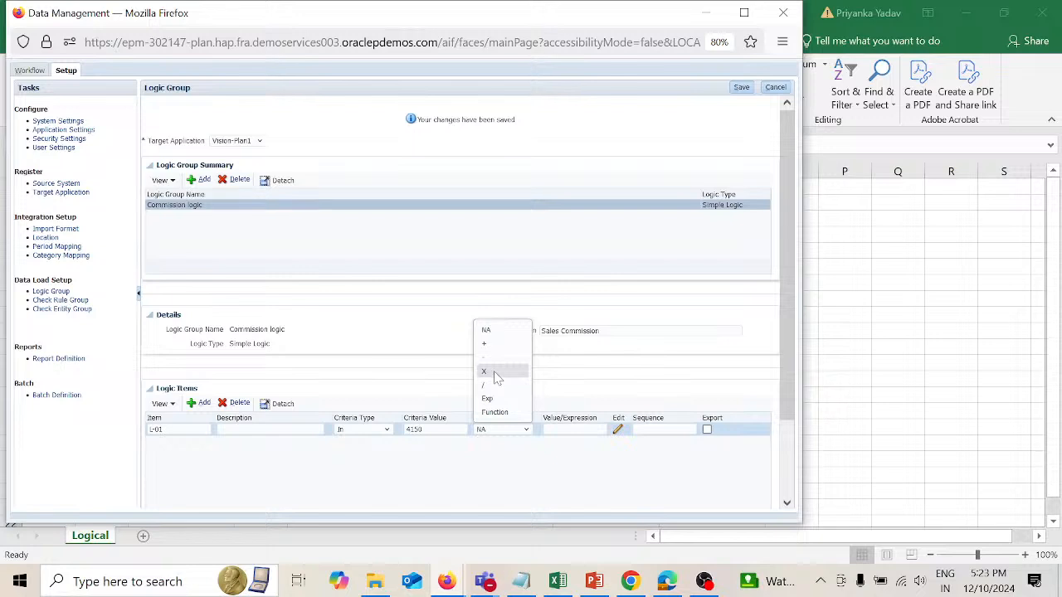
pyautogui.click(494, 371)
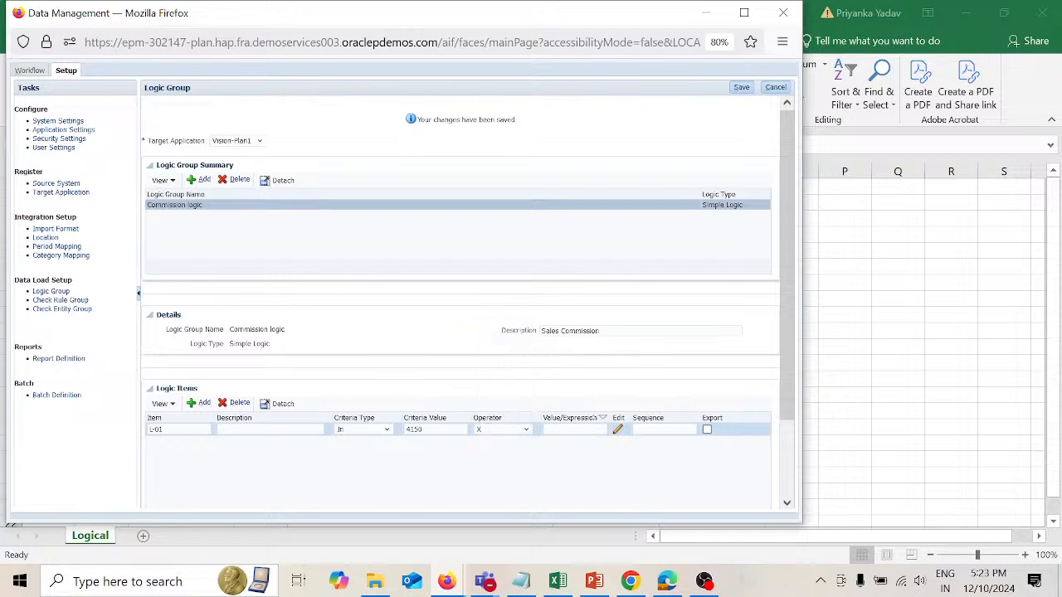
pyautogui.click(574, 430)
pyautogui.write('.1')
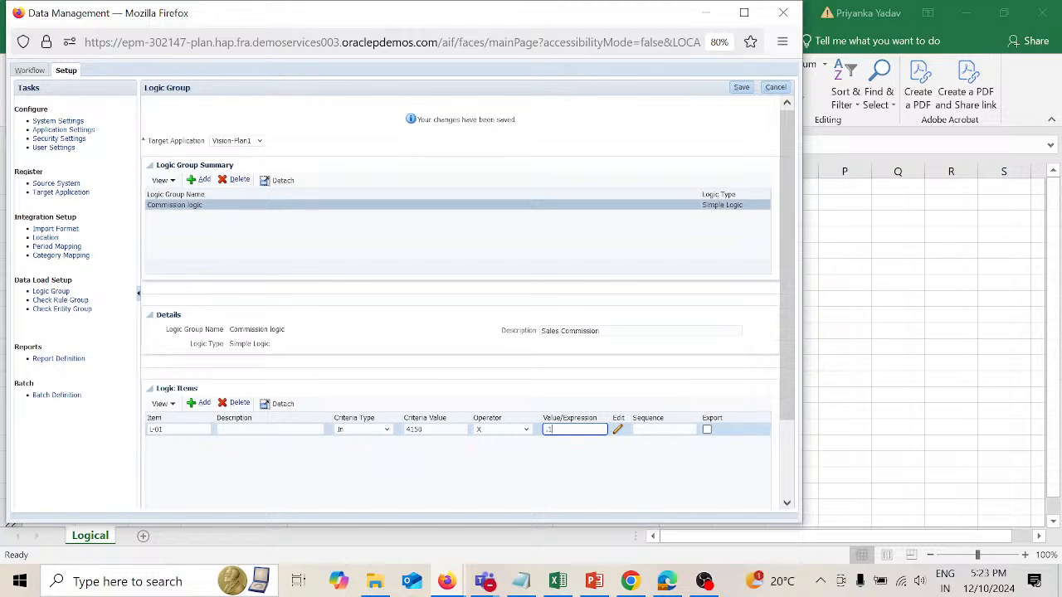
# Step: Give logic item L-01 sequence 1, enable its export and save the logic group
pyautogui.click(665, 430)
pyautogui.click(710, 435)
pyautogui.click(743, 87)
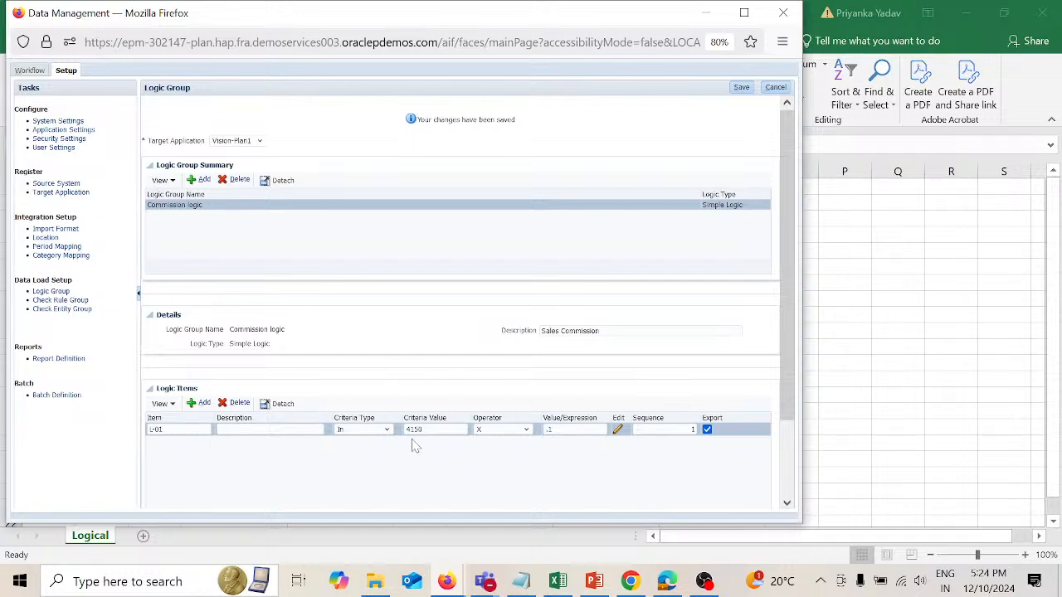
# Step: Switch to the Logical workbook in Excel to check account 4150 in cell A6, and return to the Data Management window
pyautogui.click(855, 378)
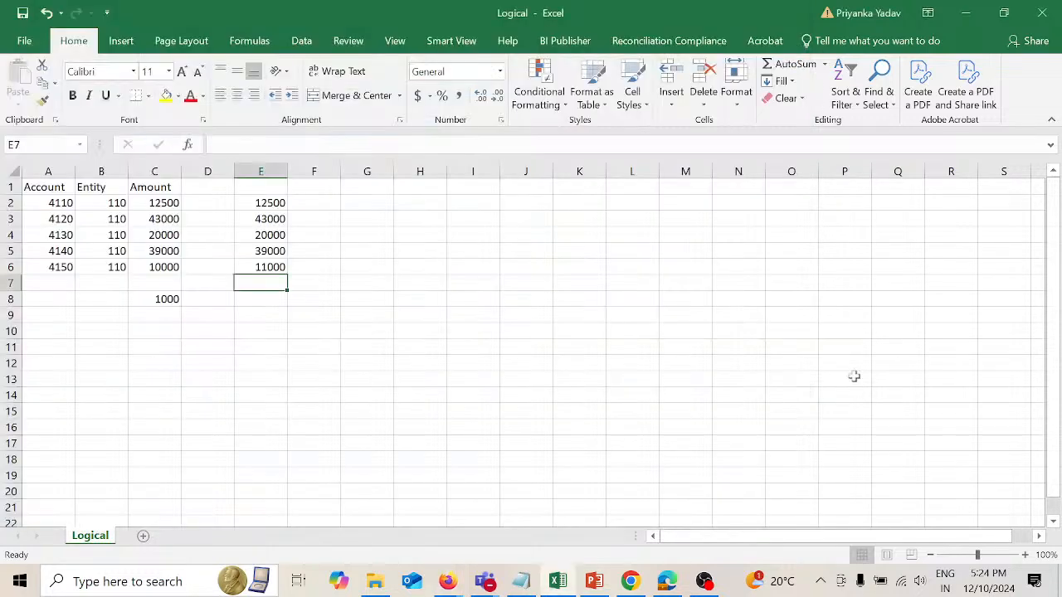
pyautogui.click(63, 268)
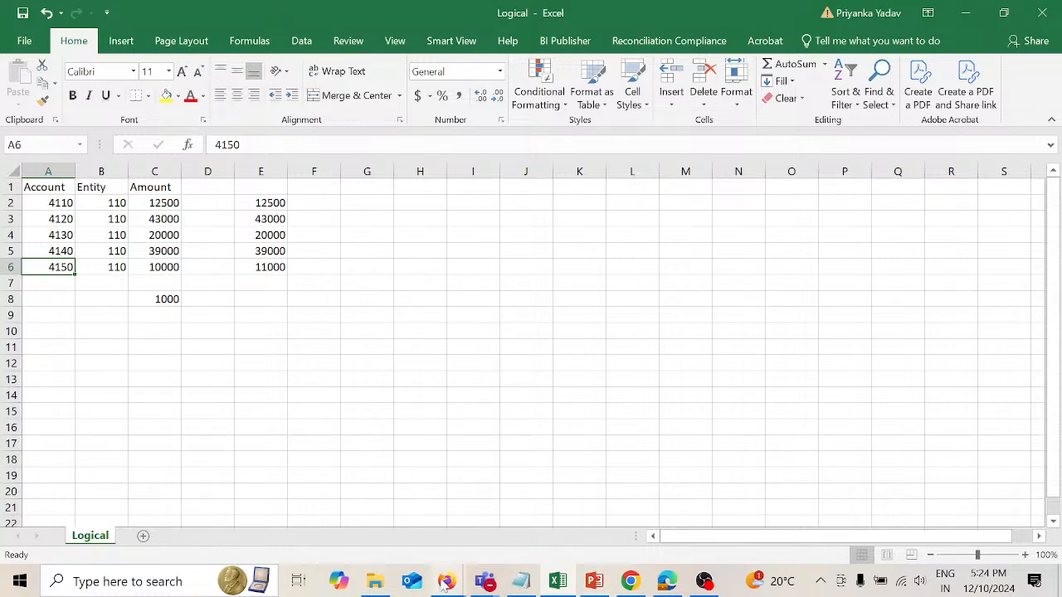
pyautogui.moveTo(445, 585)
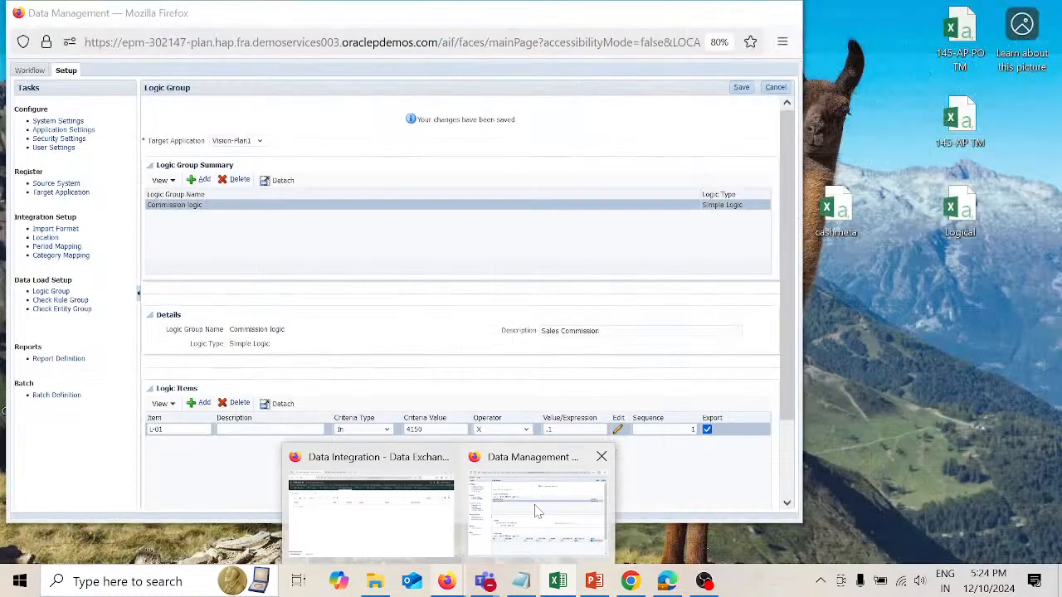
pyautogui.click(538, 512)
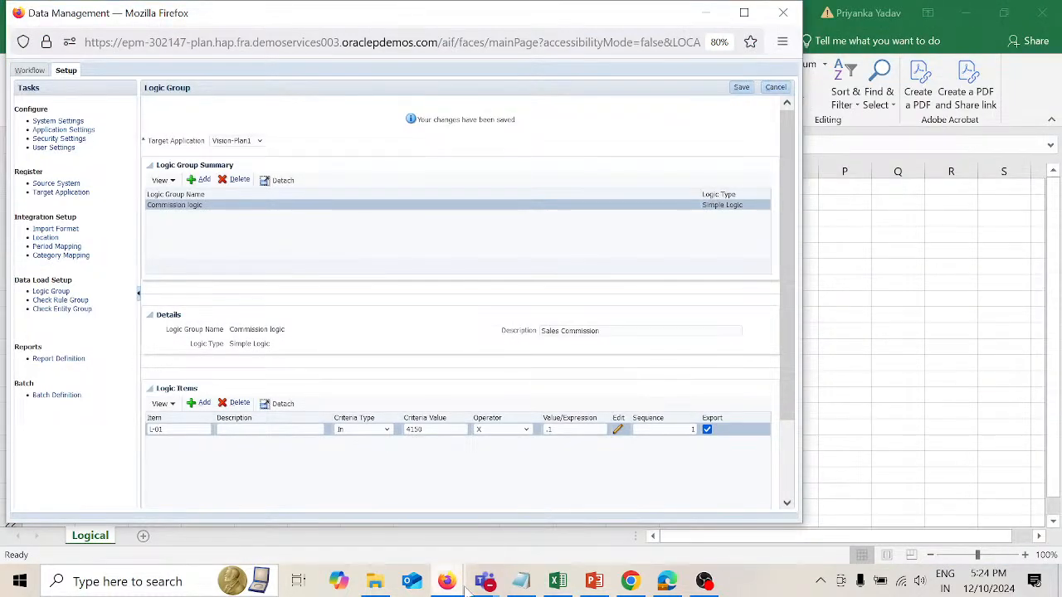
# Step: Switch to the Data Integration window and view the available actions
pyautogui.moveTo(446, 584)
pyautogui.click(384, 543)
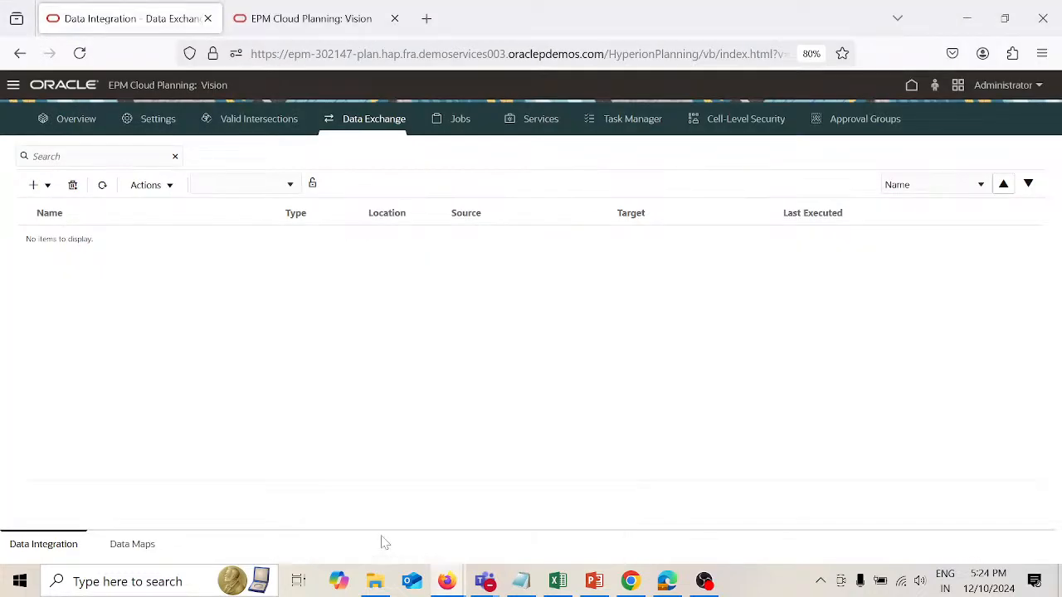
pyautogui.click(171, 187)
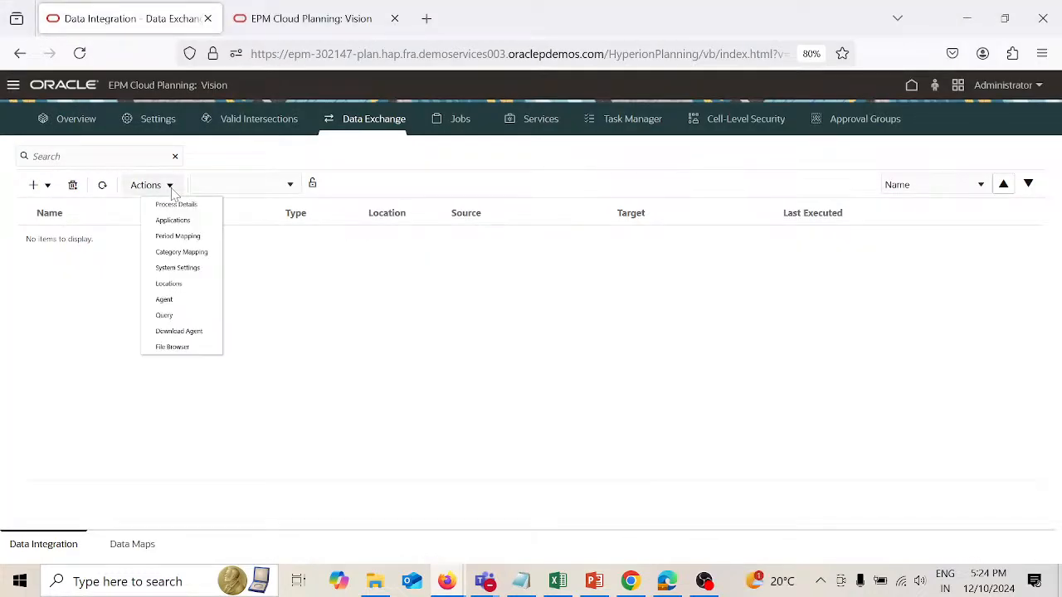
pyautogui.click(414, 157)
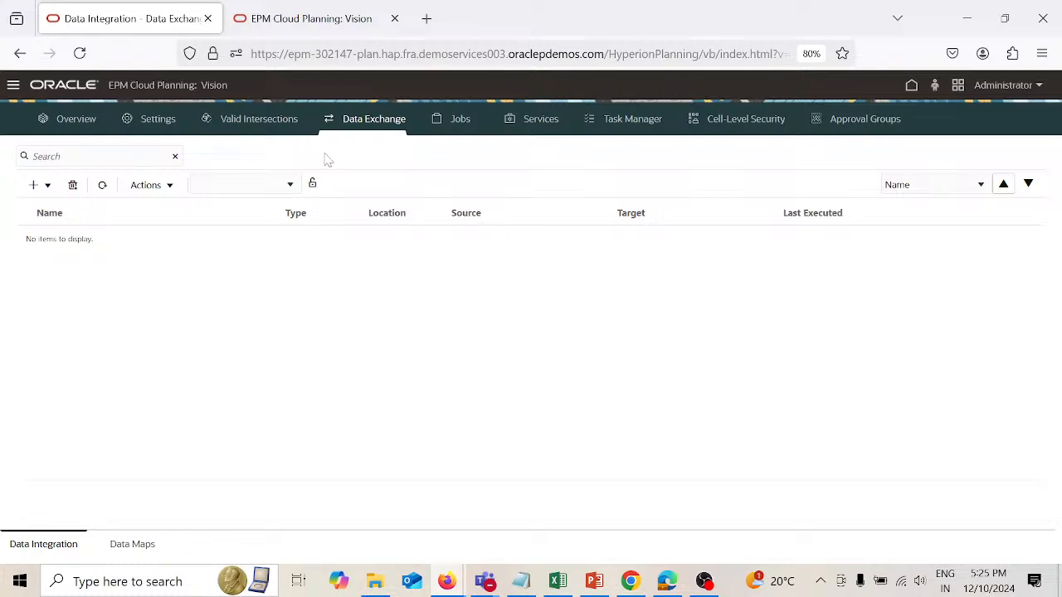
# Step: Create a new integration named Logic_A/c
pyautogui.click(48, 187)
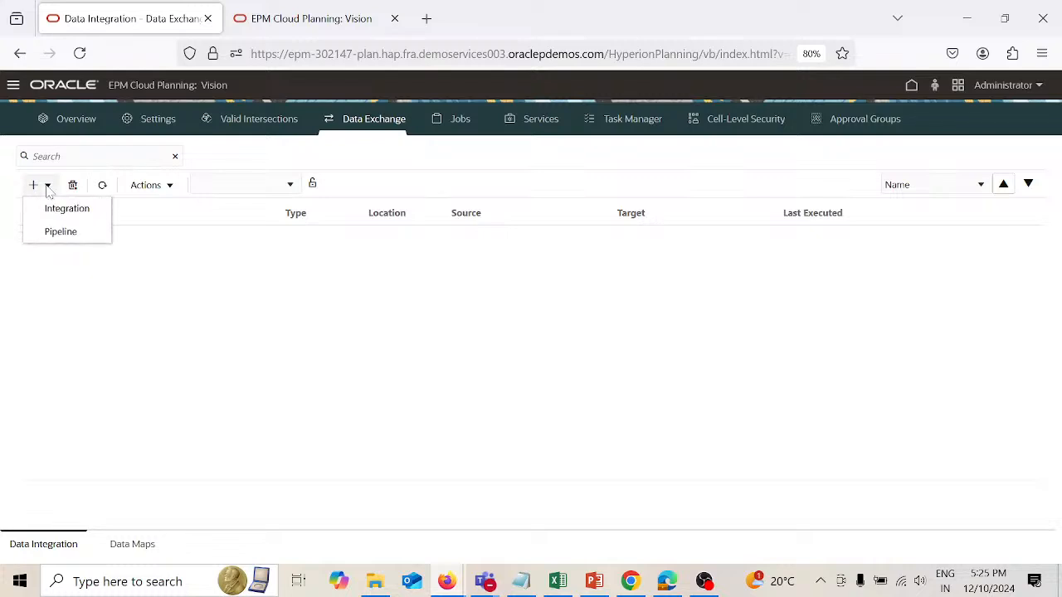
pyautogui.click(78, 216)
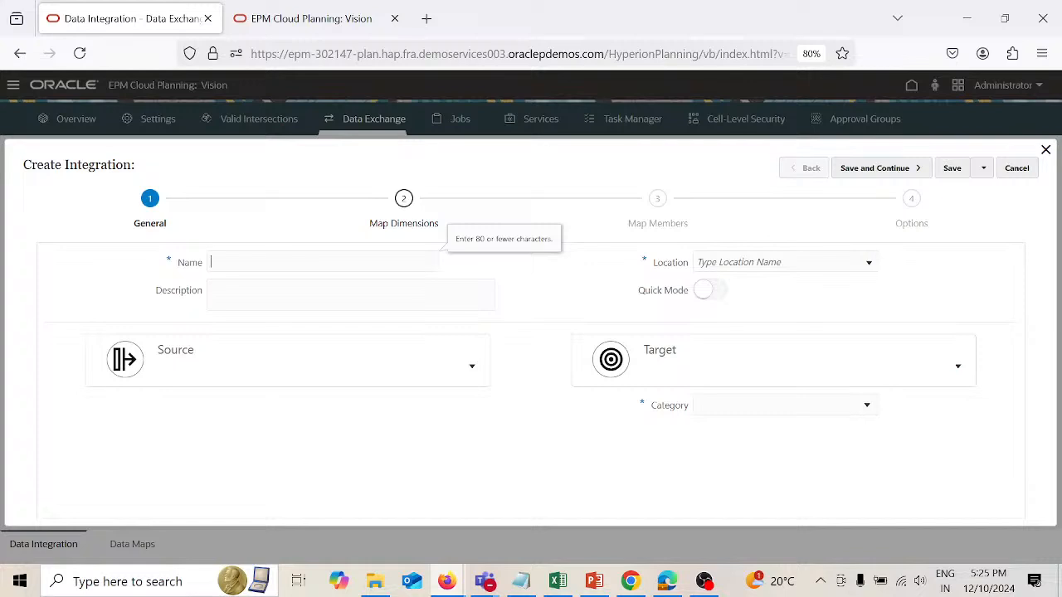
pyautogui.write('Logic_')
pyautogui.write('A/c')
pyautogui.click(249, 293)
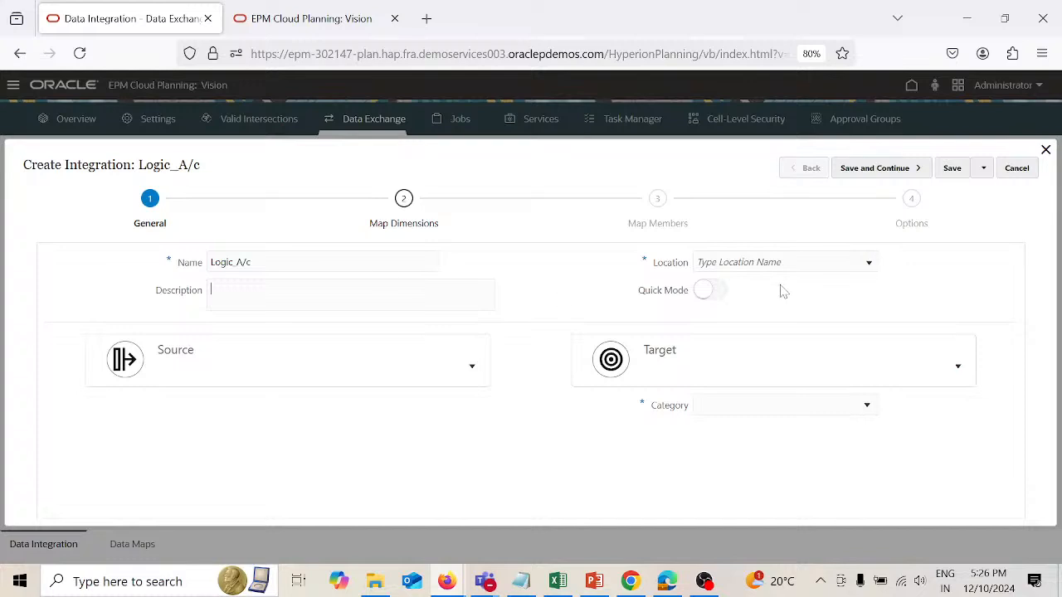
# Step: Enter Logic_loc as the integration's new location
pyautogui.click(870, 266)
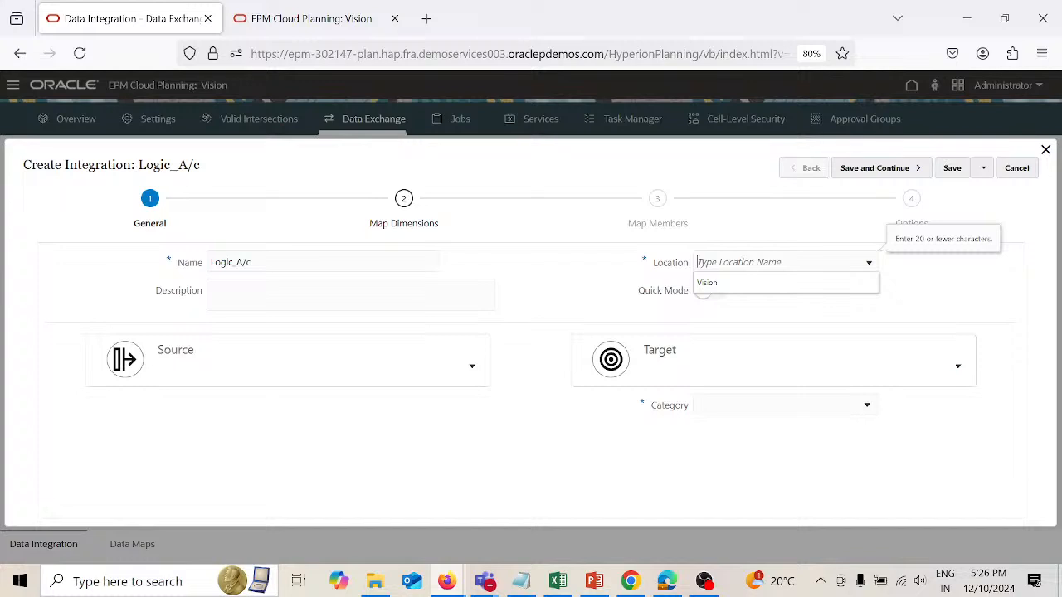
pyautogui.write('Lo')
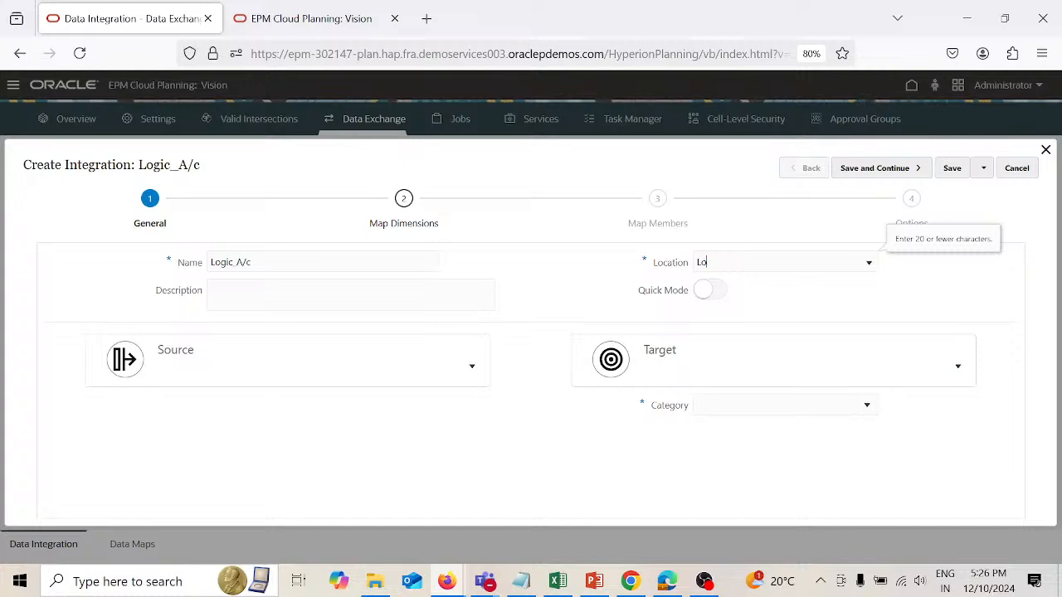
pyautogui.write('gic_loc')
# Step: Set the integration's source to File1 and upload the Logical_Test file from the Desktop to the inbox folder
pyautogui.click(258, 366)
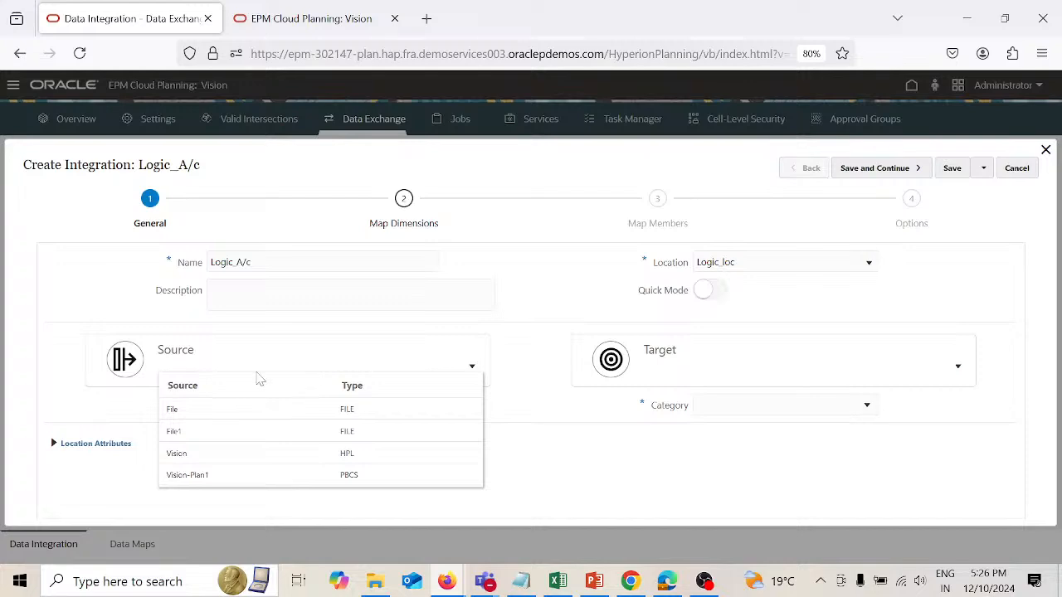
pyautogui.click(224, 434)
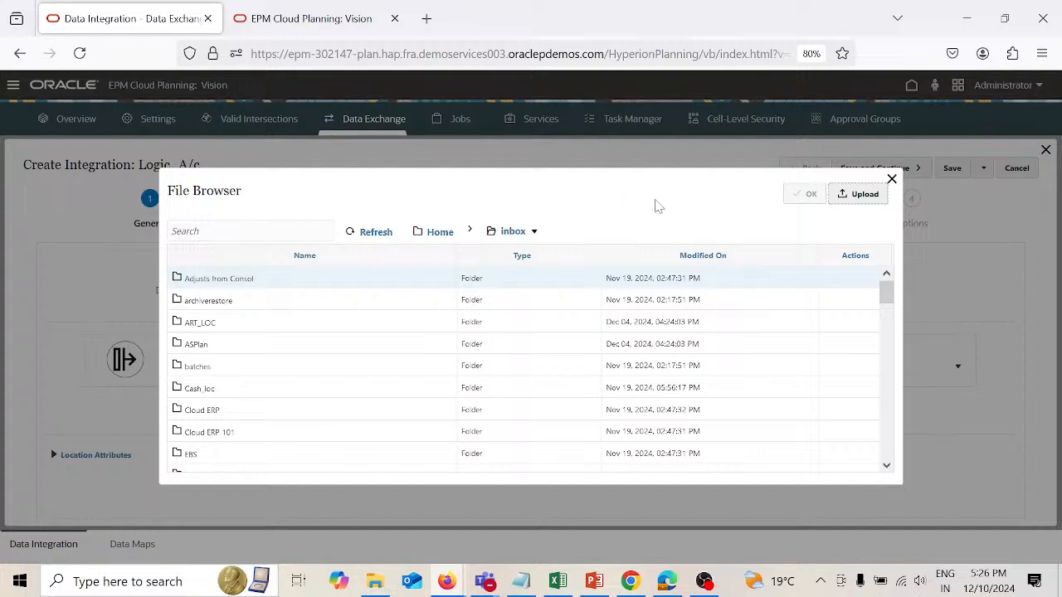
pyautogui.click(863, 197)
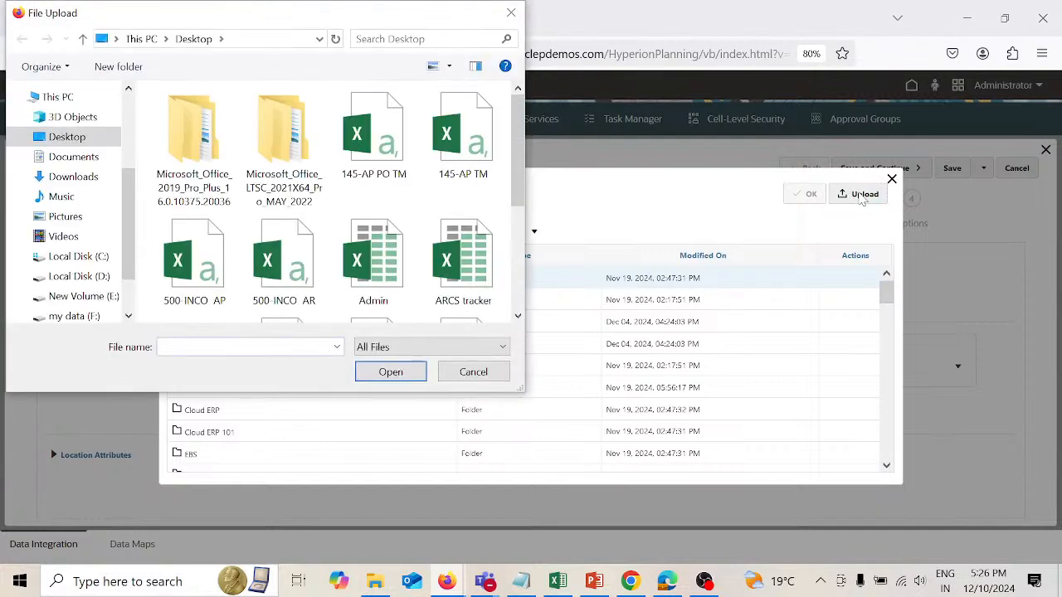
pyautogui.scroll(-4, 480, 267)
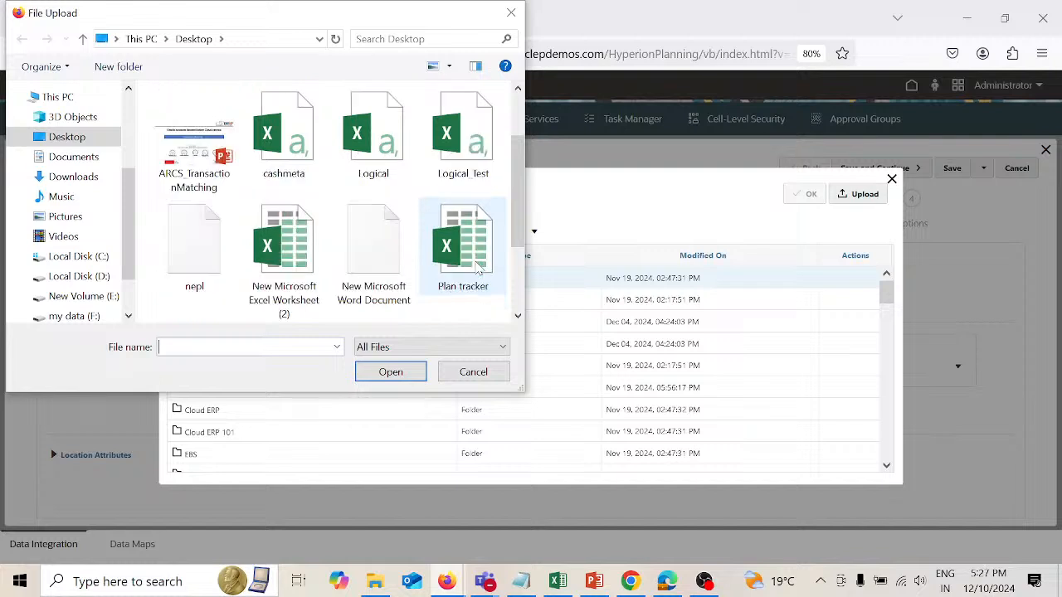
pyautogui.click(465, 141)
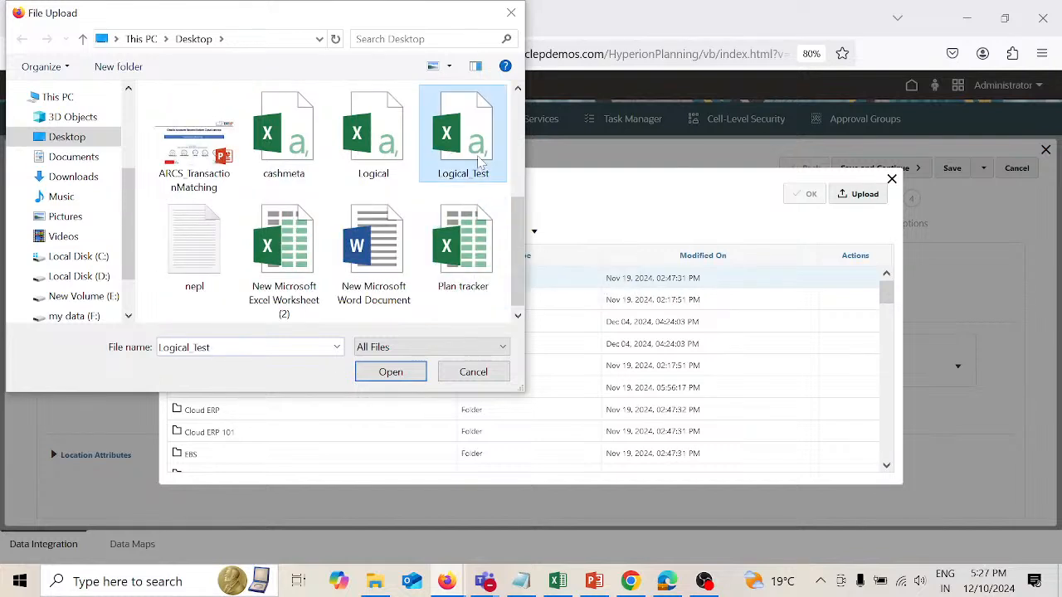
pyautogui.click(397, 373)
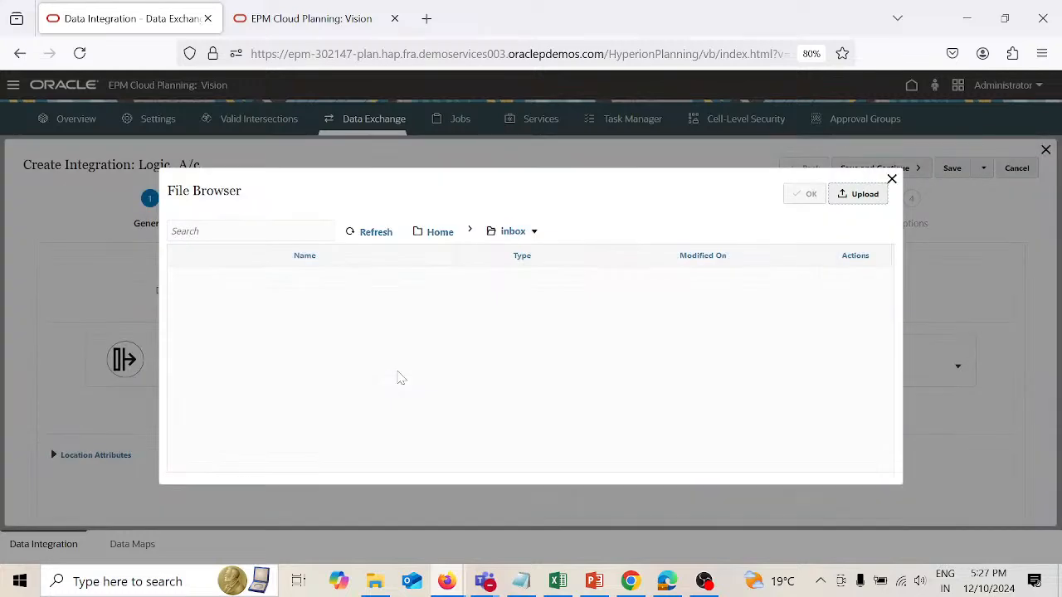
# Step: Look through the inbox contents for the uploaded Logical_Test.csv file
pyautogui.scroll(-1, 398, 377)
pyautogui.scroll(-5, 398, 377)
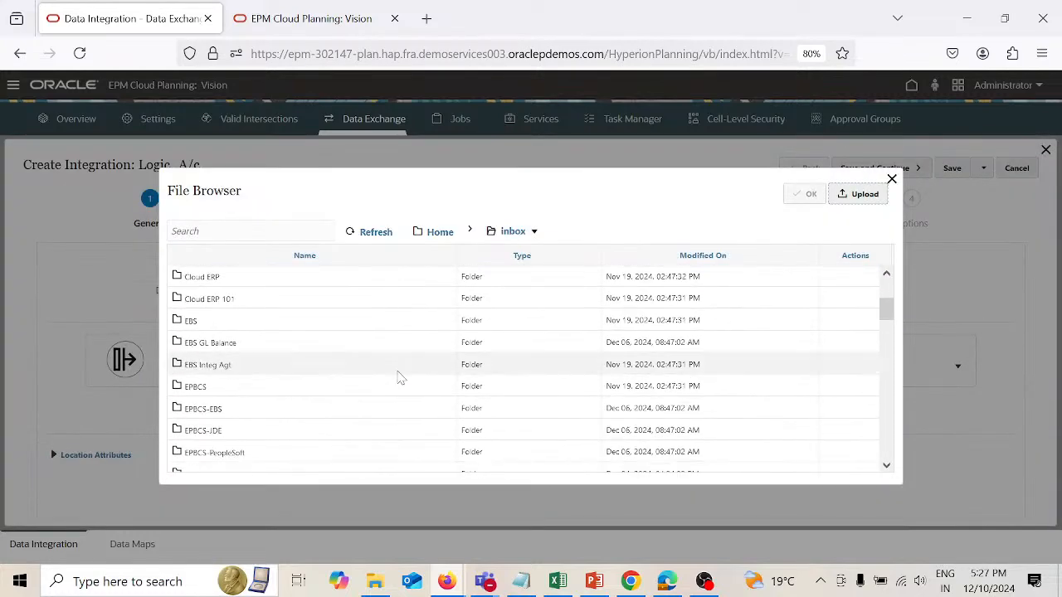
pyautogui.scroll(-5, 398, 378)
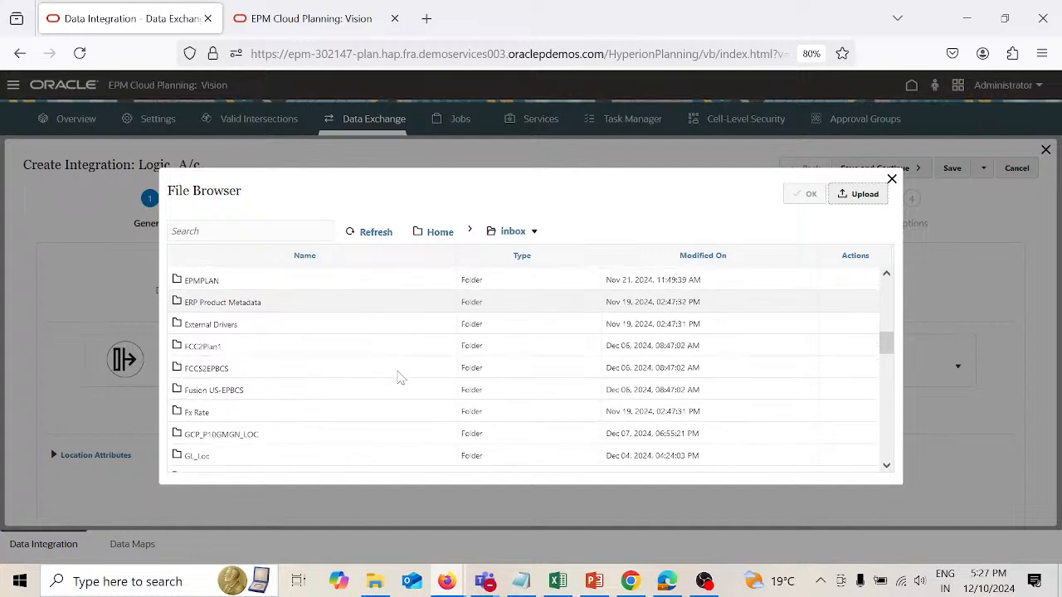
pyautogui.scroll(-4, 398, 378)
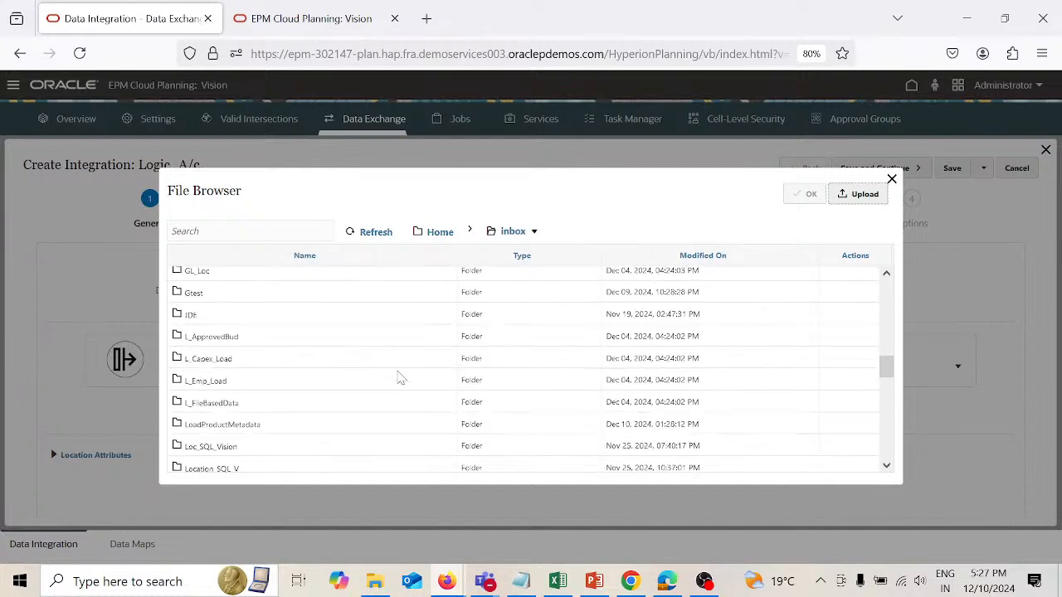
pyautogui.scroll(-2, 398, 378)
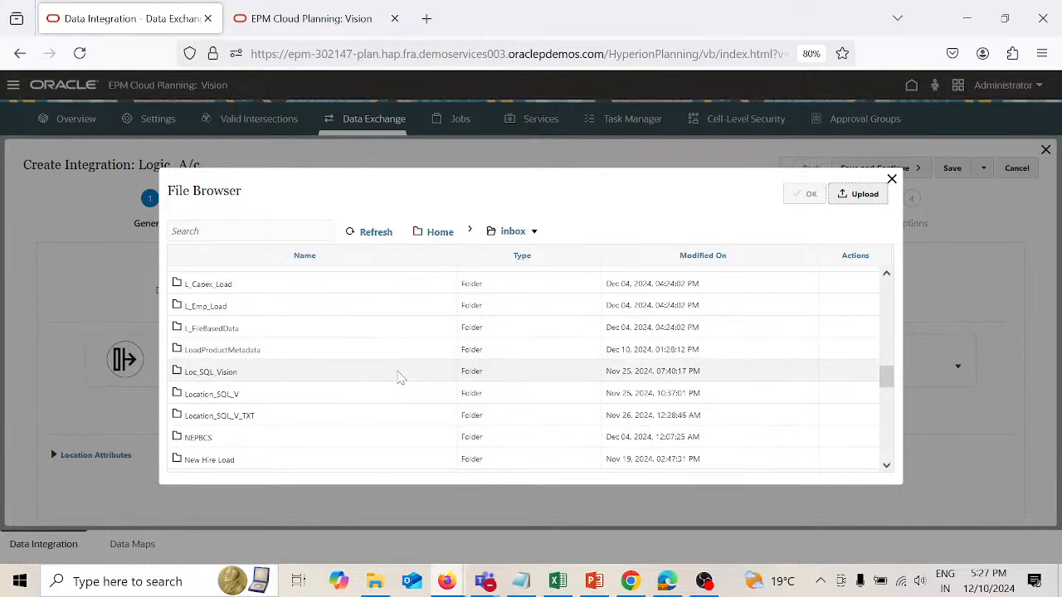
pyautogui.scroll(4, 398, 378)
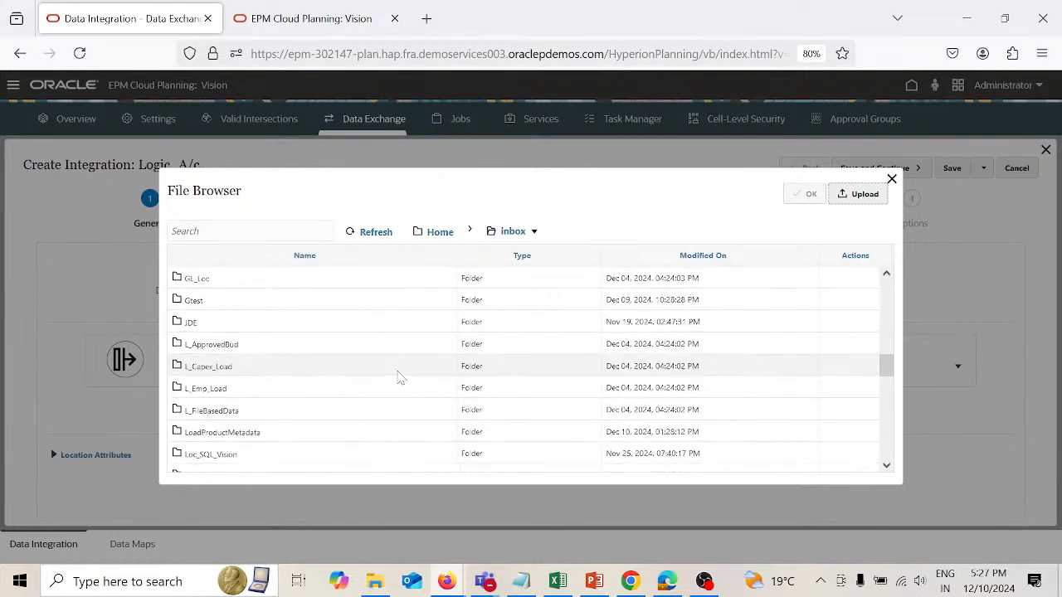
pyautogui.scroll(-7, 399, 377)
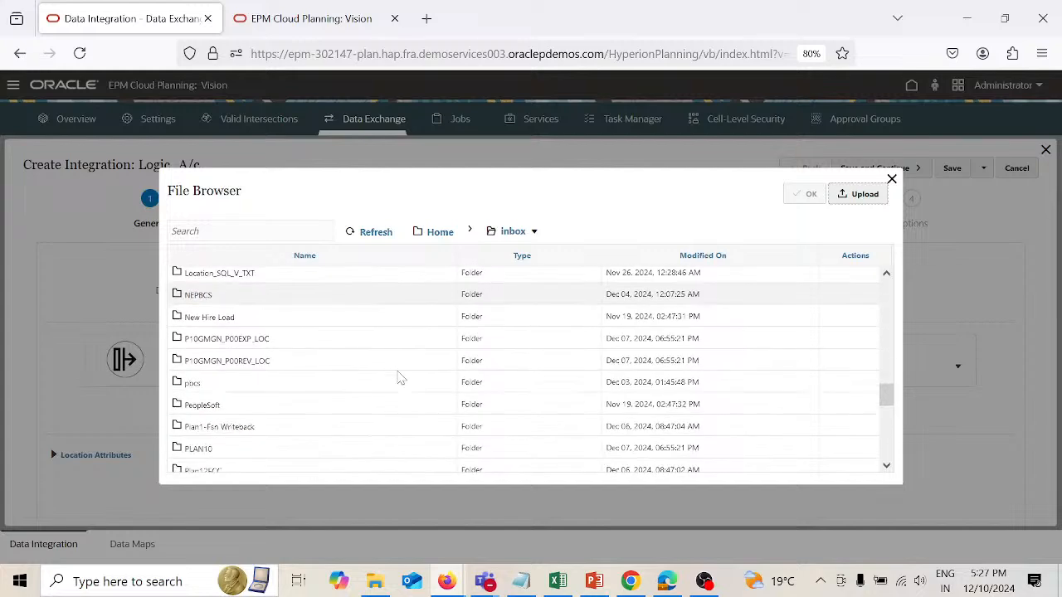
pyautogui.scroll(-6, 398, 377)
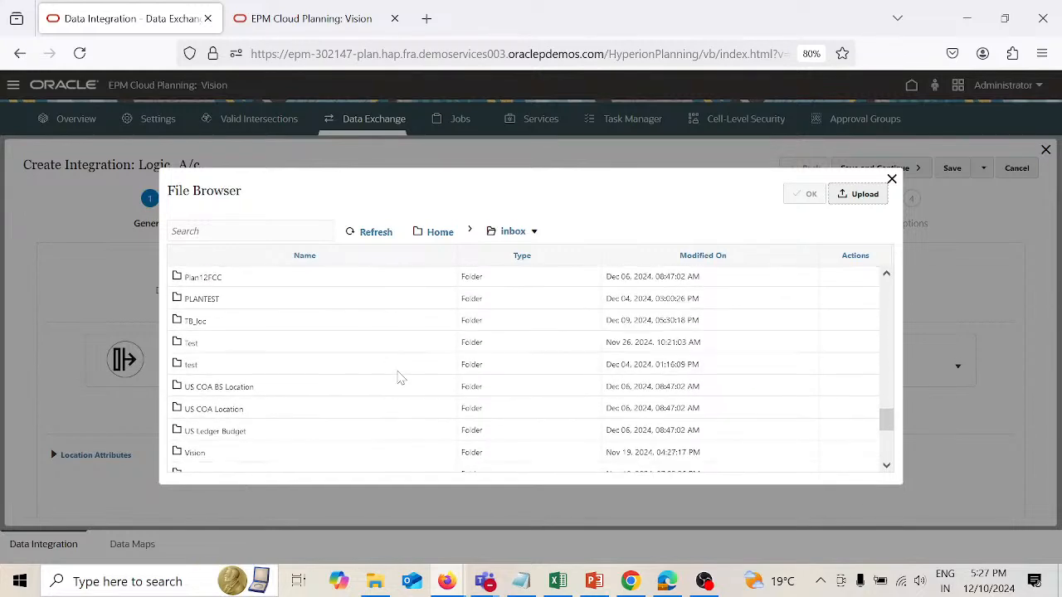
pyautogui.scroll(-5, 398, 378)
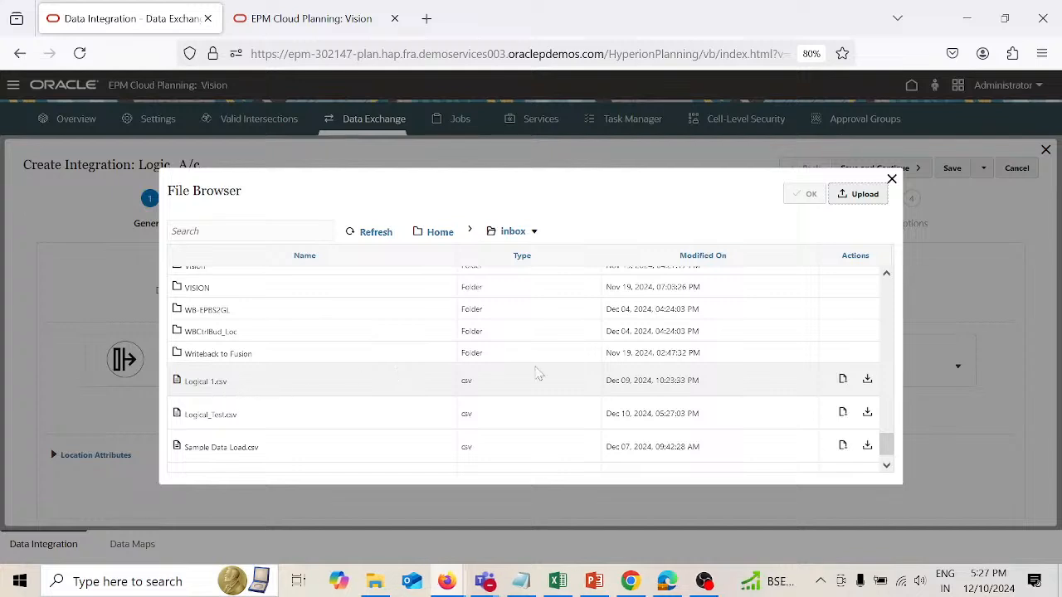
# Step: Create a folder named Logical_test inside the inbox folder
pyautogui.click(534, 232)
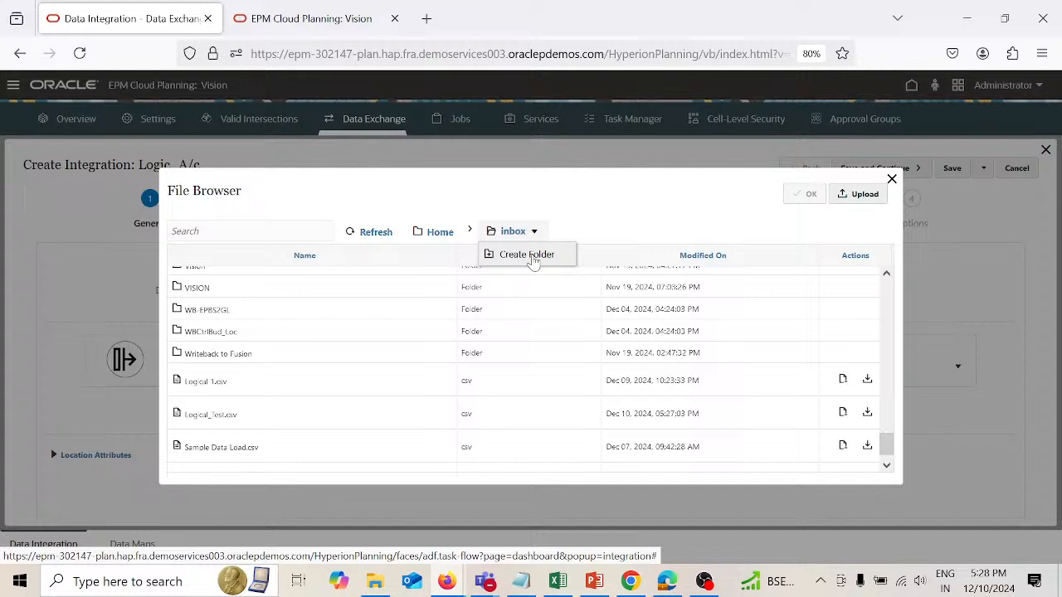
pyautogui.click(531, 254)
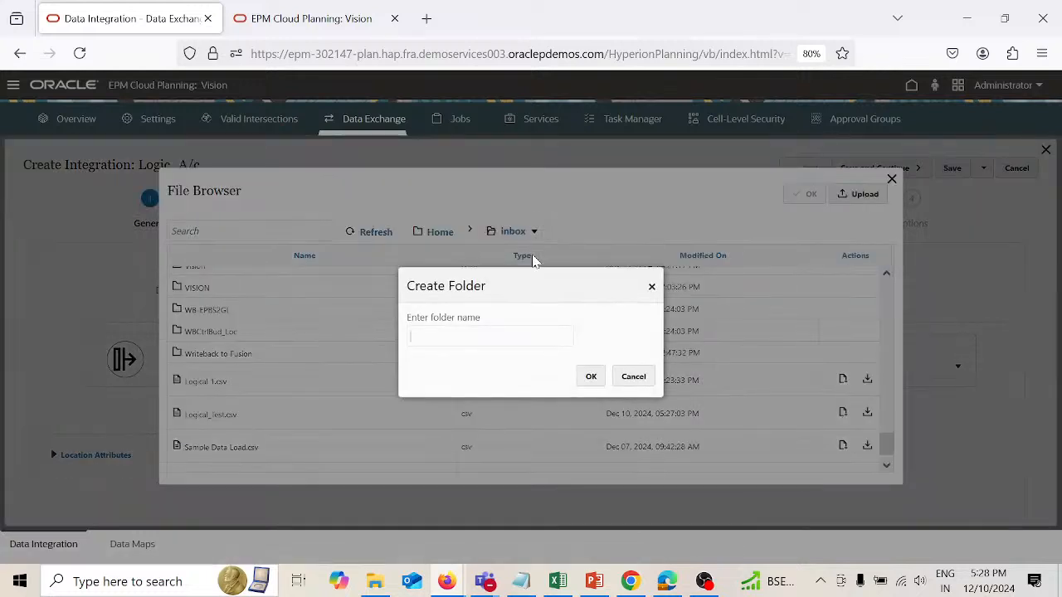
pyautogui.write('Logical_test')
pyautogui.click(591, 377)
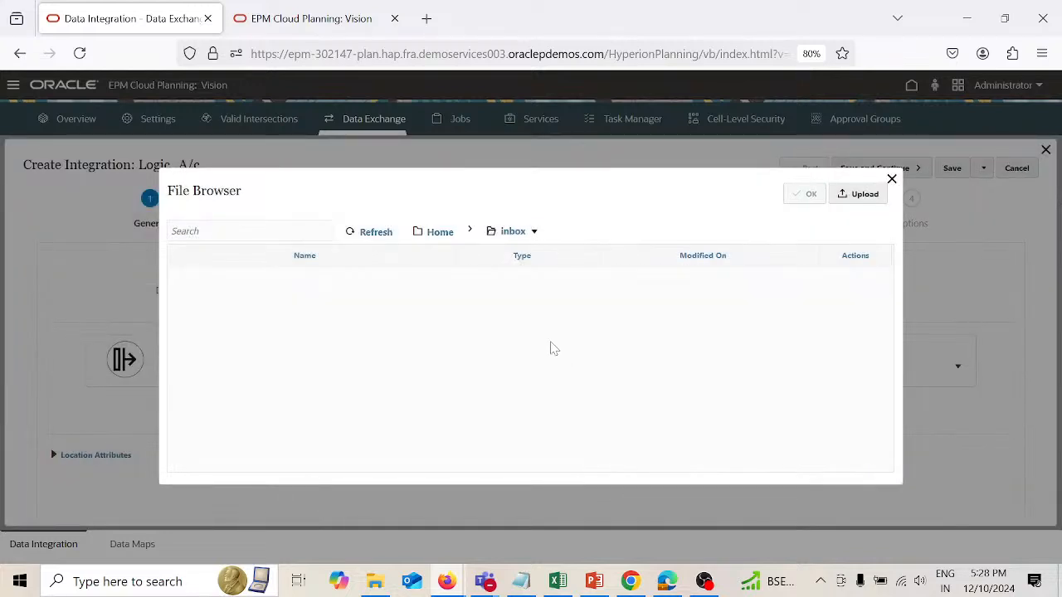
# Step: Upload the Logical_Test file from the Desktop into the inbox's Logical_test folder and confirm it as the source file
pyautogui.scroll(-10, 553, 348)
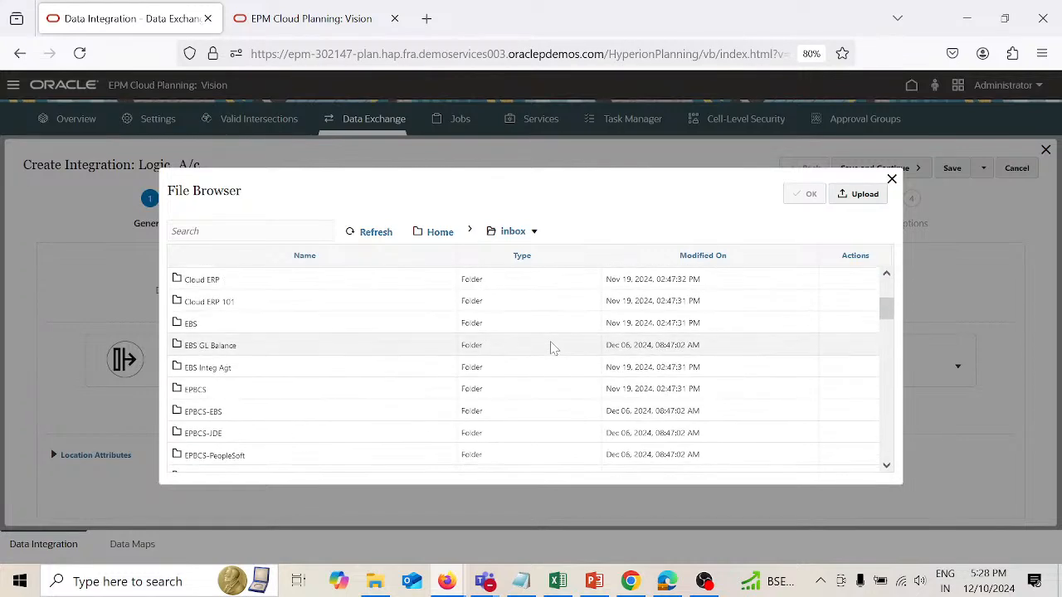
pyautogui.scroll(-10, 554, 348)
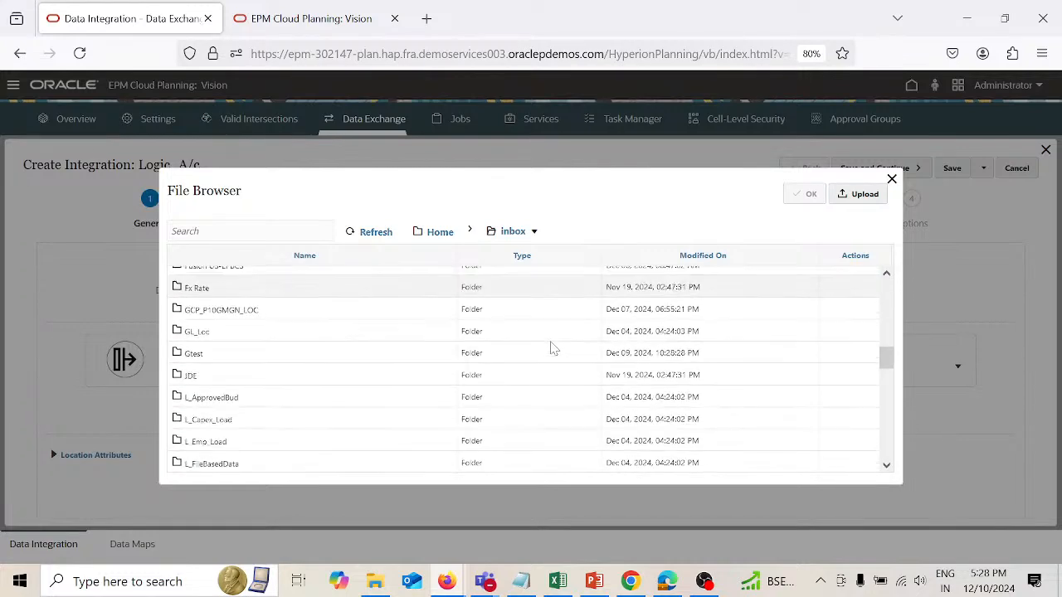
pyautogui.scroll(-4, 554, 348)
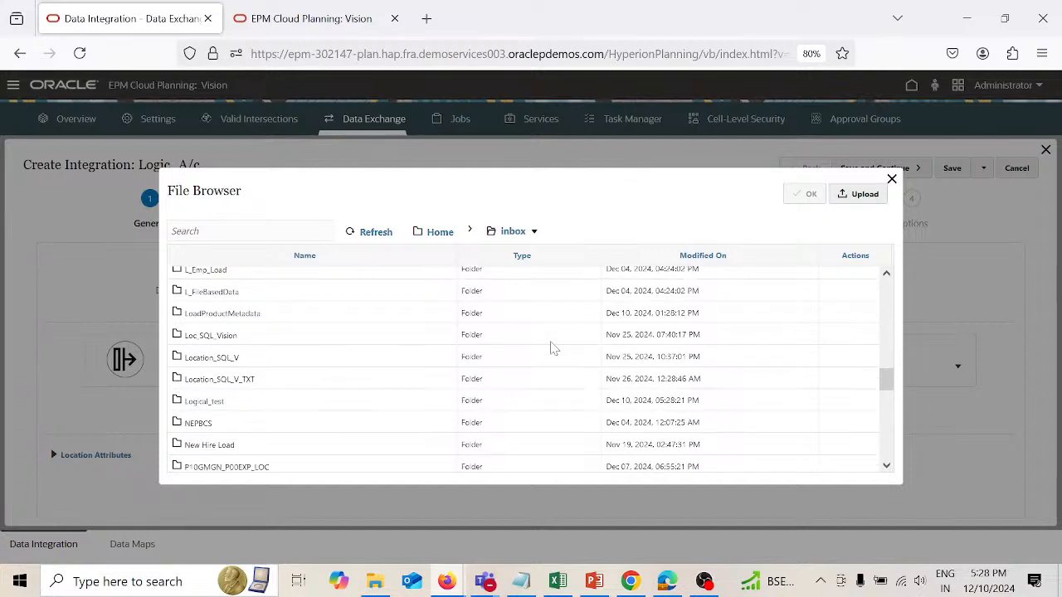
pyautogui.doubleClick(353, 397)
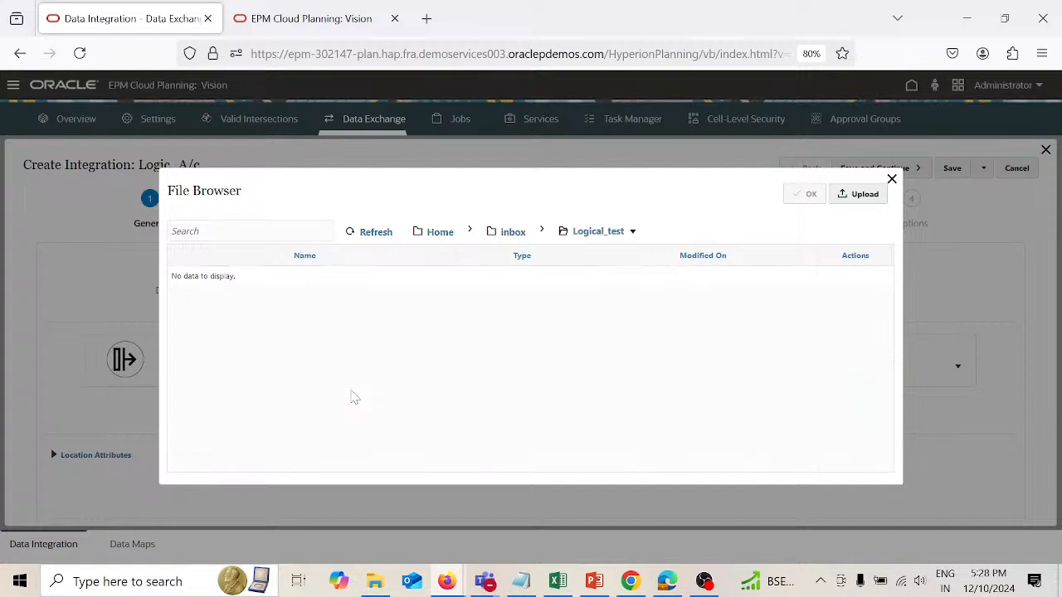
pyautogui.click(866, 197)
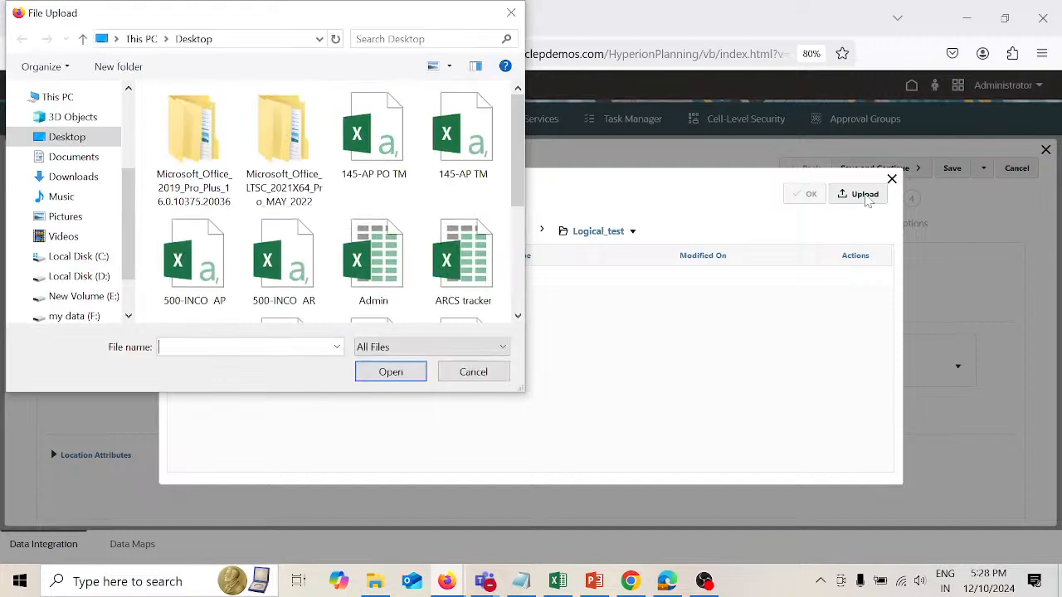
pyautogui.scroll(-3, 407, 217)
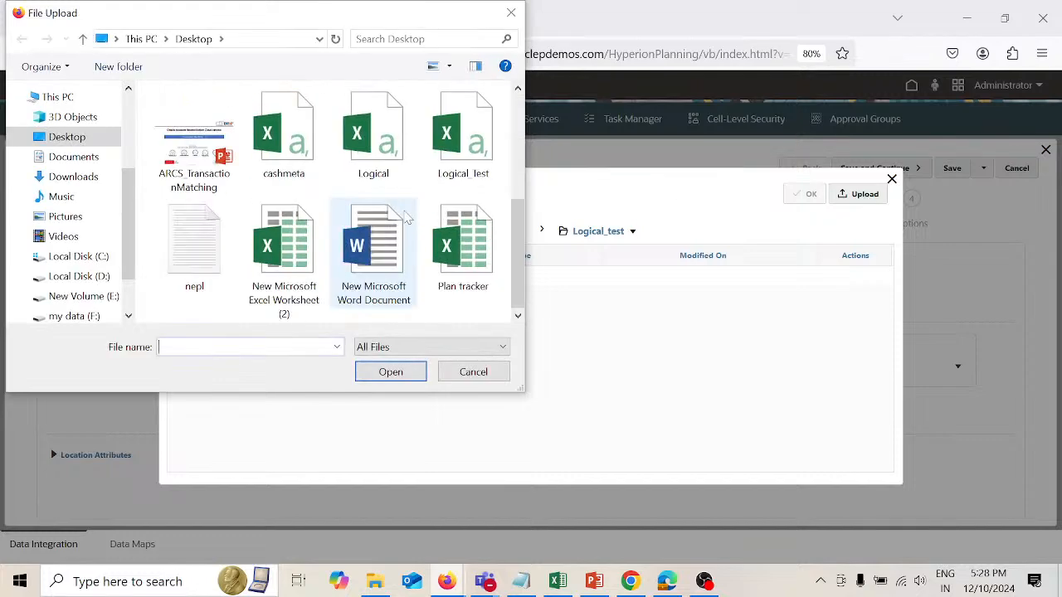
pyautogui.click(463, 132)
pyautogui.click(386, 375)
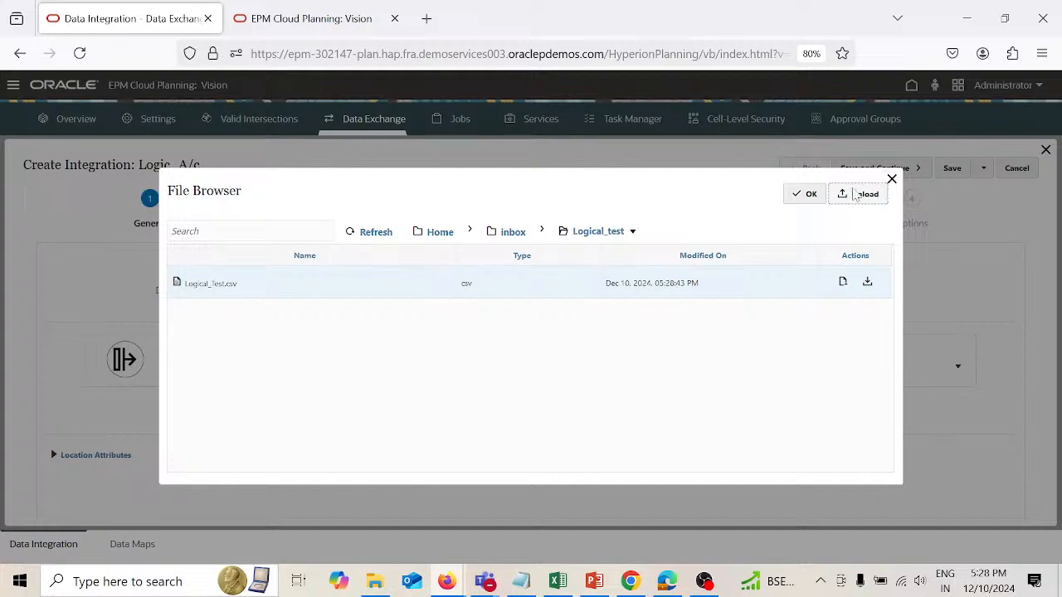
pyautogui.click(811, 193)
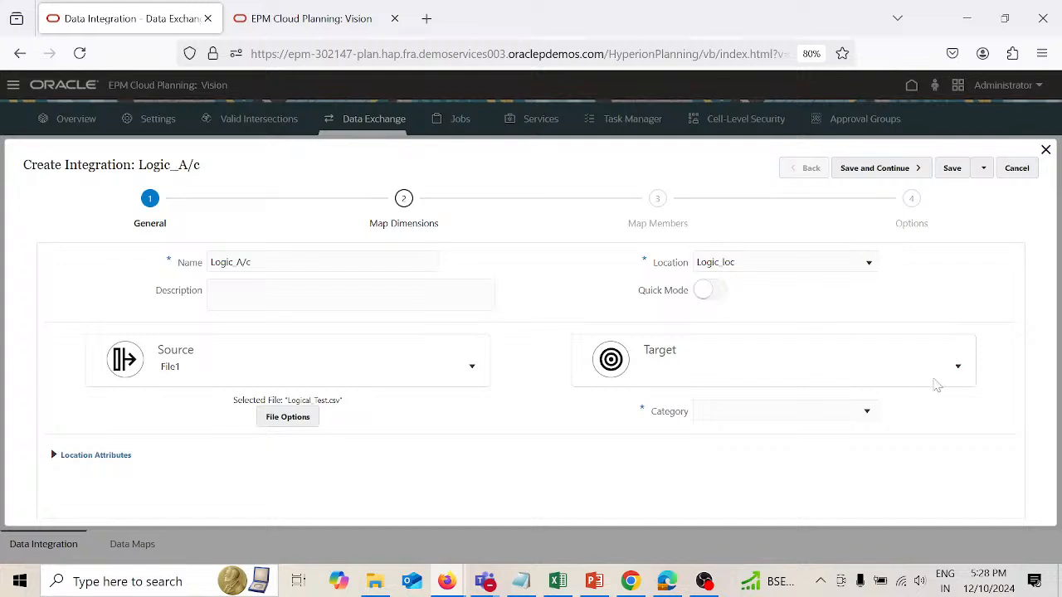
# Step: Set the integration's target to Vision-Plan1 and its category to Plan
pyautogui.click(957, 370)
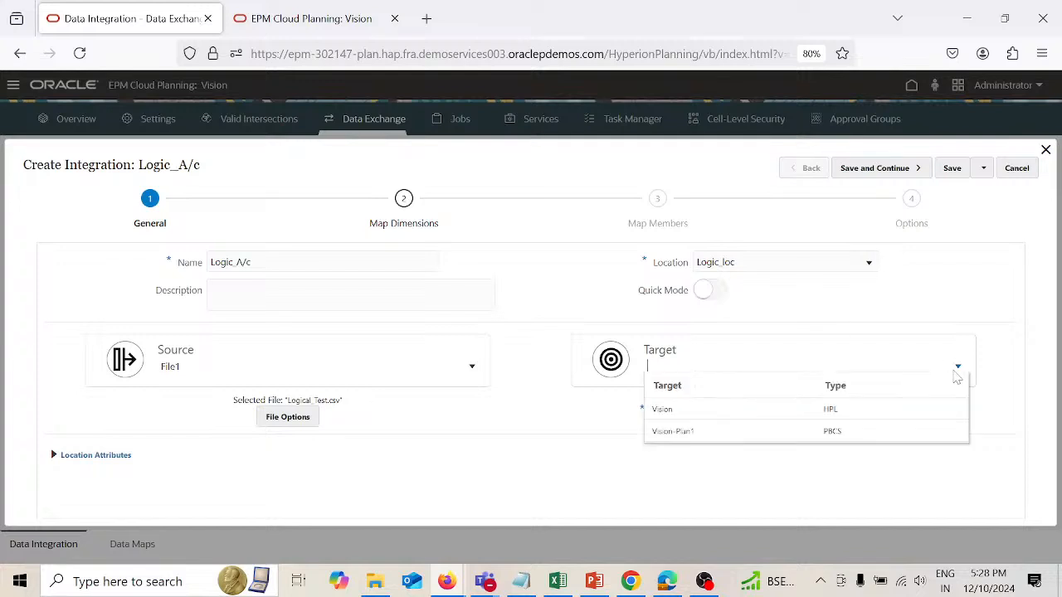
pyautogui.click(827, 440)
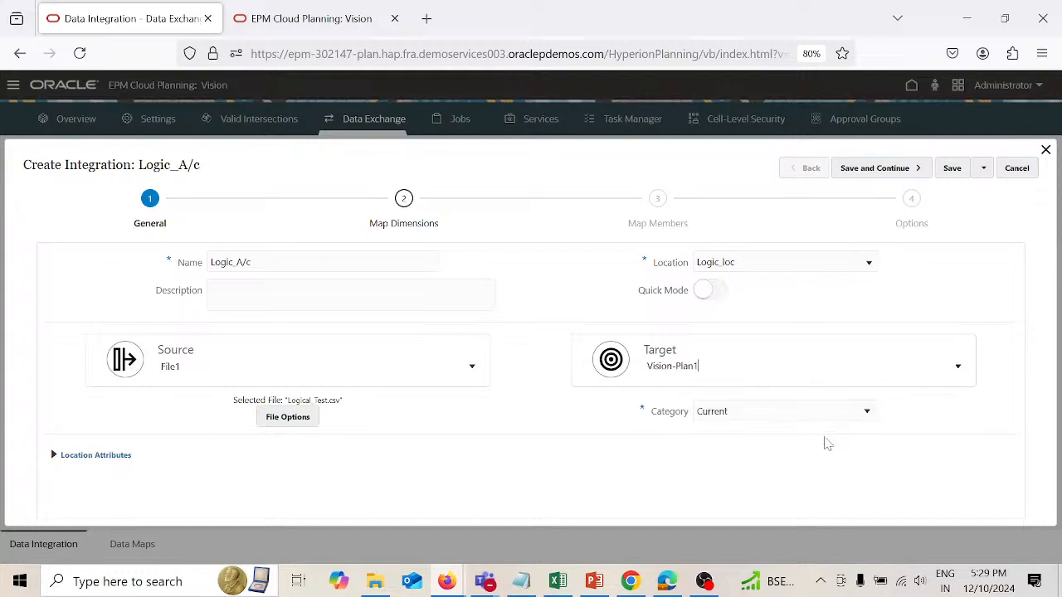
pyautogui.click(870, 418)
pyautogui.click(785, 465)
# Step: Configure the source file options as Delimited - Numeric Data with the Comma delimiter, and finish after the file preview
pyautogui.click(290, 417)
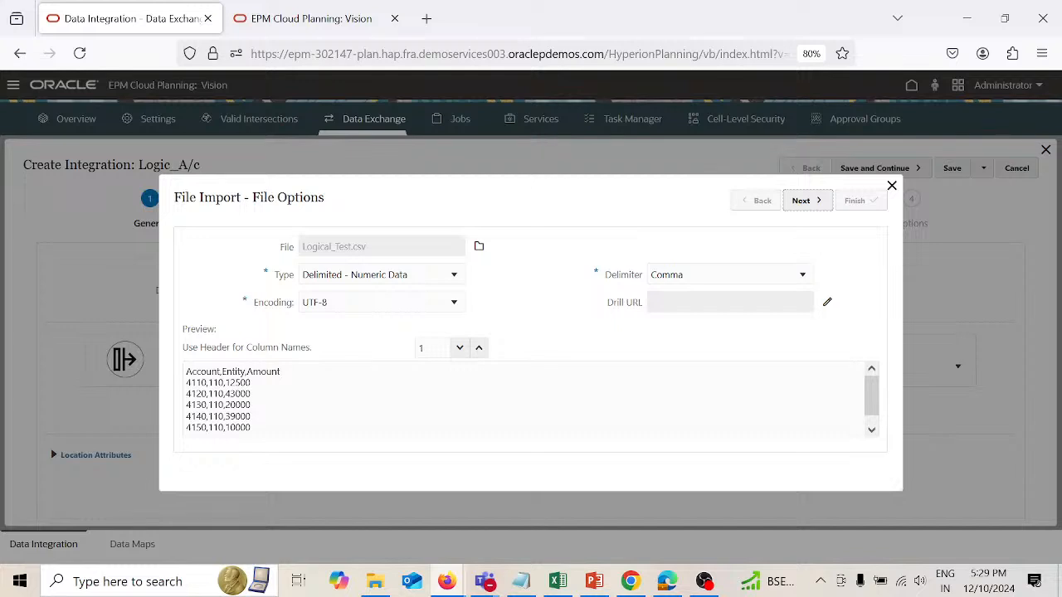
pyautogui.click(455, 279)
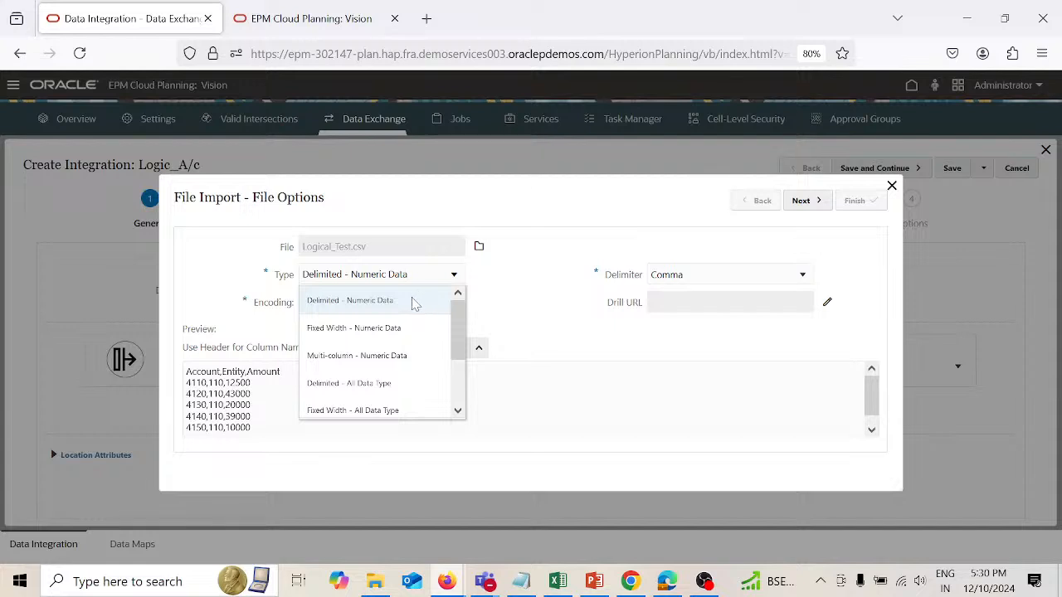
pyautogui.click(412, 301)
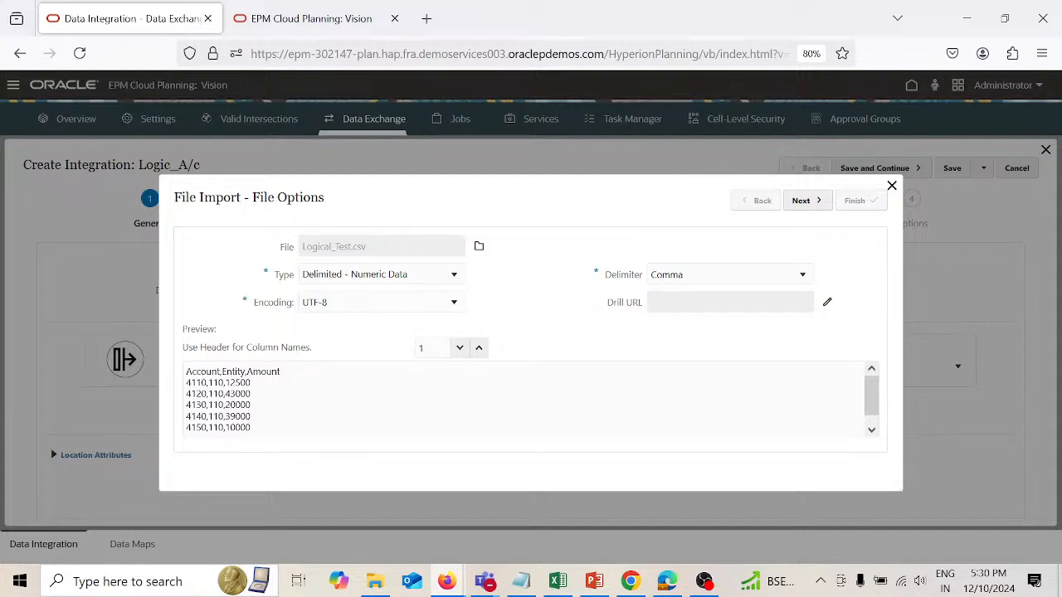
pyautogui.click(805, 201)
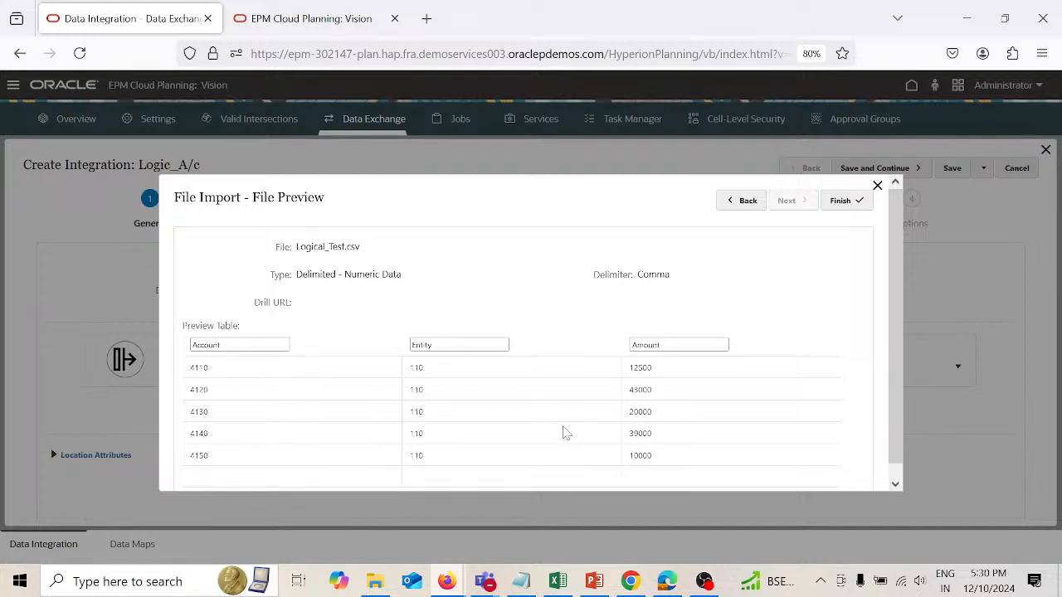
pyautogui.click(843, 201)
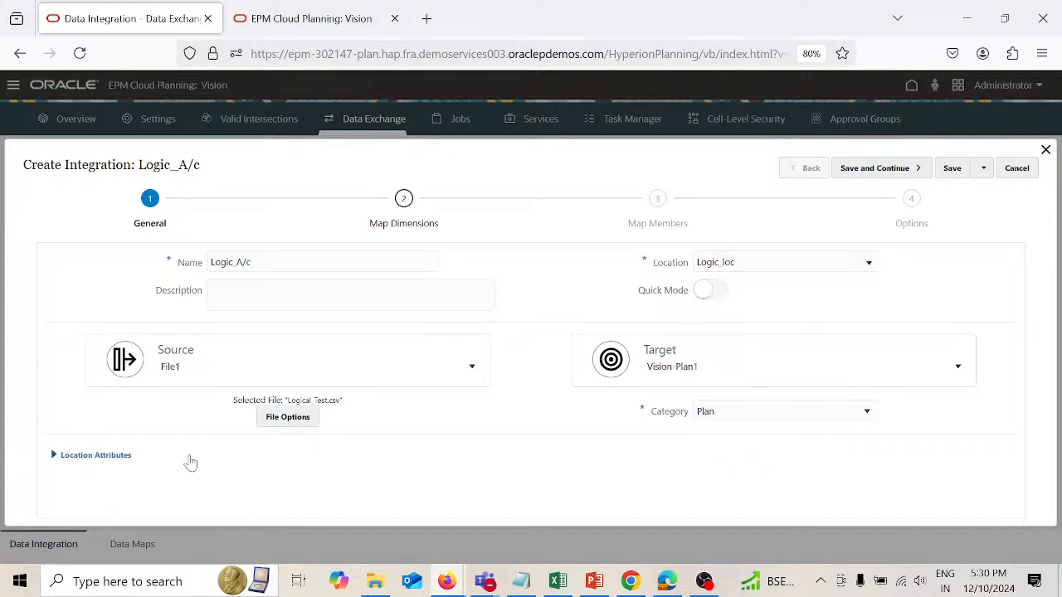
# Step: Expand the location attributes and set the functional currency to USD
pyautogui.click(53, 458)
pyautogui.scroll(-1, 406, 503)
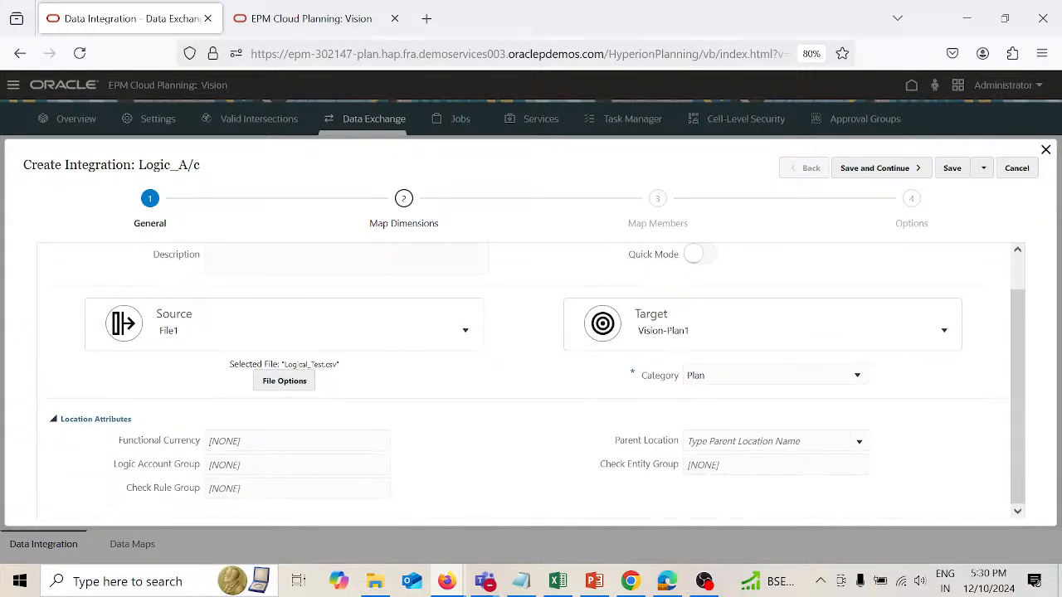
pyautogui.write('USD')
# Step: Copy the Commission logic group name from Data Management into the Logic Account Group attribute, then save and continue to dimension mapping
pyautogui.moveTo(448, 581)
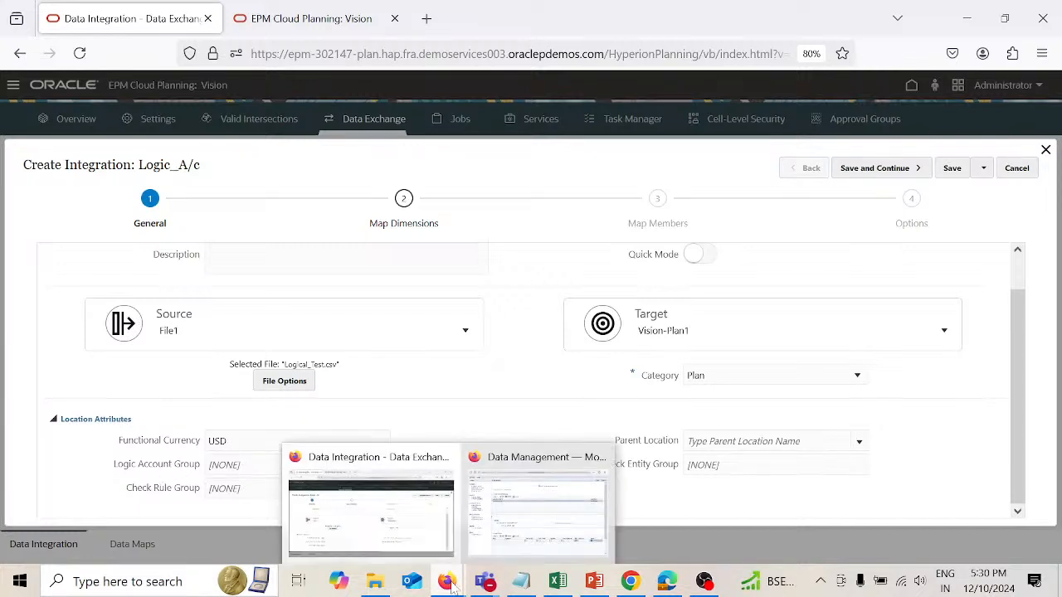
pyautogui.click(548, 502)
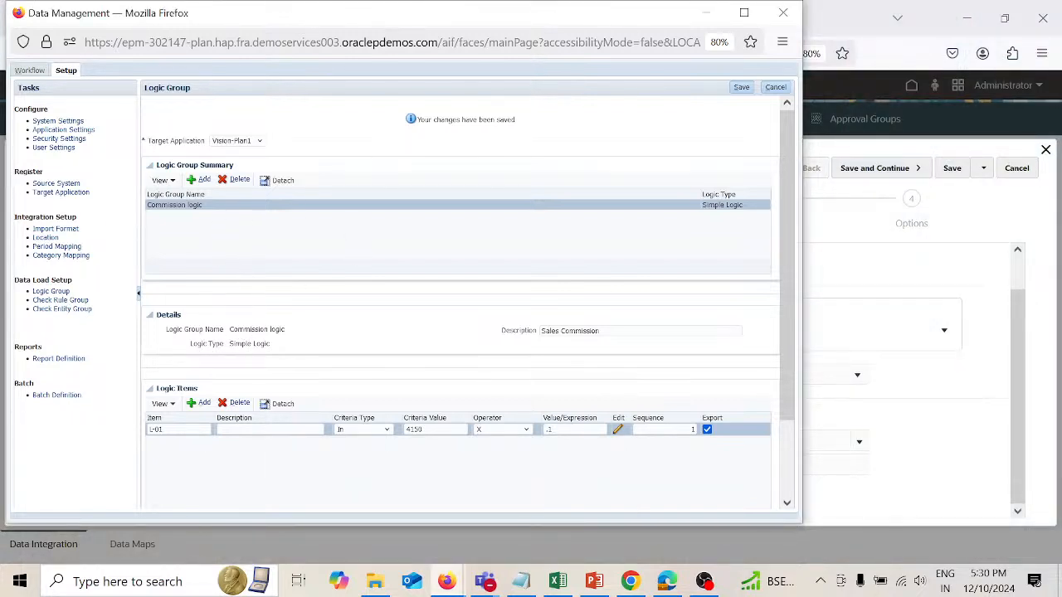
pyautogui.moveTo(229, 329); pyautogui.dragTo(291, 335)
pyautogui.hotkey('ctrl', 'c')
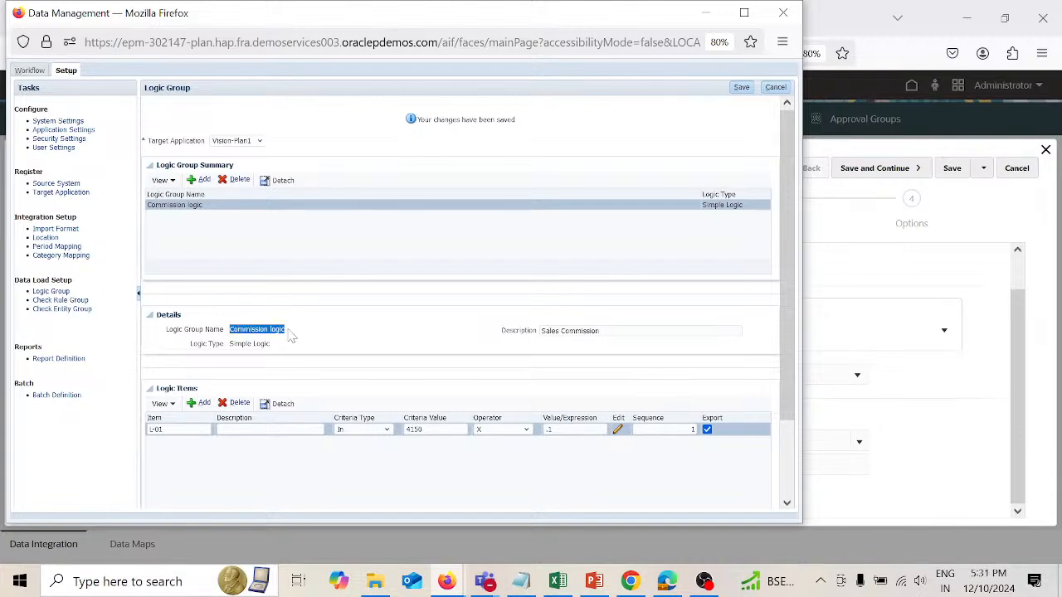
pyautogui.click(953, 486)
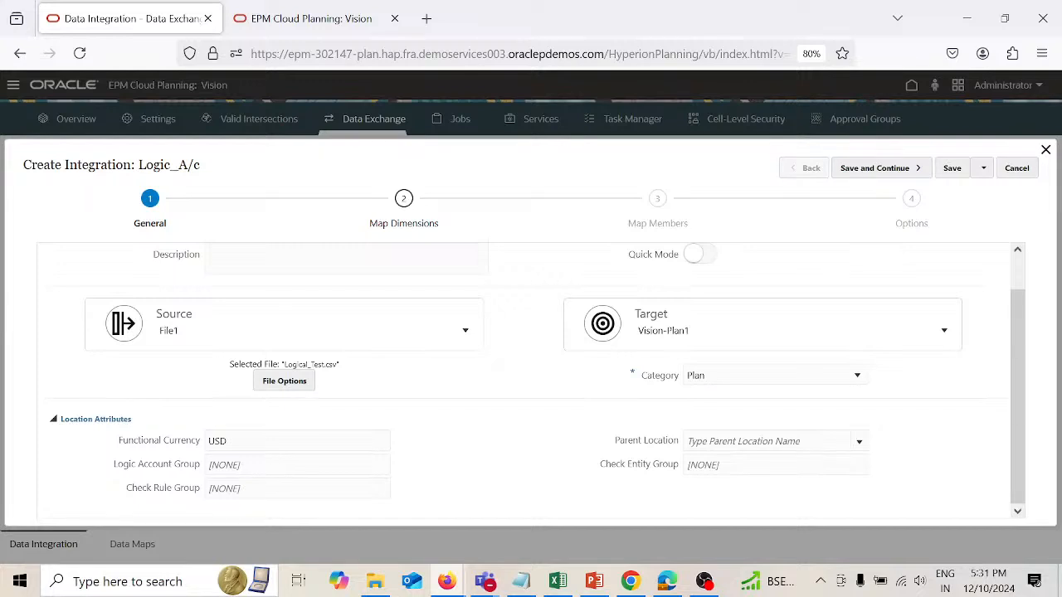
pyautogui.hotkey('ctrl', 'v')
pyautogui.click(895, 174)
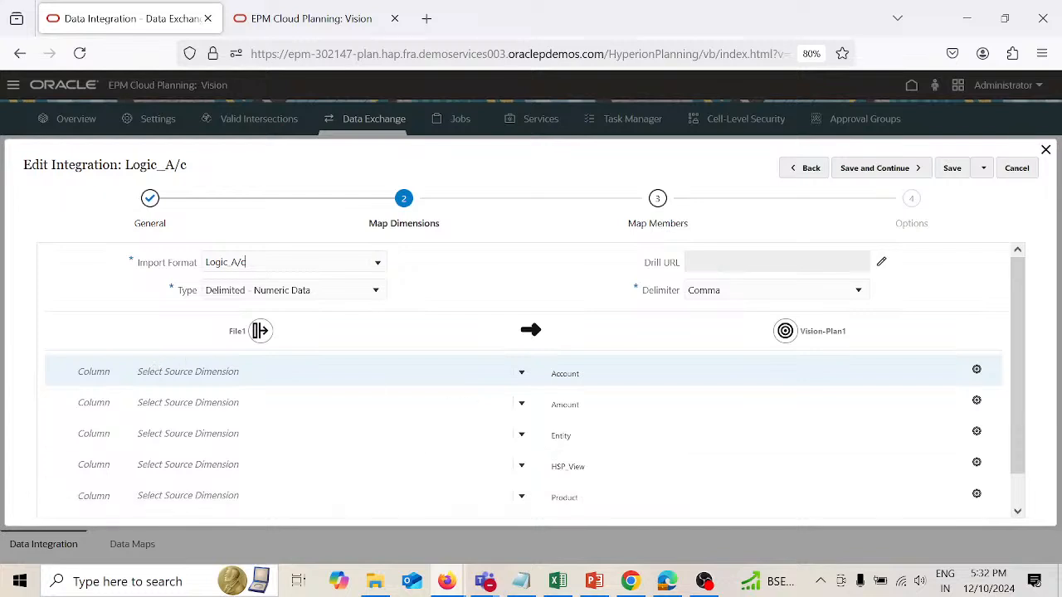
# Step: Map the Account source column to the Account dimension and check the file's column order in the Logical workbook in Excel
pyautogui.click(200, 372)
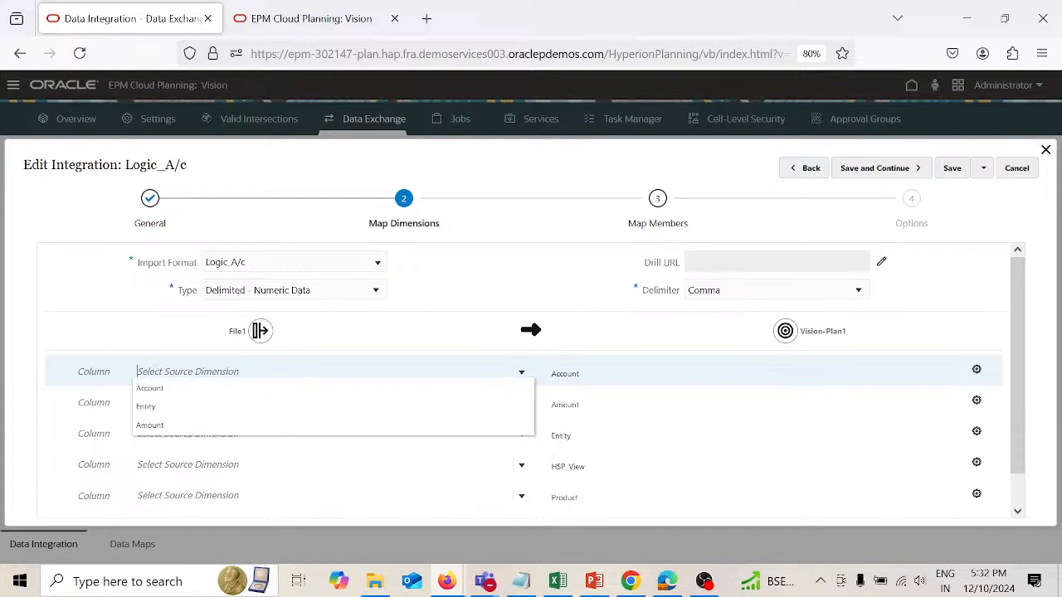
pyautogui.click(164, 392)
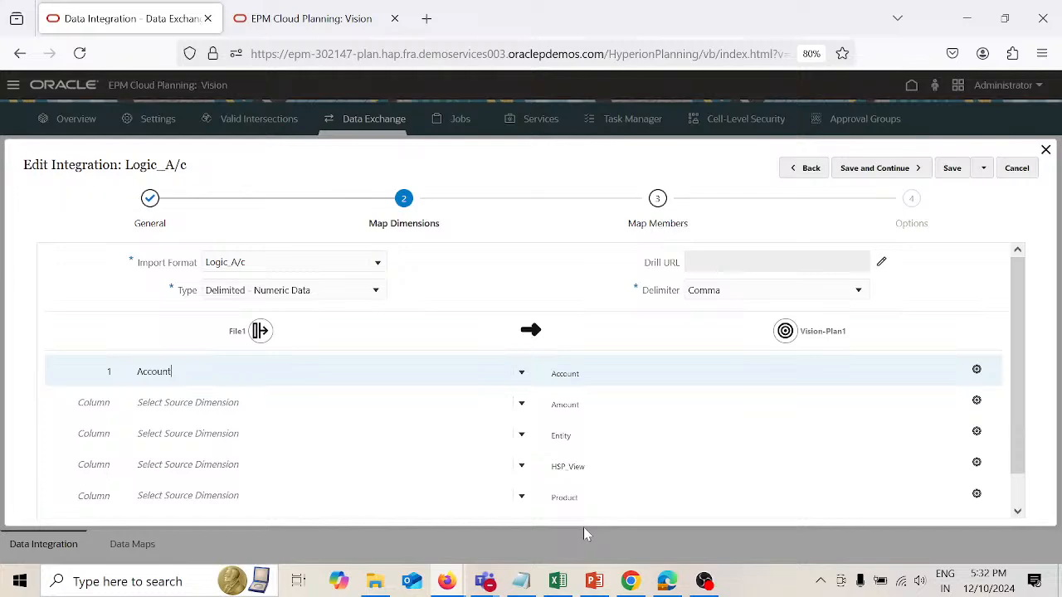
pyautogui.click(555, 584)
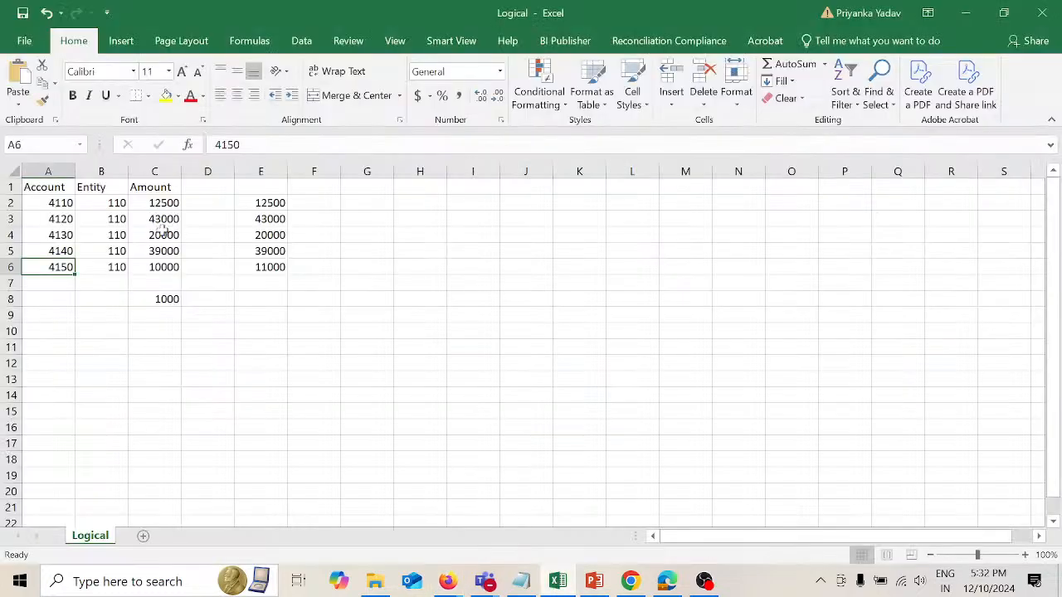
pyautogui.click(63, 166)
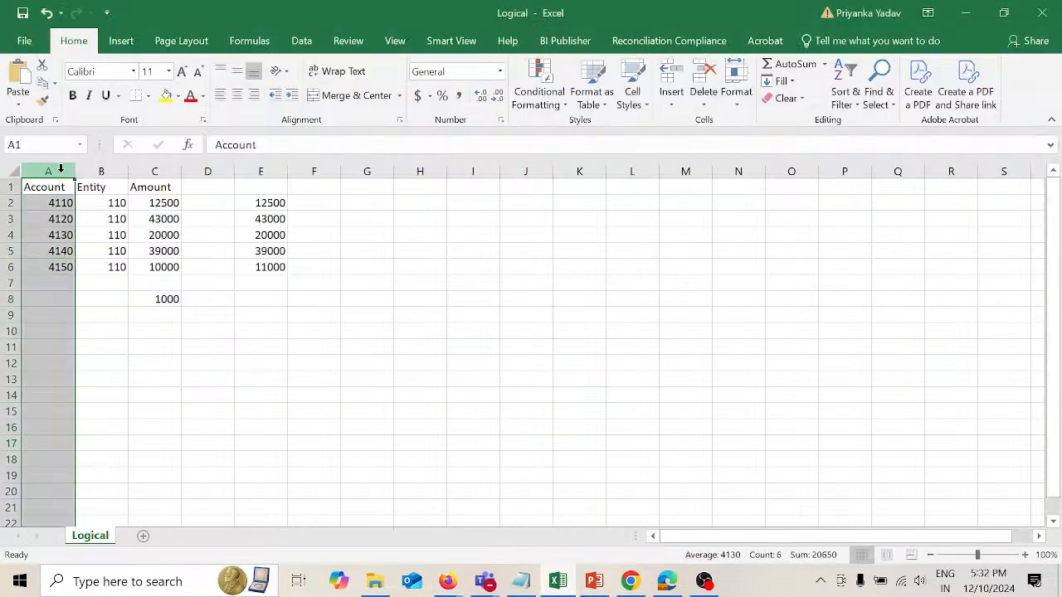
pyautogui.click(103, 171)
pyautogui.moveTo(126, 173); pyautogui.dragTo(154, 171)
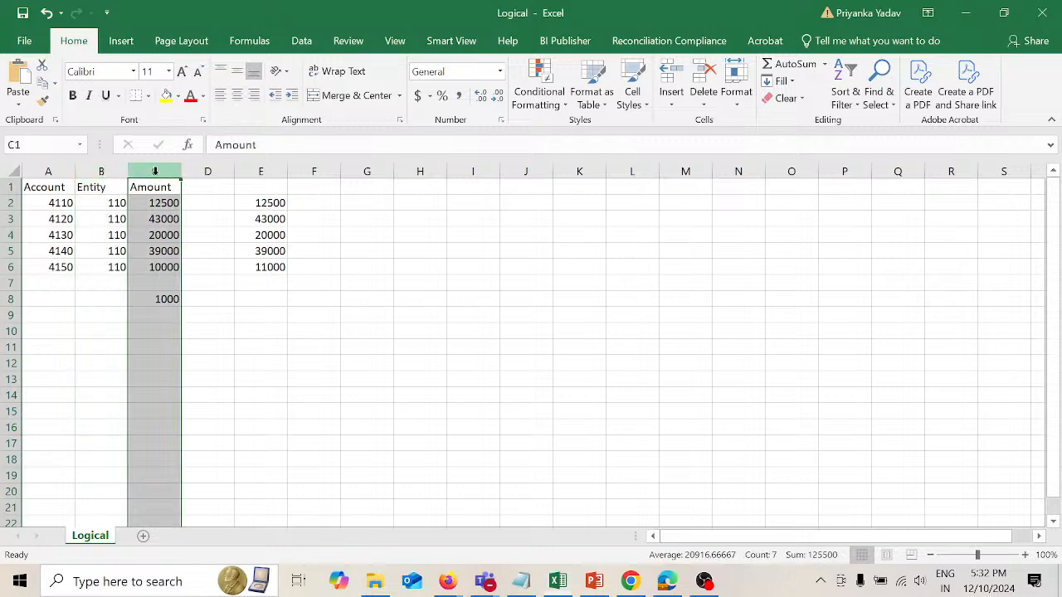
pyautogui.hotkey('alt', 'Tab')
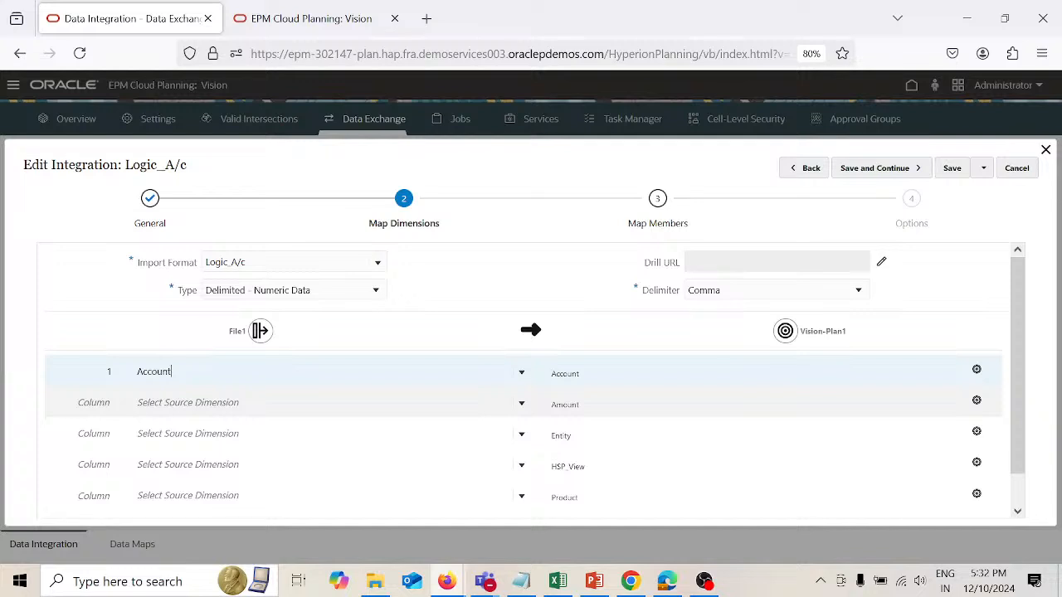
# Step: Map the Amount and Entity source columns to the matching Vision-Plan1 target dimensions
pyautogui.click(168, 403)
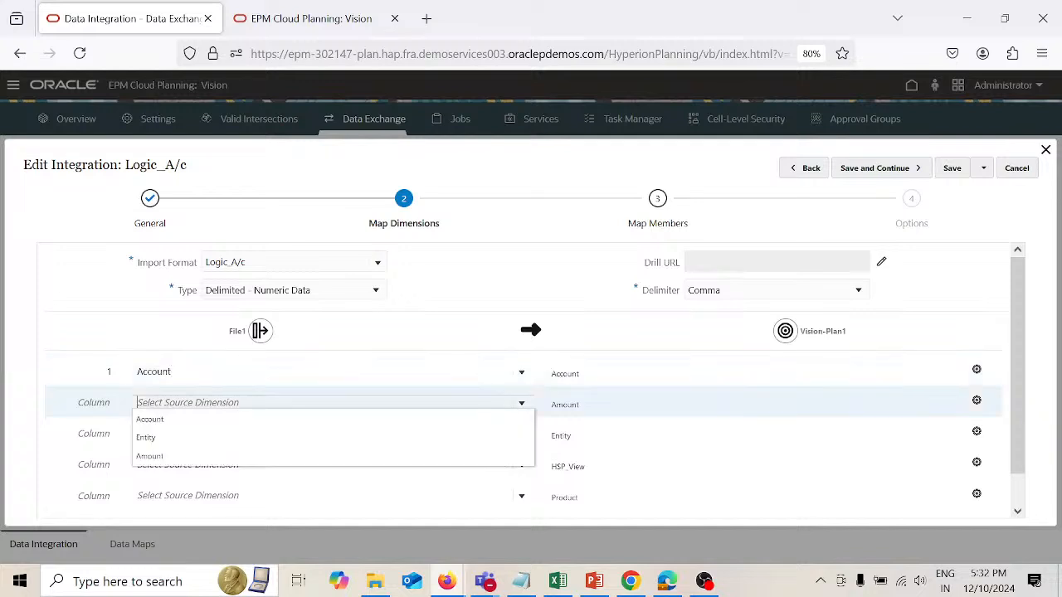
pyautogui.click(161, 456)
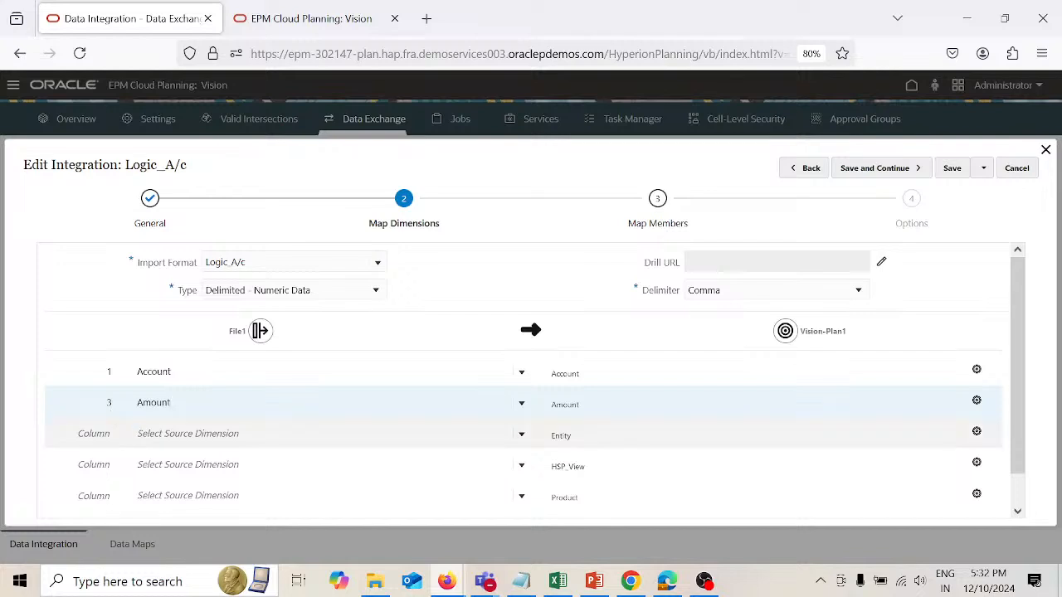
pyautogui.click(188, 433)
pyautogui.click(147, 468)
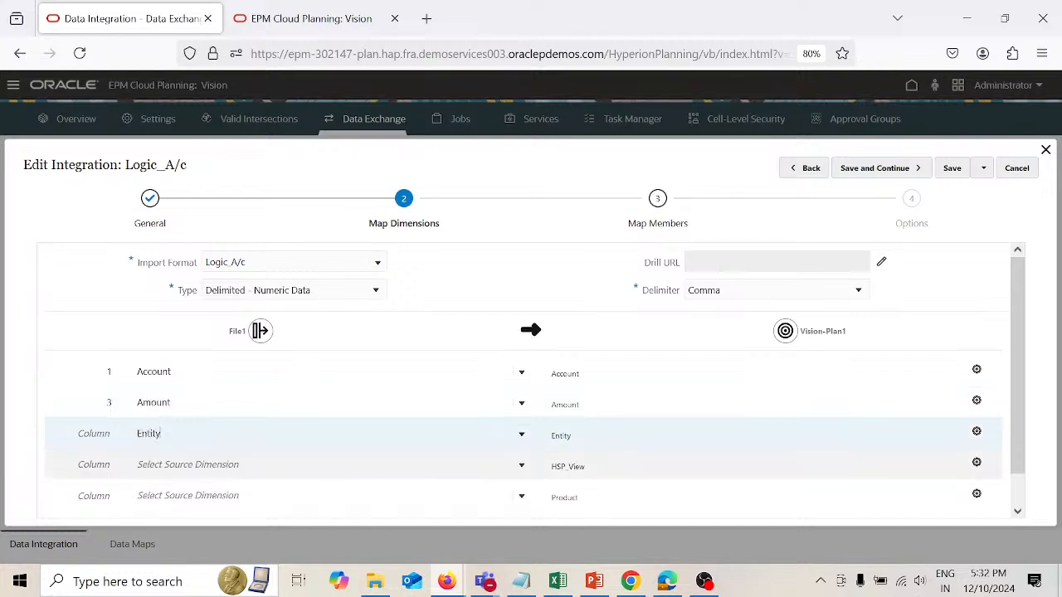
# Step: Enter HSP_View as the source for the HSP_View target dimension and assign it file column 2
pyautogui.click(316, 463)
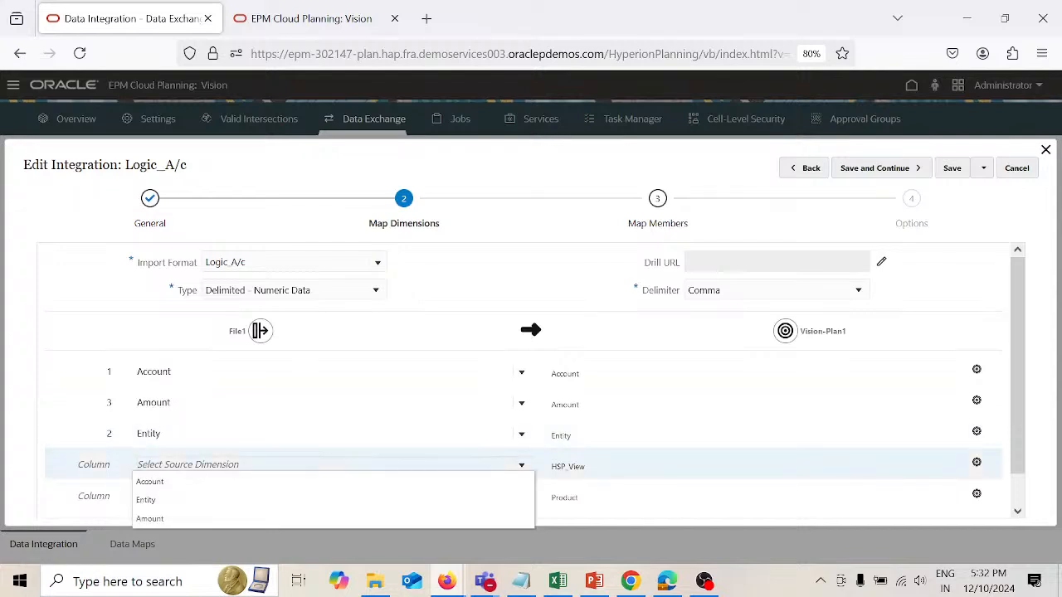
pyautogui.write('H')
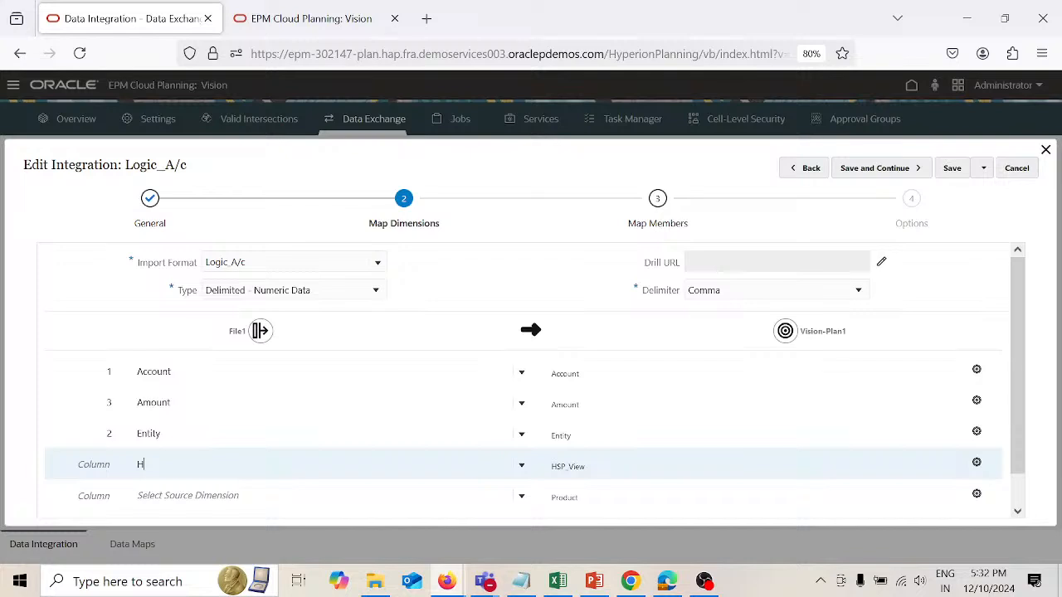
pyautogui.write('SP ')
pyautogui.write('View')
pyautogui.click(100, 465)
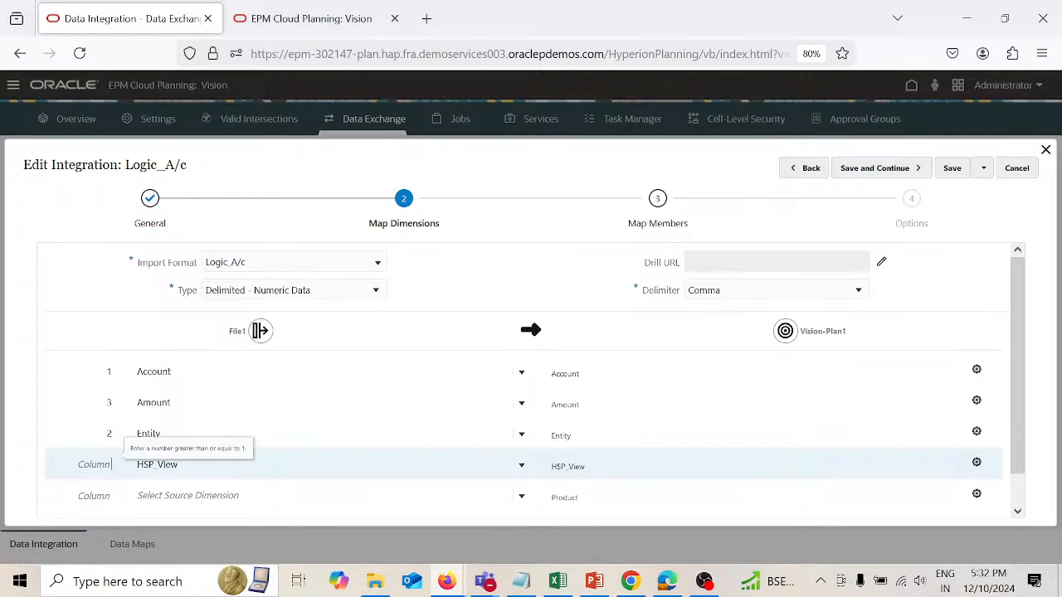
pyautogui.write('2')
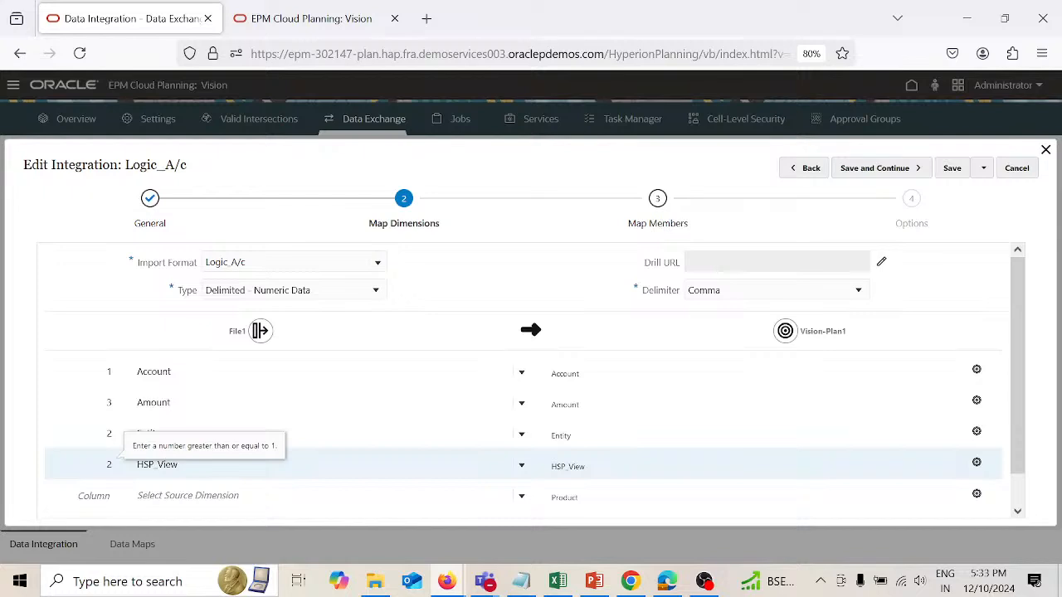
# Step: Replace the source name mapped to the HSP_View target dimension with BaseData
pyautogui.click(177, 465)
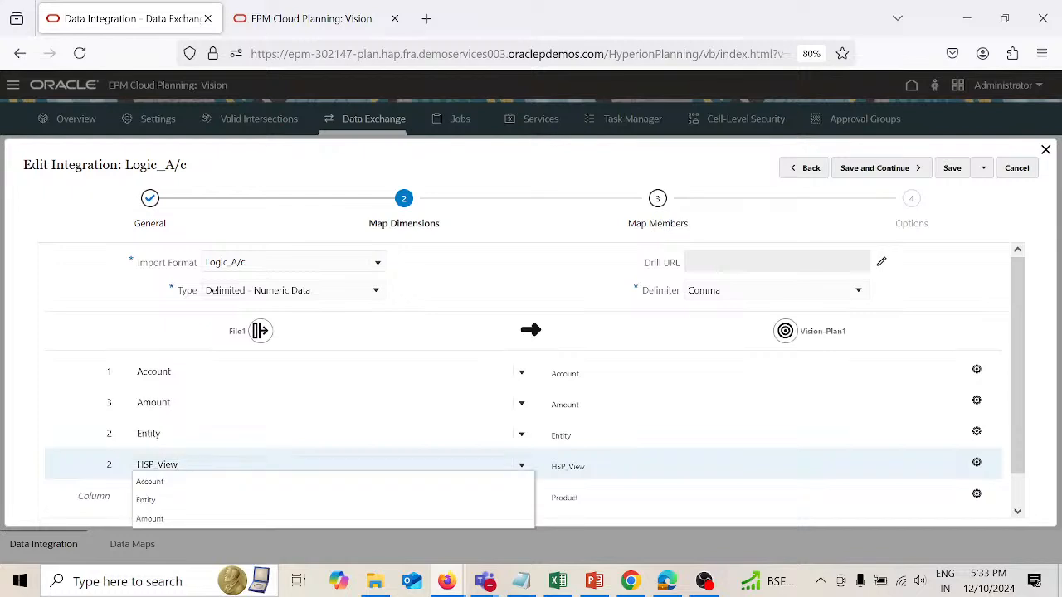
pyautogui.press('BackSpace')
pyautogui.press('BackSpace')
pyautogui.press('BackSpace')
pyautogui.press('BackSpace')
pyautogui.press('BackSpace')
pyautogui.press('BackSpace')
pyautogui.press('BackSpace')
pyautogui.press('BackSpace')
pyautogui.write('BaseD')
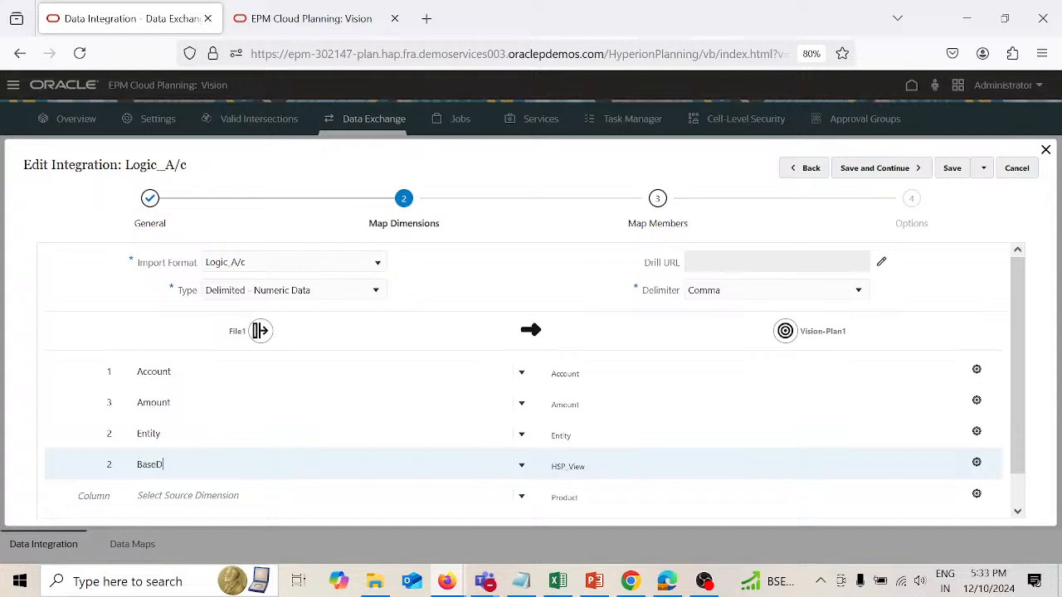
pyautogui.write('ata')
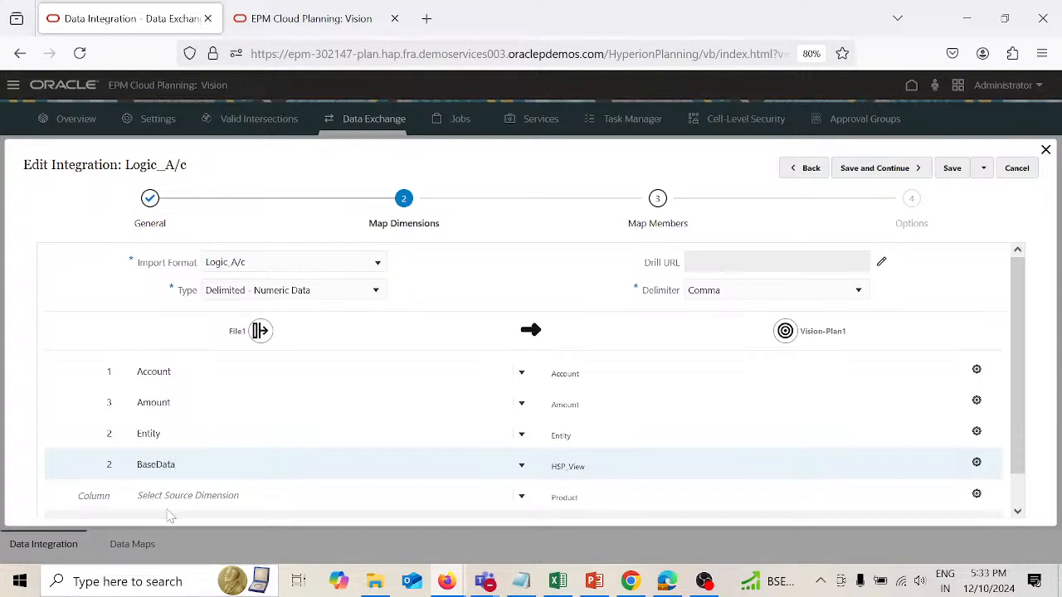
# Step: Map source P_000 with file column 2 to the Product target dimension
pyautogui.click(188, 495)
pyautogui.write('P')
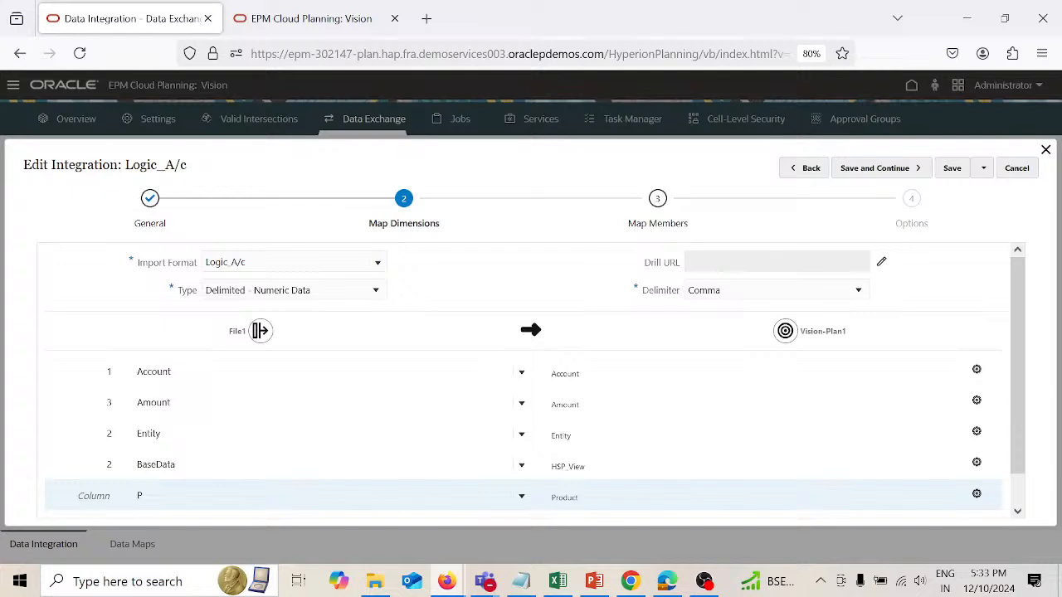
pyautogui.write('roduc')
pyautogui.press('BackSpace')
pyautogui.press('BackSpace')
pyautogui.press('BackSpace')
pyautogui.press('BackSpace')
pyautogui.press('BackSpace')
pyautogui.press('BackSpace')
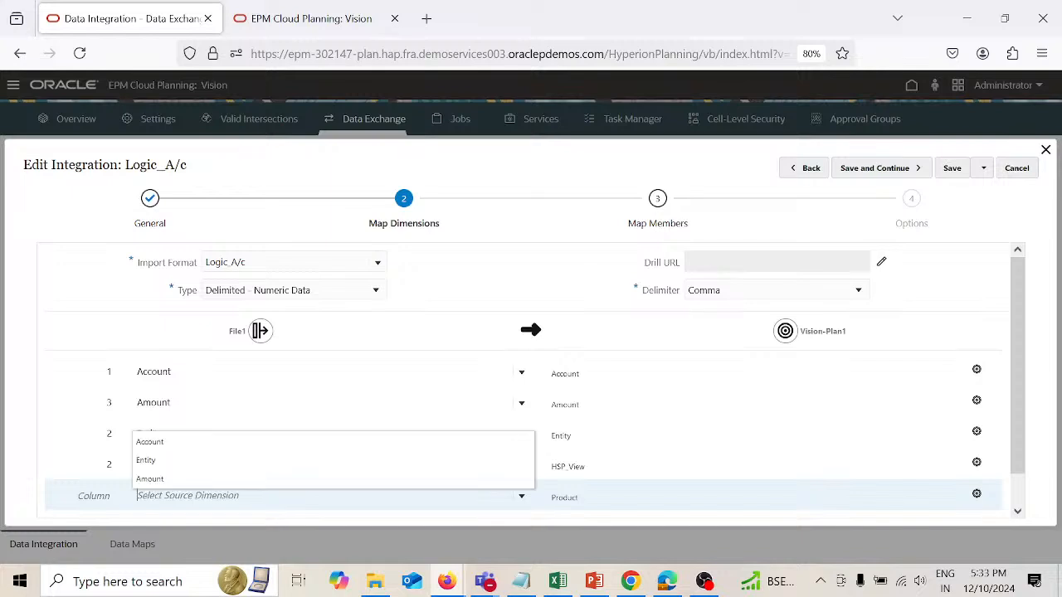
pyautogui.write('P_000')
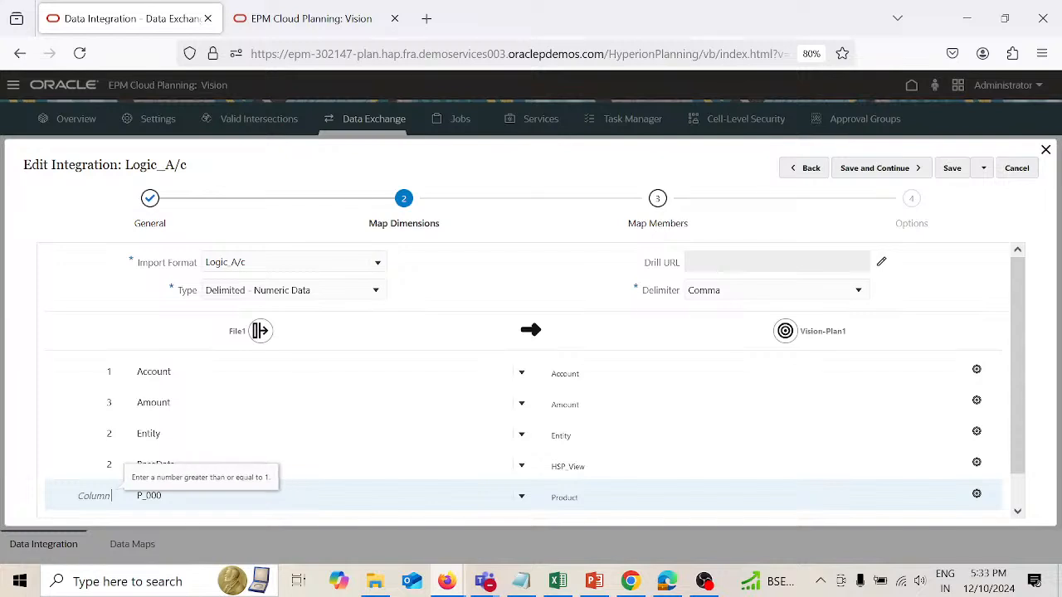
pyautogui.write('2')
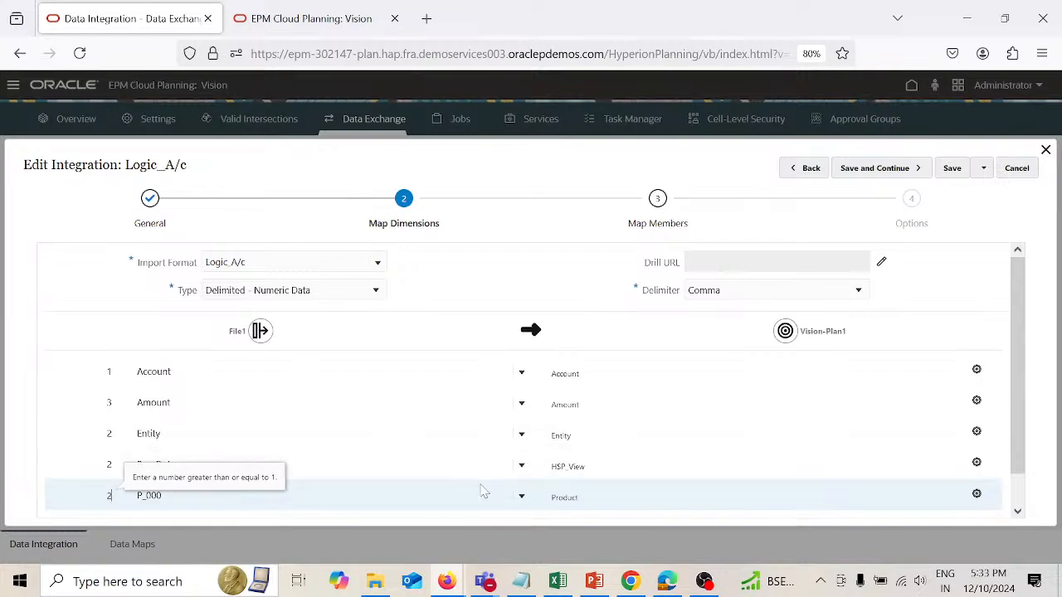
# Step: Map source Working with file column 2 to the Version target dimension, then save and continue to member mapping
pyautogui.scroll(-1, 485, 493)
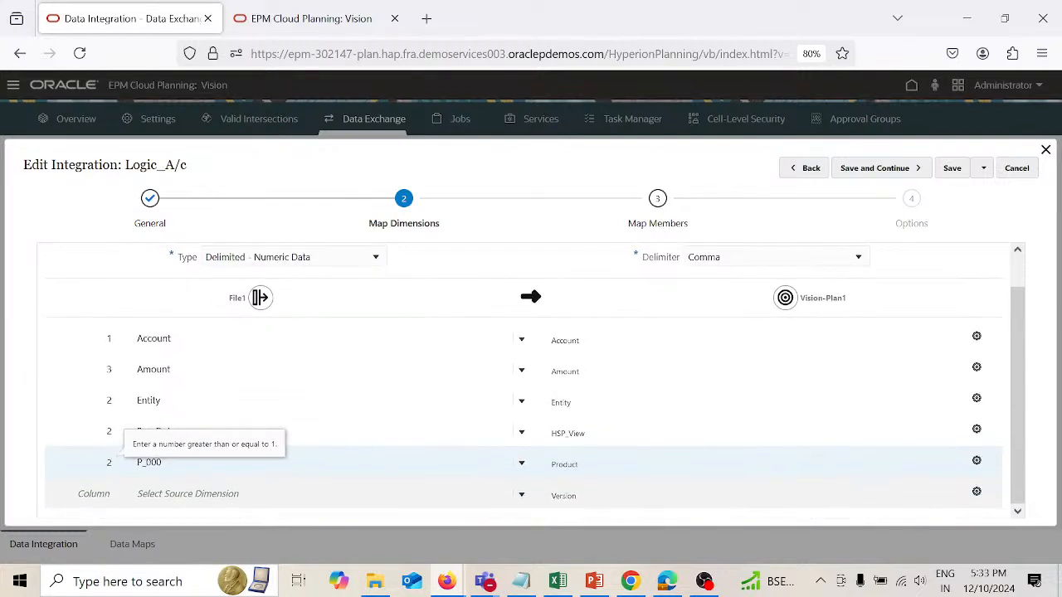
pyautogui.click(187, 494)
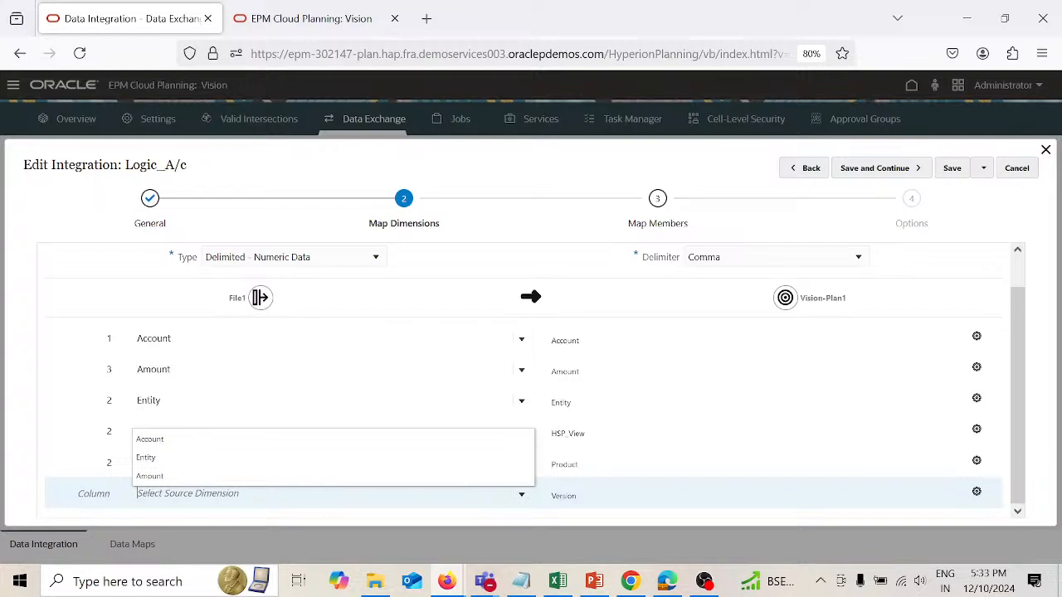
pyautogui.write('W')
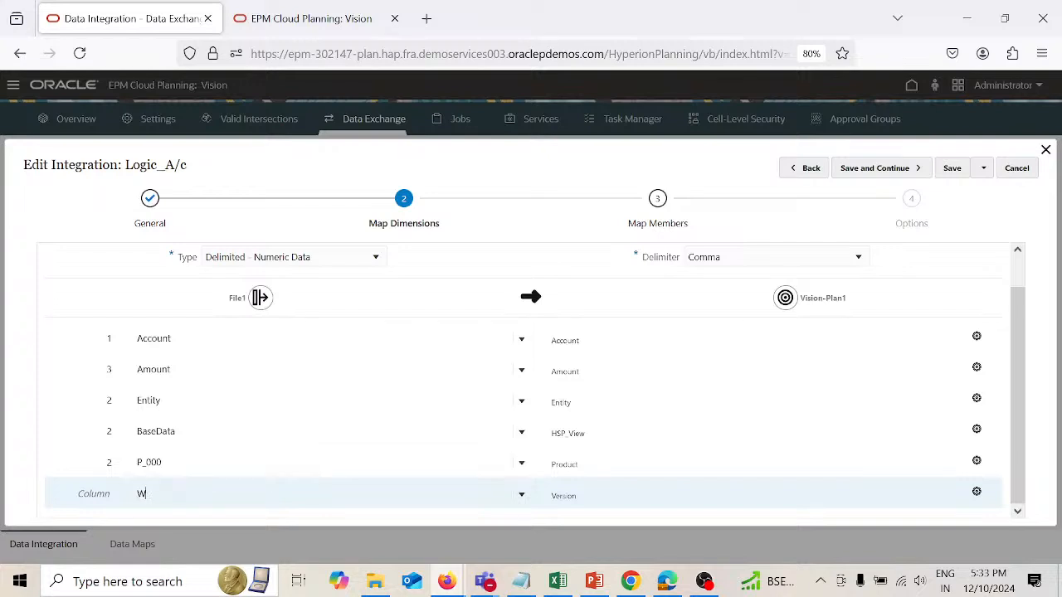
pyautogui.write('orking')
pyautogui.click(96, 493)
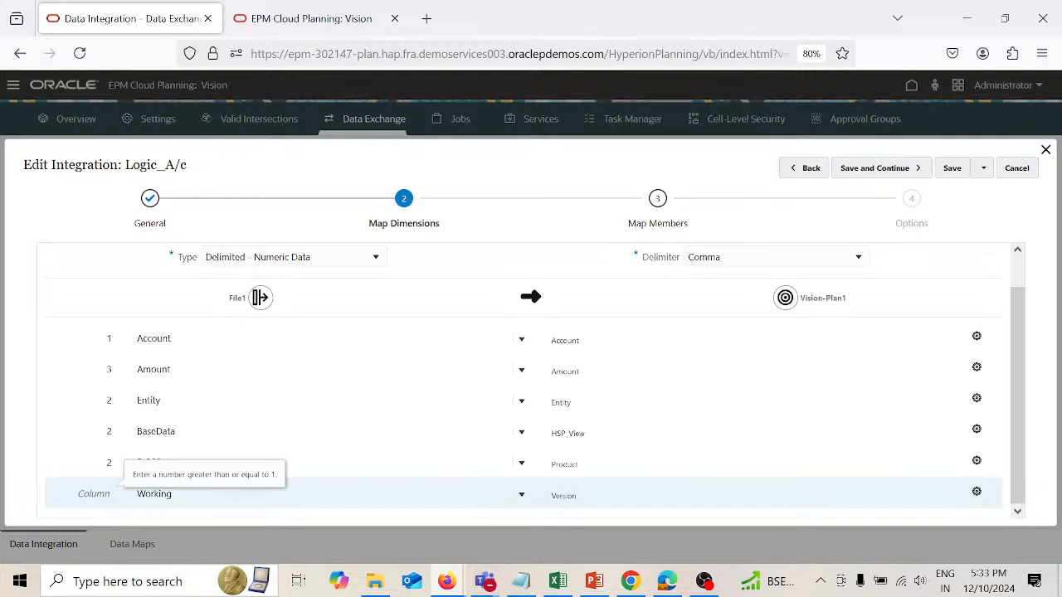
pyautogui.write('2')
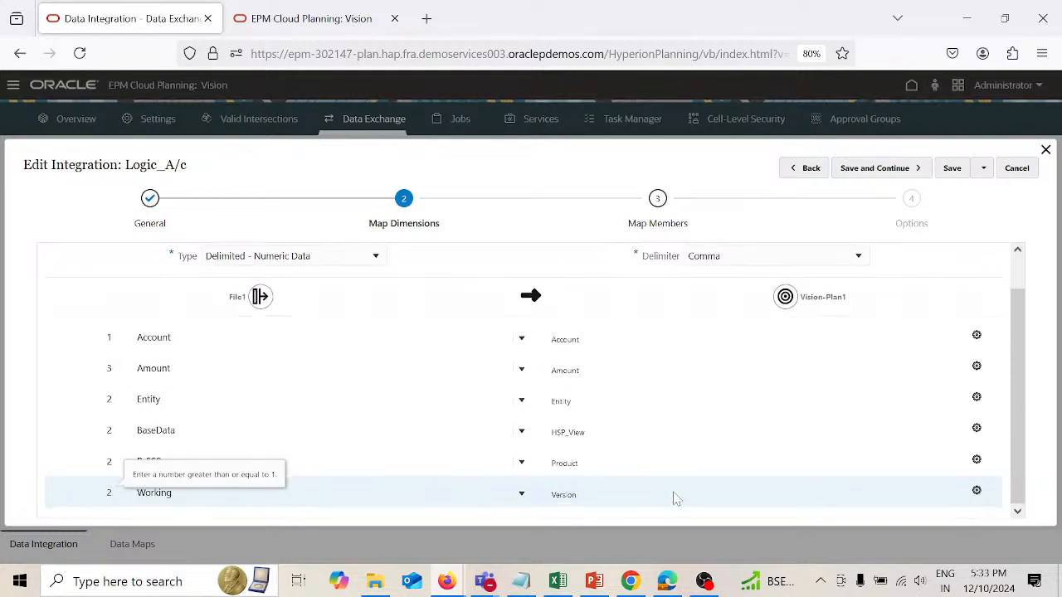
pyautogui.scroll(1, 676, 497)
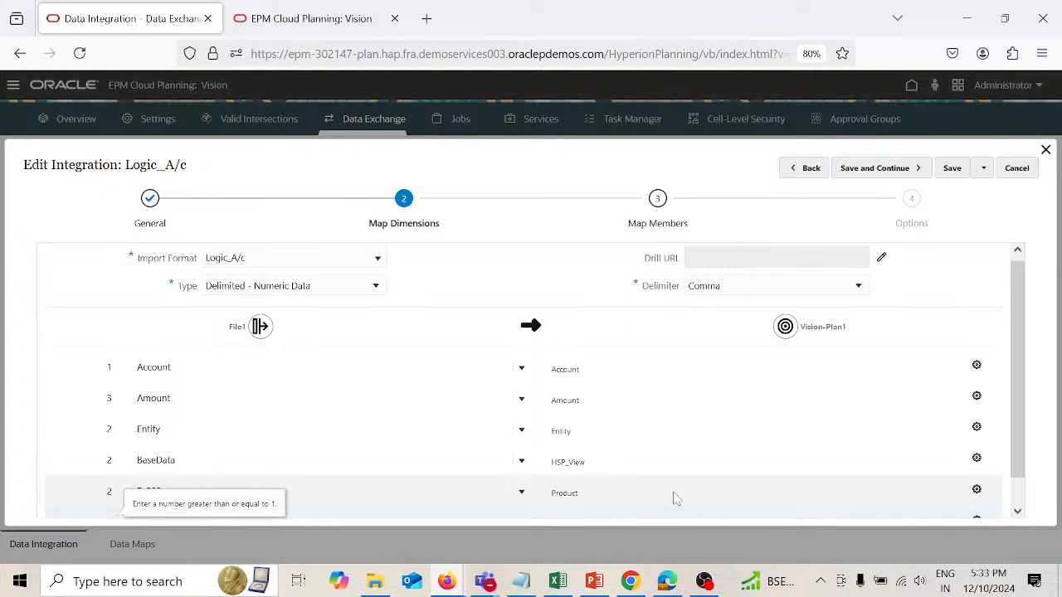
pyautogui.click(871, 170)
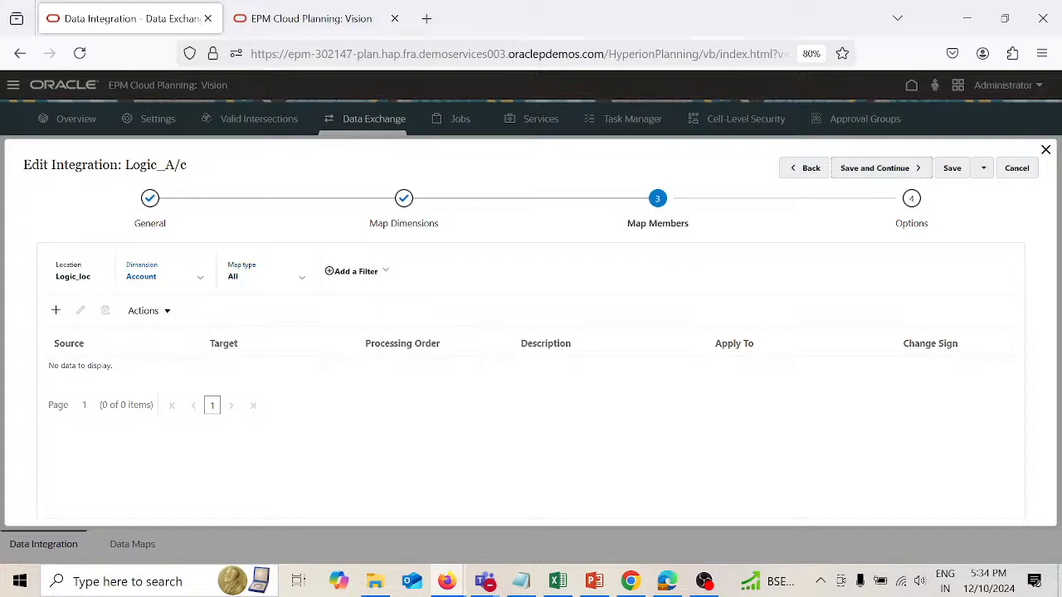
# Step: Add a Like member mapping for the Account dimension with source *, target * and processing order Account
pyautogui.click(305, 280)
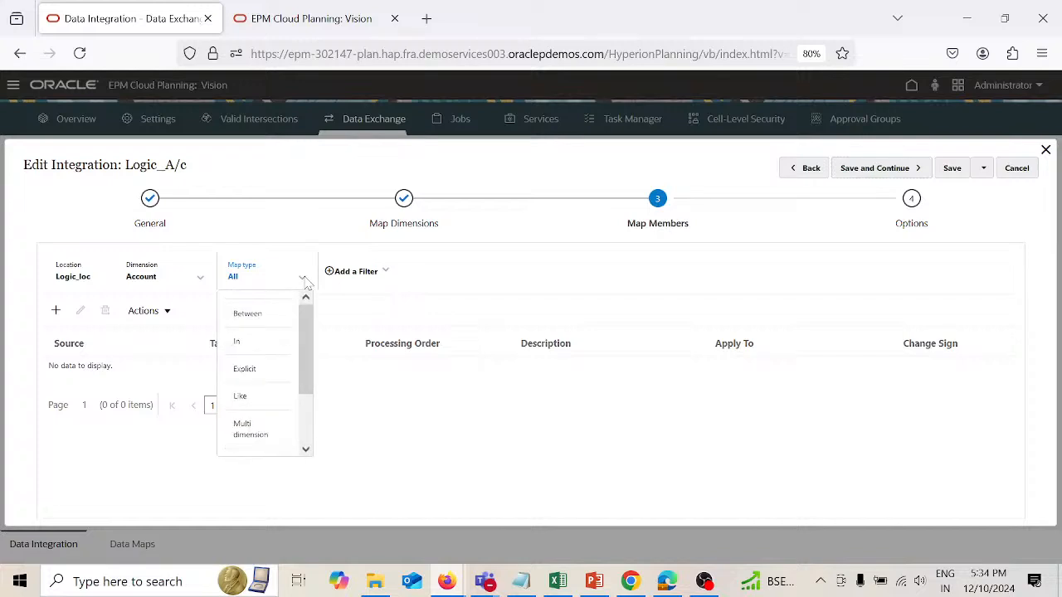
pyautogui.click(253, 402)
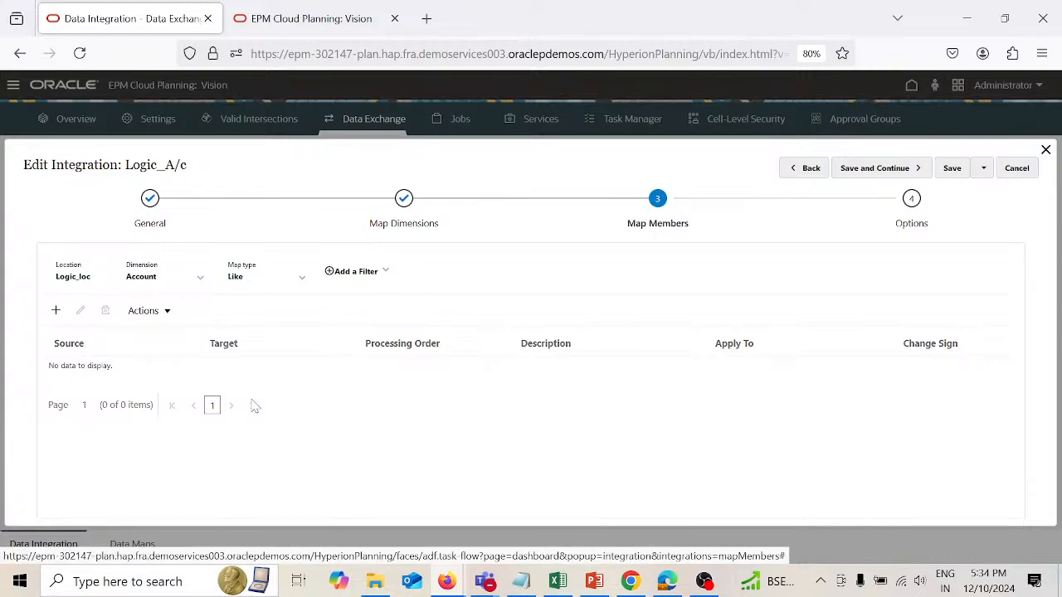
pyautogui.click(55, 312)
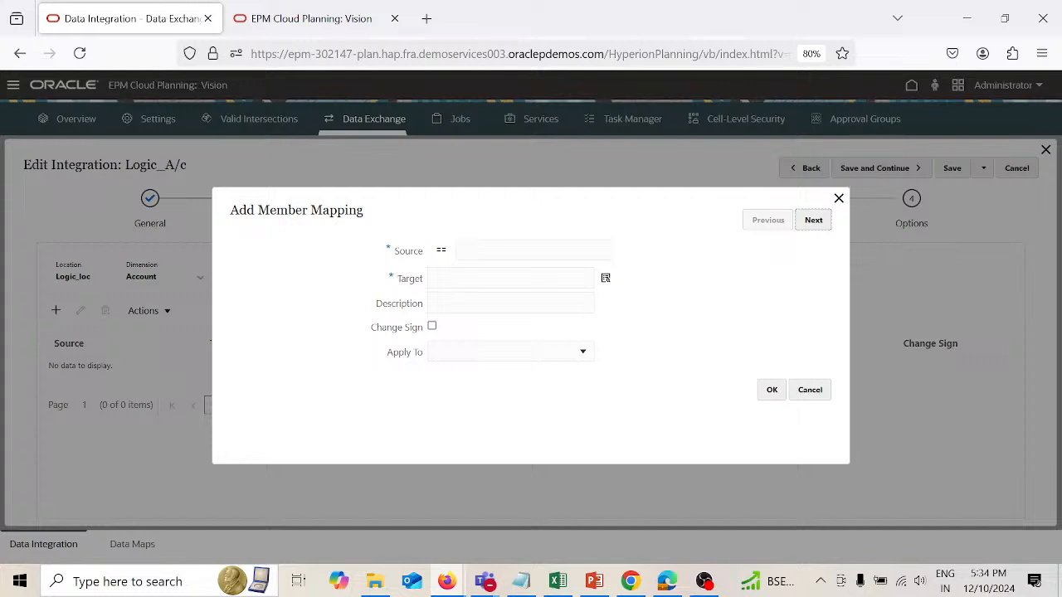
pyautogui.click(499, 250)
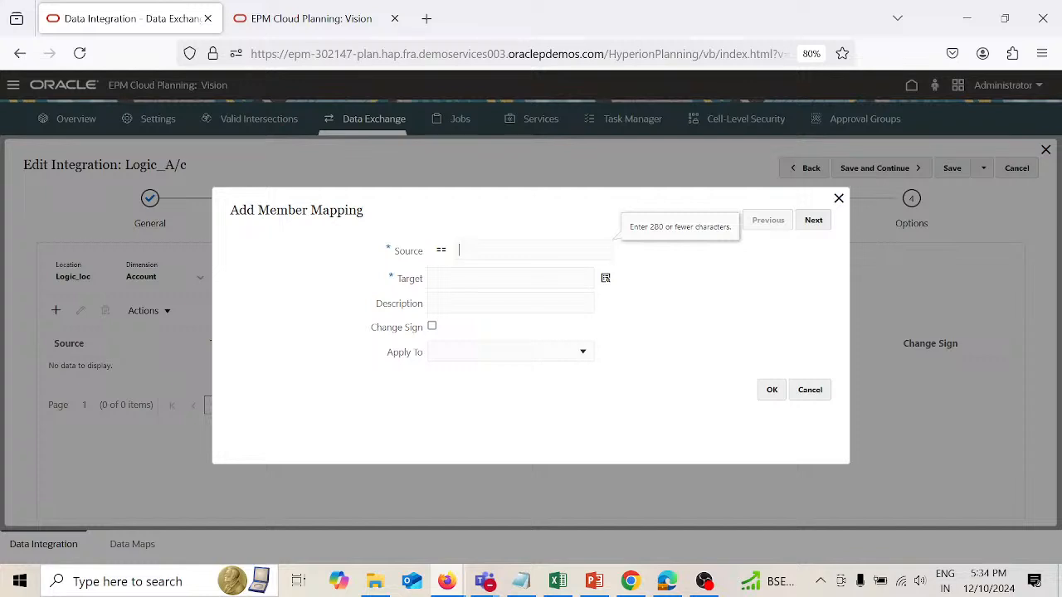
pyautogui.write('*')
pyautogui.click(490, 278)
pyautogui.write('*')
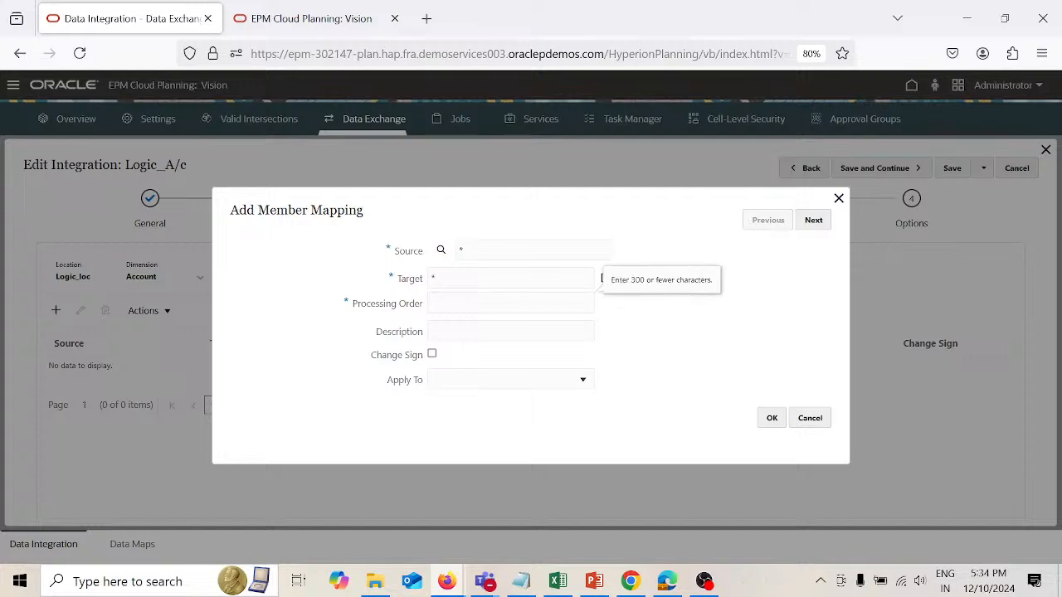
pyautogui.press('Tab')
pyautogui.write('Account')
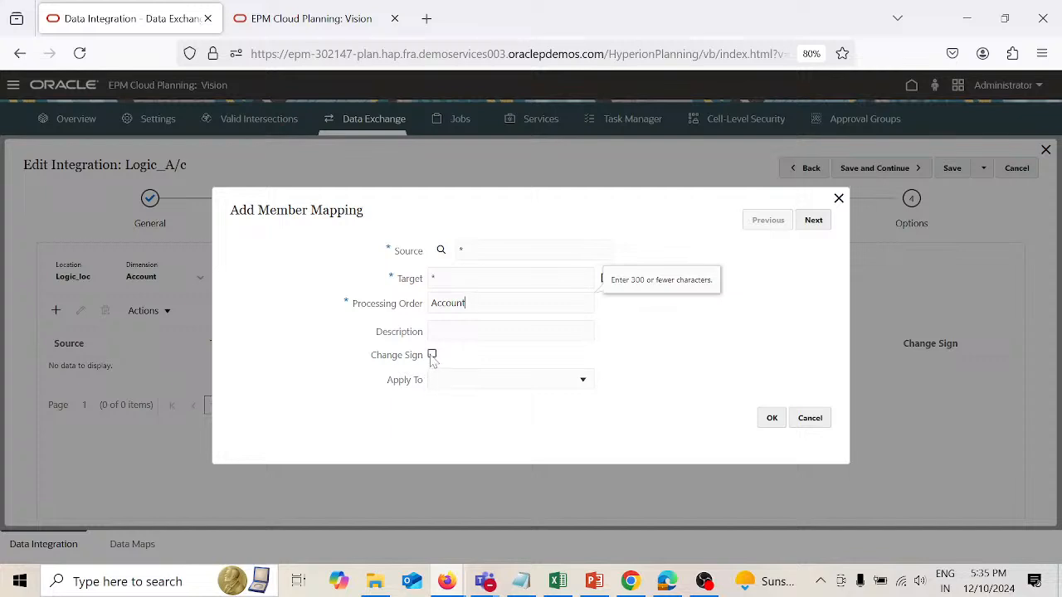
pyautogui.click(584, 385)
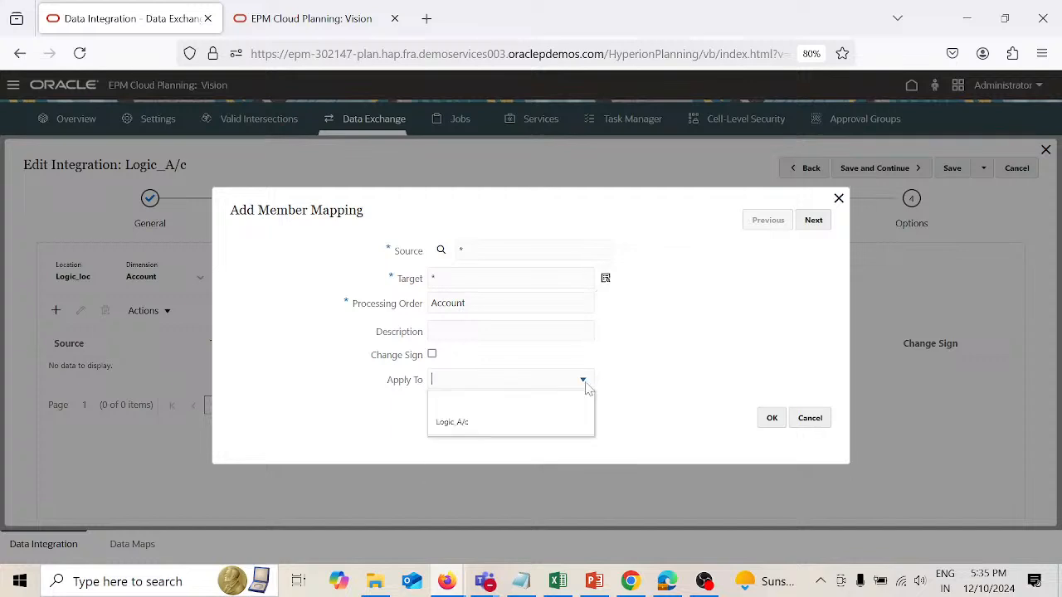
pyautogui.click(671, 349)
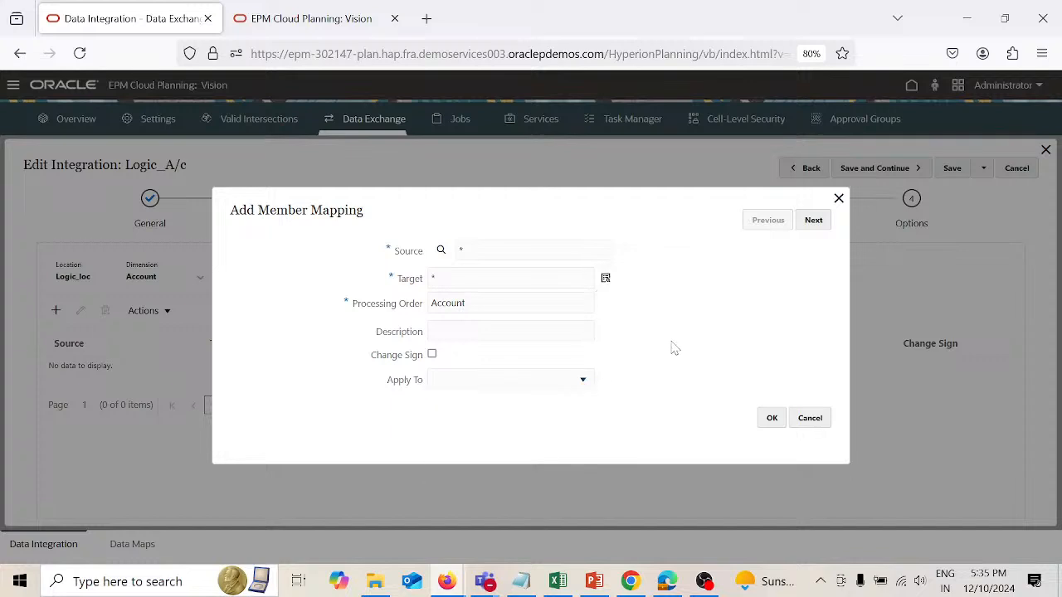
pyautogui.click(773, 421)
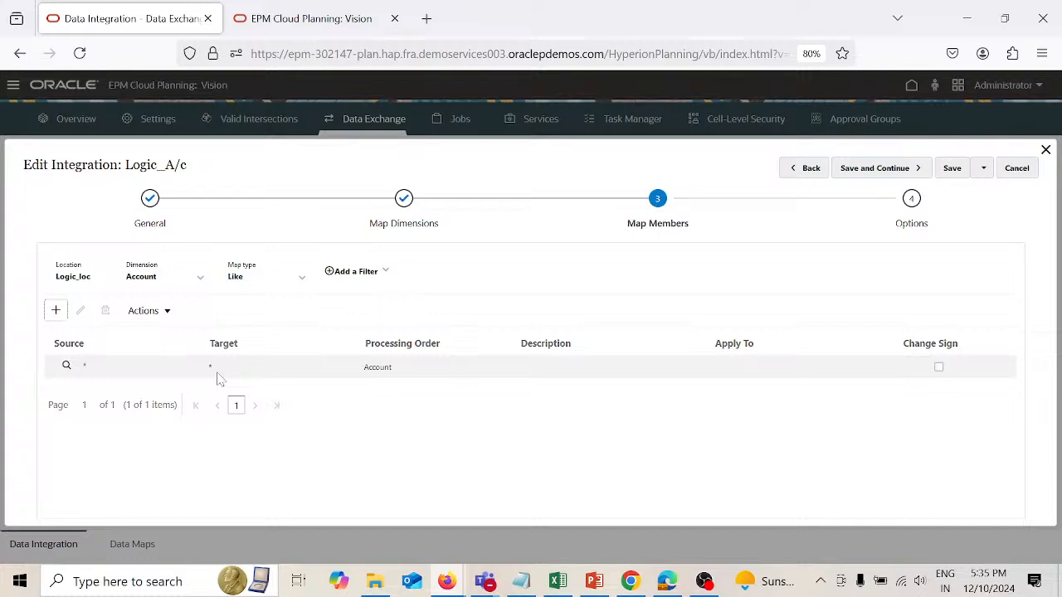
# Step: Review the available map types and the Entity dimension's Like mappings, and return to the Account dimension
pyautogui.click(304, 282)
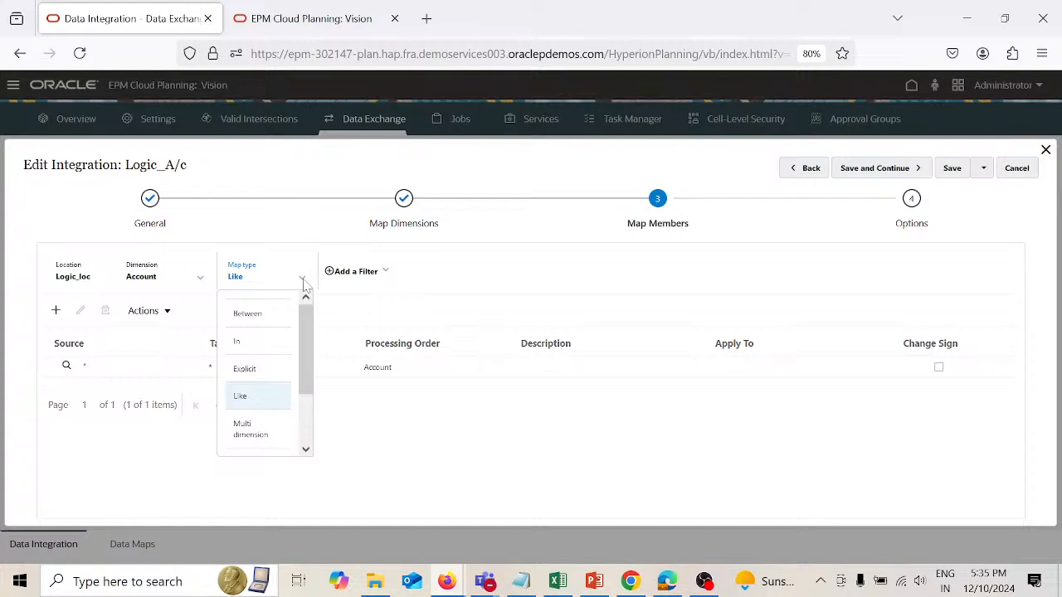
pyautogui.click(419, 454)
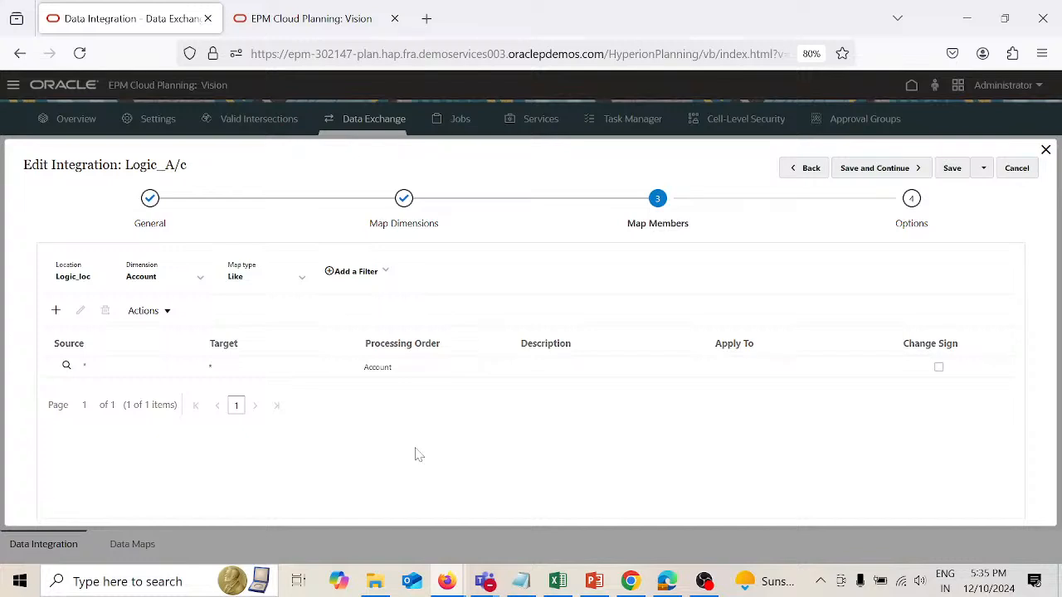
pyautogui.click(200, 280)
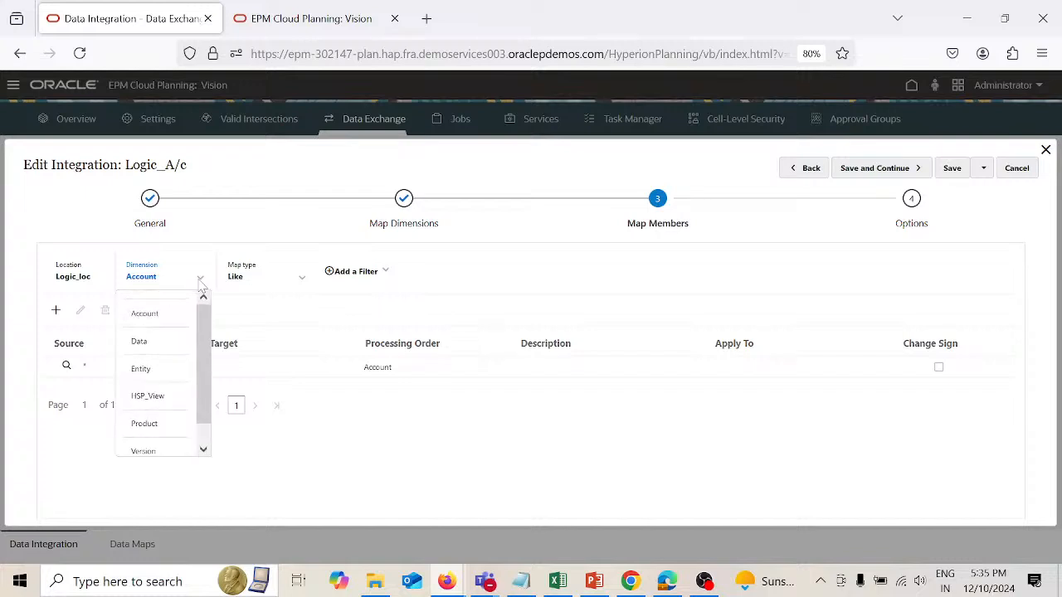
pyautogui.click(173, 368)
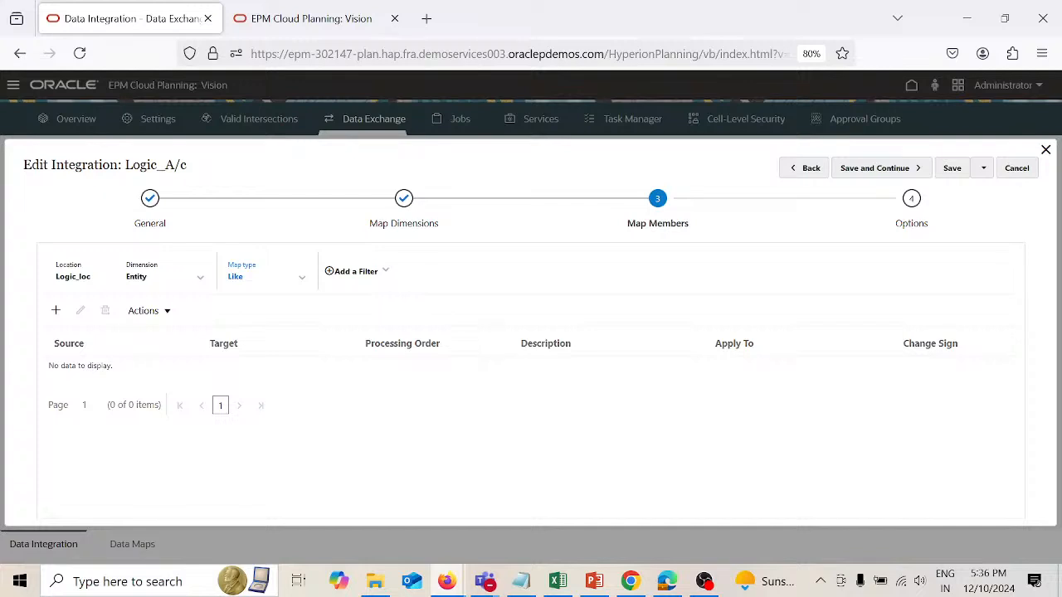
pyautogui.click(200, 283)
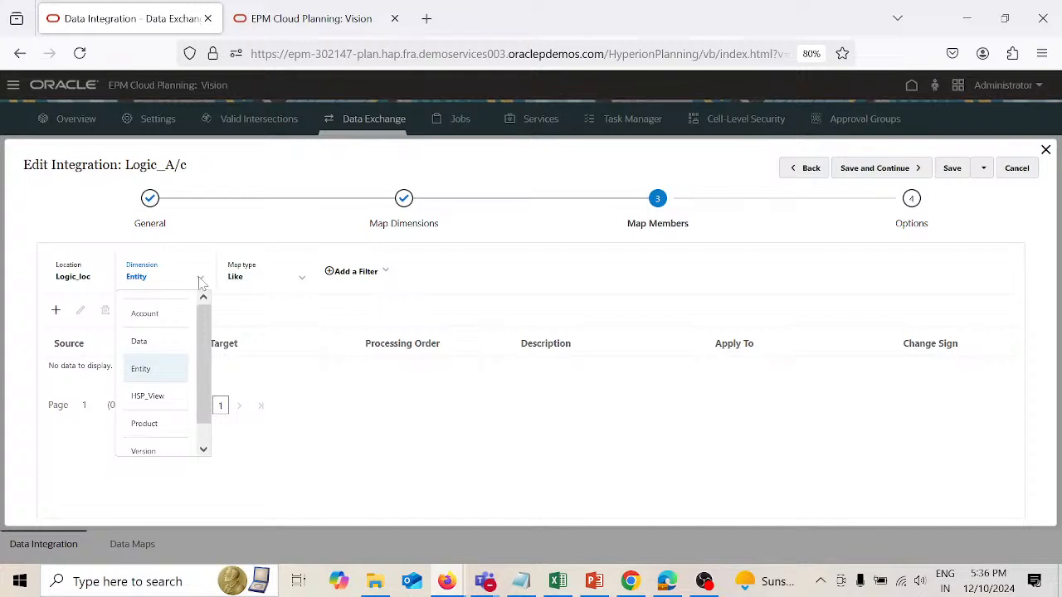
pyautogui.click(169, 314)
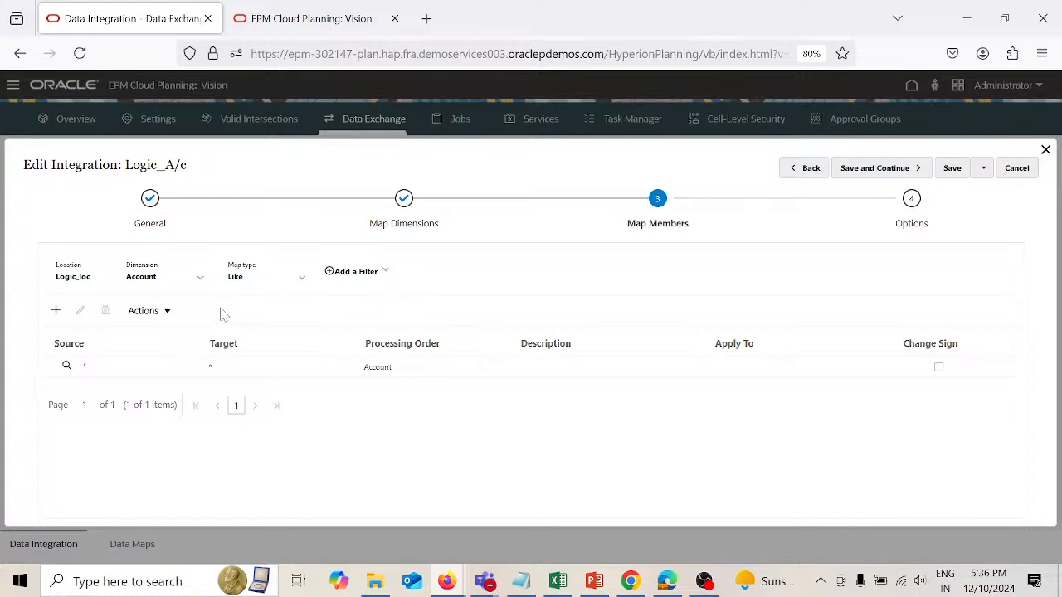
# Step: Start a new Explicit member mapping for the Account dimension with L-01 as the source
pyautogui.click(248, 284)
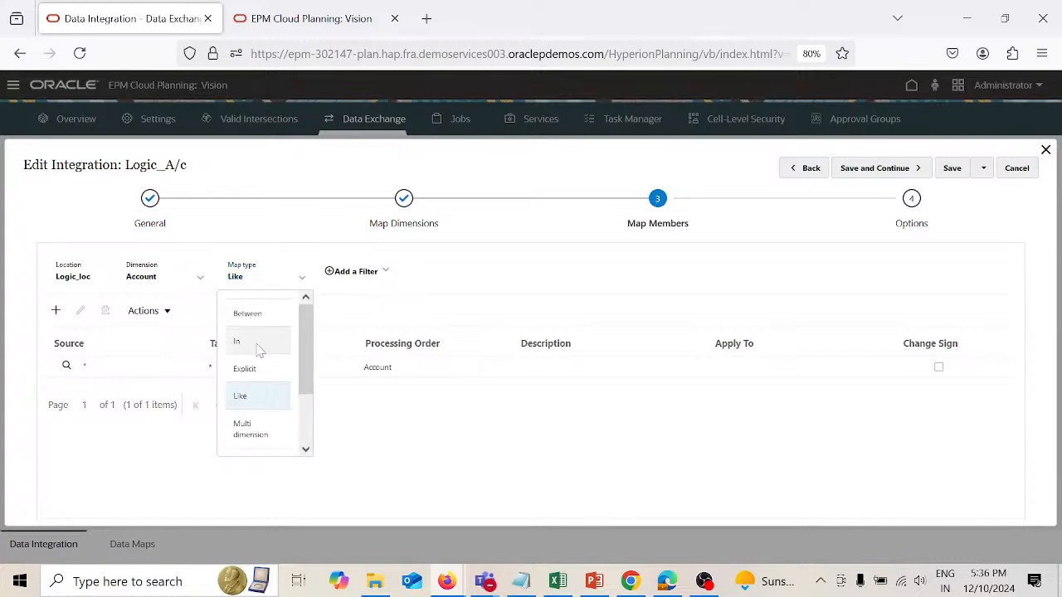
pyautogui.click(259, 372)
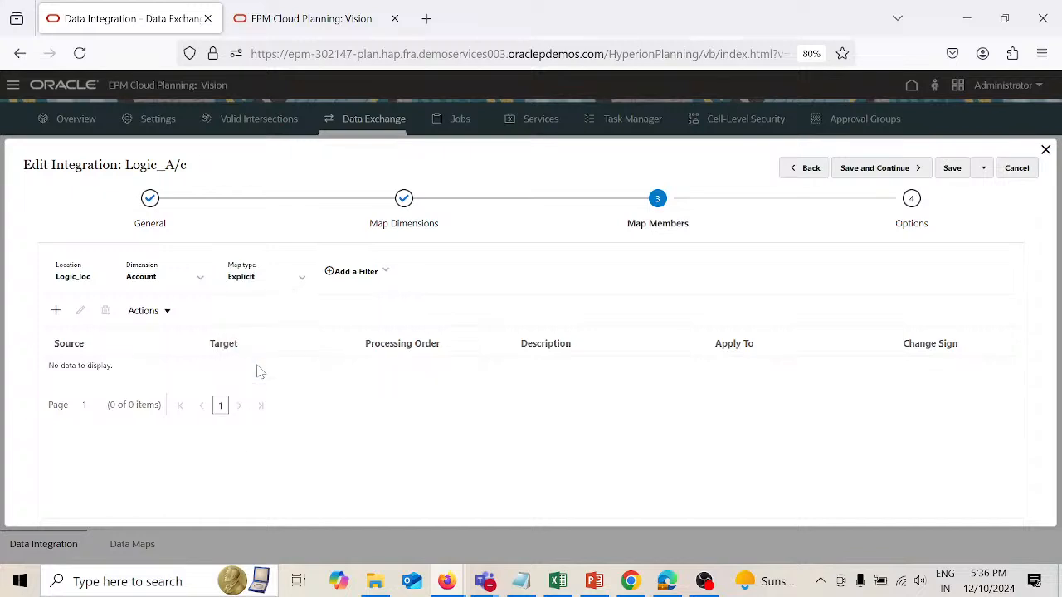
pyautogui.click(56, 311)
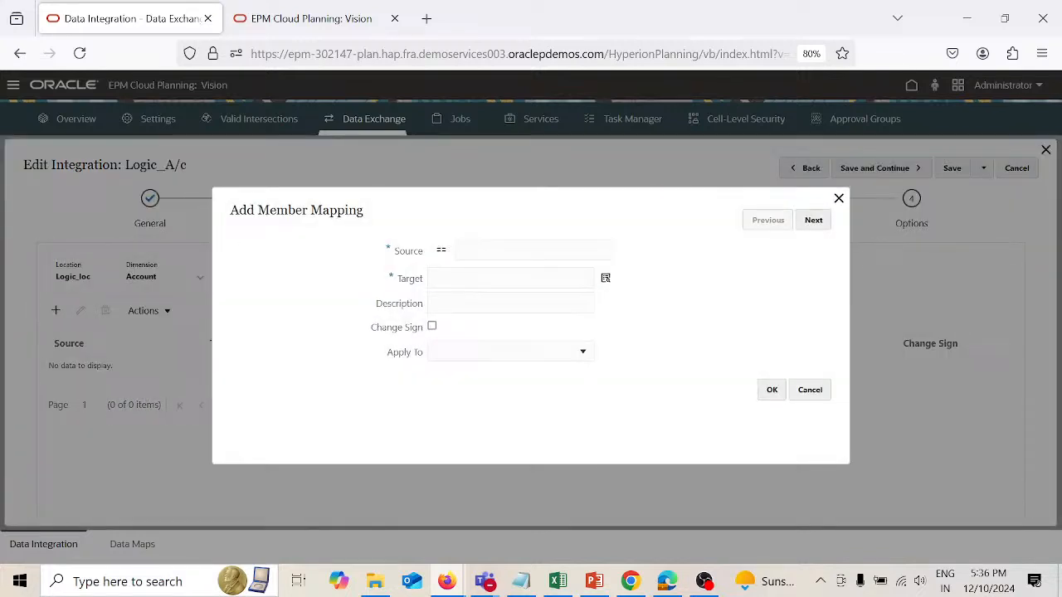
pyautogui.click(459, 250)
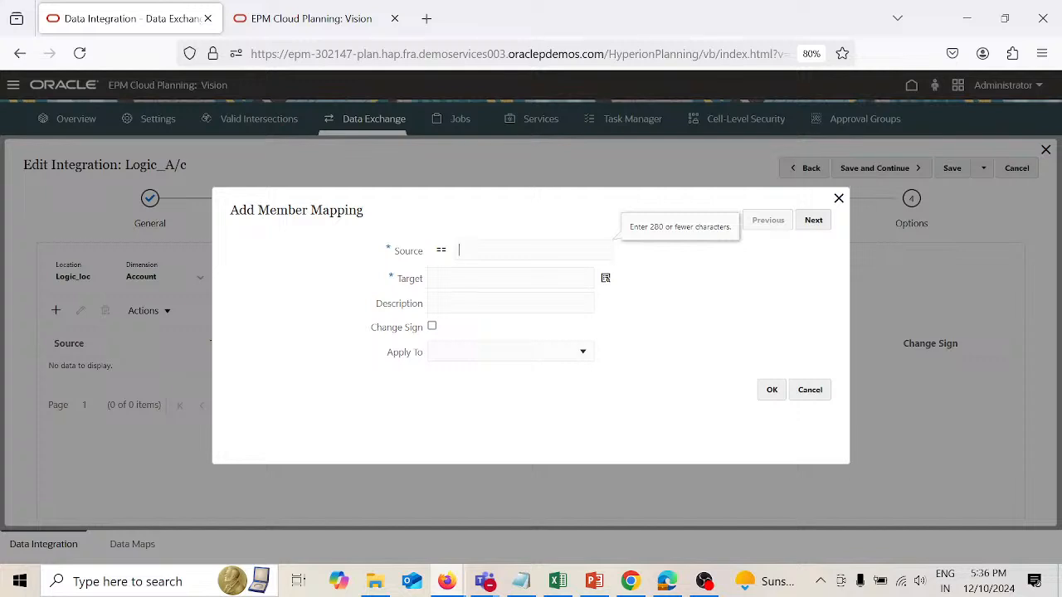
pyautogui.write('L 01')
pyautogui.press('Tab')
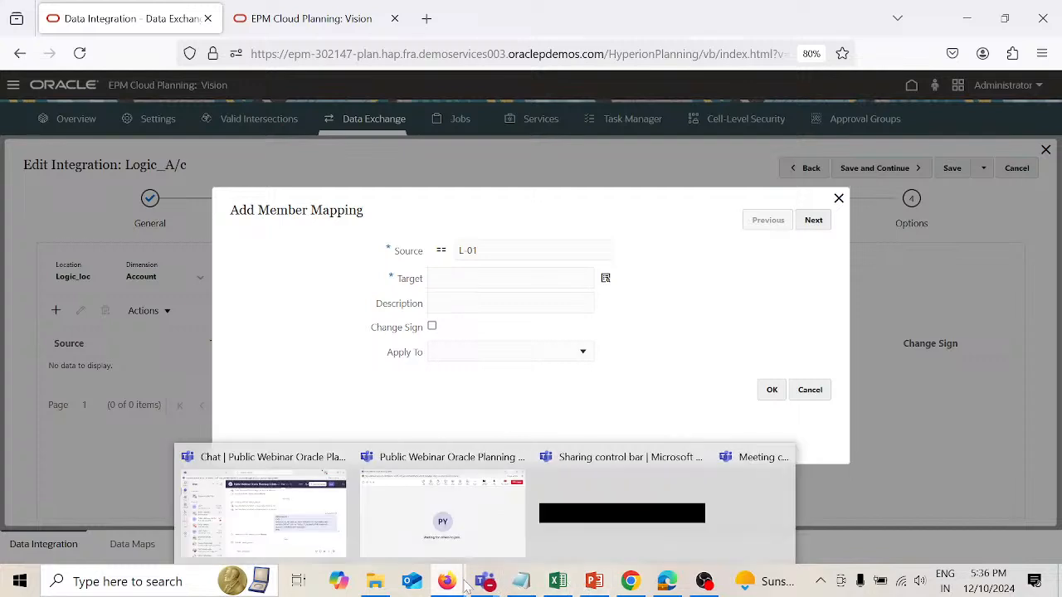
# Step: Check the Commission logic item in the Data Management window, then set the L-01 mapping's target to 4150 and save the mapping
pyautogui.moveTo(446, 583)
pyautogui.click(477, 508)
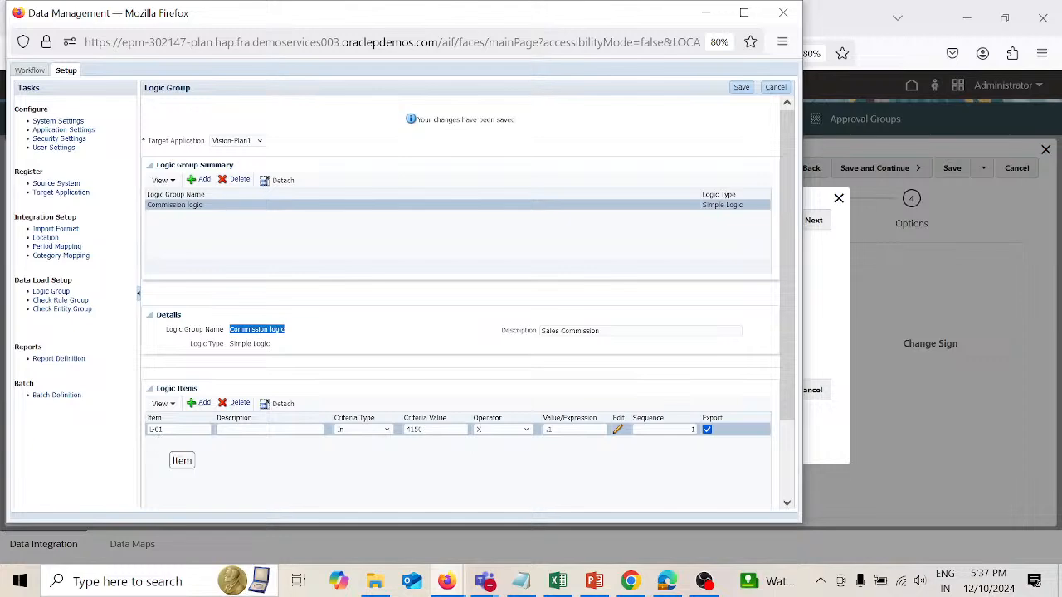
pyautogui.hotkey('alt', 'Tab')
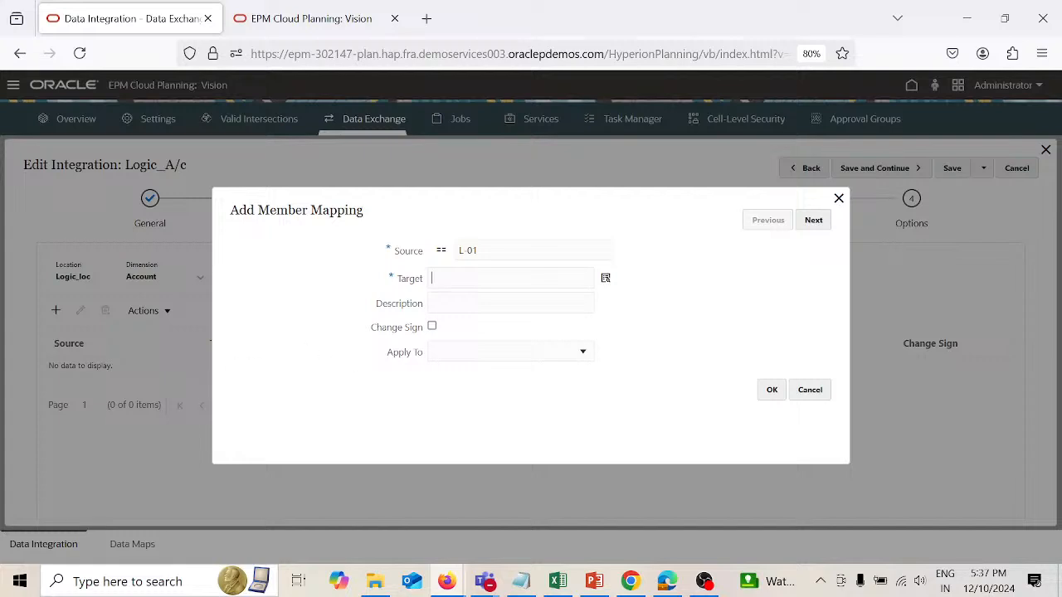
pyautogui.write('4150')
pyautogui.click(770, 388)
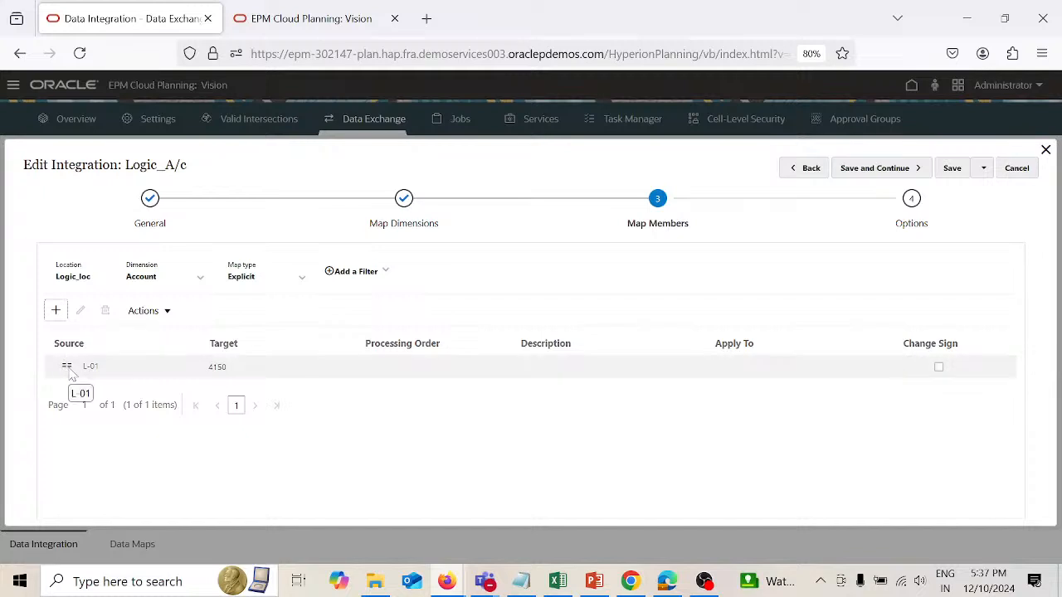
# Step: Review the Account dimension's member mappings, first for the Like map type and then for All map types
pyautogui.click(302, 281)
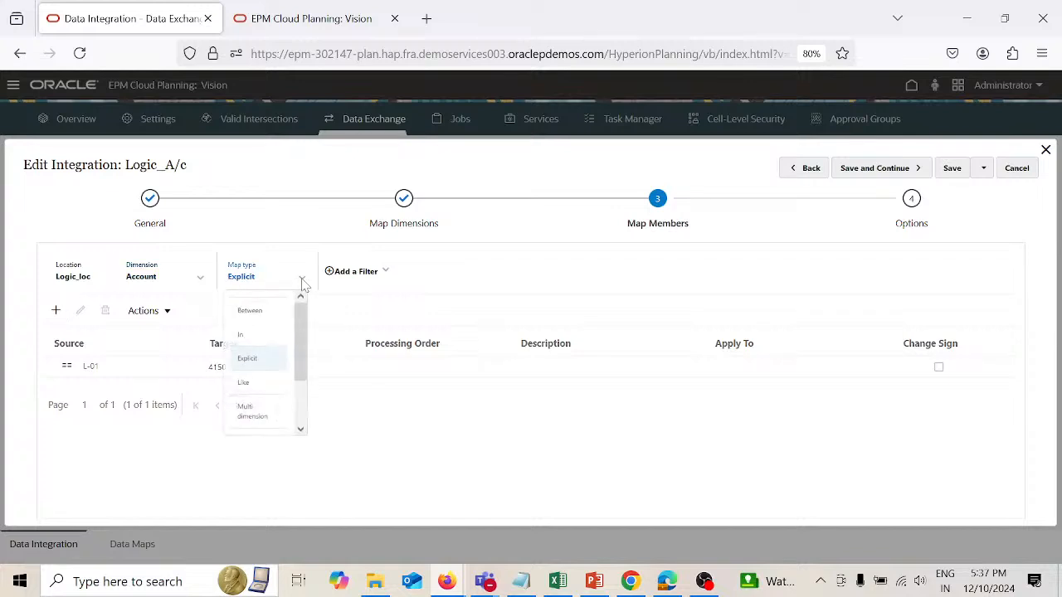
pyautogui.click(241, 397)
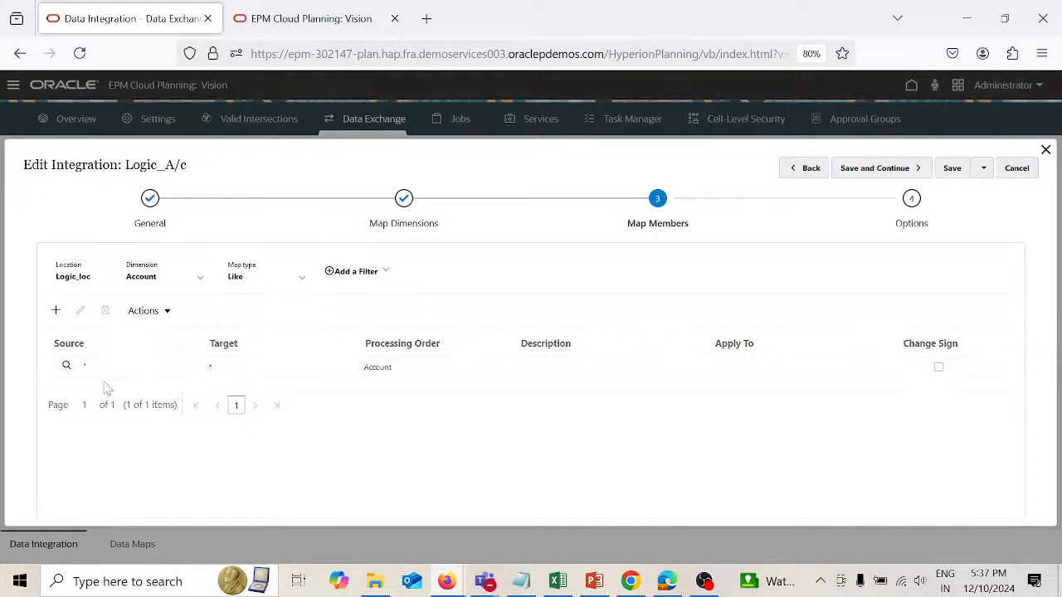
pyautogui.click(201, 279)
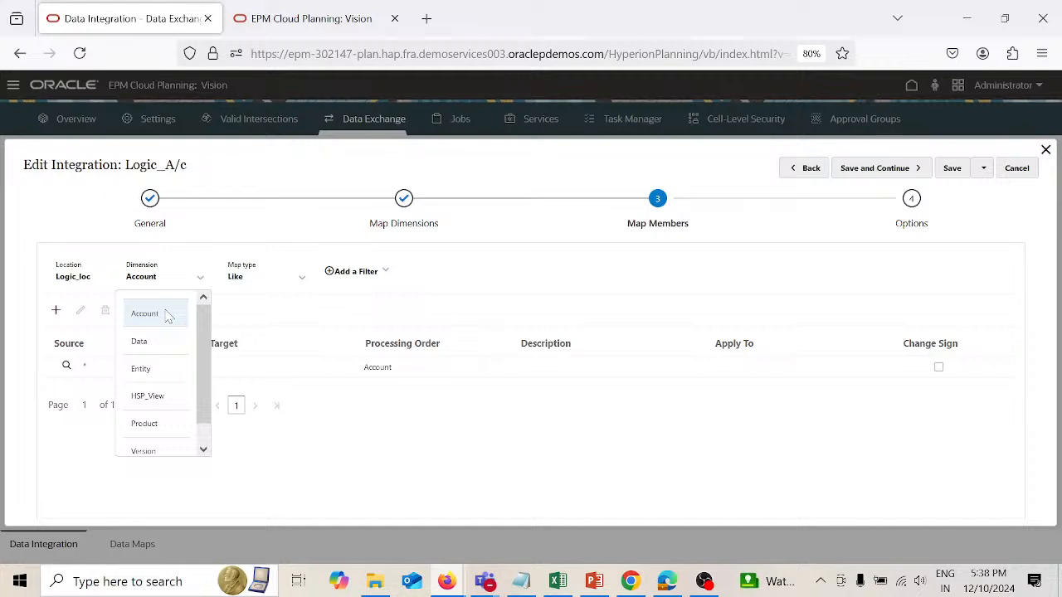
pyautogui.click(345, 449)
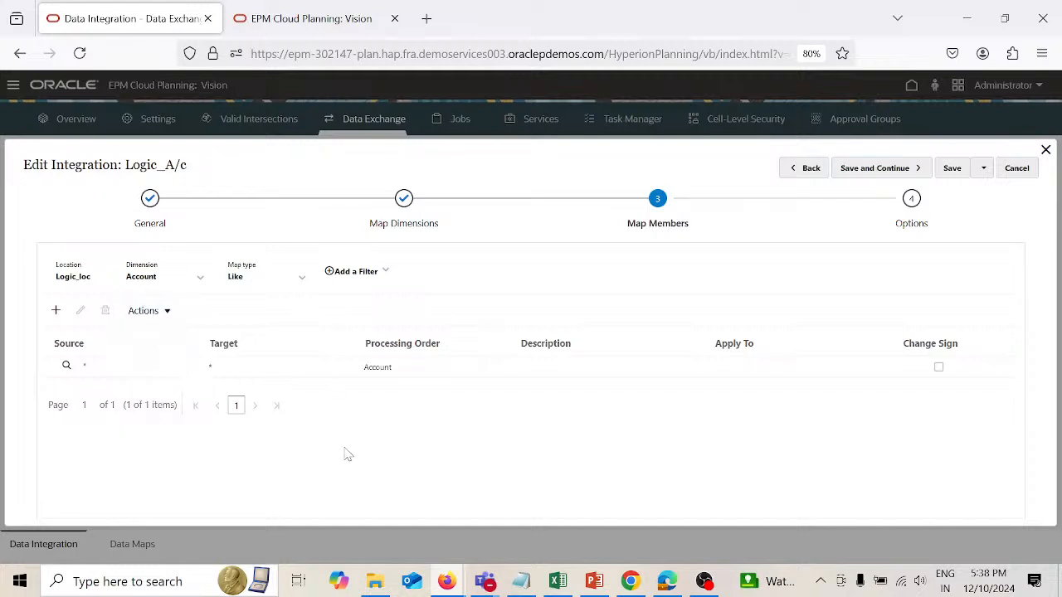
pyautogui.click(303, 280)
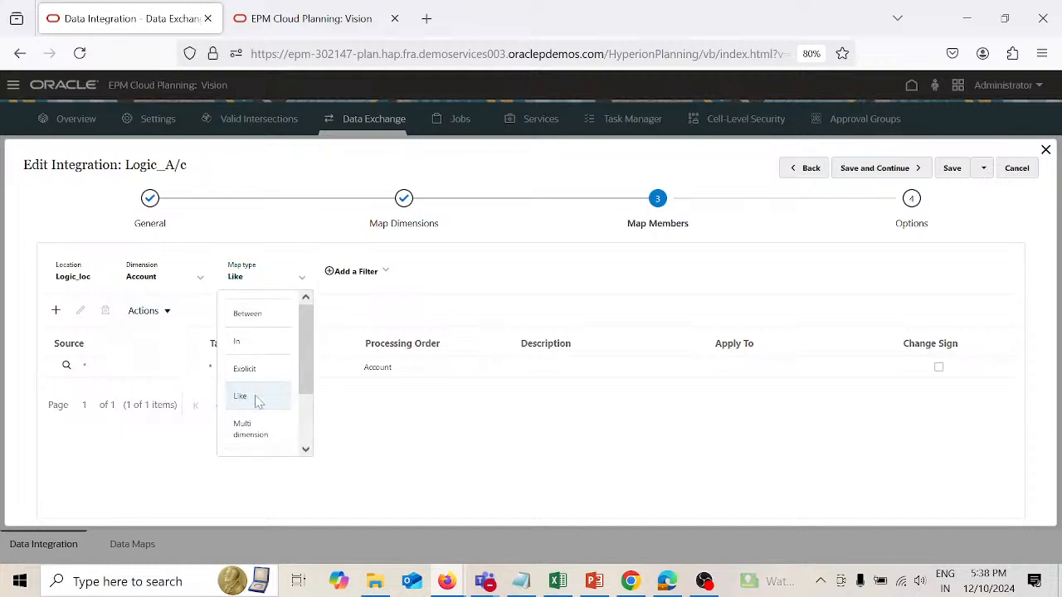
pyautogui.scroll(-2, 300, 406)
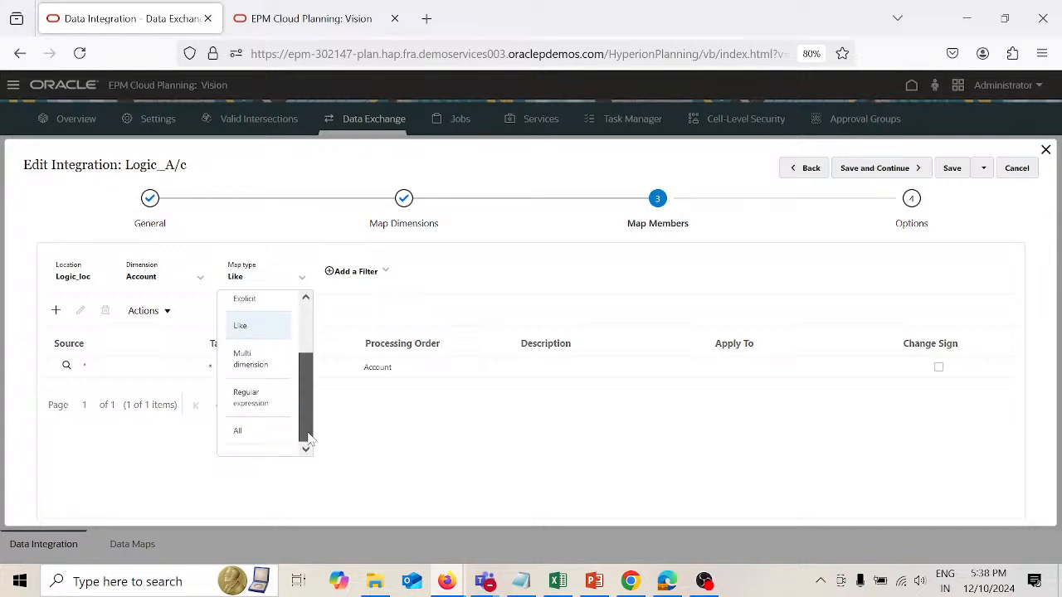
pyautogui.click(267, 433)
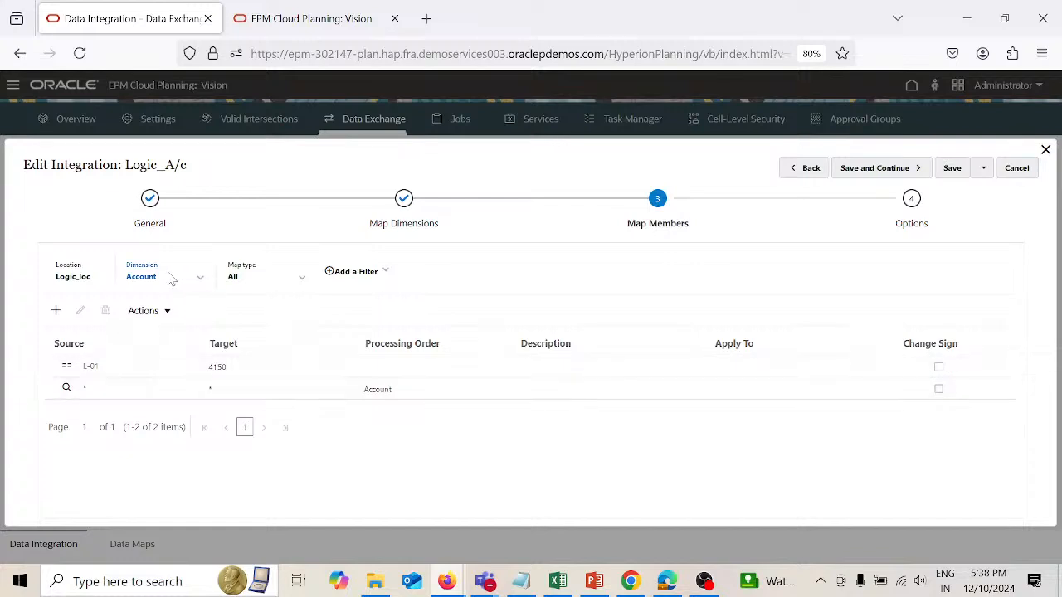
# Step: Add a Like member mapping for the Entity dimension with source *, target * and processing order Entity
pyautogui.click(202, 280)
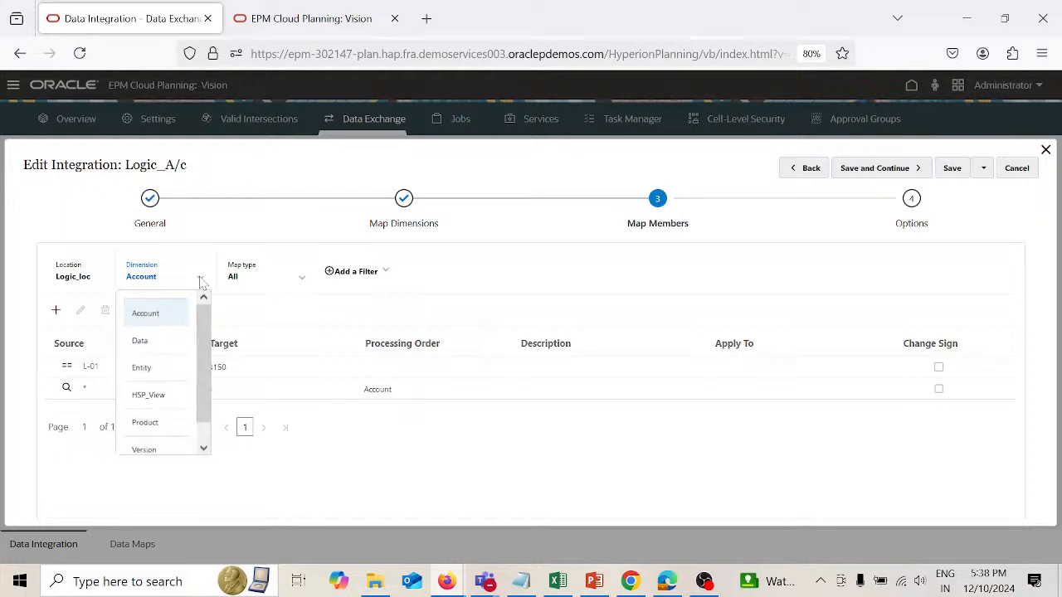
pyautogui.click(141, 368)
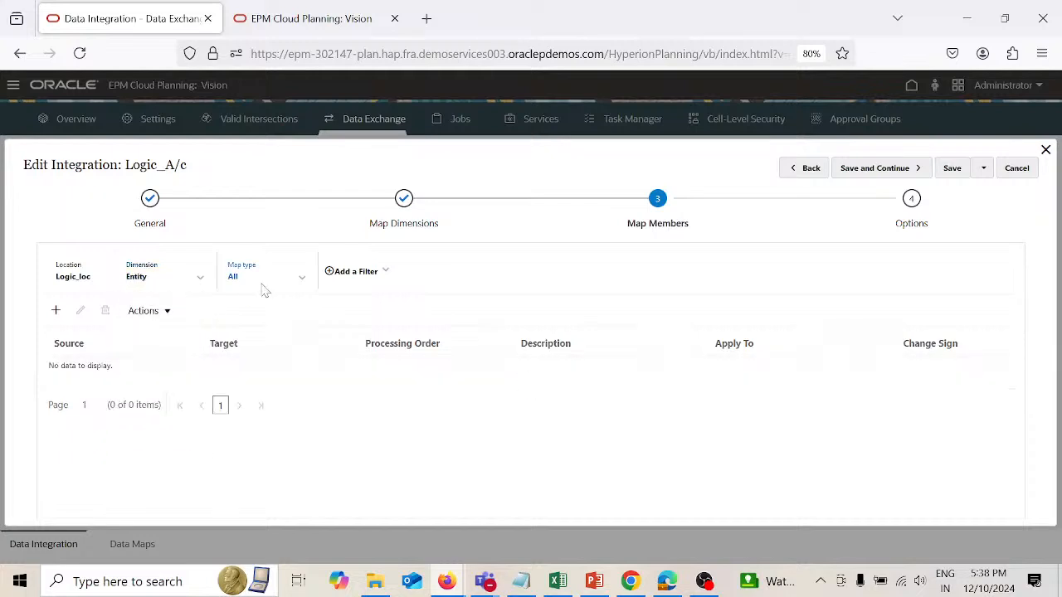
pyautogui.click(302, 281)
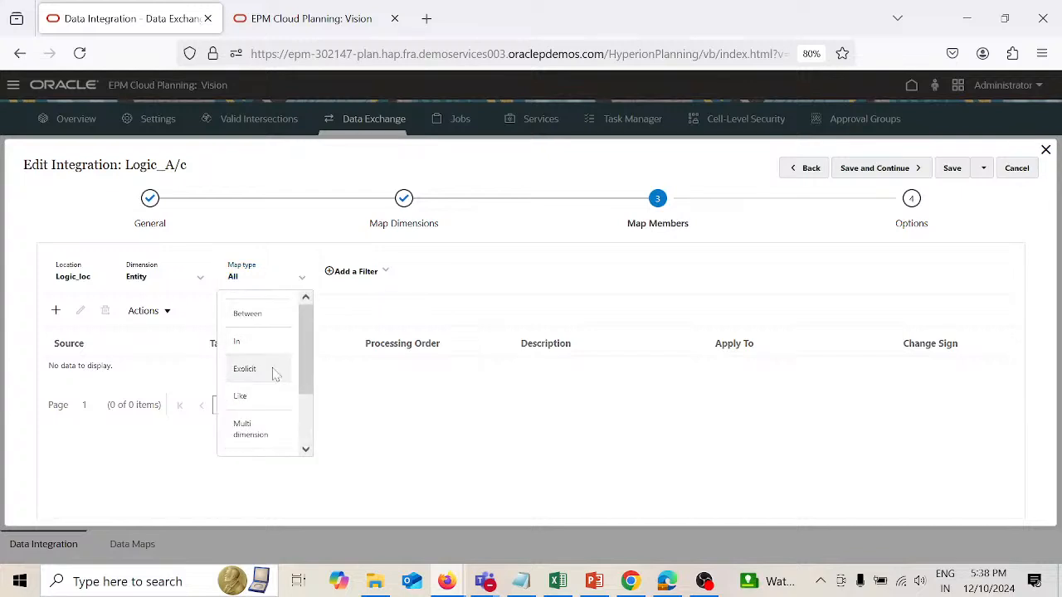
pyautogui.click(273, 395)
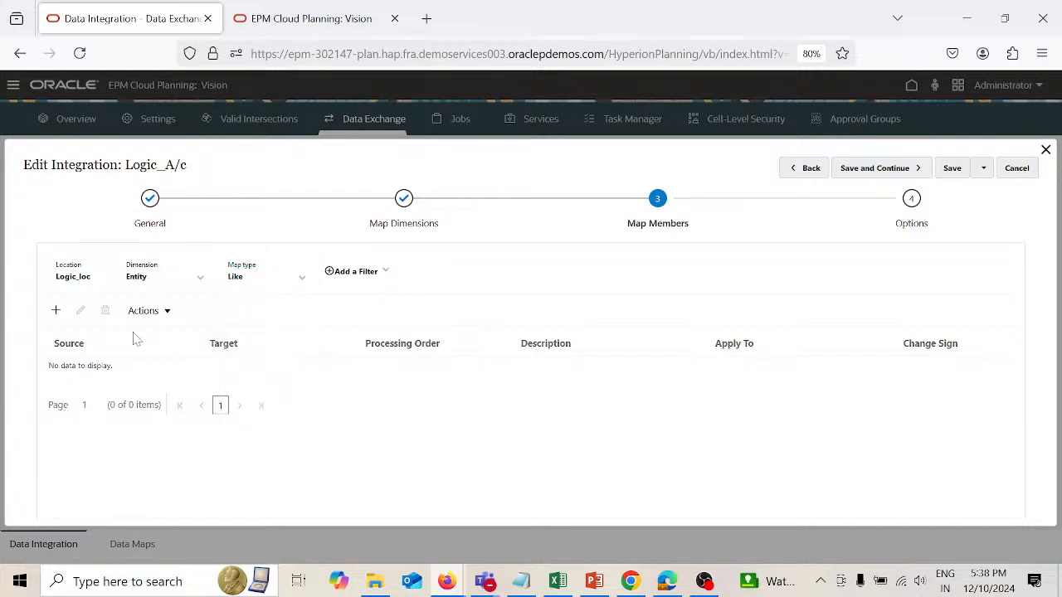
pyautogui.click(57, 310)
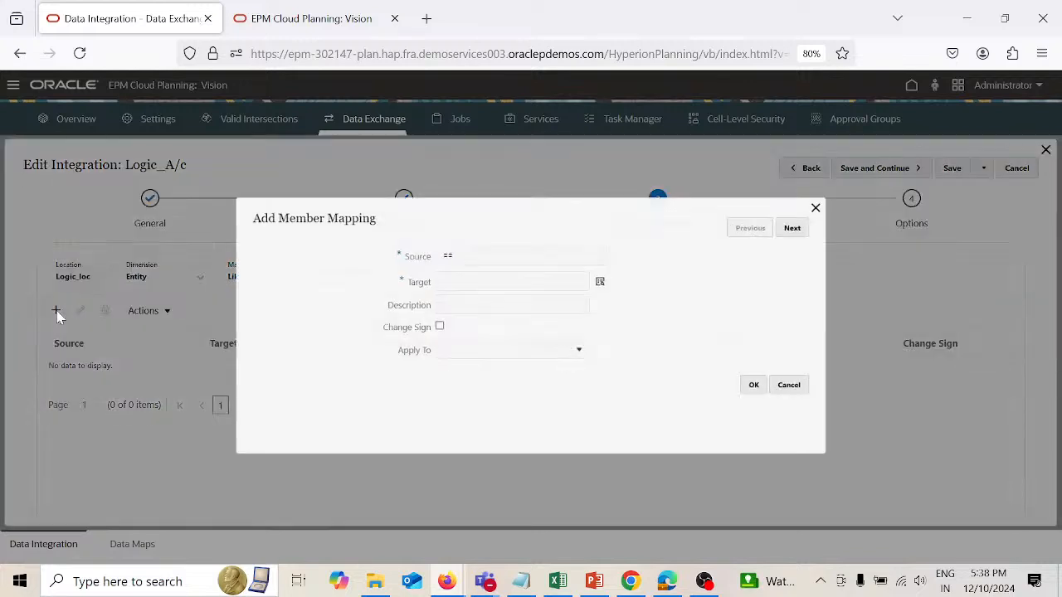
pyautogui.click(498, 250)
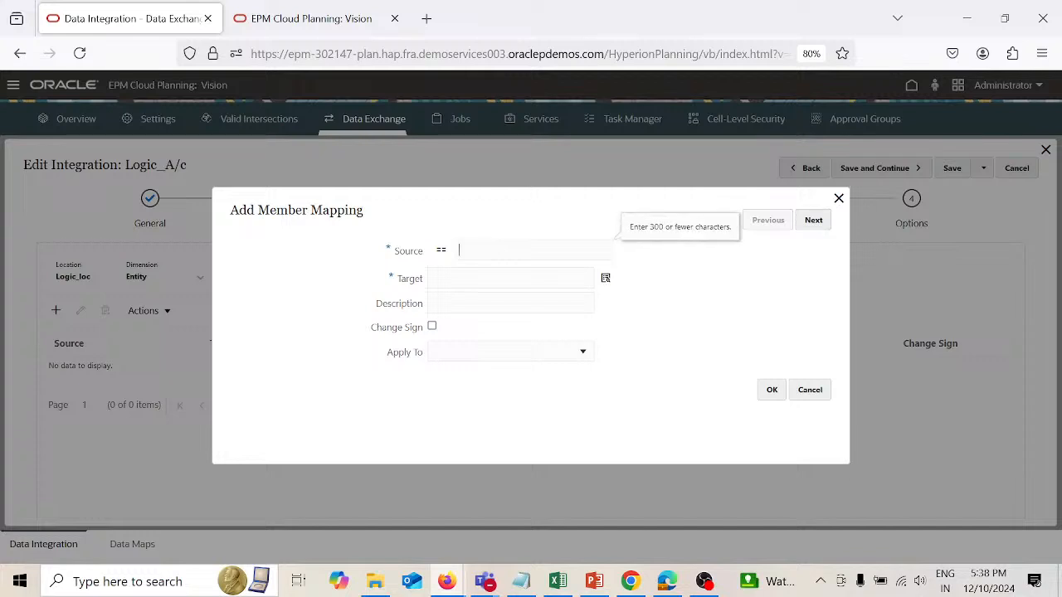
pyautogui.click(497, 279)
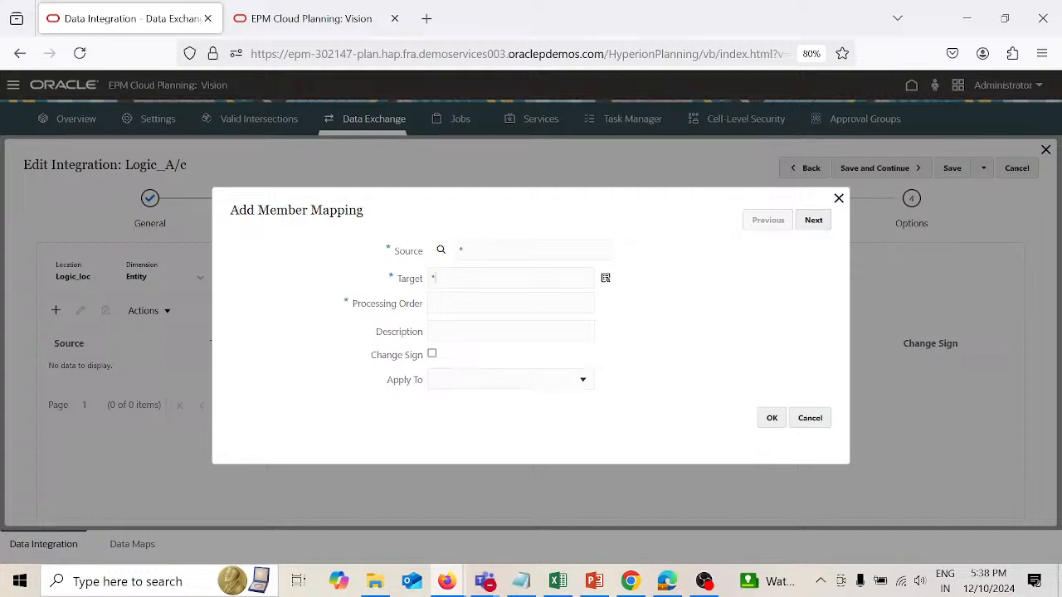
pyautogui.click(498, 304)
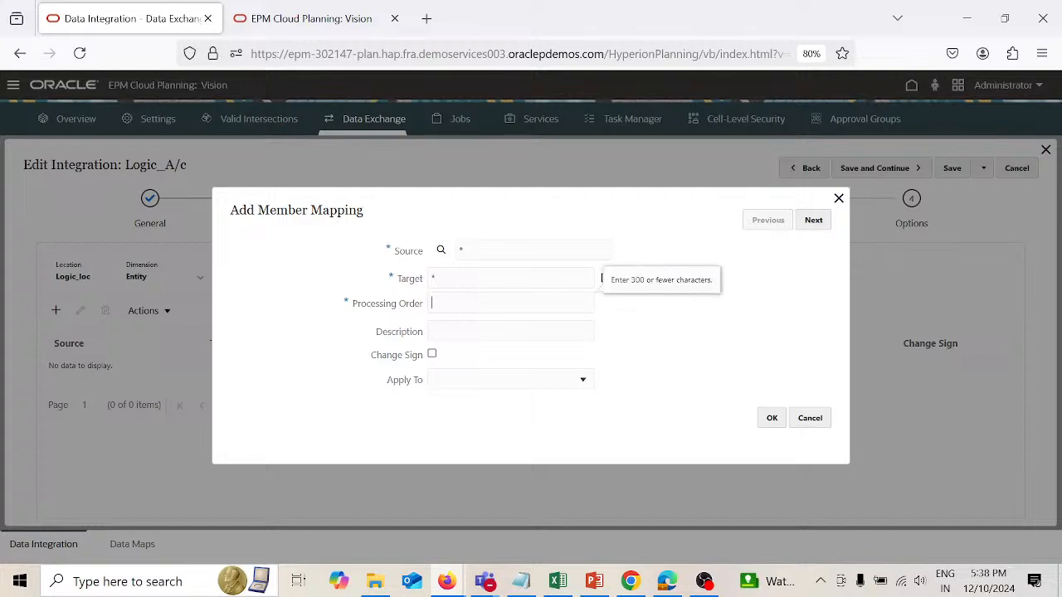
pyautogui.write('Entity')
pyautogui.click(767, 417)
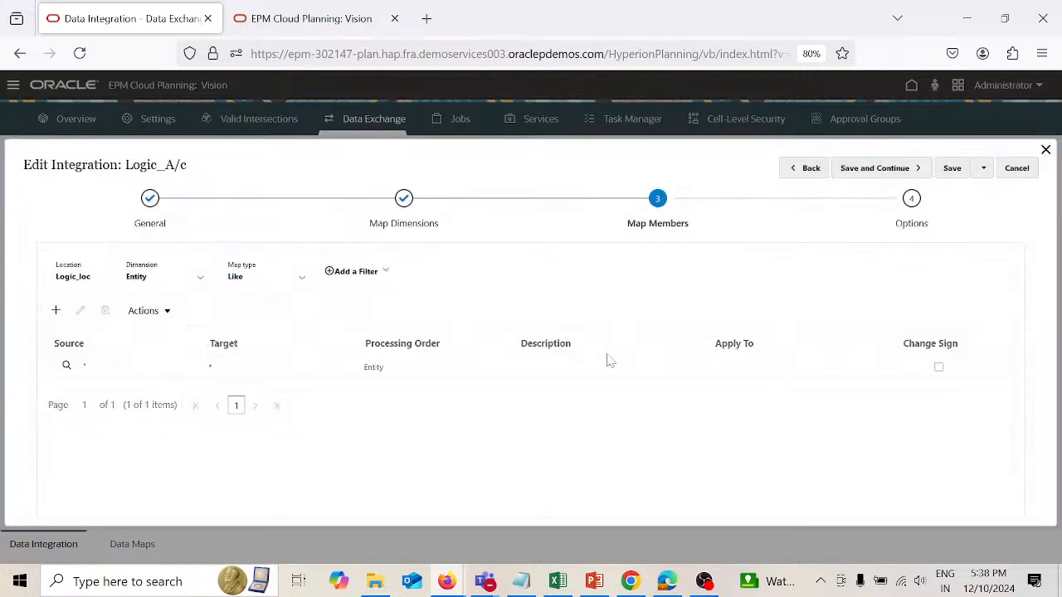
# Step: Add a Like member mapping for the HSP_View dimension with source *, target BaseData and processing order HSP_View
pyautogui.click(200, 279)
pyautogui.click(162, 396)
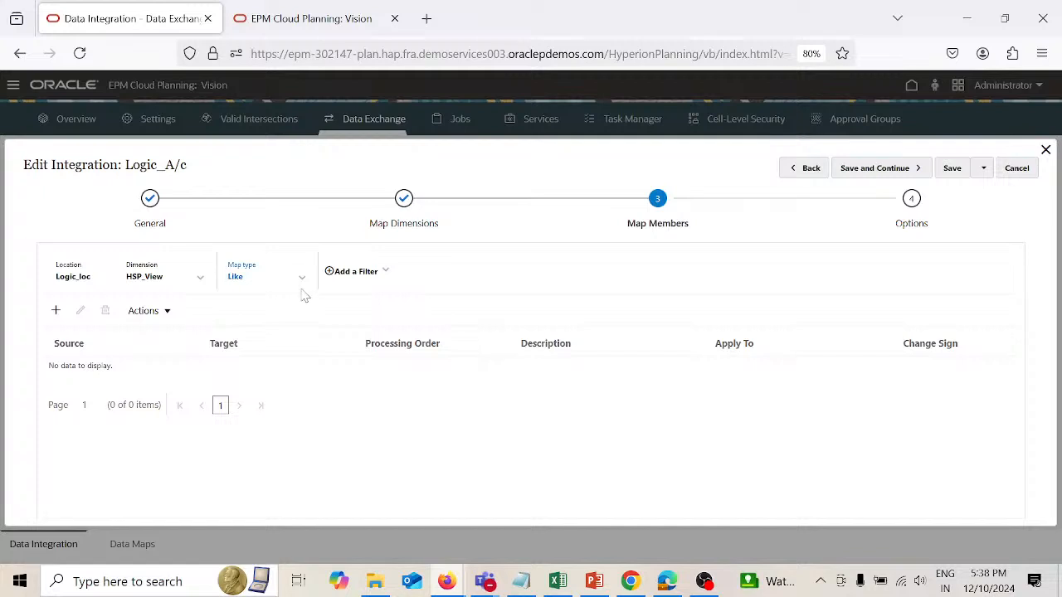
pyautogui.click(56, 312)
pyautogui.click(533, 251)
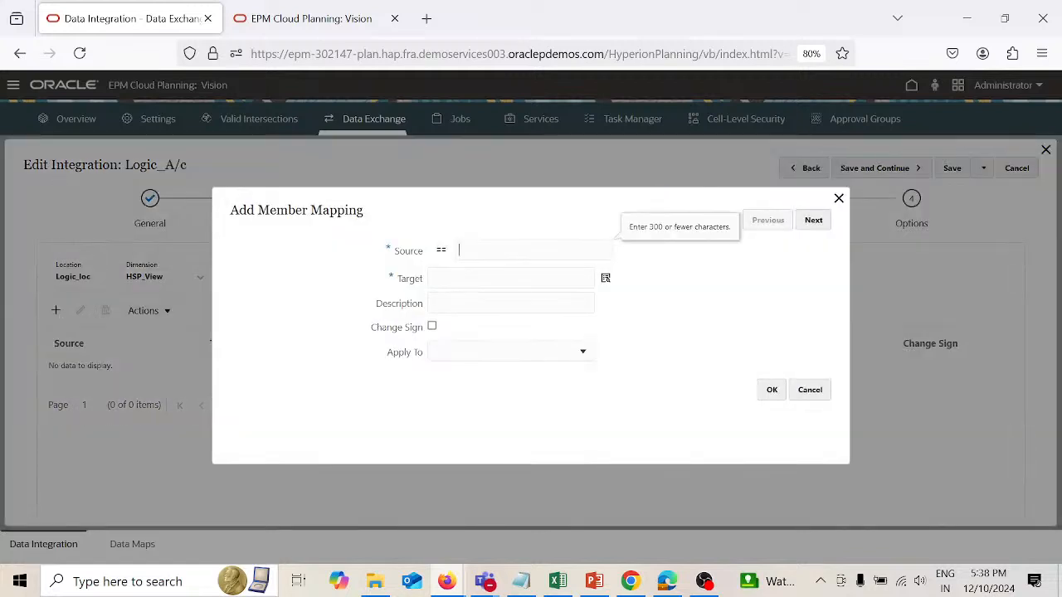
pyautogui.write('*')
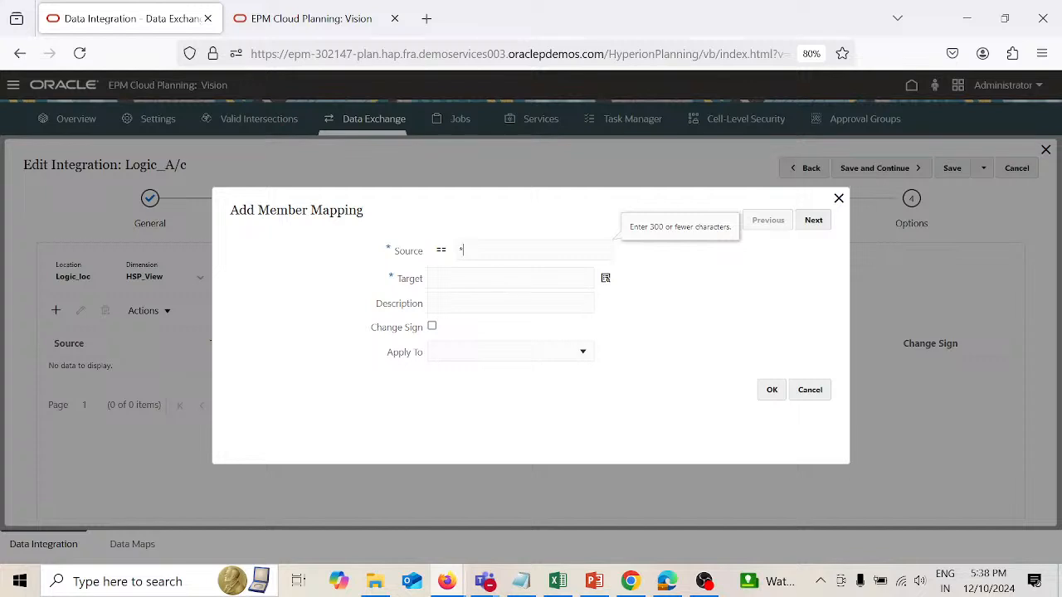
pyautogui.click(511, 278)
pyautogui.write('BaseData')
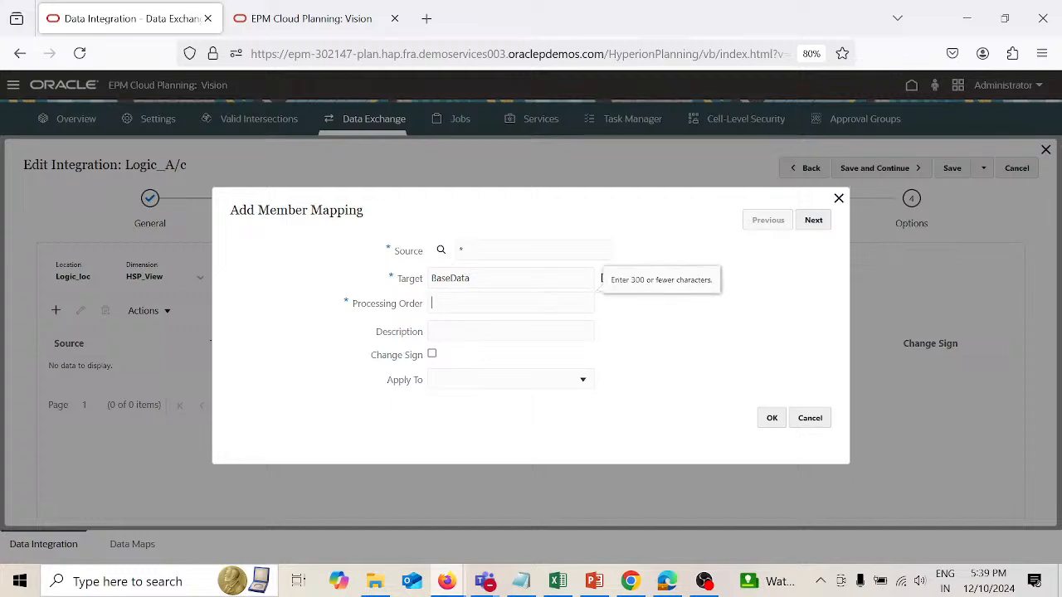
pyautogui.write('HSP')
pyautogui.write('_BV')
pyautogui.press('BackSpace')
pyautogui.press('BackSpace')
pyautogui.write('View')
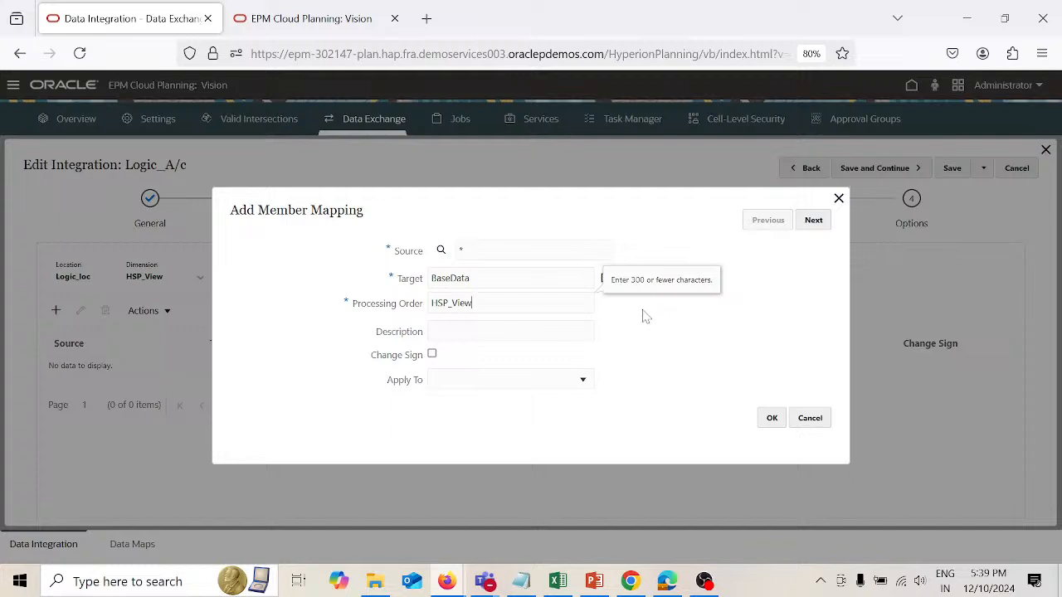
pyautogui.click(772, 420)
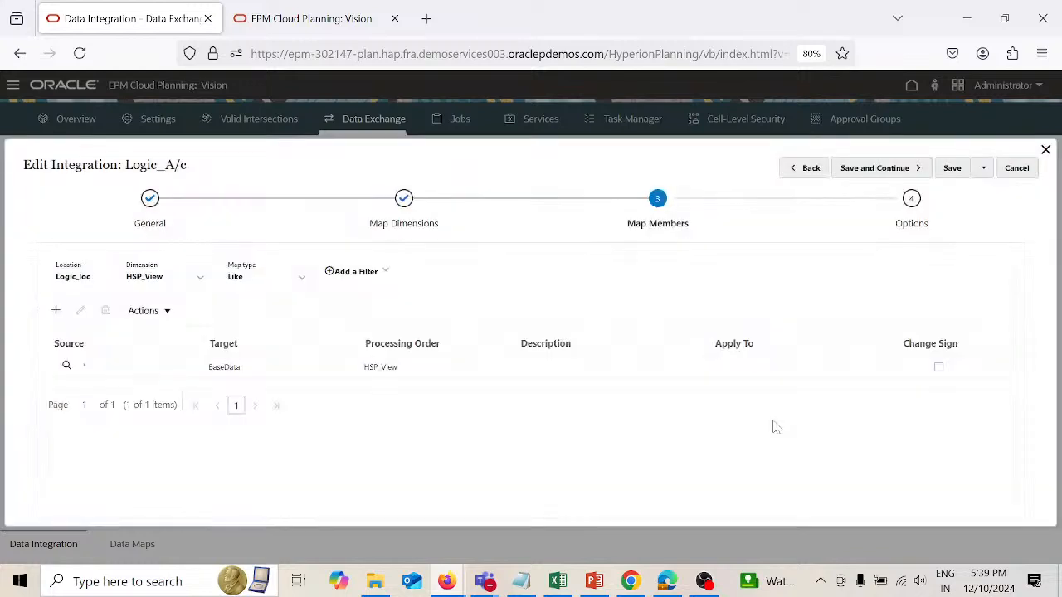
# Step: Add a Like member mapping for the Product dimension with source *, target P_000 and processing order Product
pyautogui.click(199, 279)
pyautogui.click(146, 424)
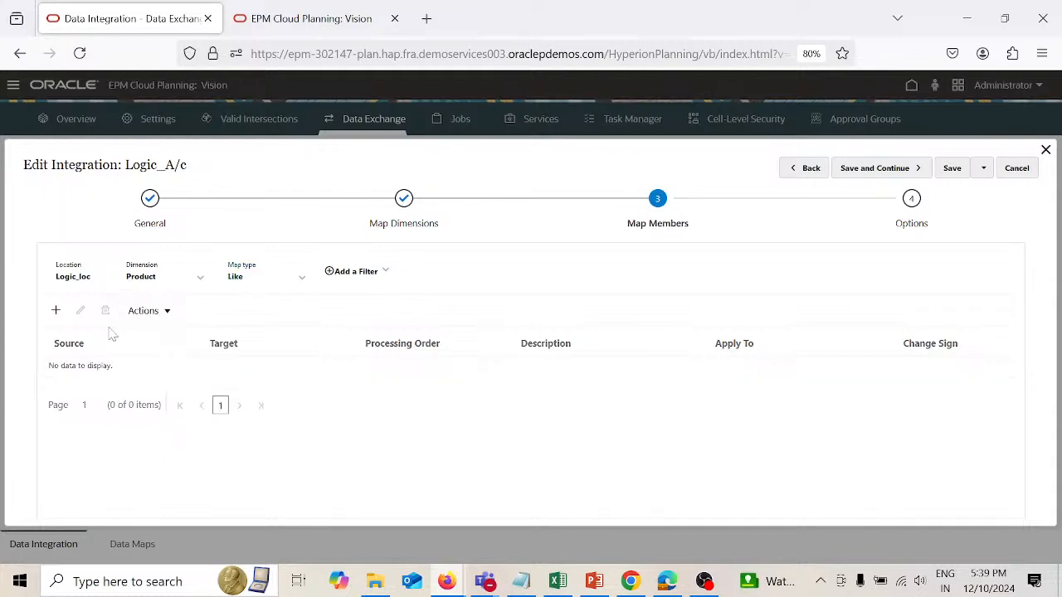
pyautogui.click(56, 311)
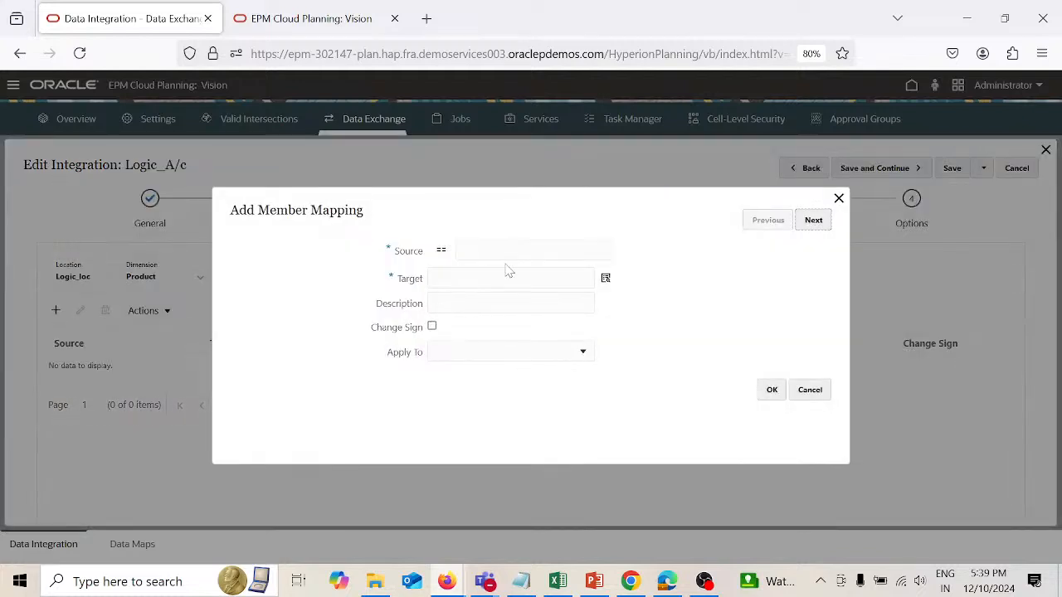
pyautogui.click(458, 249)
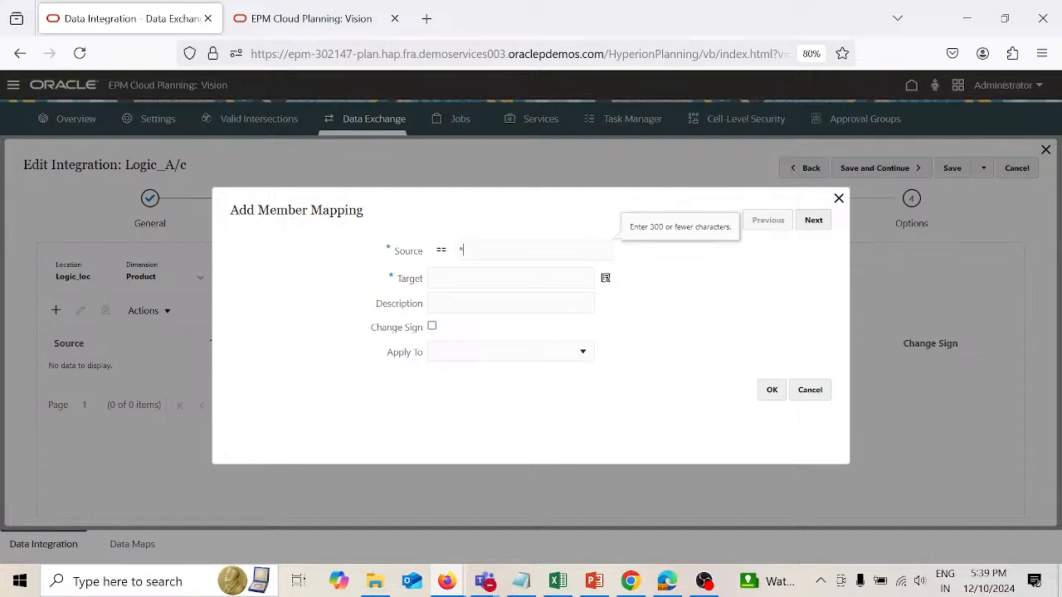
pyautogui.write('*')
pyautogui.press('Tab')
pyautogui.write('P_000')
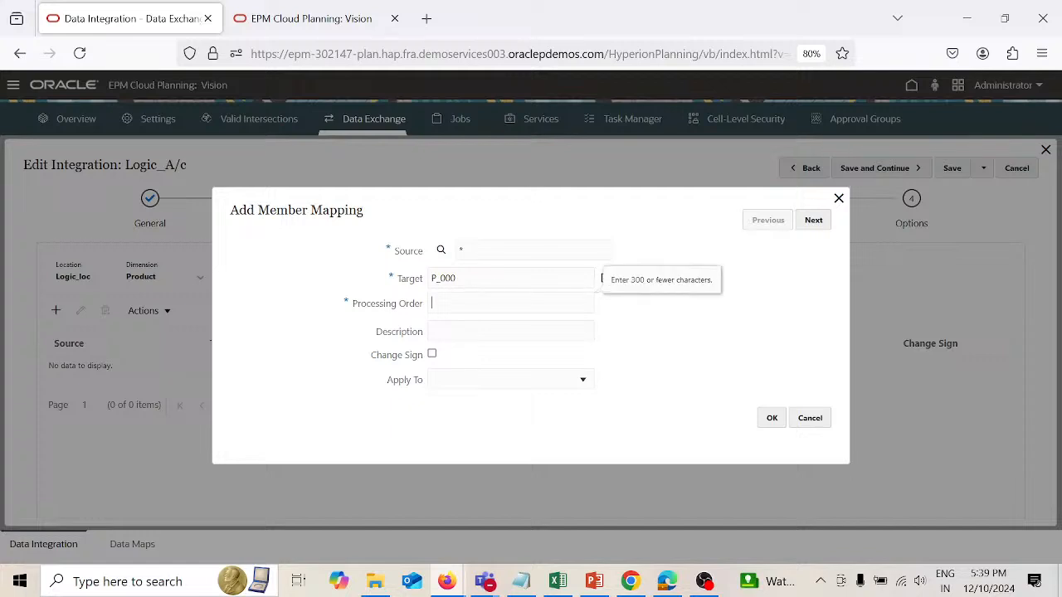
pyautogui.write('Product')
pyautogui.click(772, 419)
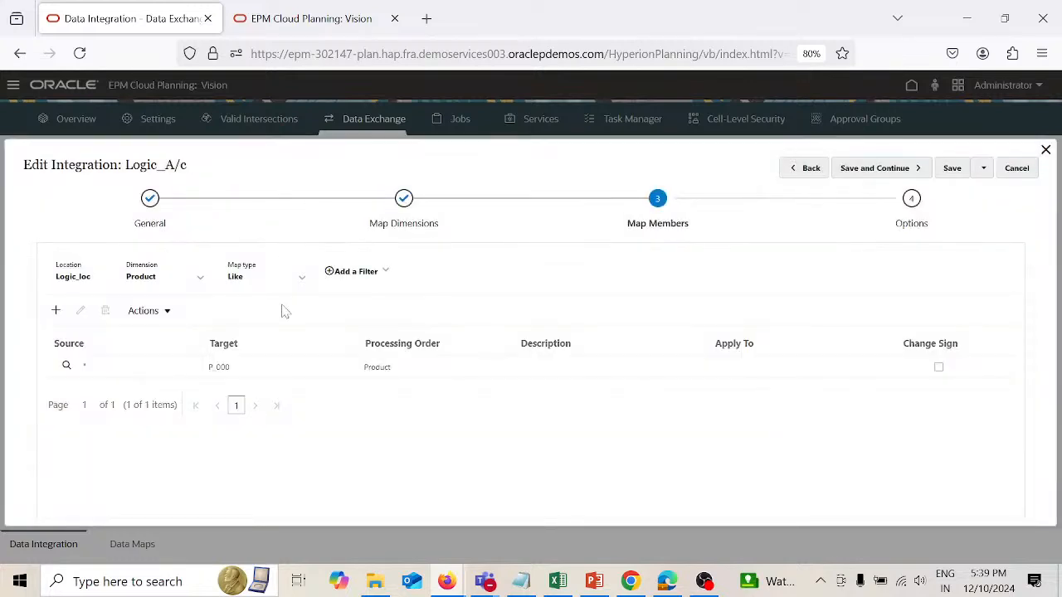
# Step: Add a Like member mapping for the Version dimension with source *, target Working and processing order Version
pyautogui.click(202, 282)
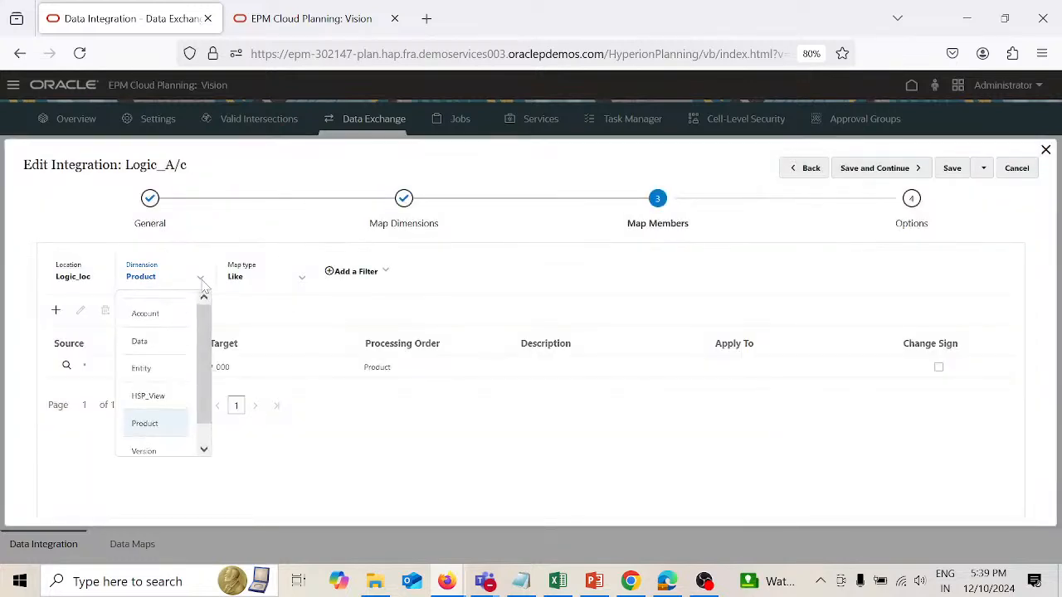
pyautogui.click(158, 454)
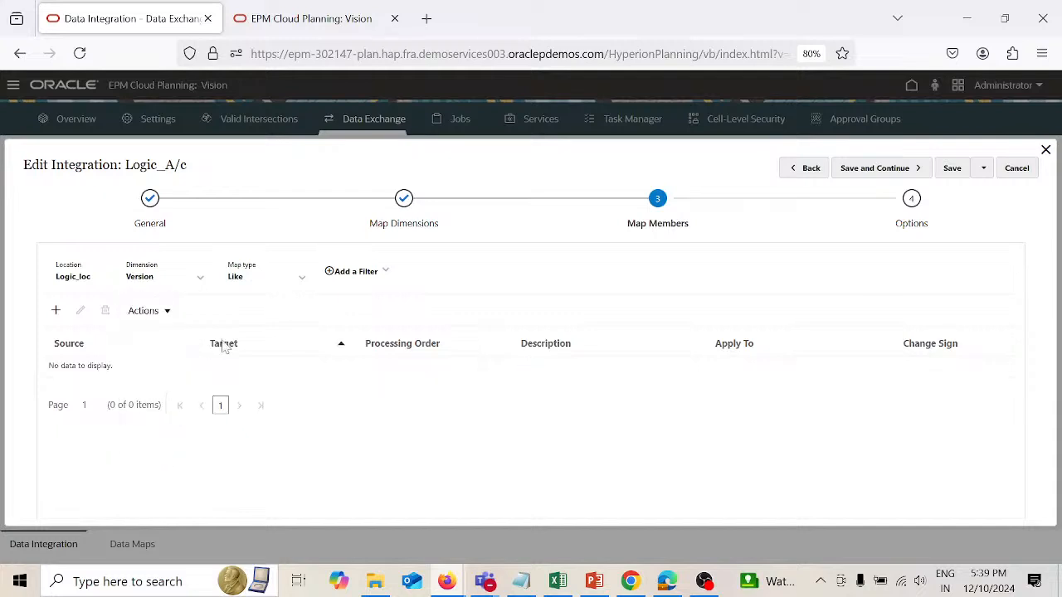
pyautogui.click(56, 311)
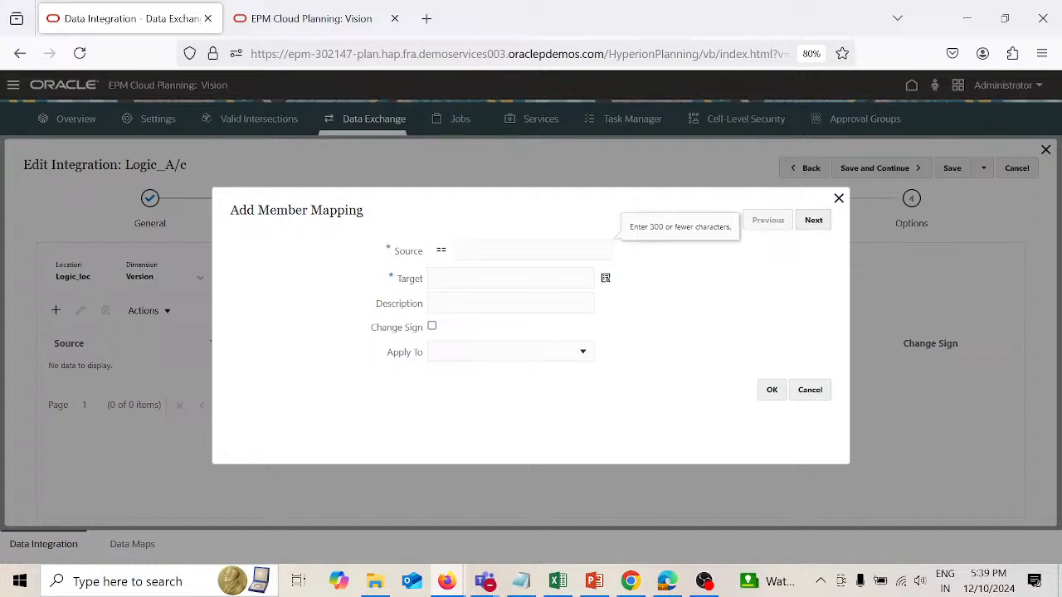
pyautogui.write('*')
pyautogui.press('Tab')
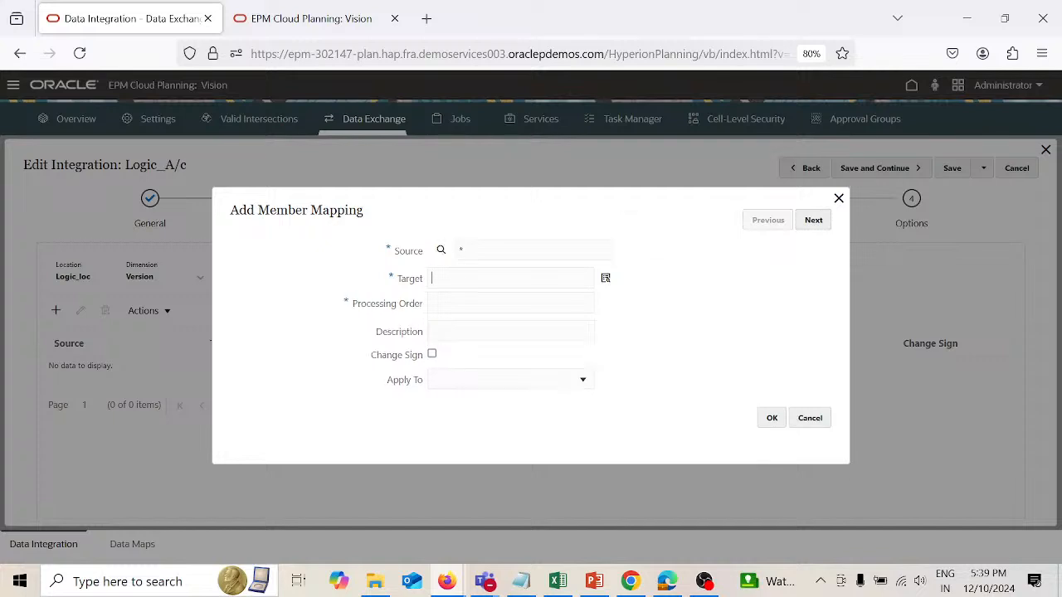
pyautogui.write('Working')
pyautogui.press('Tab')
pyautogui.write('V')
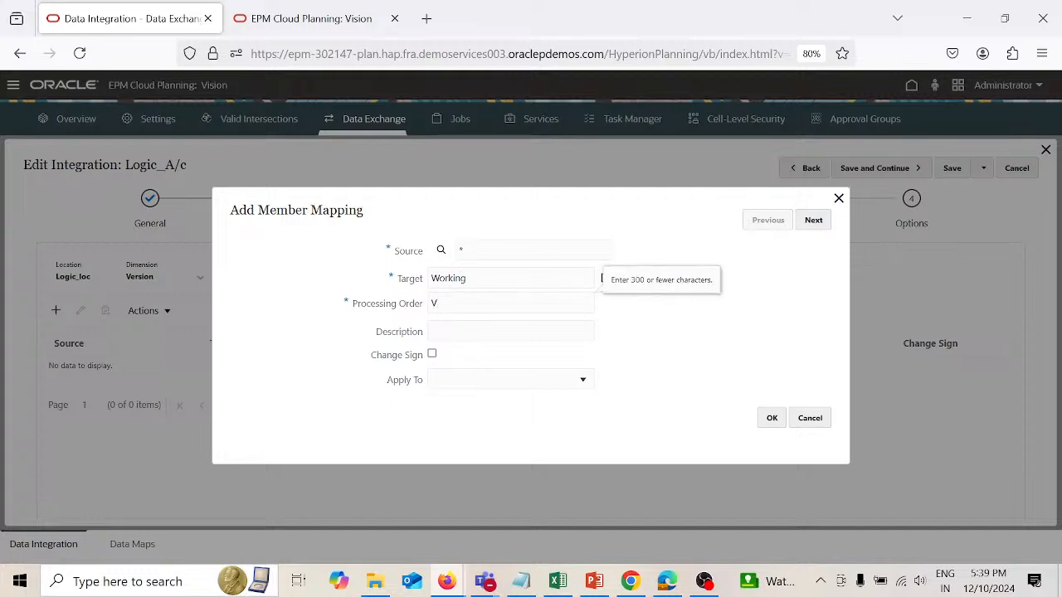
pyautogui.write('ersion')
pyautogui.click(771, 417)
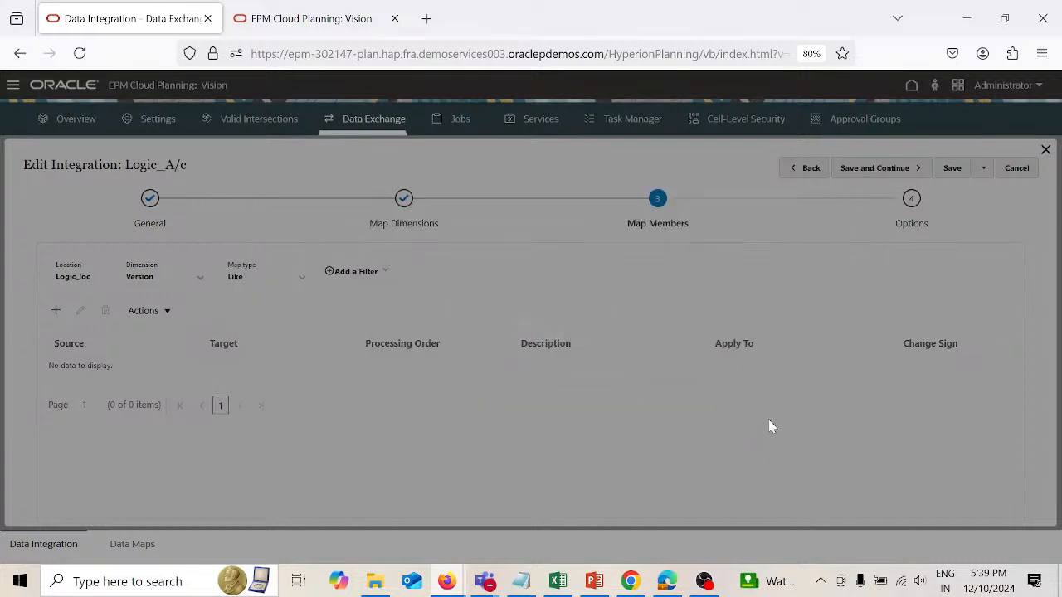
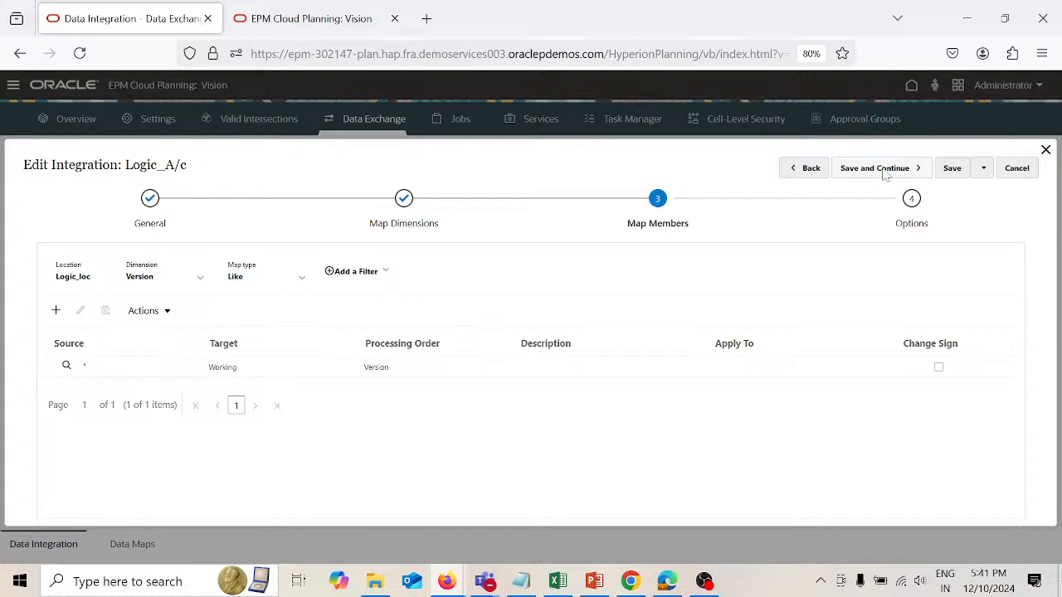
# Step: Save the Logic_A/c member mappings, continue to the integration's options stage, and save and close the integration
pyautogui.click(885, 169)
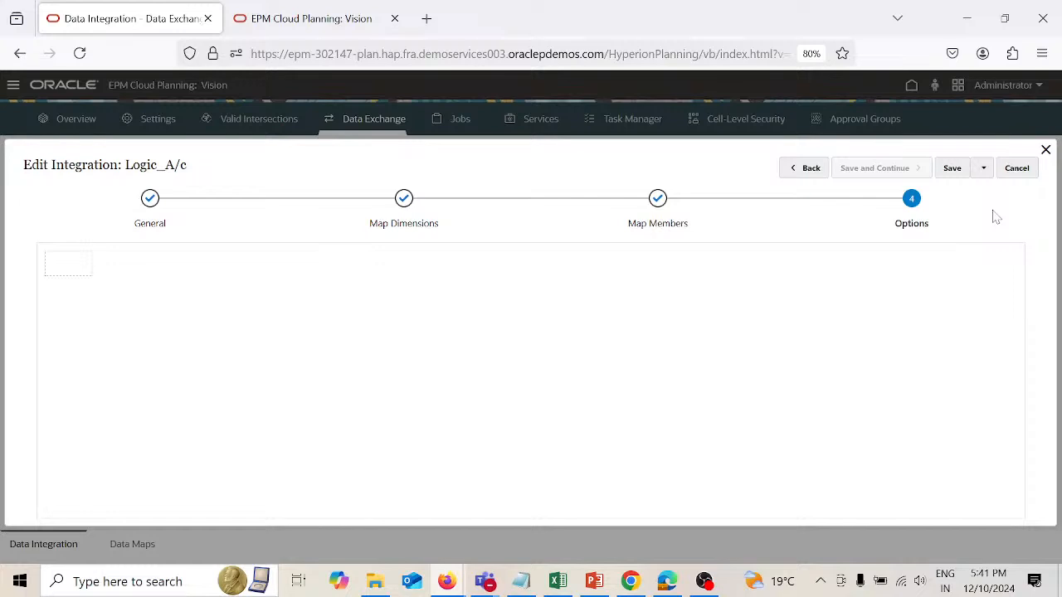
pyautogui.click(984, 170)
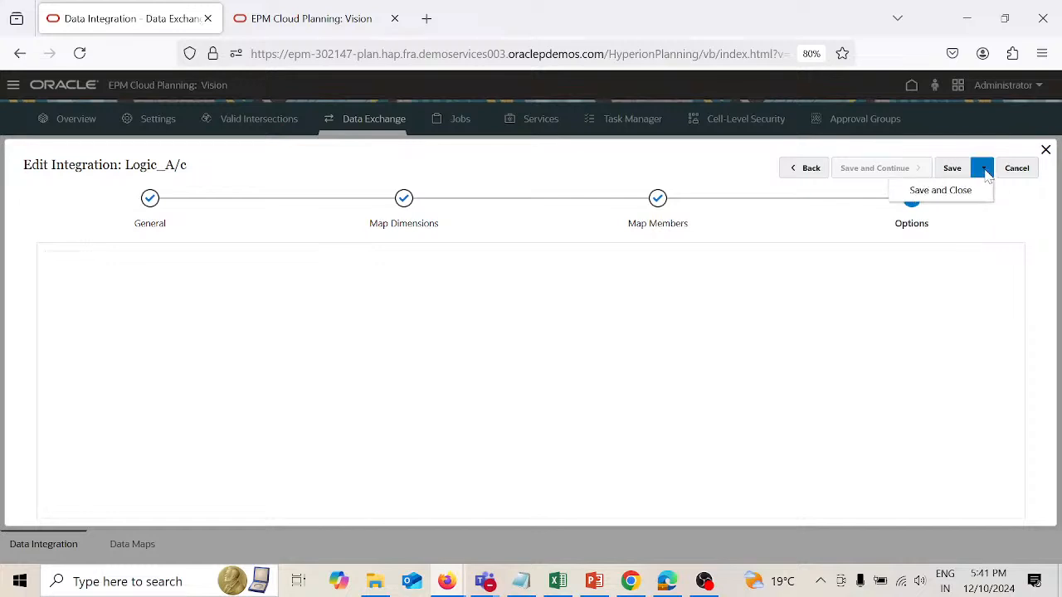
pyautogui.click(950, 190)
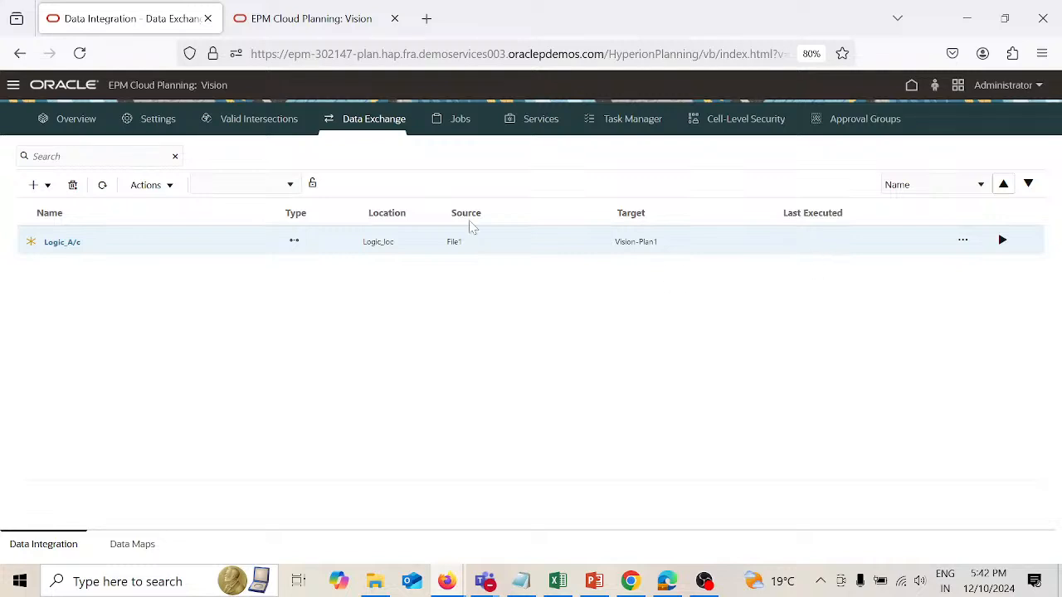
# Step: Reopen the Logic_A/c integration, check its Options page, and close it
pyautogui.click(173, 190)
pyautogui.click(336, 331)
pyautogui.click(73, 245)
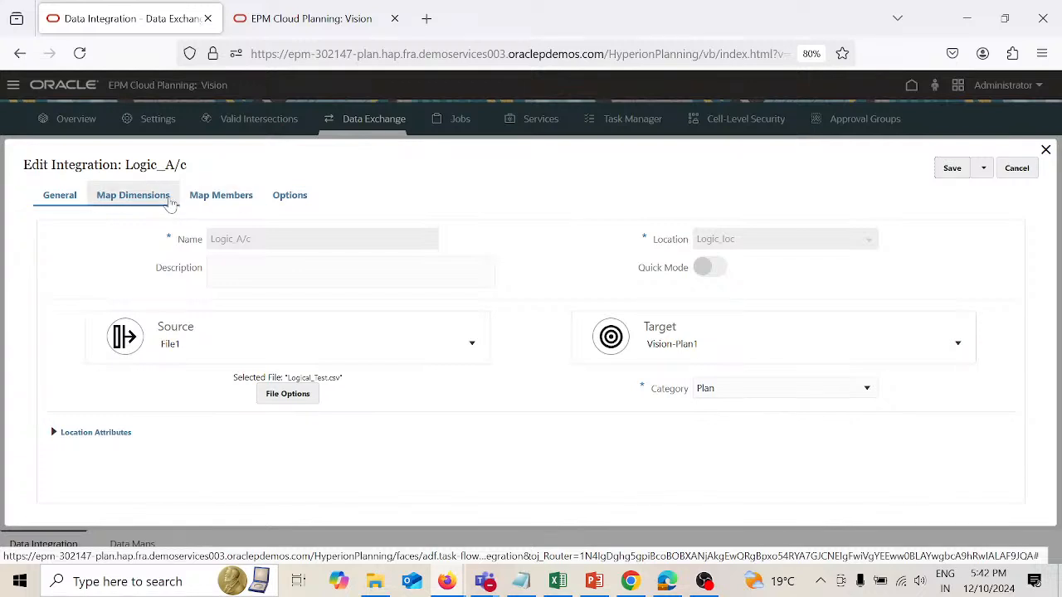
pyautogui.click(298, 204)
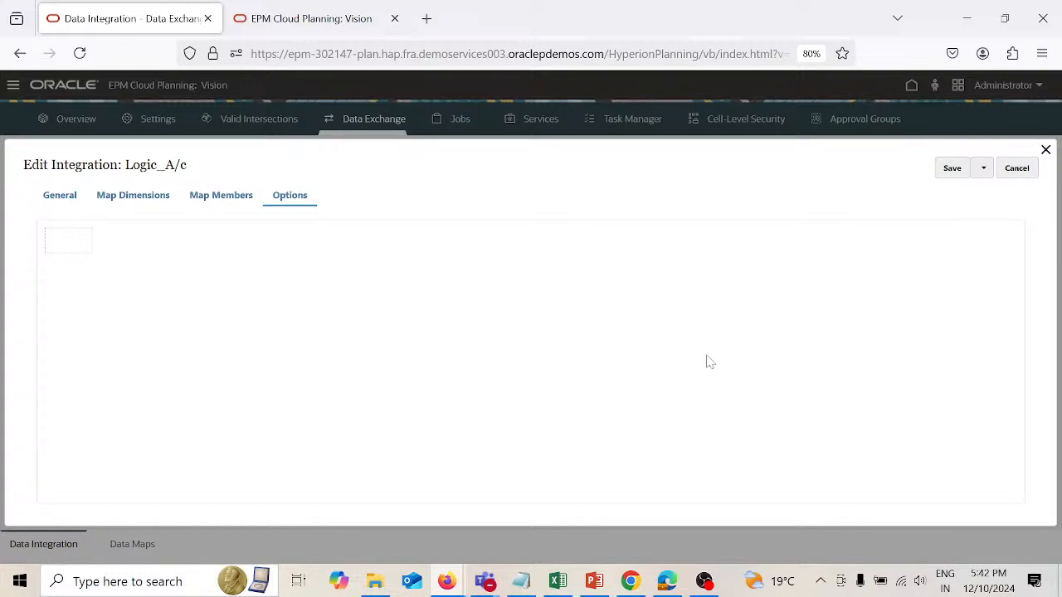
pyautogui.click(1046, 150)
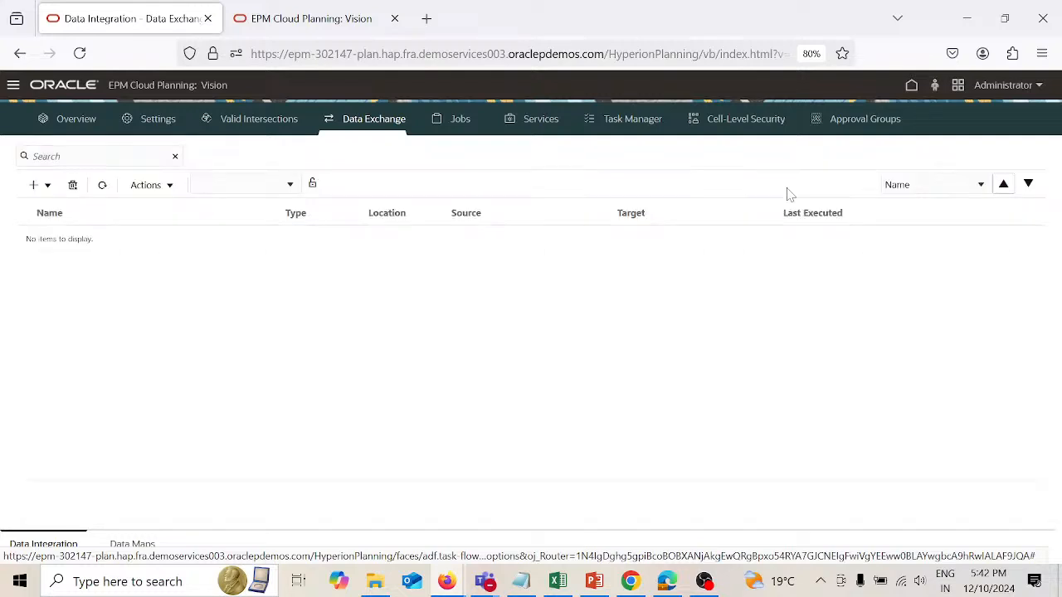
# Step: Dismiss the Logic_A/c run dialog, reload the Vision application from its home page, and reopen Data Exchange
pyautogui.click(1002, 241)
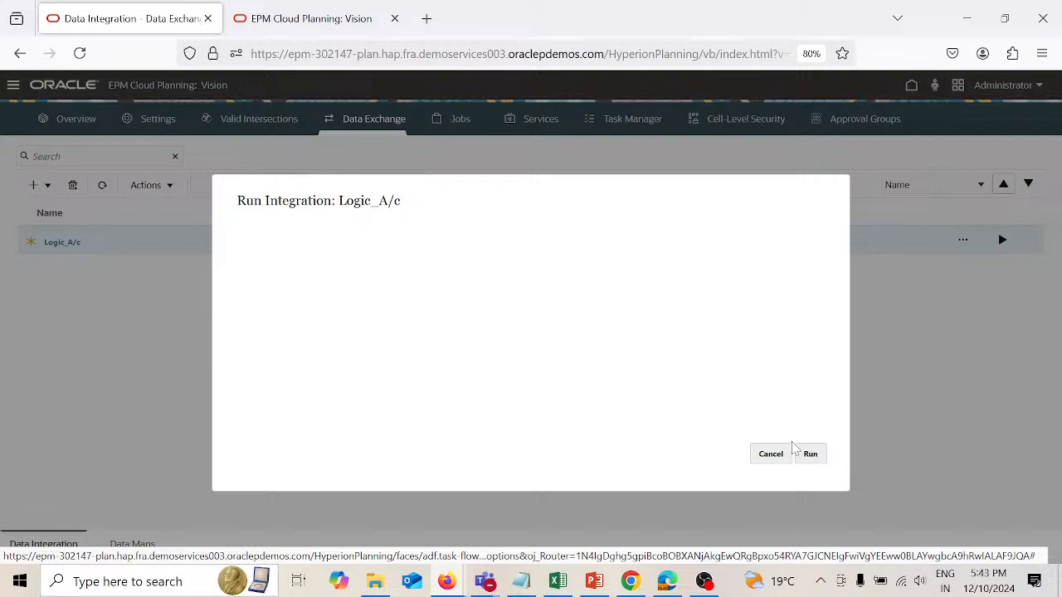
pyautogui.click(774, 455)
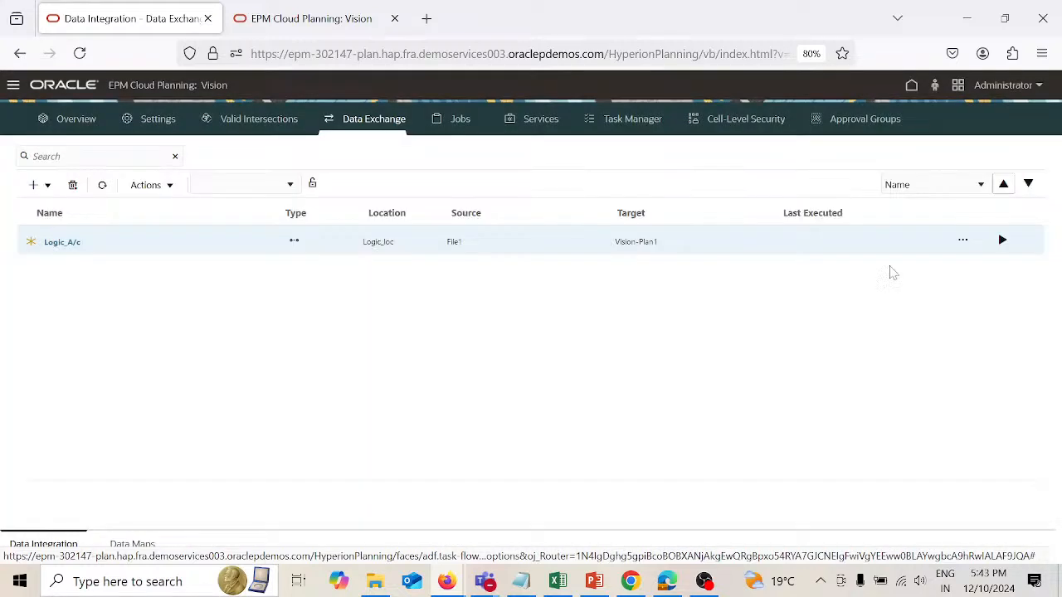
pyautogui.click(912, 88)
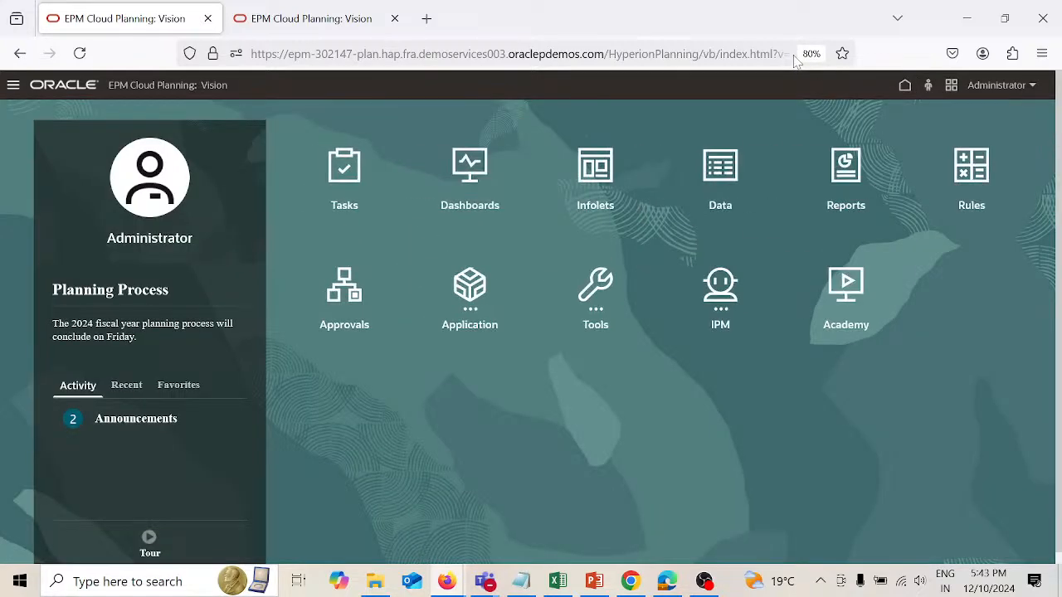
pyautogui.click(795, 58)
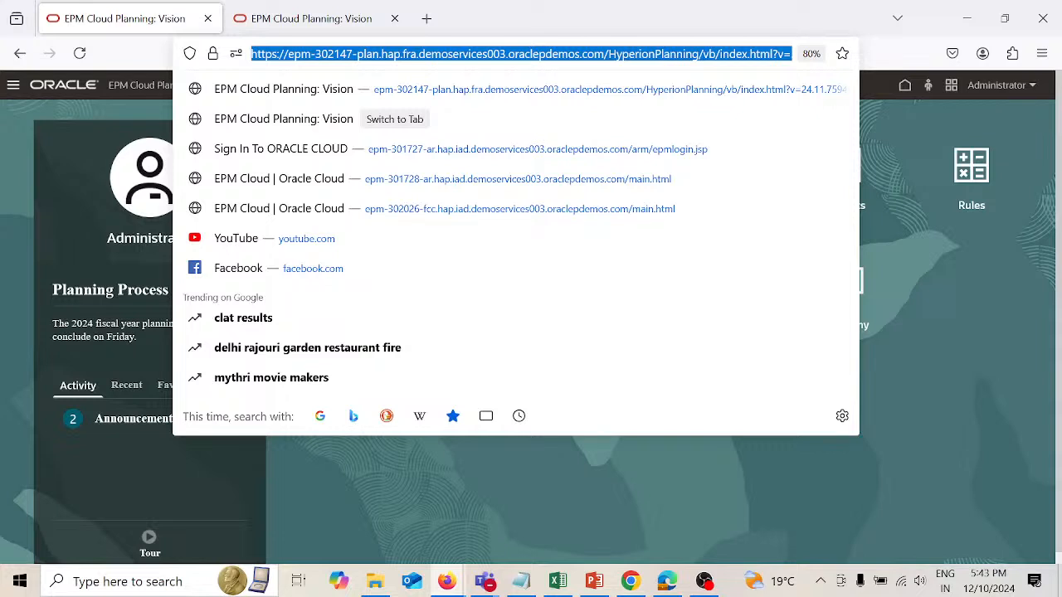
pyautogui.press('Return')
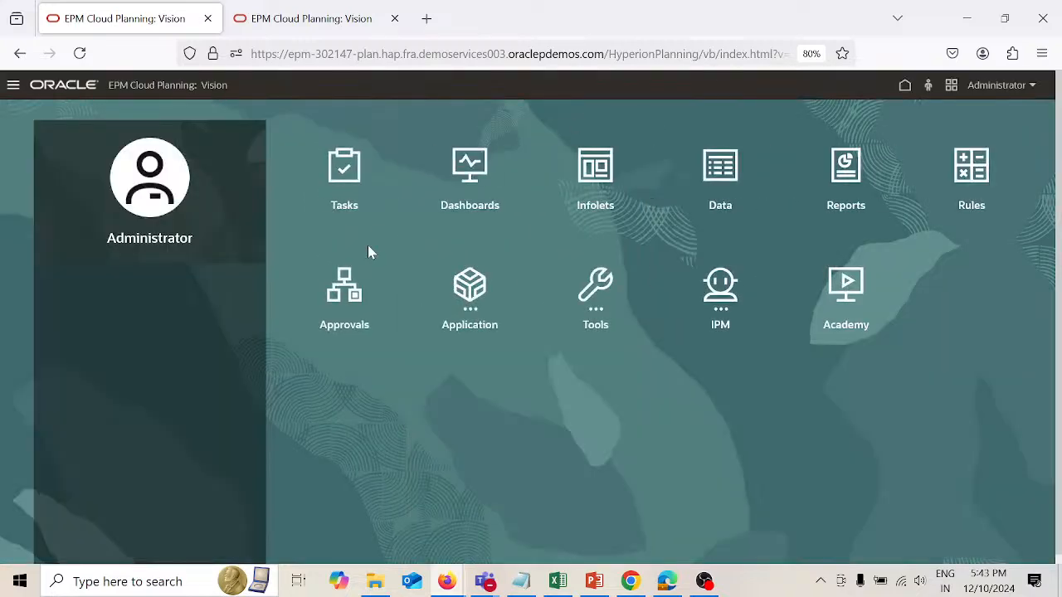
pyautogui.click(480, 286)
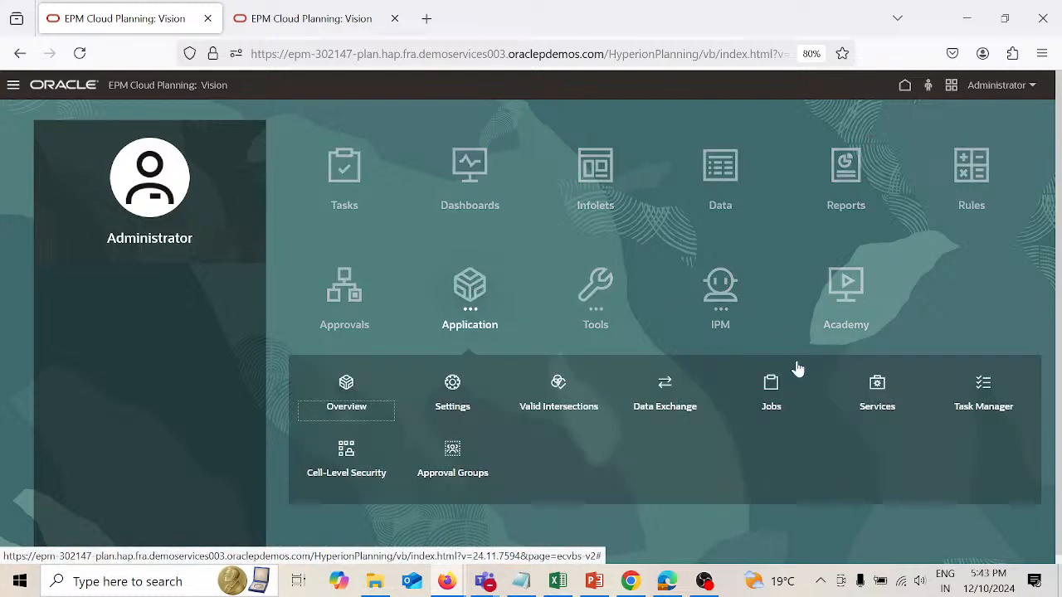
pyautogui.click(671, 390)
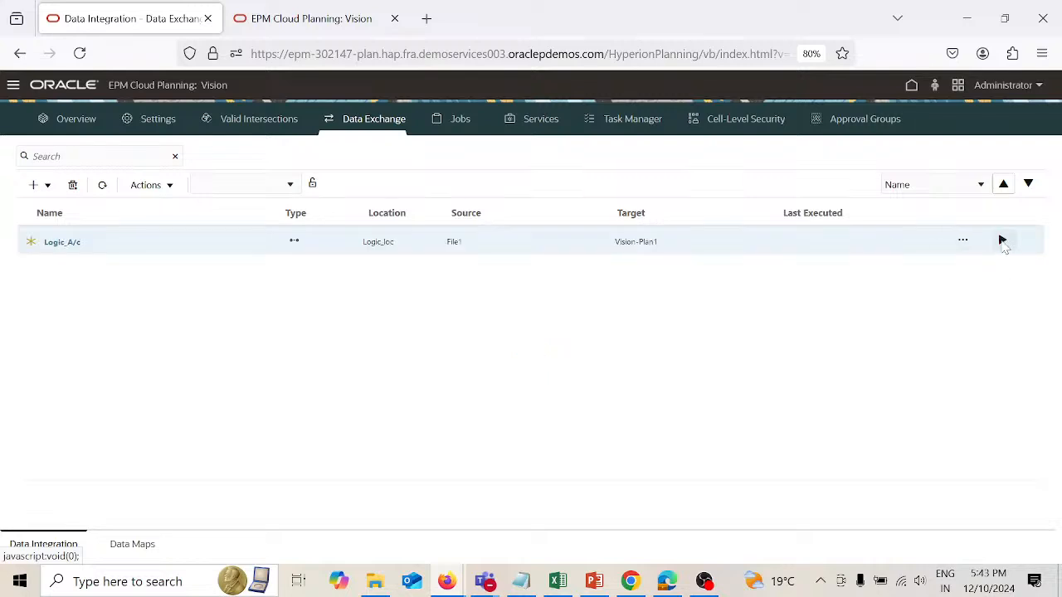
# Step: Try to run the Logic_A/c integration and close the execution window
pyautogui.click(1002, 240)
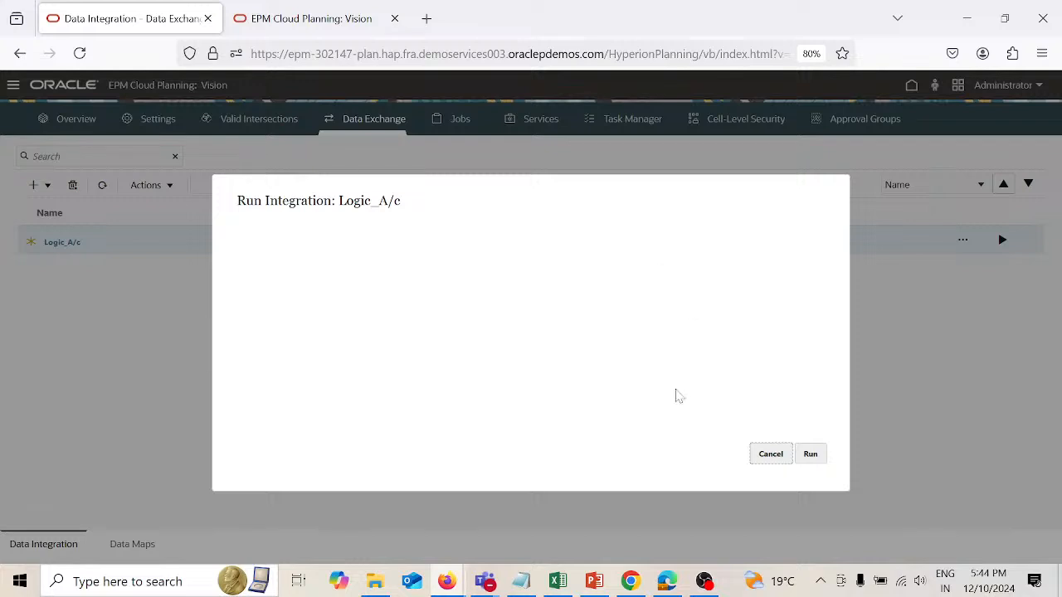
pyautogui.click(811, 454)
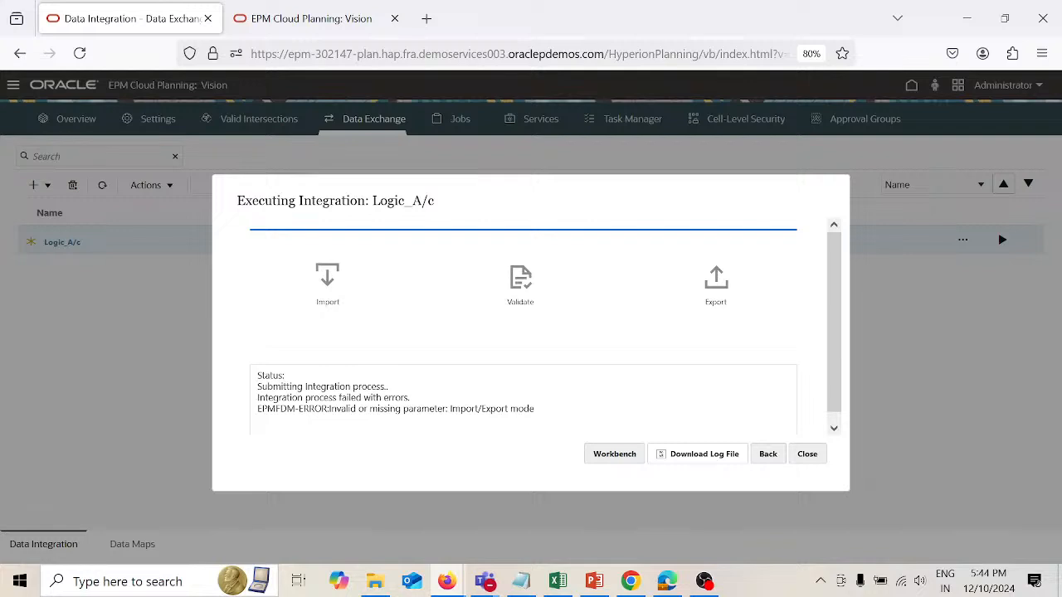
pyautogui.click(808, 456)
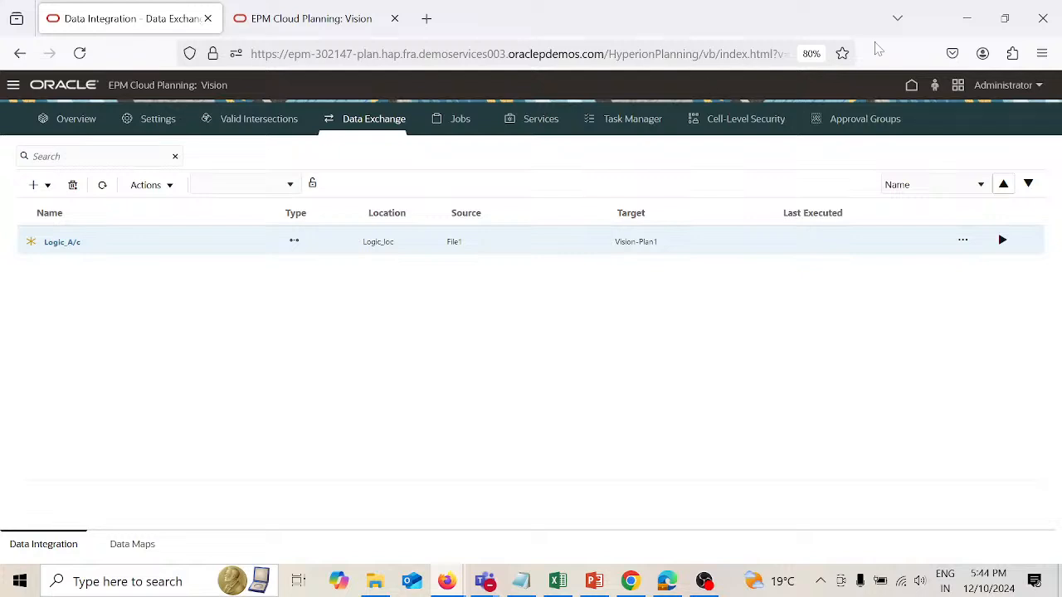
# Step: Return this environment to its home page, switch to the epm-302157 Vision environment, reload it, and open its Data Exchange page
pyautogui.click(912, 88)
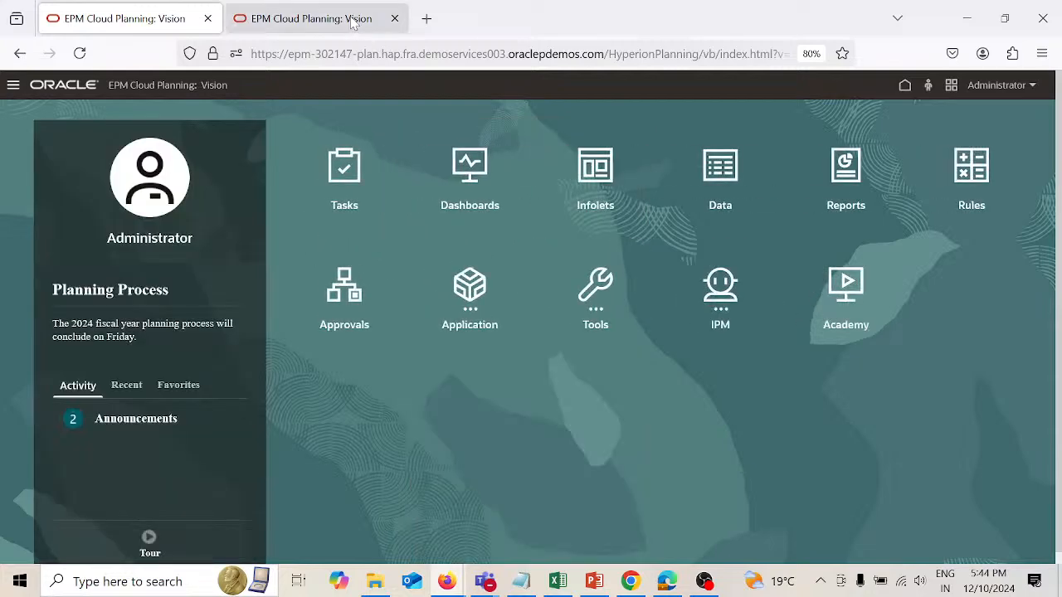
pyautogui.click(354, 20)
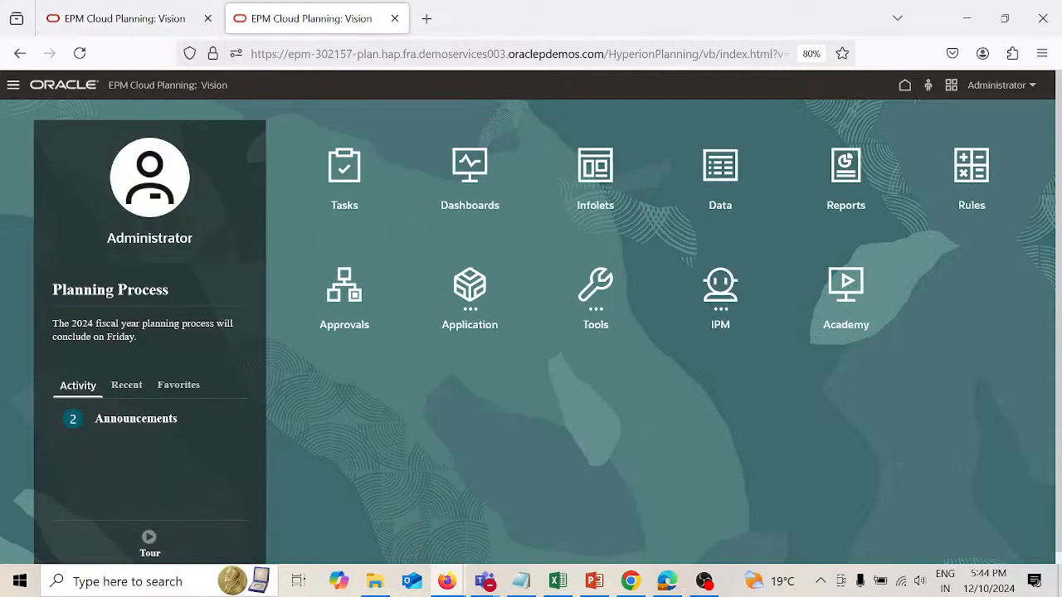
pyautogui.click(515, 54)
pyautogui.press('Return')
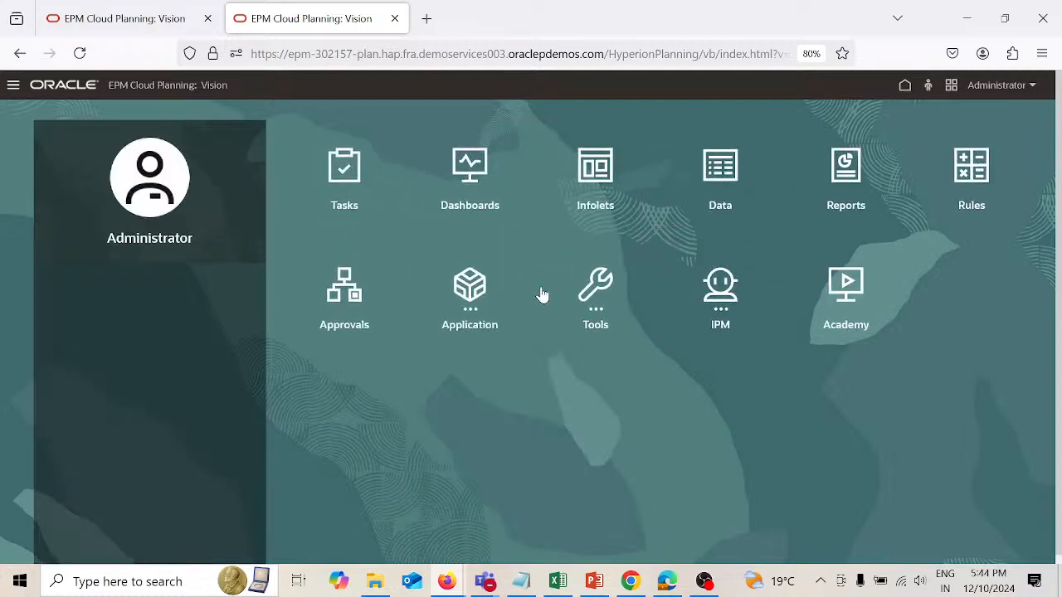
pyautogui.click(475, 299)
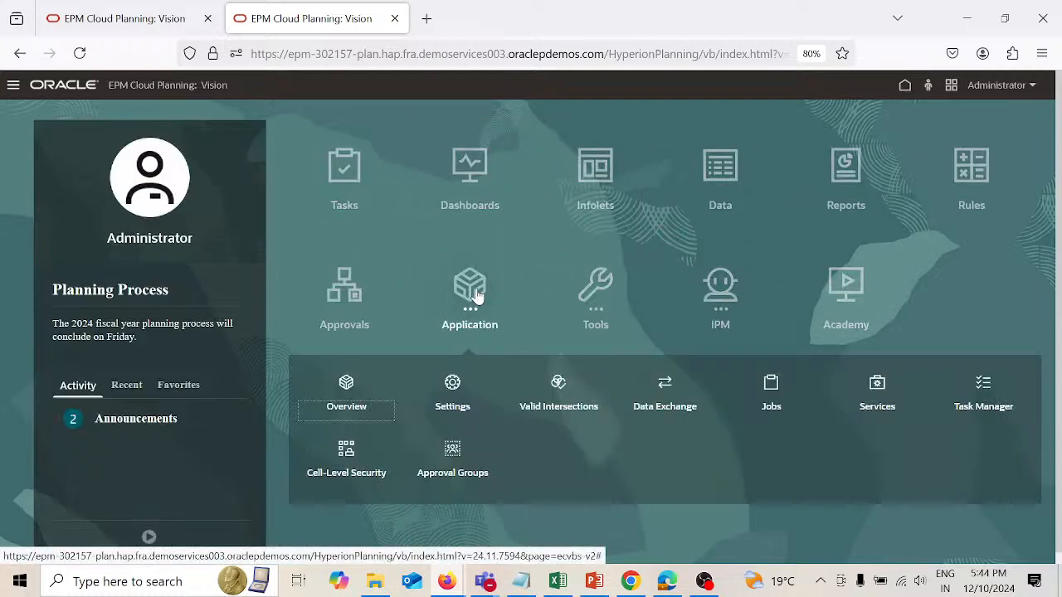
pyautogui.click(673, 387)
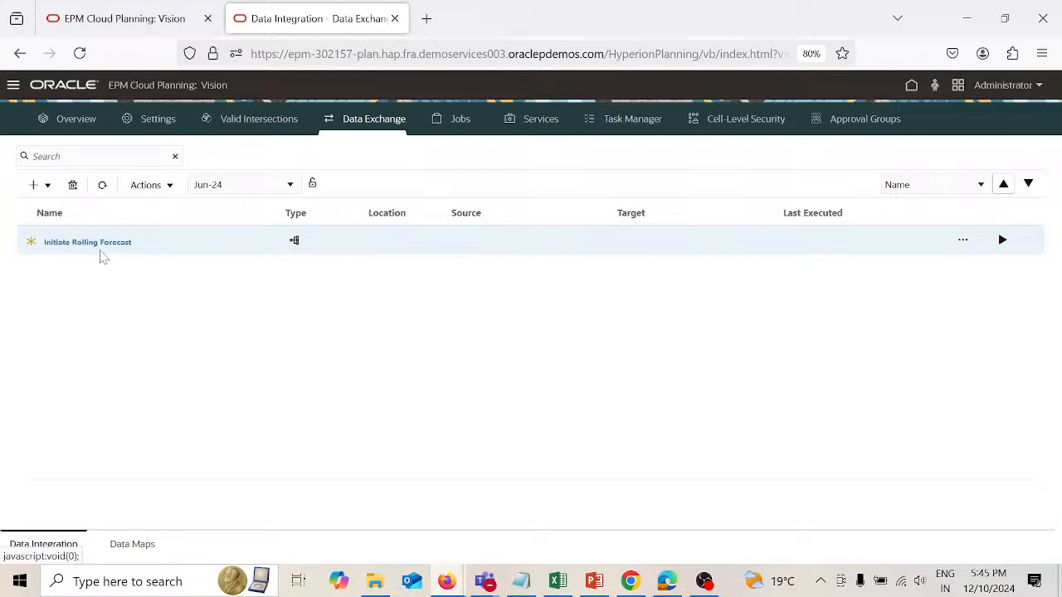
# Step: Try to set the Data Integration period to Jan-22 in the epm-302157 environment
pyautogui.click(290, 185)
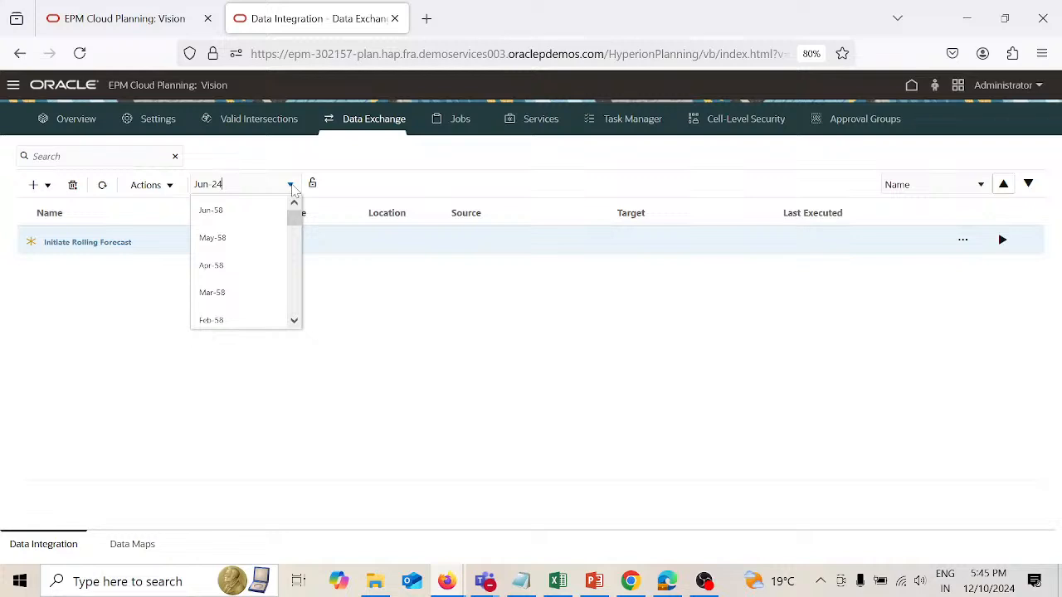
pyautogui.press('BackSpace')
pyautogui.press('BackSpace')
pyautogui.press('BackSpace')
pyautogui.press('BackSpace')
pyautogui.press('BackSpace')
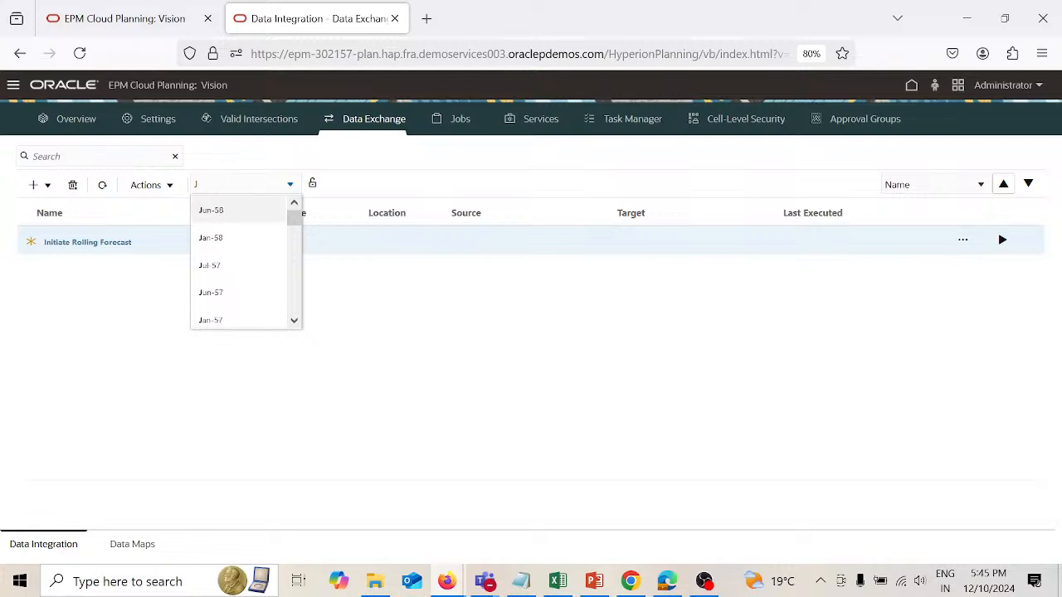
pyautogui.write('an 22')
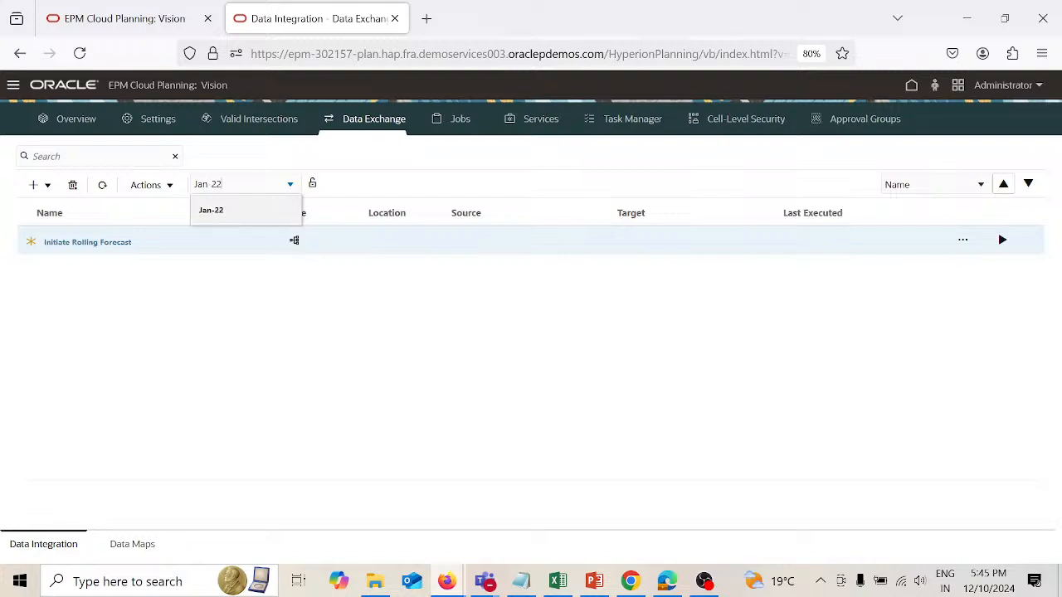
pyautogui.click(455, 168)
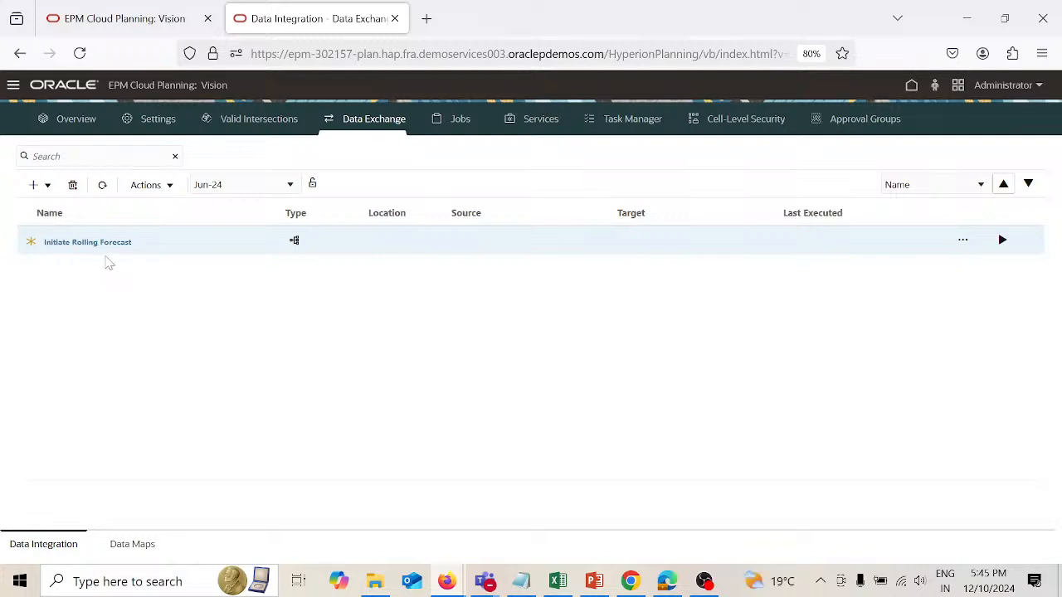
# Step: Return to the epm-302147 environment, reopen Data Exchange, check the Logic_A/c run dialog, and cancel it
pyautogui.click(157, 20)
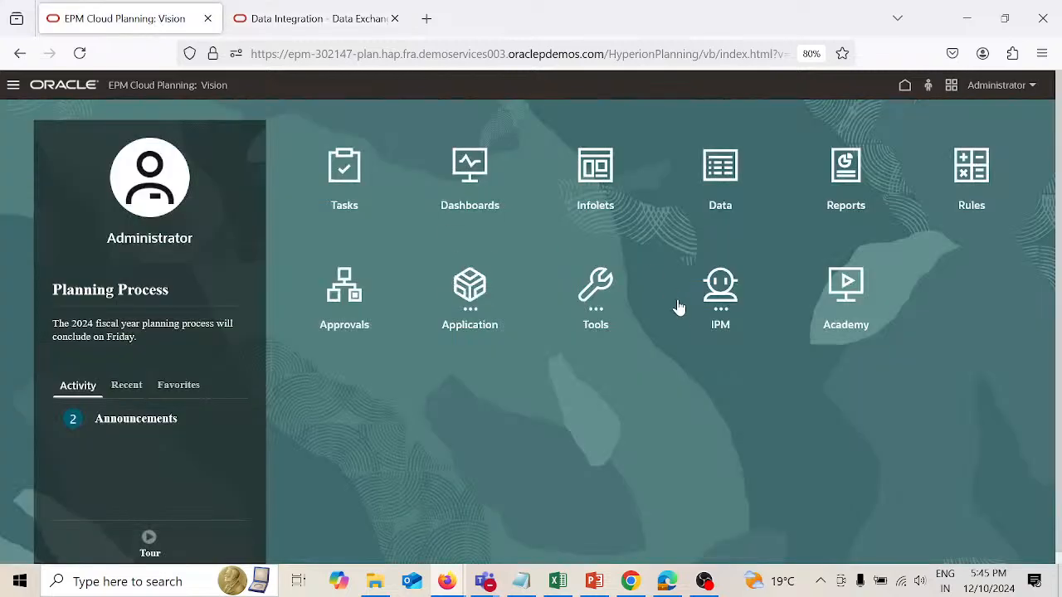
pyautogui.click(477, 303)
pyautogui.click(664, 391)
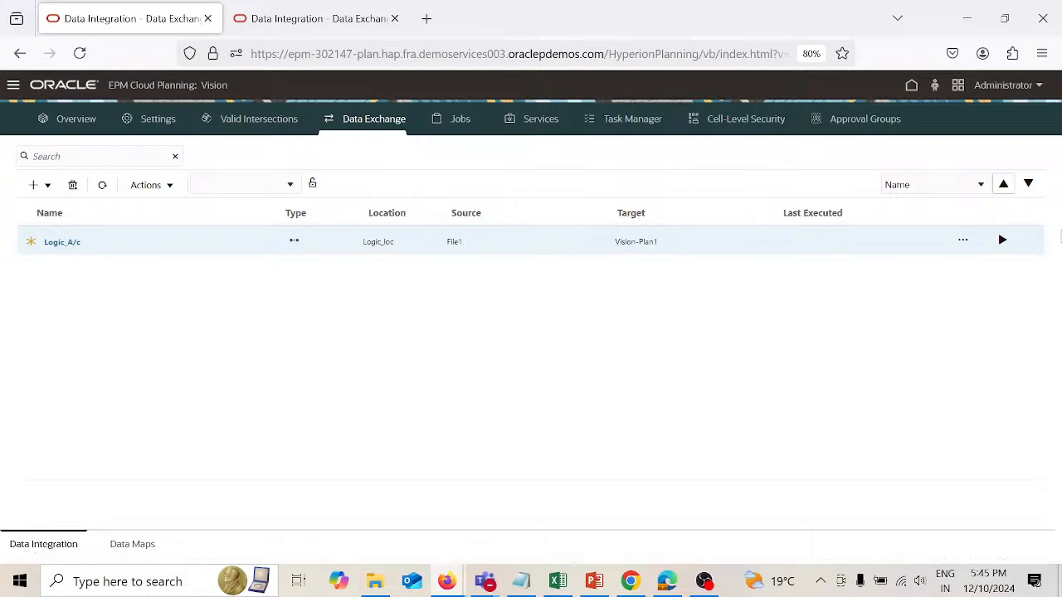
pyautogui.click(1002, 241)
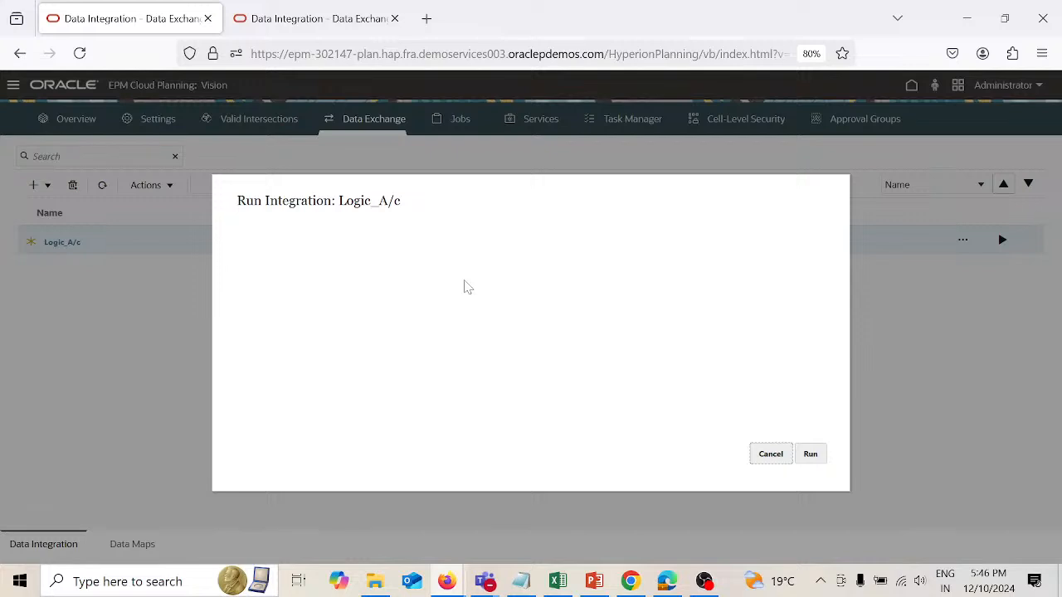
pyautogui.click(770, 455)
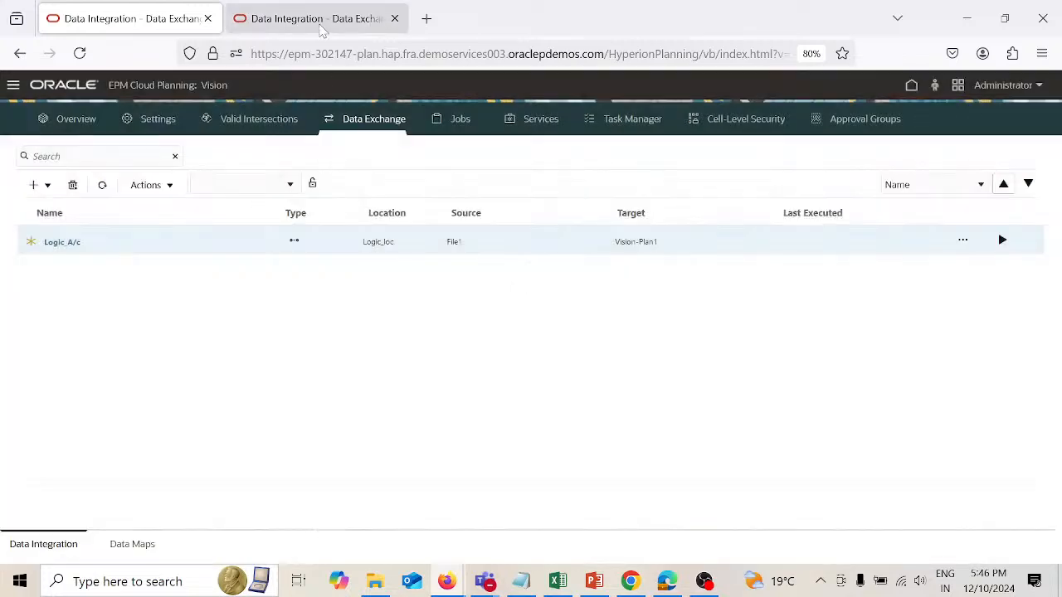
# Step: Check the Initiate Rolling Forecast pipeline's run variables in the epm-302157 environment and cancel the run
pyautogui.click(322, 25)
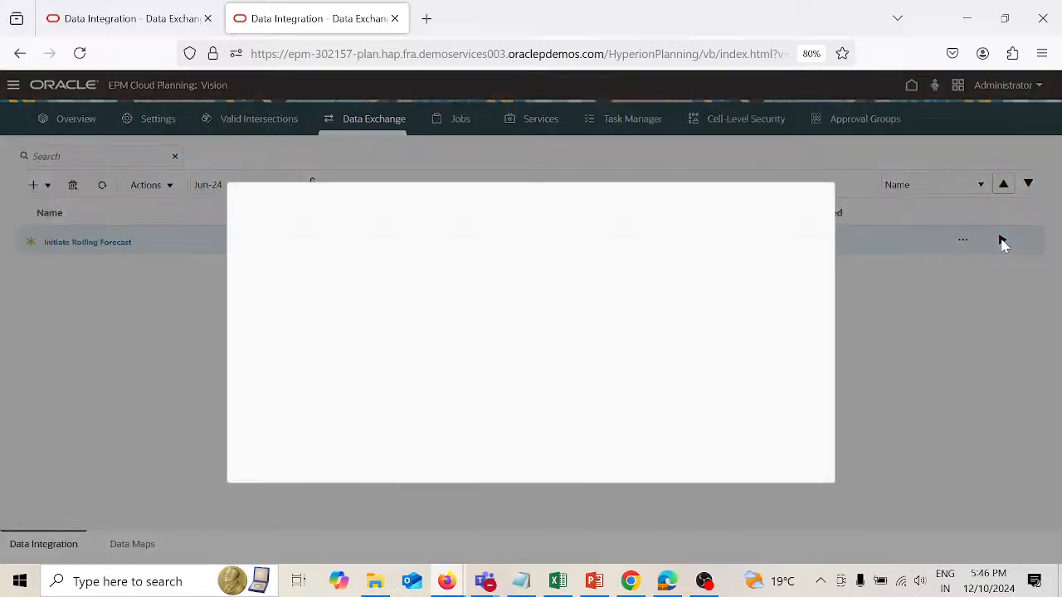
pyautogui.click(1002, 240)
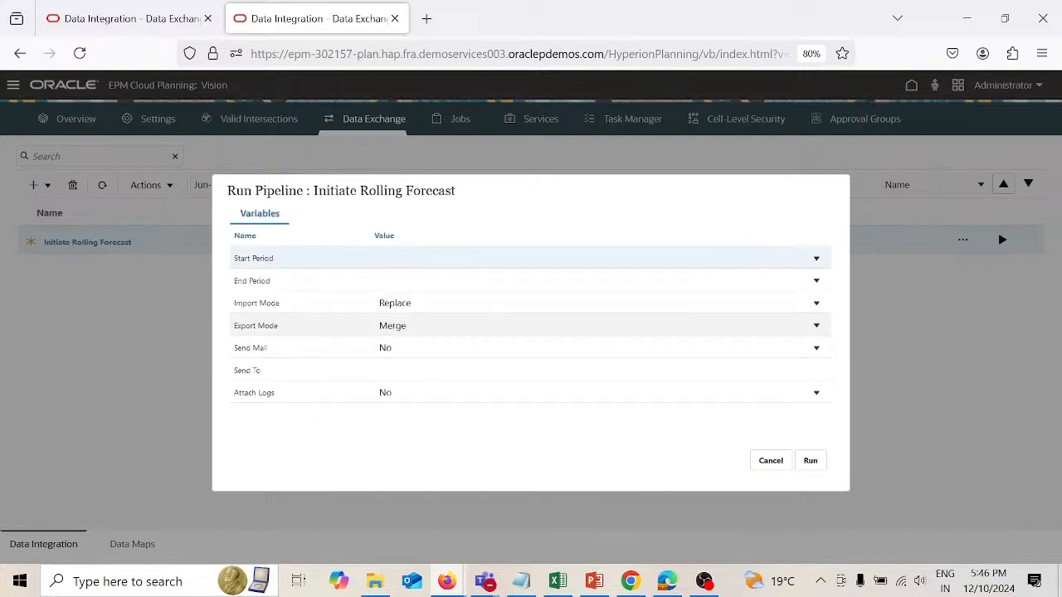
pyautogui.click(781, 462)
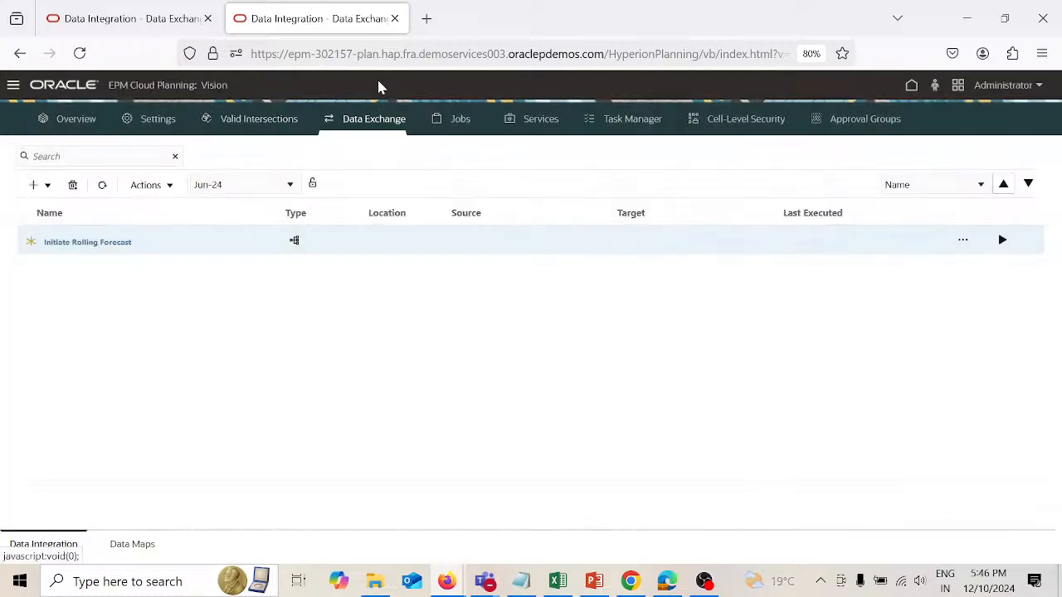
# Step: Reload the epm-302157 environment from its home page and switch back to the Logic_A/c integration list
pyautogui.click(912, 87)
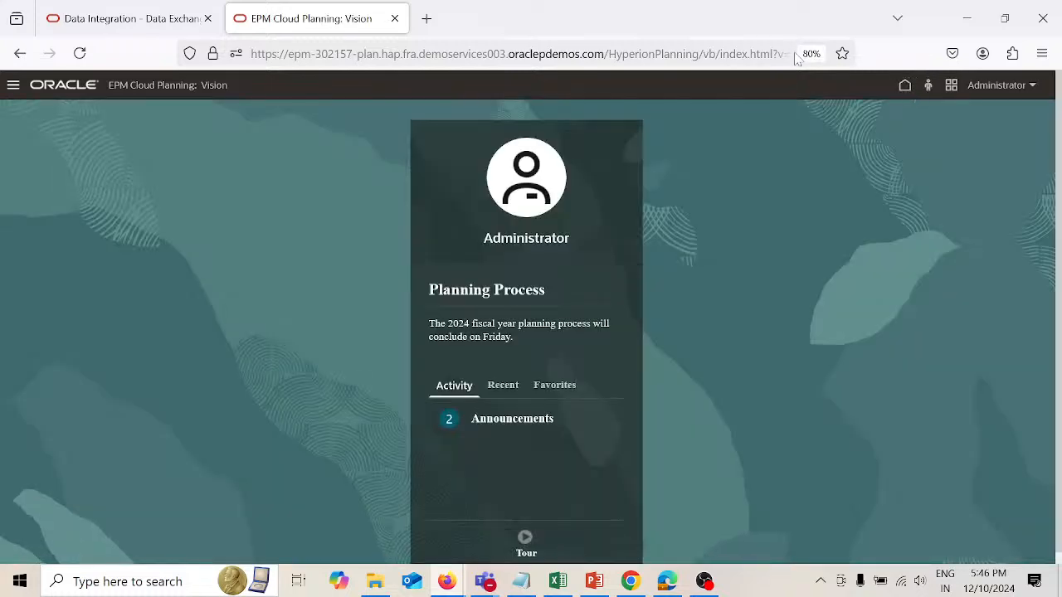
pyautogui.click(795, 55)
pyautogui.press('Return')
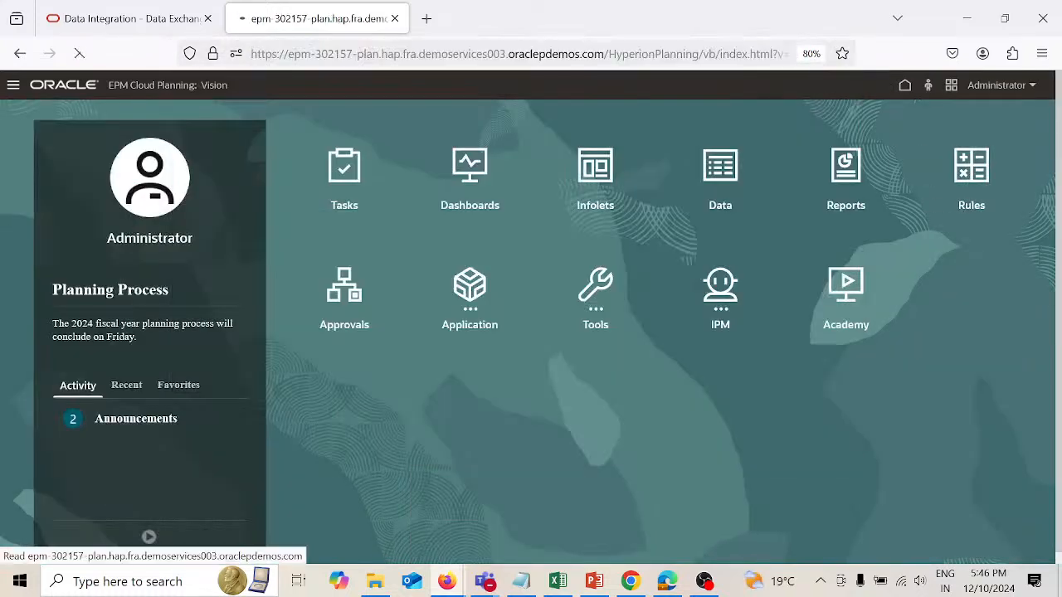
pyautogui.click(178, 24)
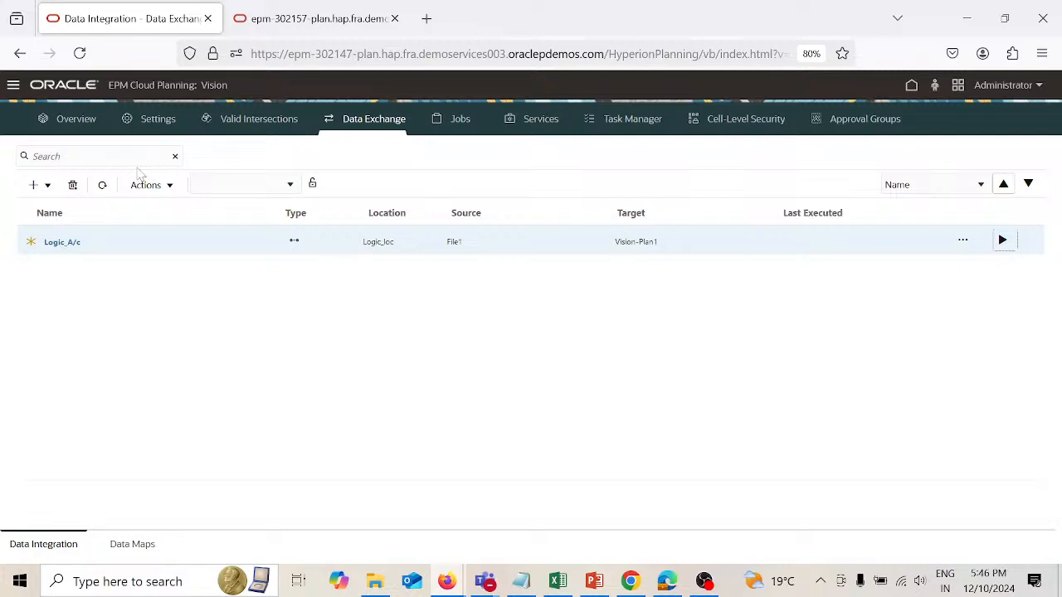
# Step: Refresh the integration list, recheck the Logic_A/c run dialog for run options, and cancel it
pyautogui.click(102, 186)
pyautogui.click(963, 241)
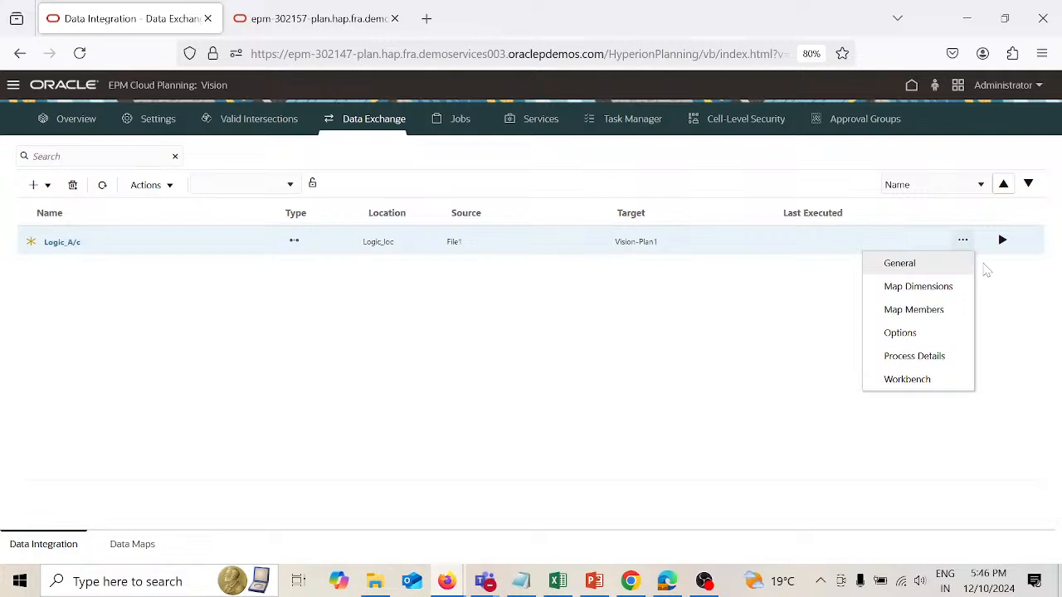
pyautogui.click(1003, 285)
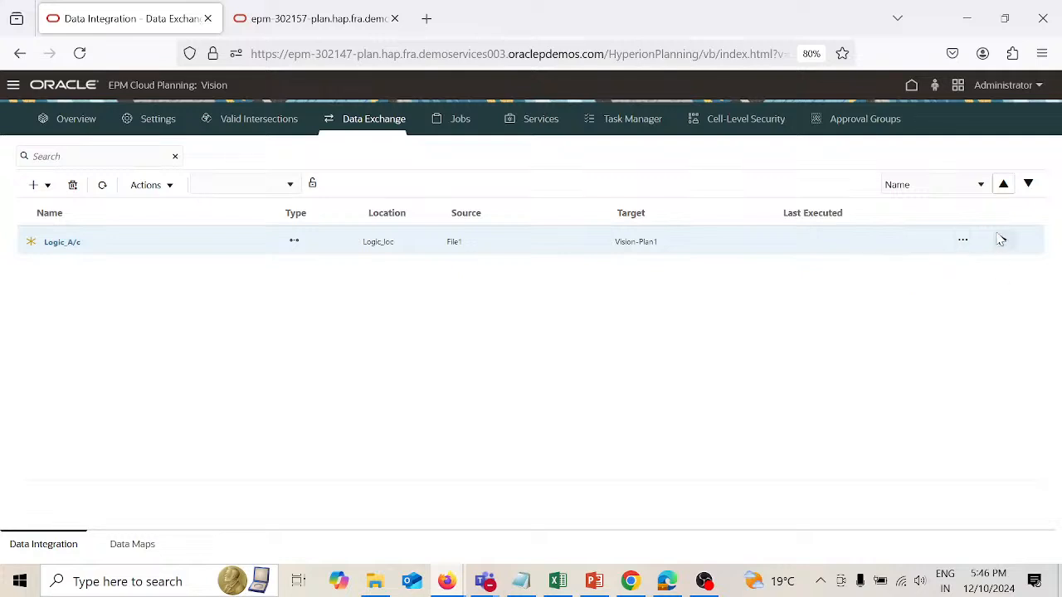
pyautogui.click(1002, 241)
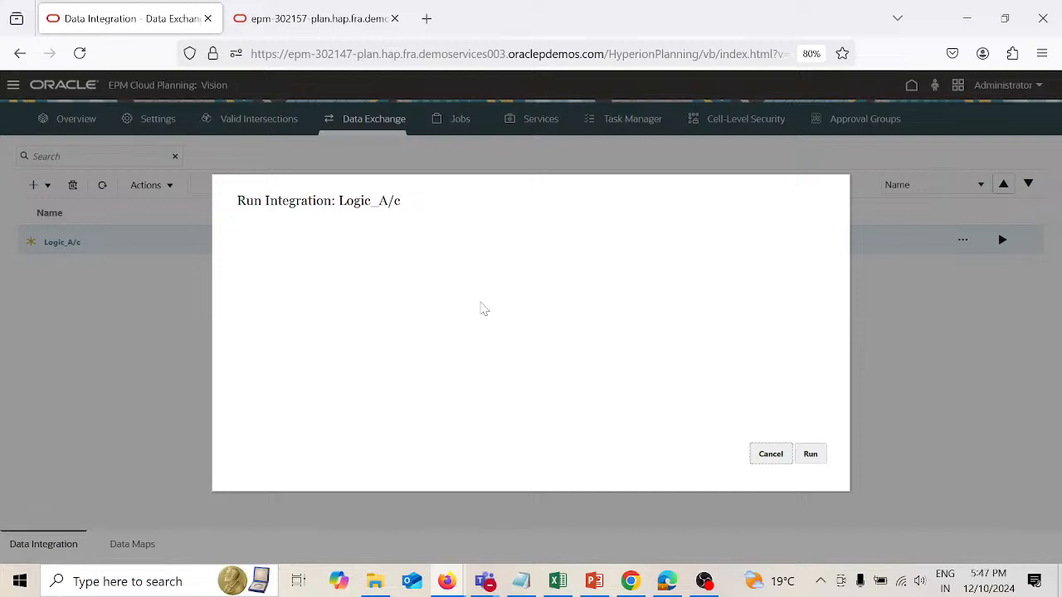
pyautogui.click(774, 456)
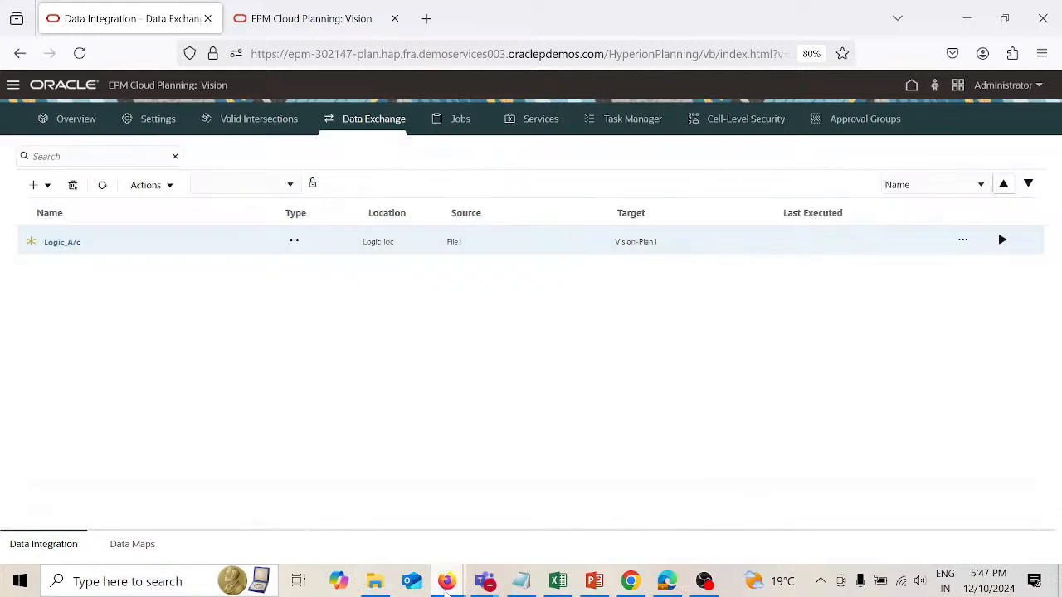
# Step: Close the existing Data Management window, relaunch Data Management, and open the data load rules for Logic_loc
pyautogui.moveTo(447, 581)
pyautogui.click(523, 510)
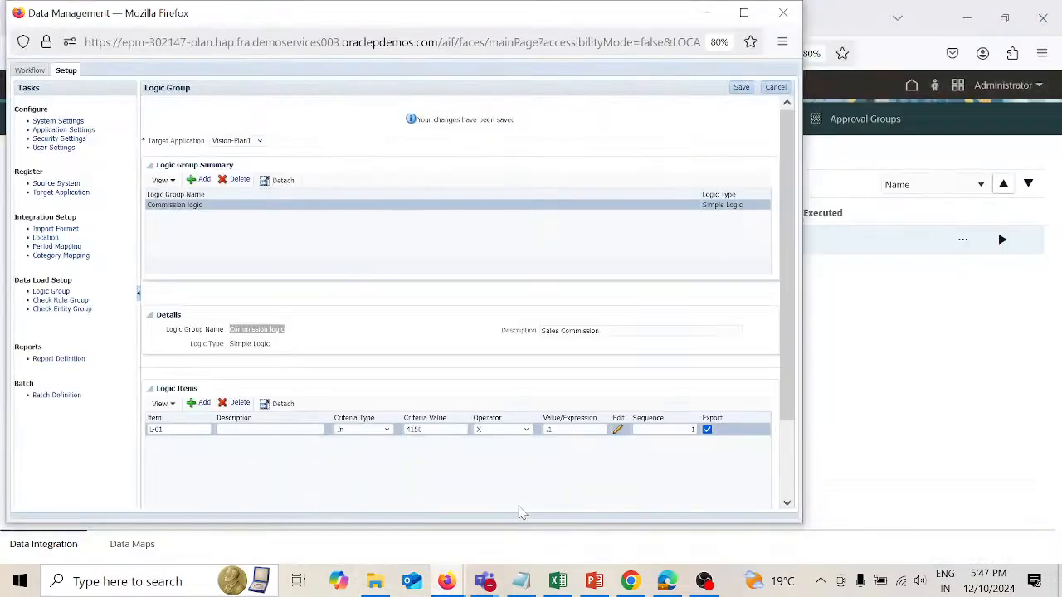
pyautogui.click(787, 12)
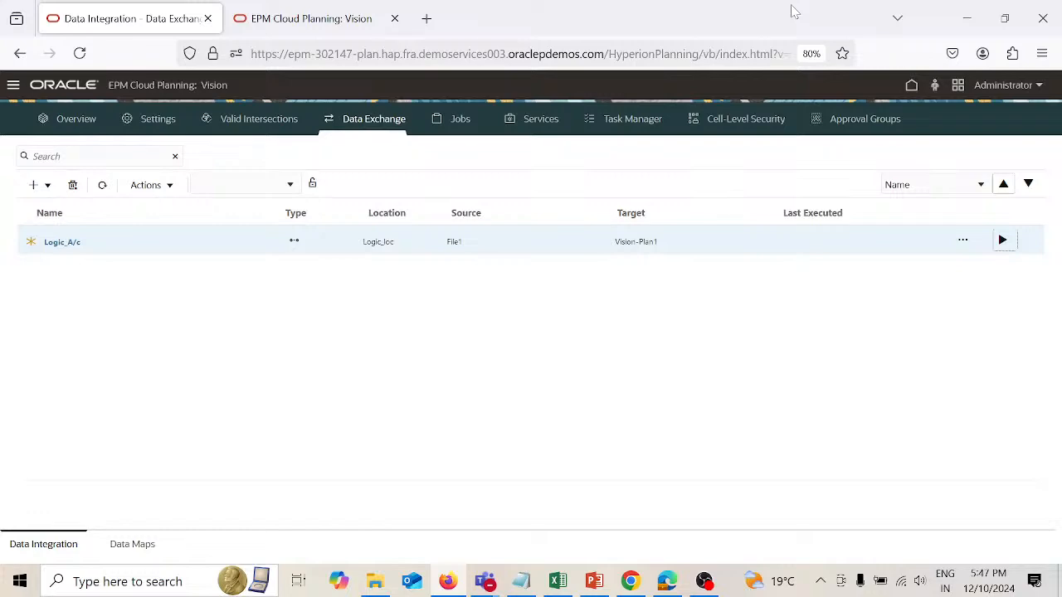
pyautogui.click(13, 86)
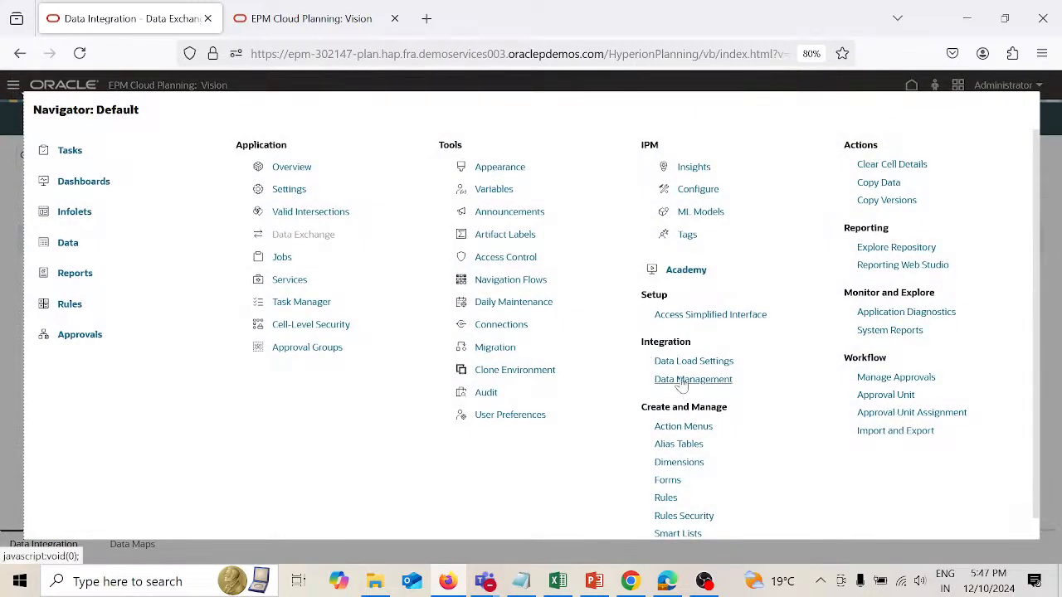
pyautogui.click(682, 381)
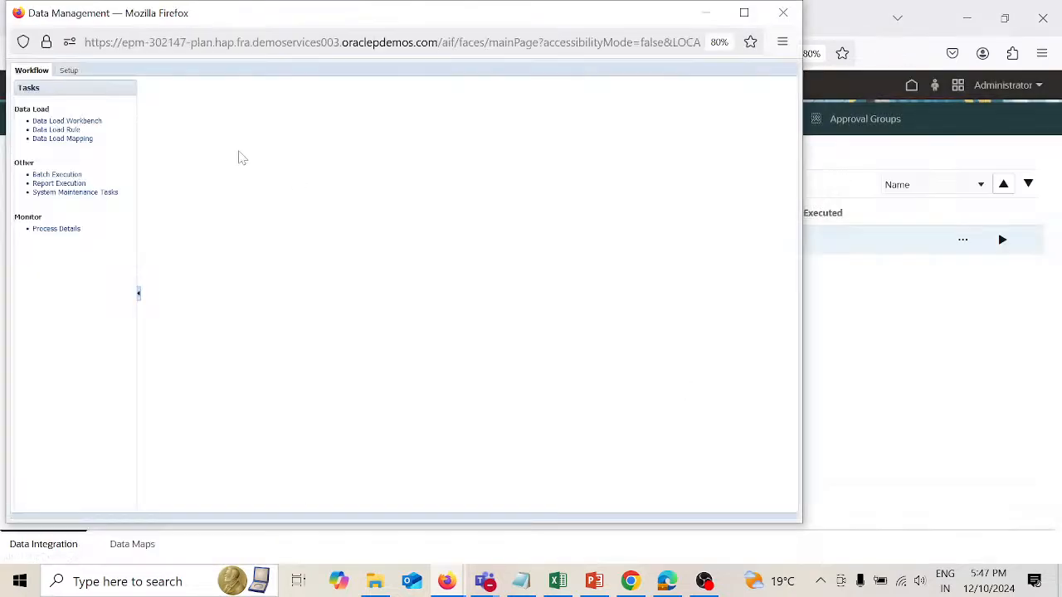
pyautogui.click(73, 129)
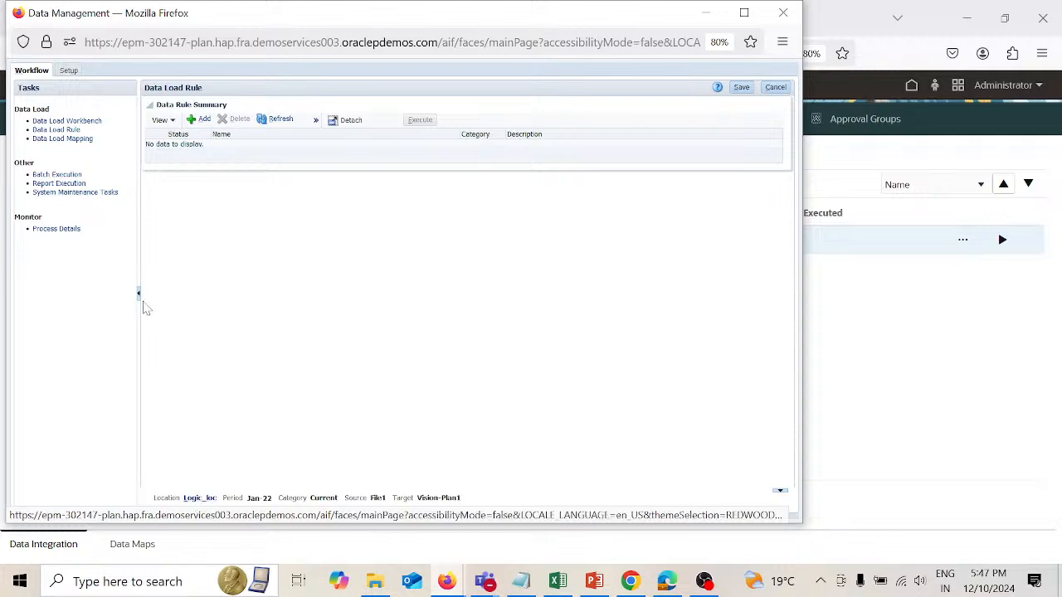
# Step: Review the Logic_loc location details, including its import format and logic account group
pyautogui.click(72, 71)
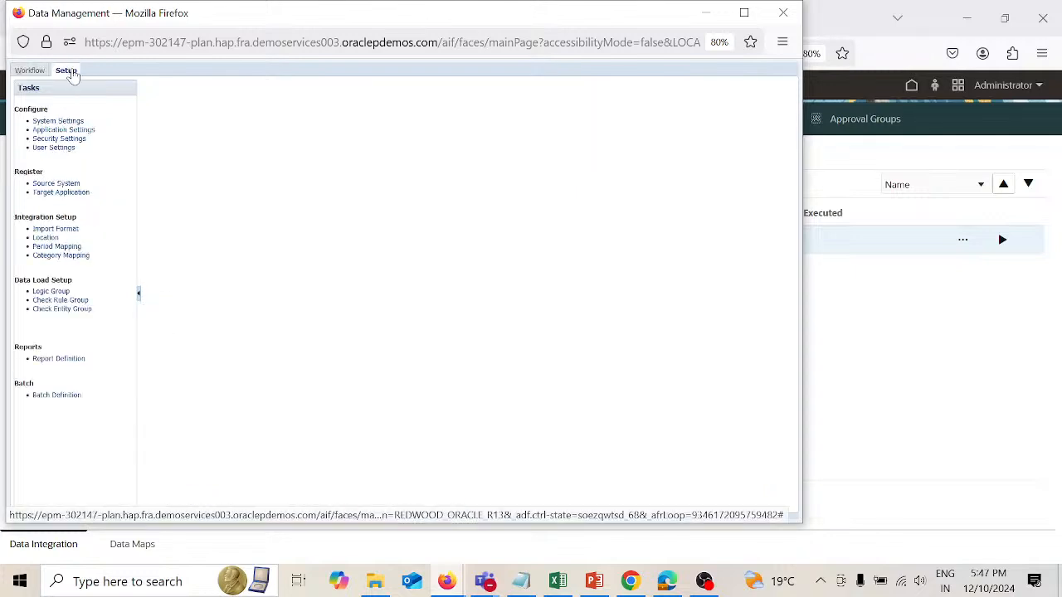
pyautogui.click(51, 238)
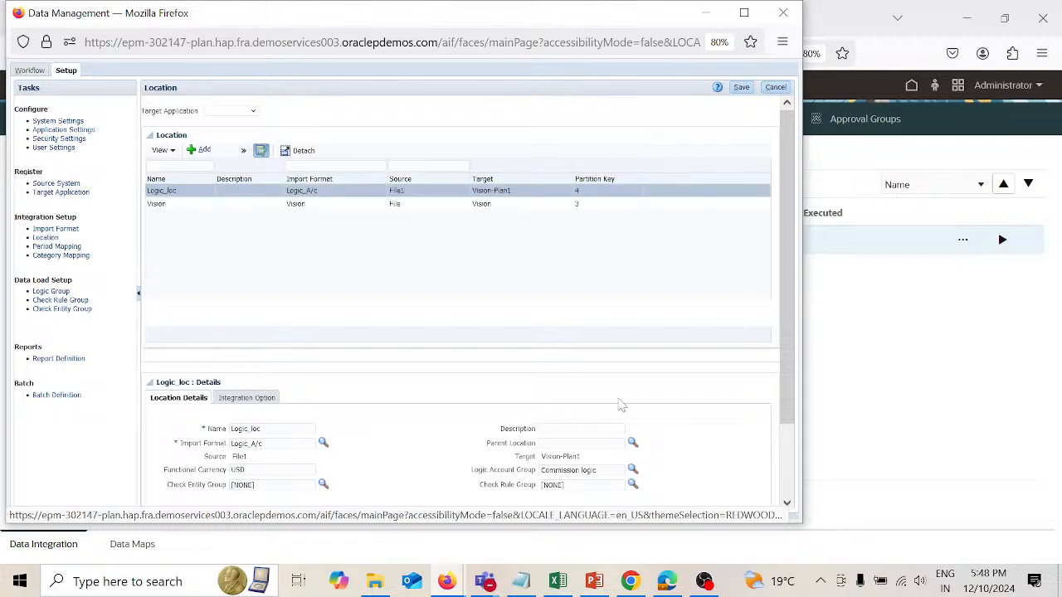
pyautogui.click(951, 343)
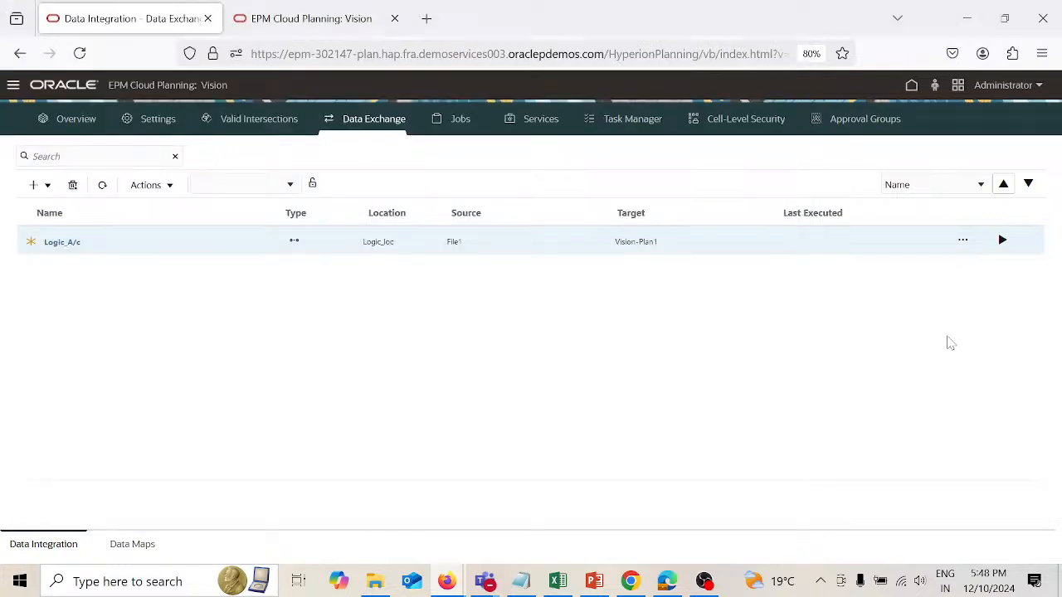
pyautogui.hotkey('alt', 'Tab')
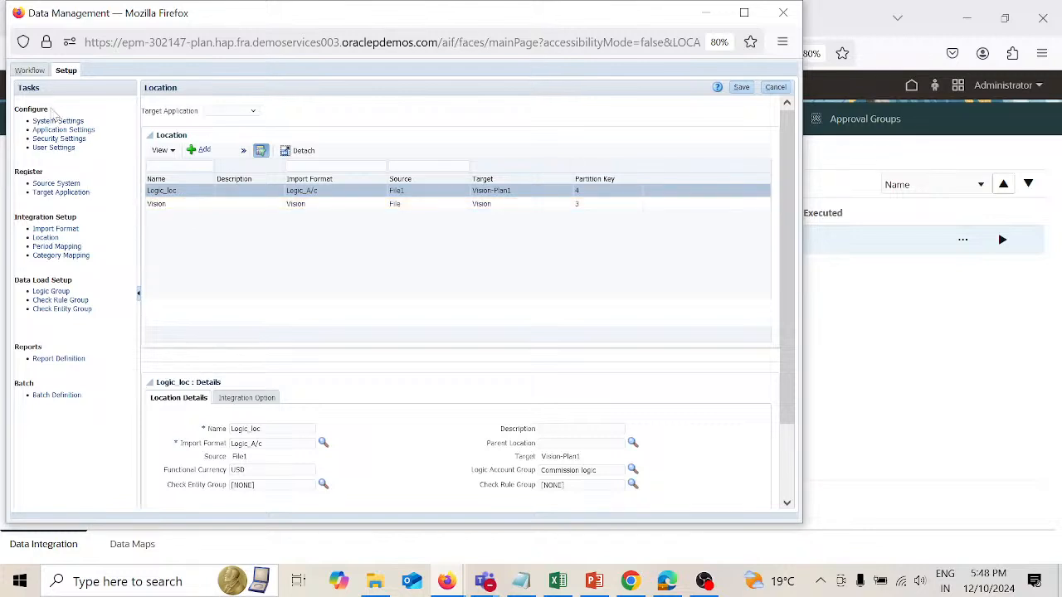
# Step: Review the Account dimension's data load mappings for the Logic_loc location
pyautogui.click(35, 73)
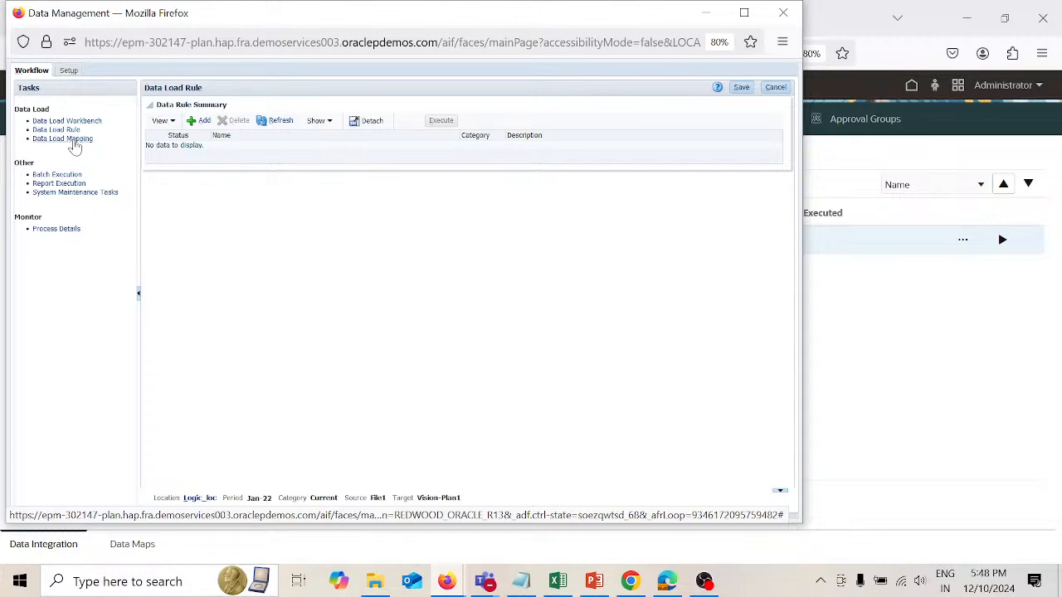
pyautogui.click(74, 139)
pyautogui.click(318, 213)
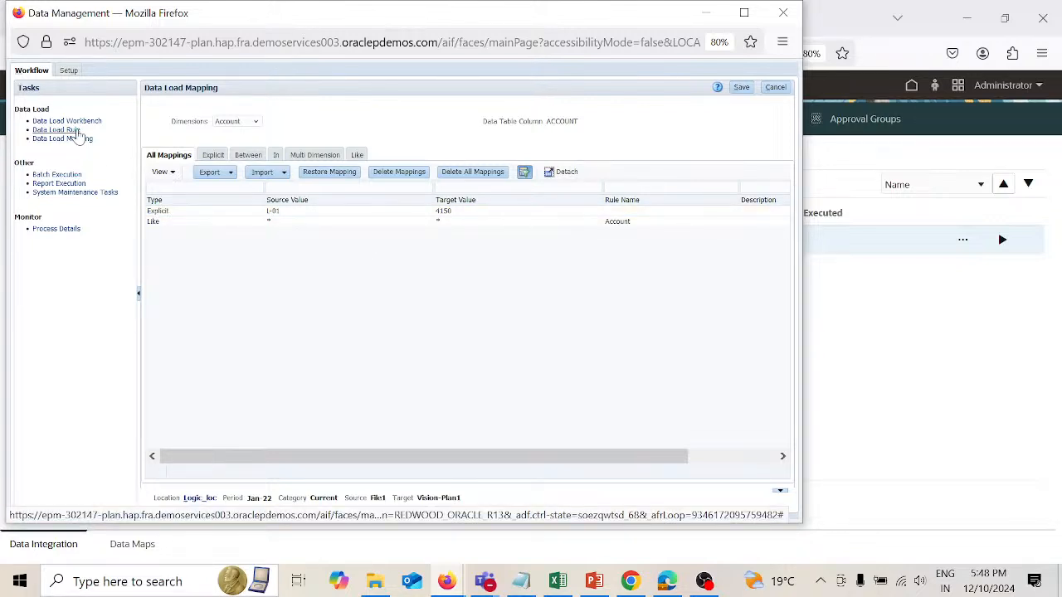
# Step: Return to the Data Exchange integration list, check the run dialog for Logic_A/c once more, and cancel it
pyautogui.click(825, 355)
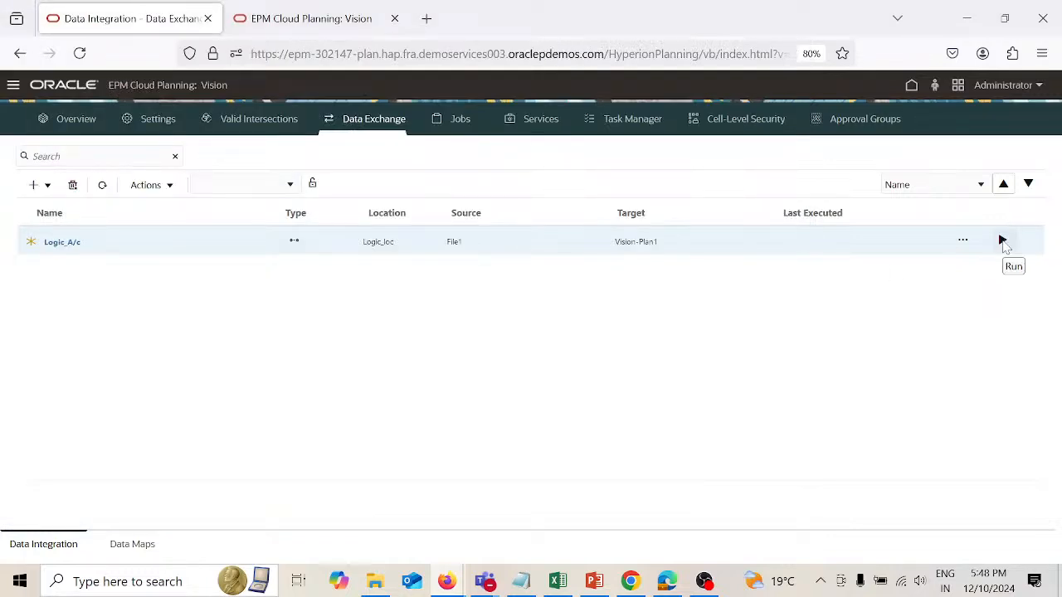
pyautogui.click(1003, 241)
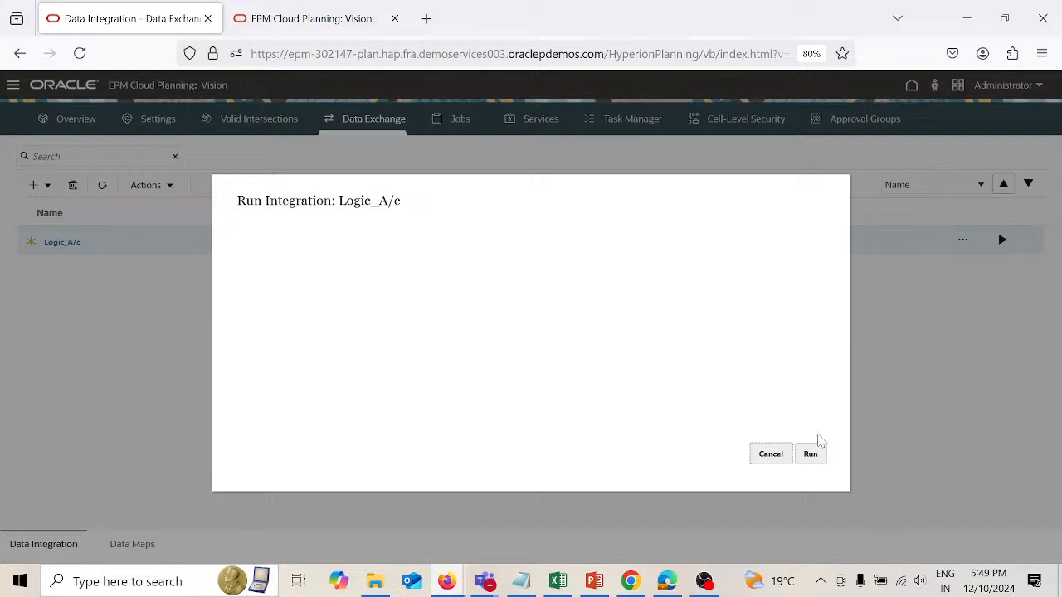
pyautogui.click(779, 458)
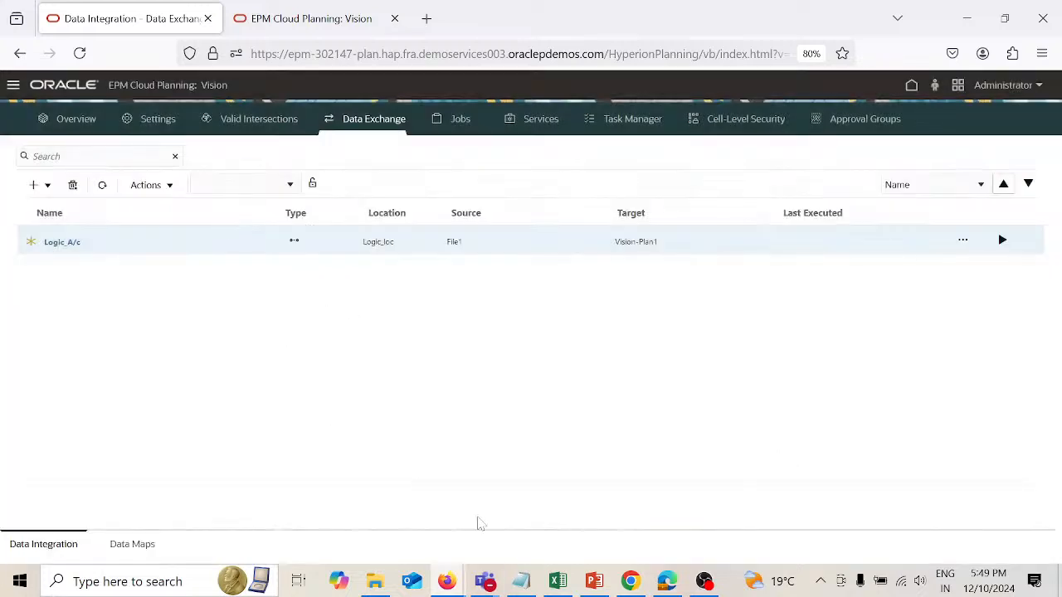
# Step: Switch to Data Management and add a data load rule named Logic_dlr for Logic_loc
pyautogui.moveTo(452, 585)
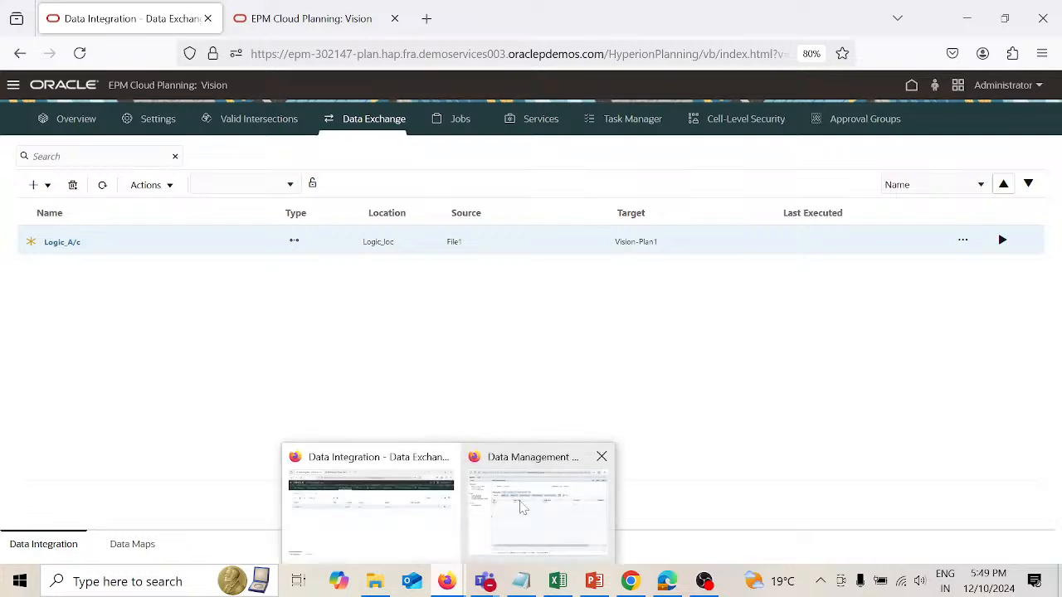
pyautogui.click(521, 508)
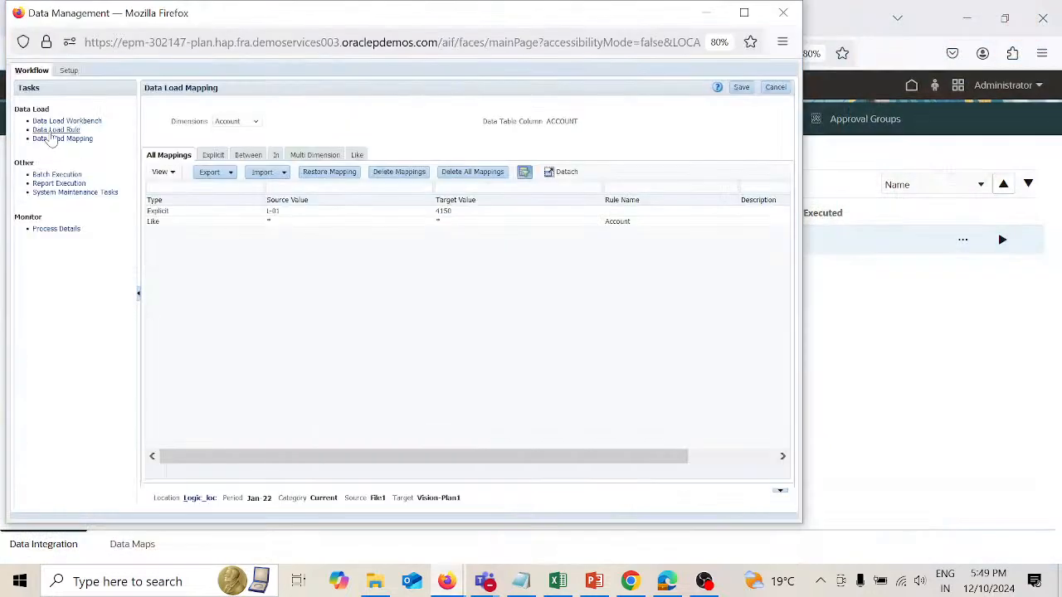
pyautogui.click(50, 133)
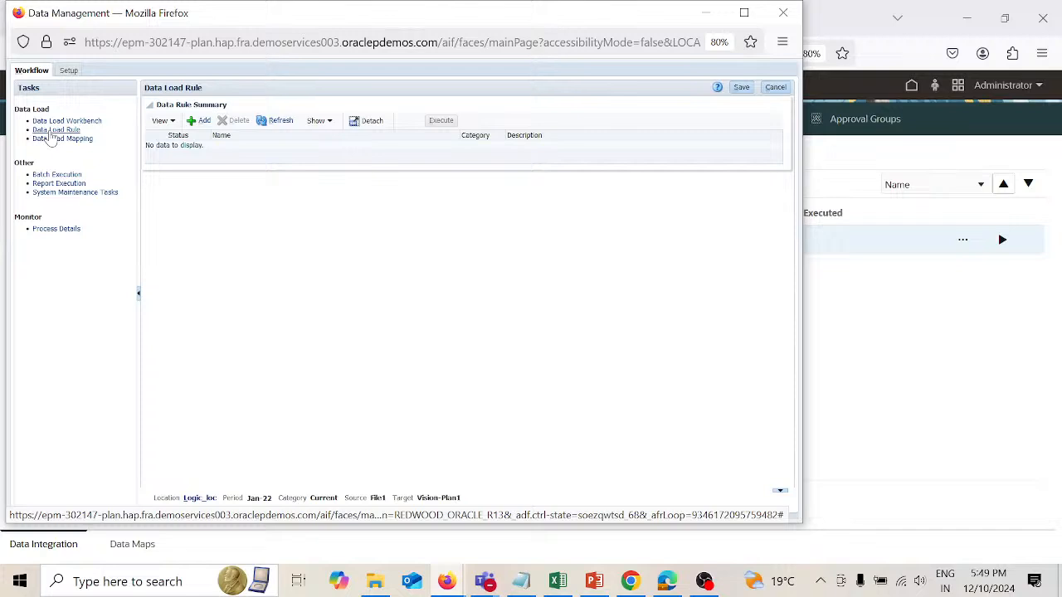
pyautogui.click(207, 125)
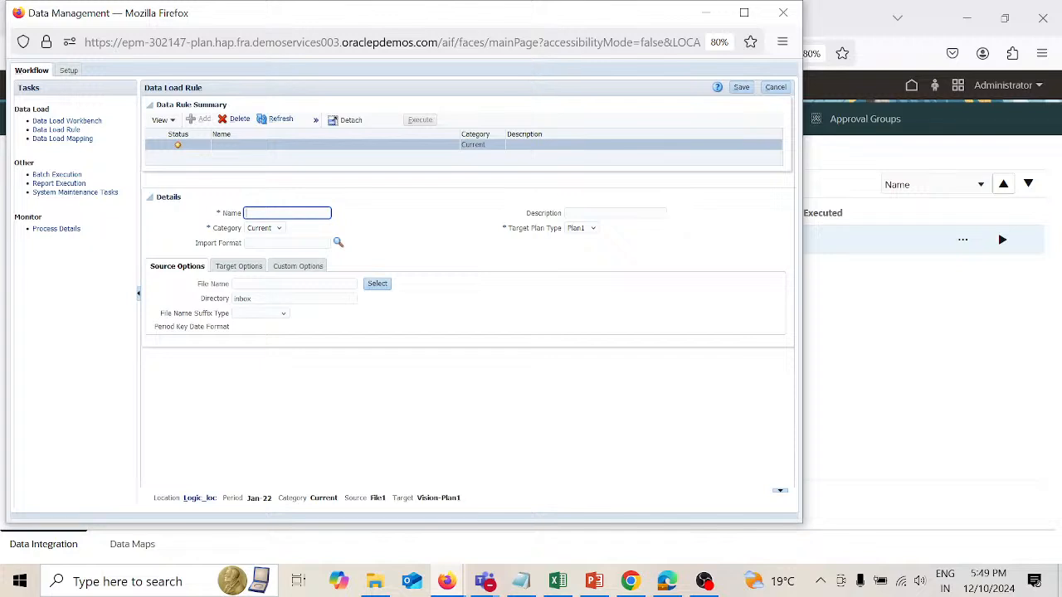
pyautogui.write('Logic_dlr')
# Step: Set the Logic_dlr rule's category to Current and its import format to Logic_A/c, and save the rule
pyautogui.click(280, 232)
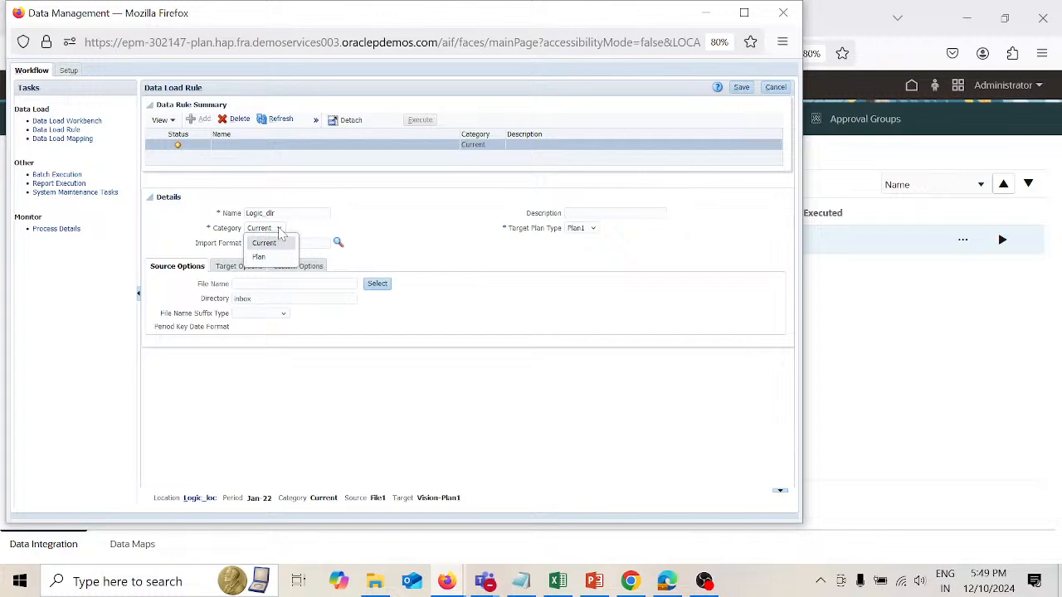
pyautogui.click(281, 244)
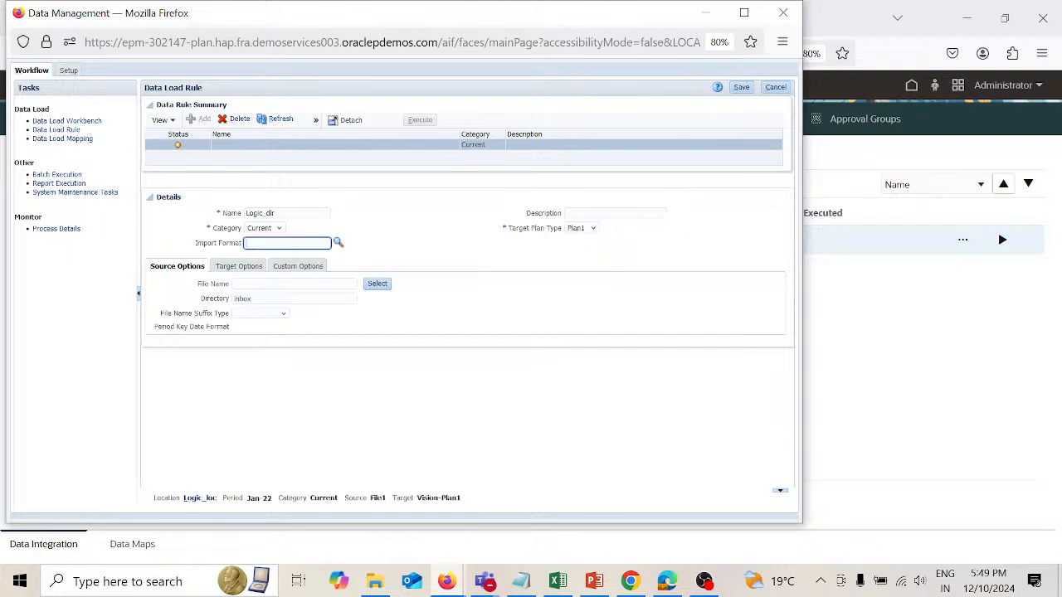
pyautogui.click(337, 244)
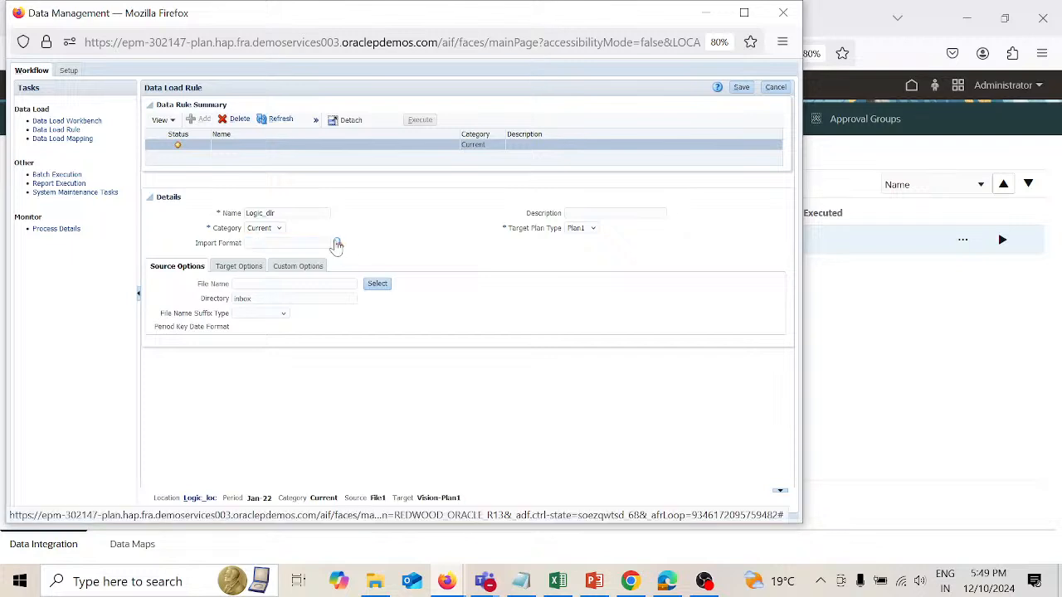
pyautogui.click(347, 210)
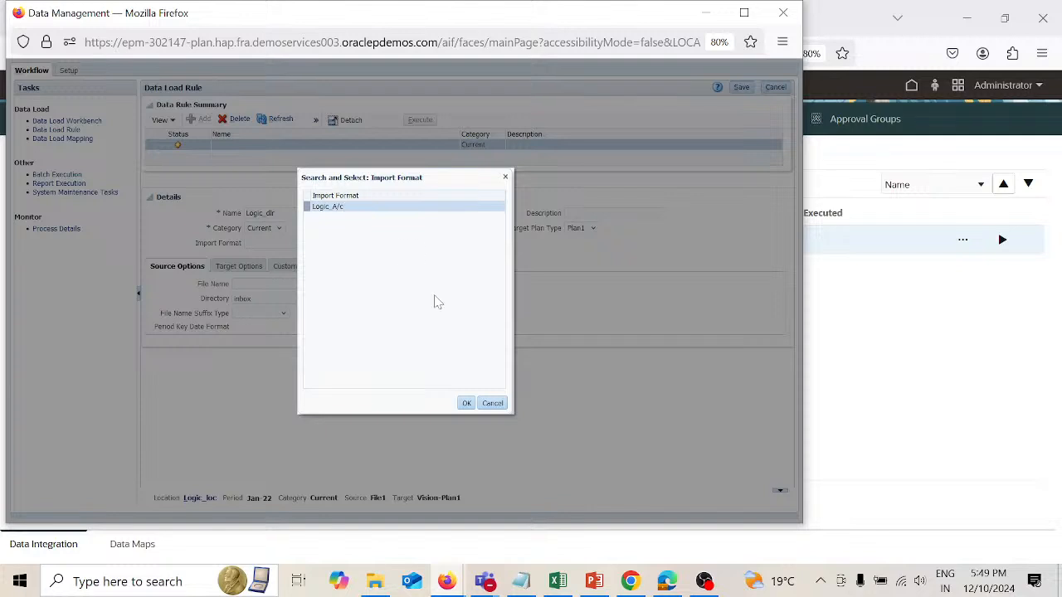
pyautogui.click(466, 404)
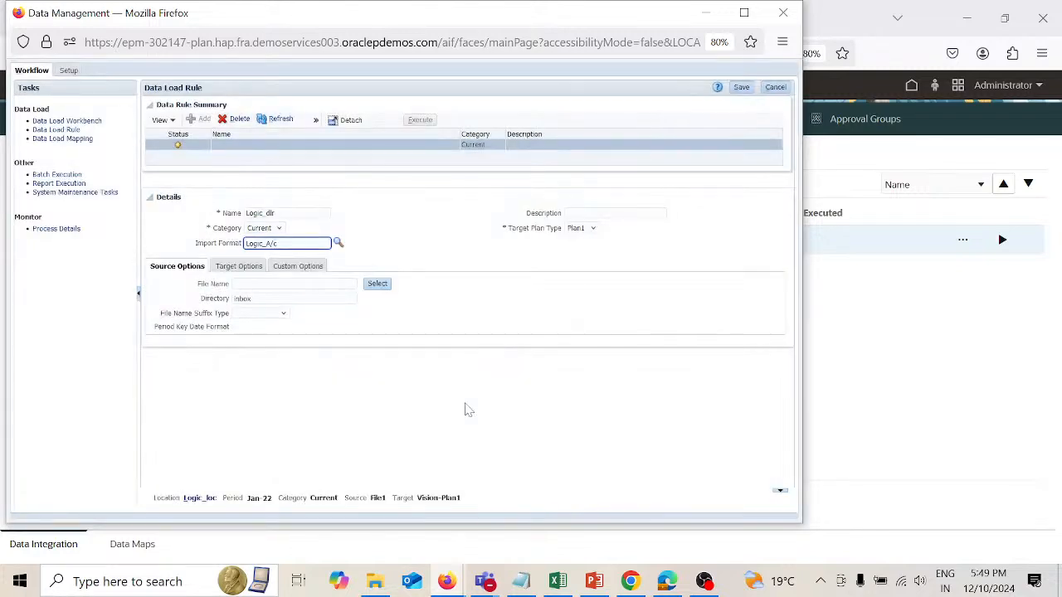
pyautogui.click(741, 88)
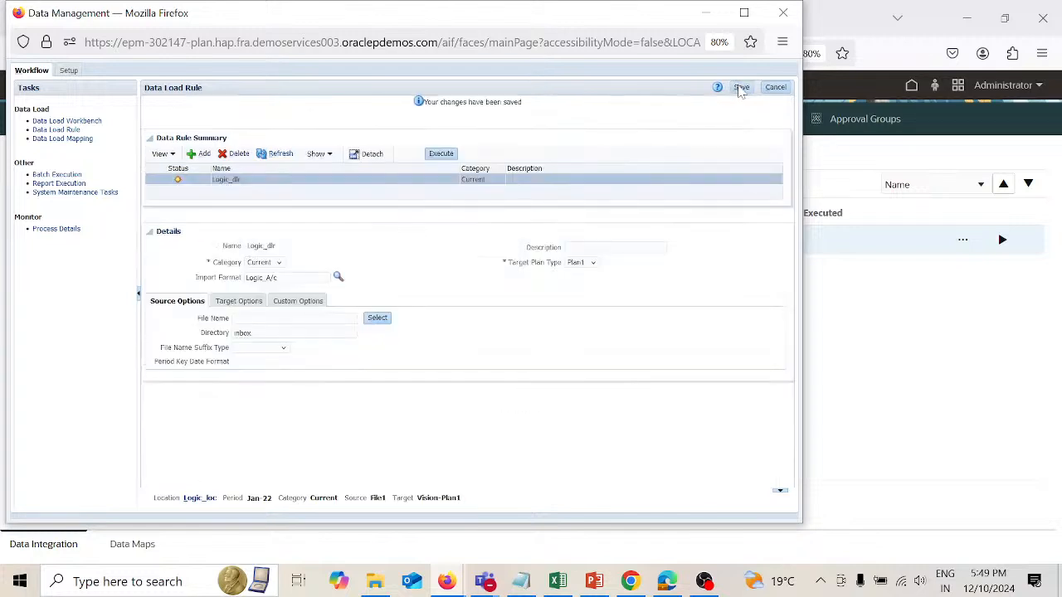
# Step: Upload Logical_Test.csv from the desktop to the file list for the Logic_dlr rule's source file
pyautogui.click(377, 320)
pyautogui.click(378, 320)
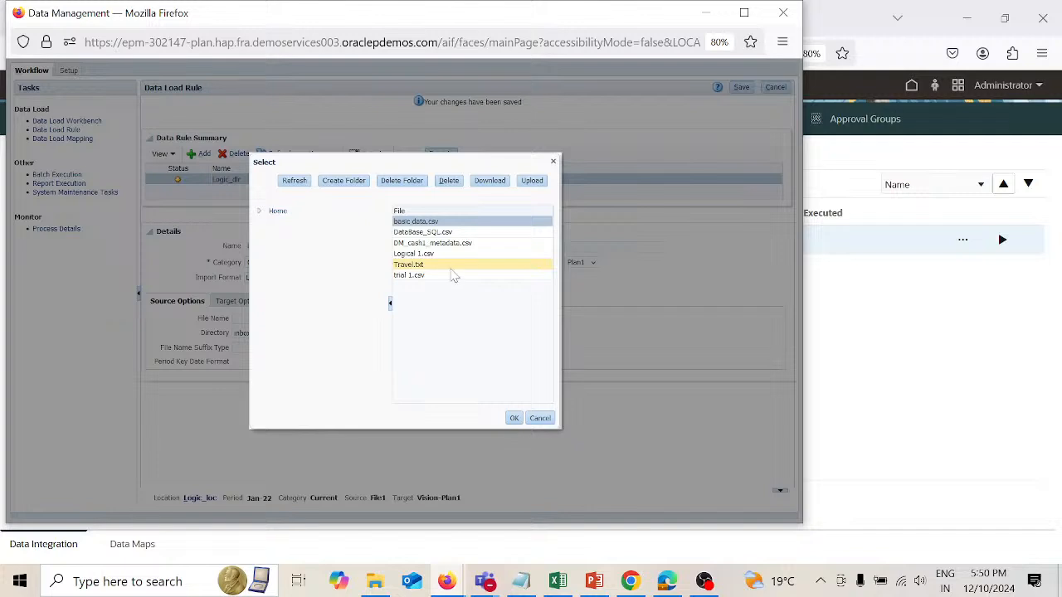
pyautogui.click(532, 183)
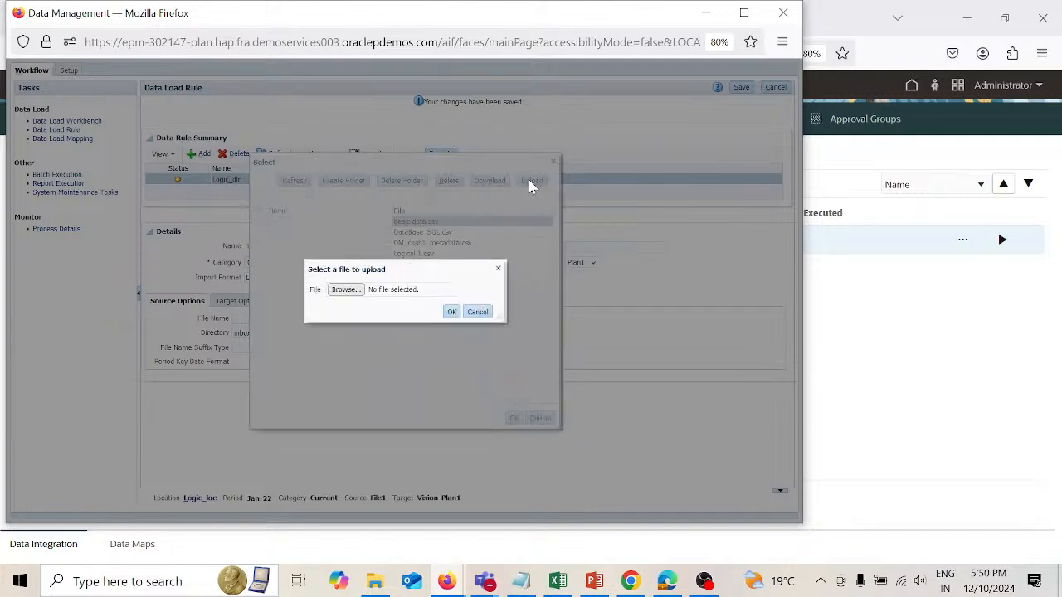
pyautogui.click(349, 291)
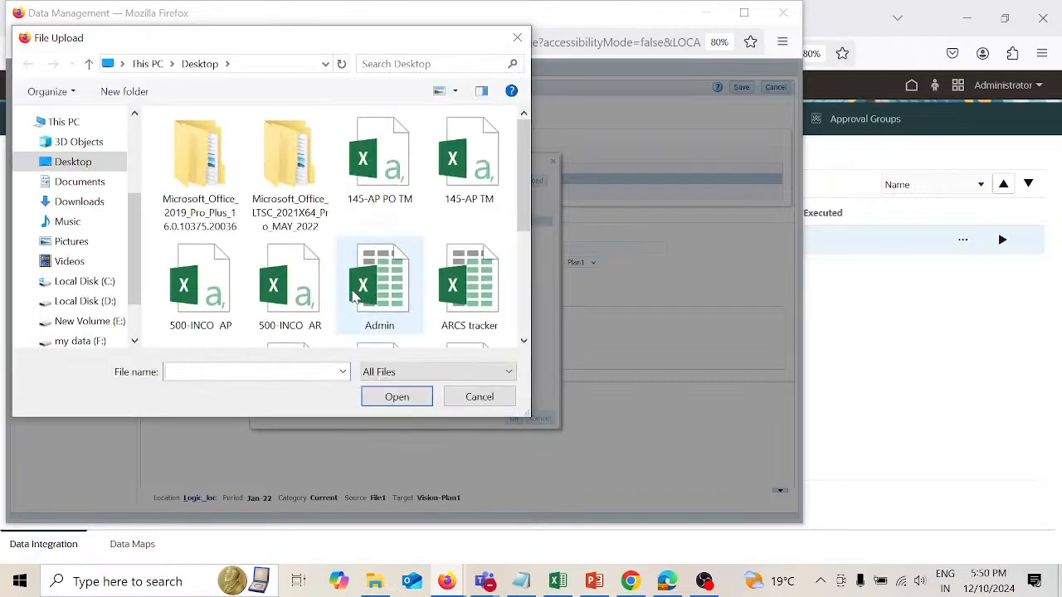
pyautogui.scroll(-3, 355, 296)
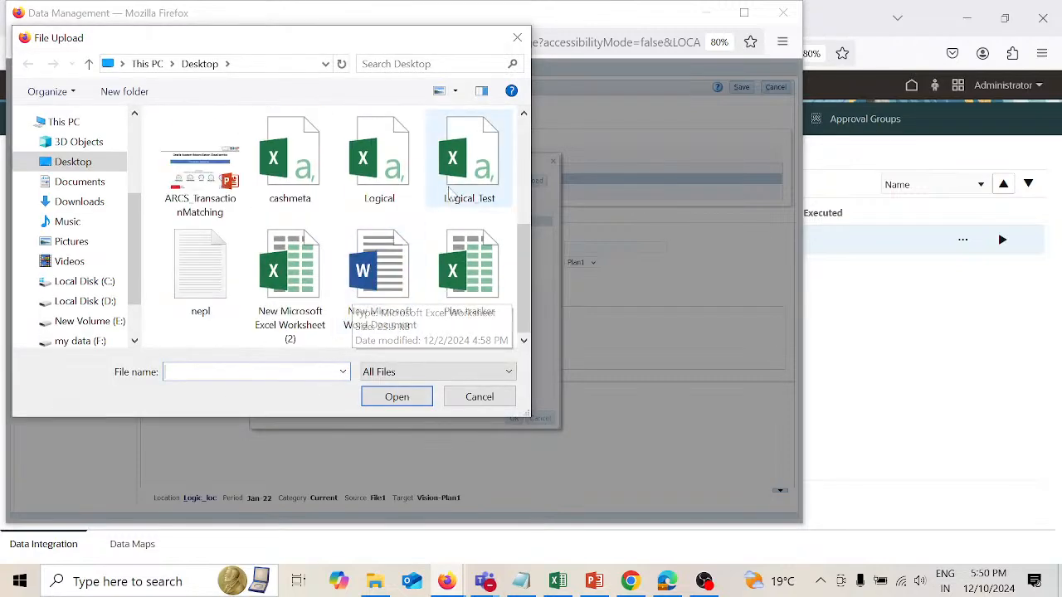
pyautogui.click(467, 164)
pyautogui.click(398, 397)
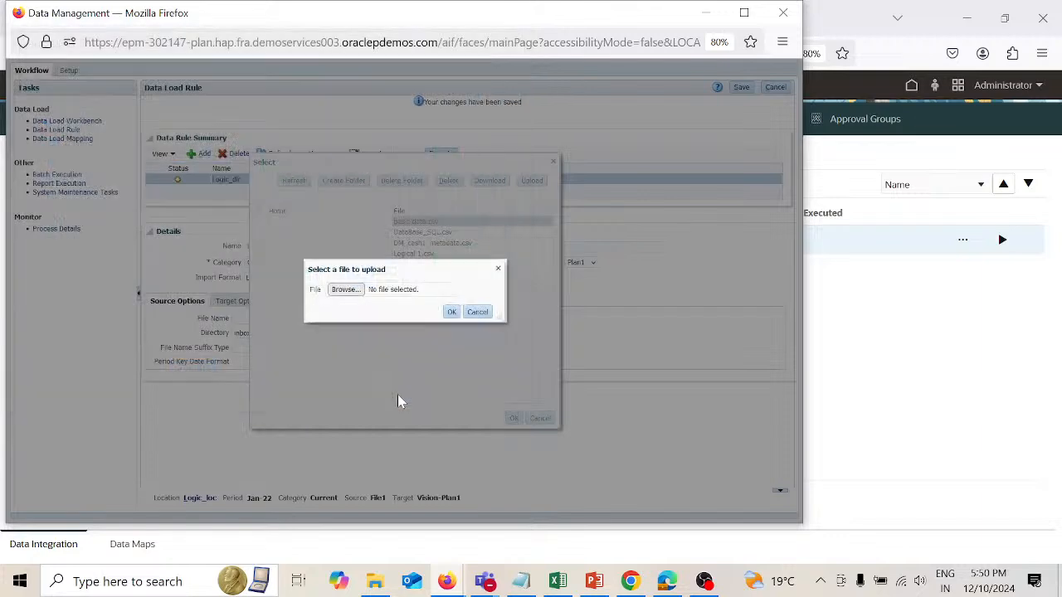
pyautogui.click(451, 313)
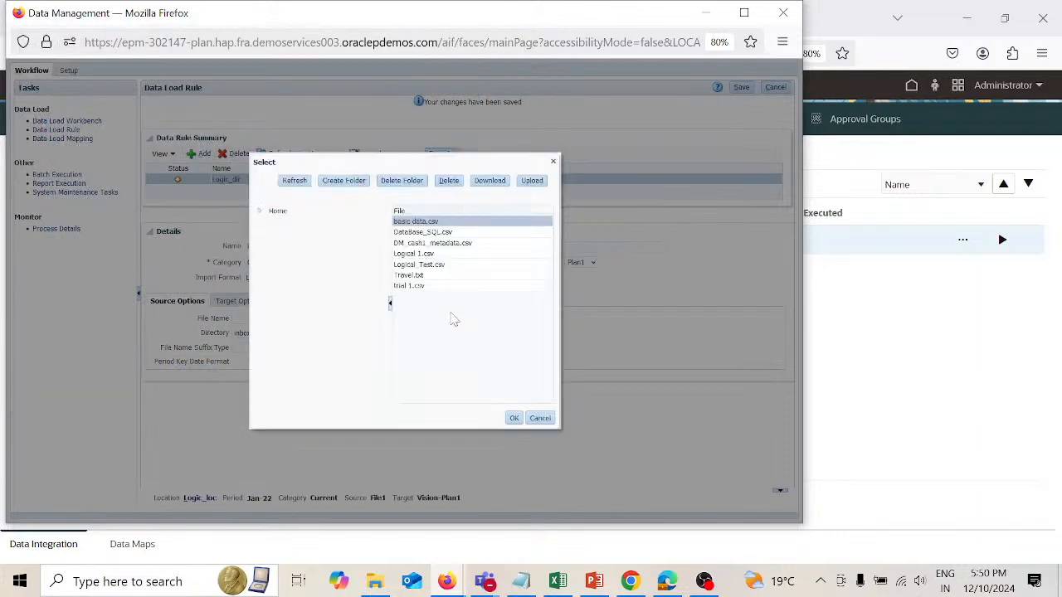
# Step: Use Logical_Test.csv as the Logic_dlr rule's source file, save the rule, and open its execution options
pyautogui.click(440, 265)
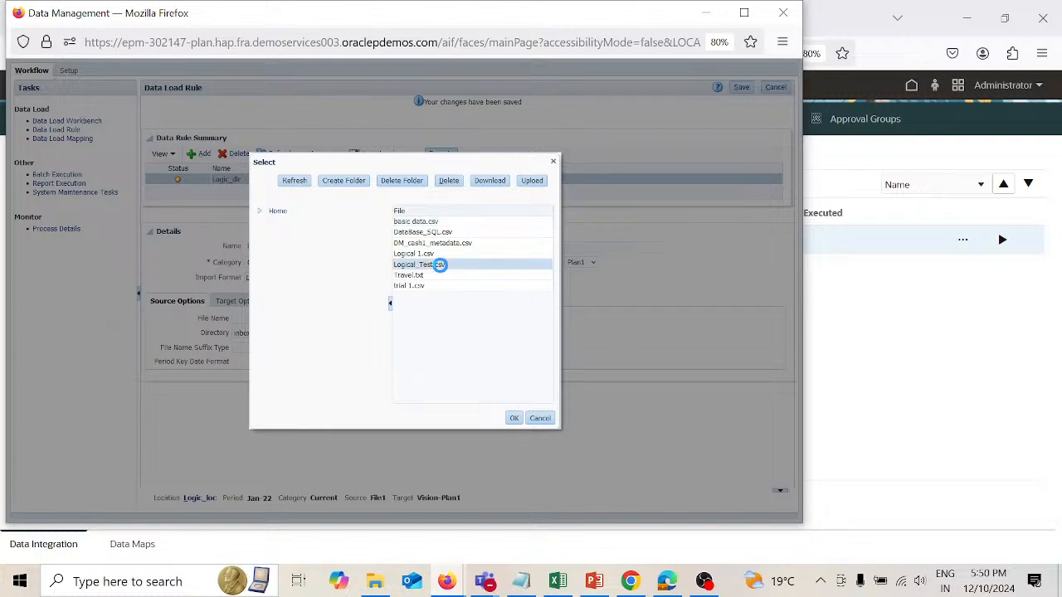
pyautogui.click(514, 420)
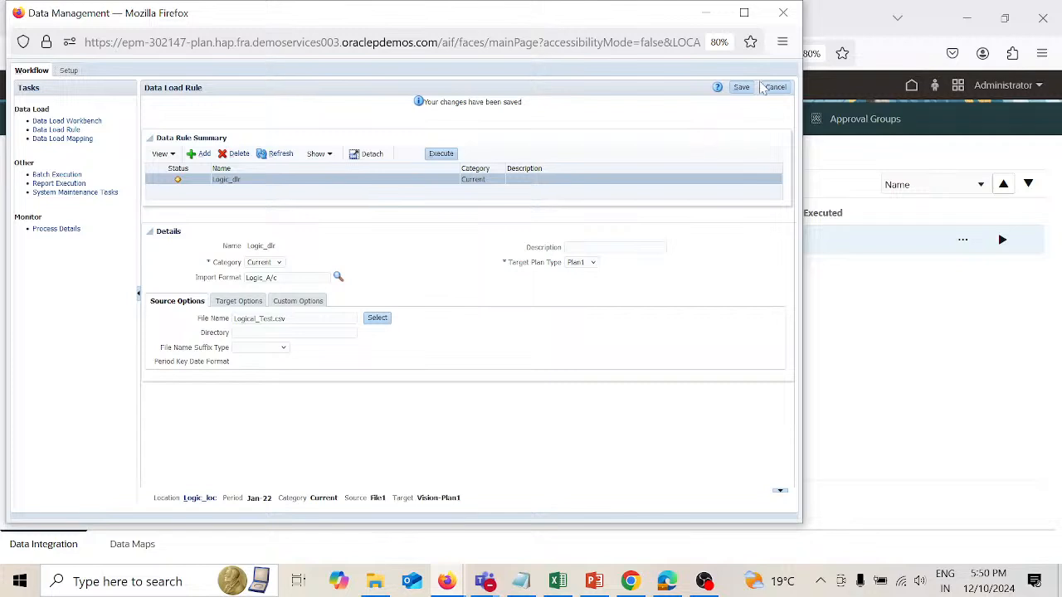
pyautogui.click(743, 88)
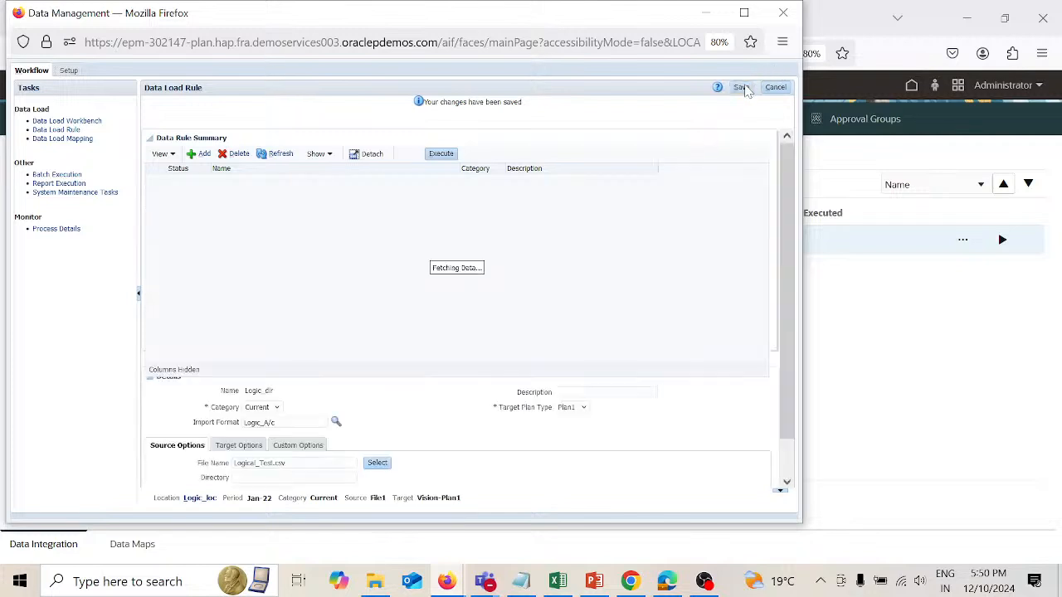
pyautogui.click(442, 155)
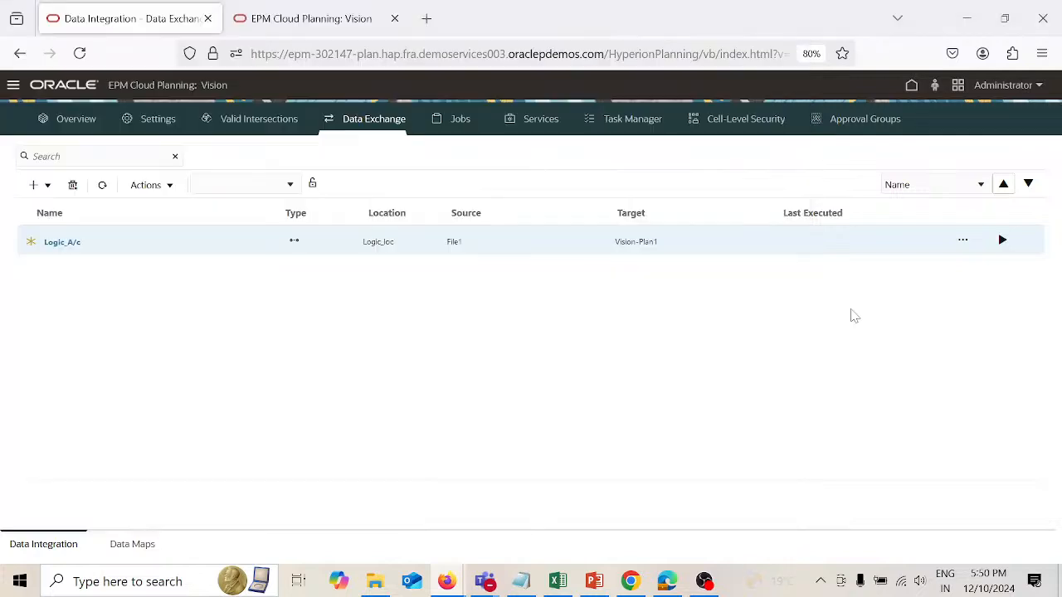
# Step: Check the run dialog for Logic_A/c in Data Exchange again, cancel it, and return to Data Management
pyautogui.click(850, 309)
pyautogui.click(1001, 240)
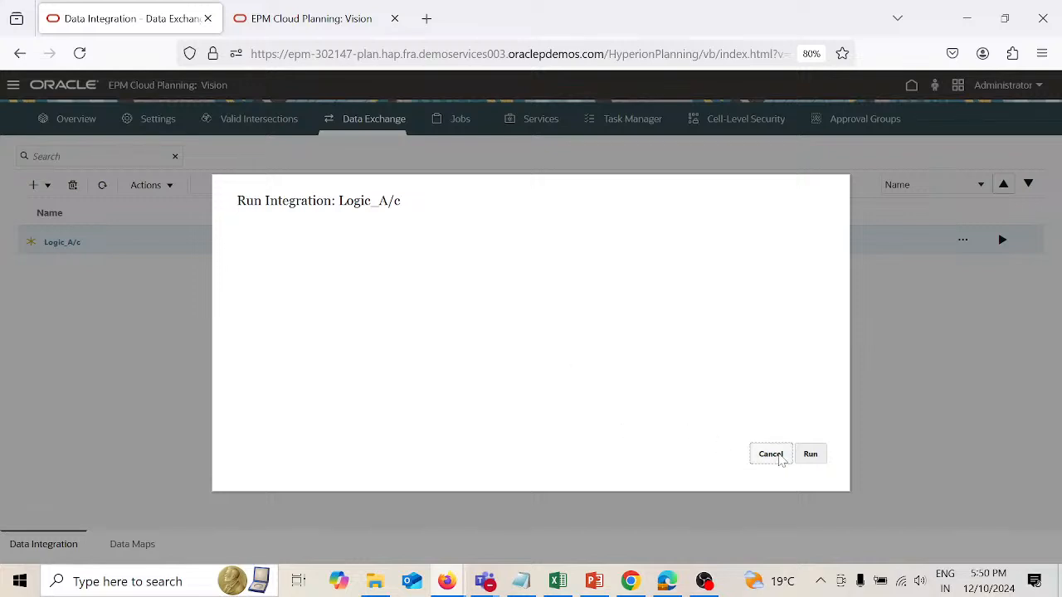
pyautogui.click(779, 458)
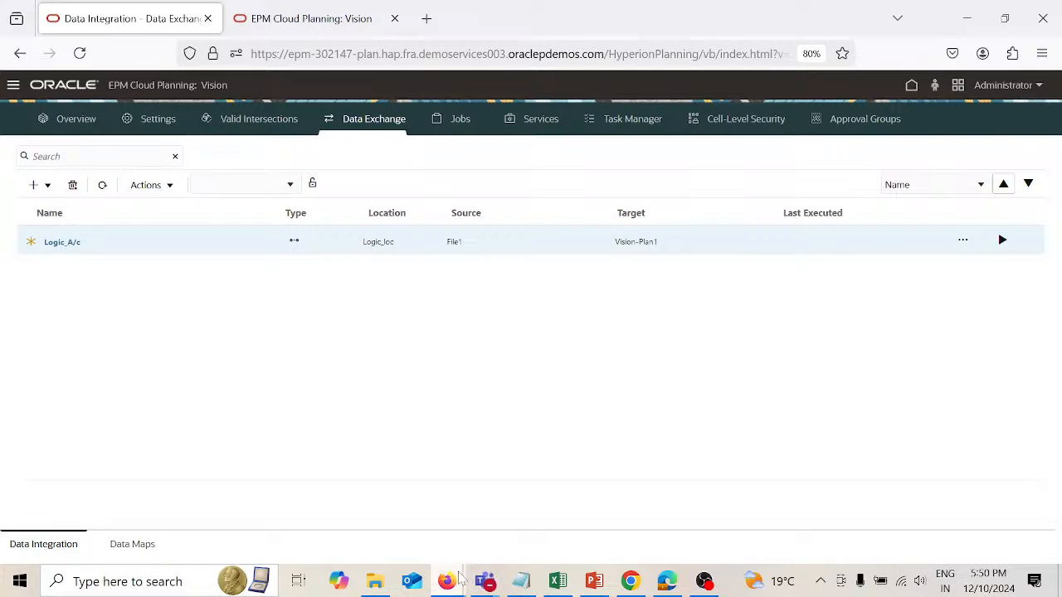
pyautogui.moveTo(459, 579)
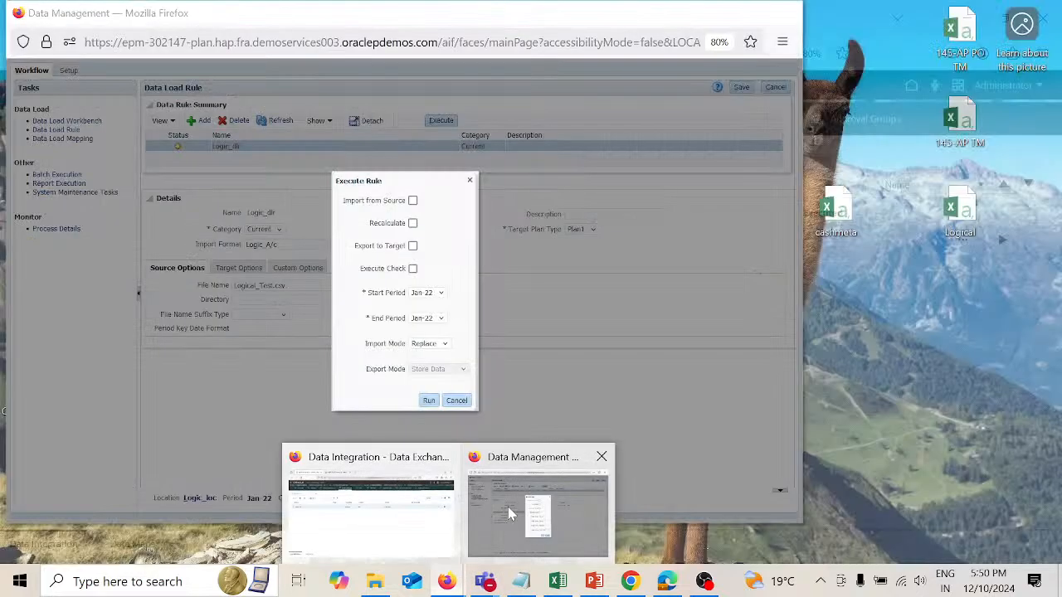
pyautogui.click(515, 531)
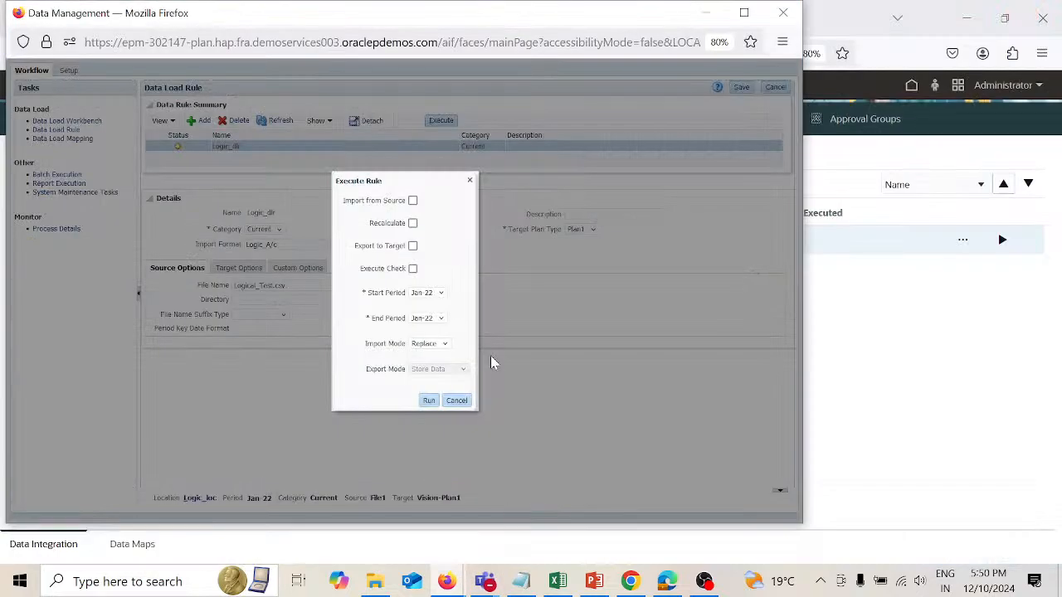
# Step: Execute the Logic_dlr rule with Import from Source for Jan-22, and refresh the rule's status
pyautogui.click(413, 202)
pyautogui.click(430, 402)
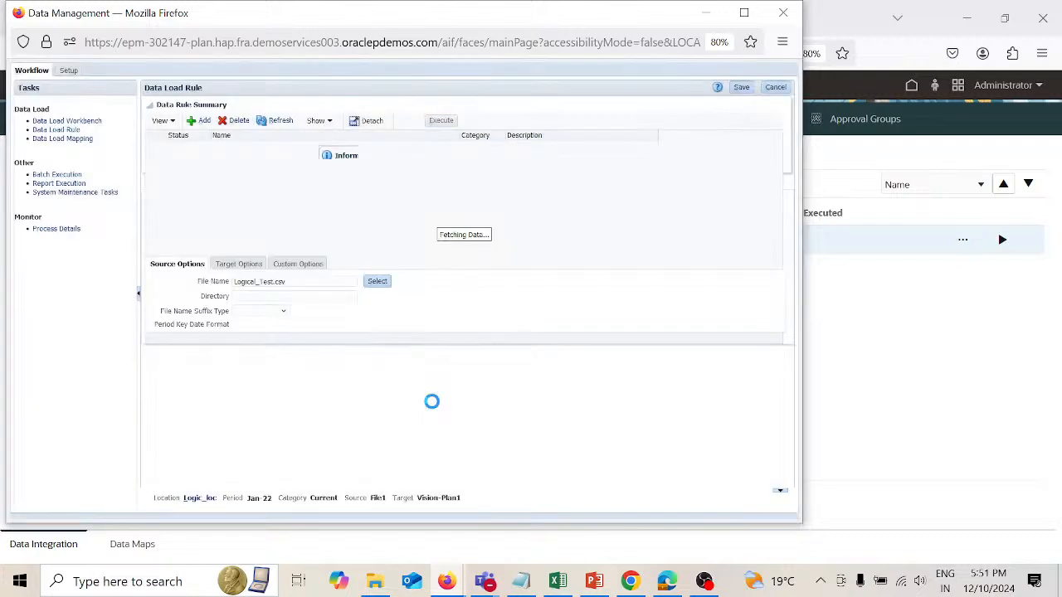
pyautogui.click(468, 195)
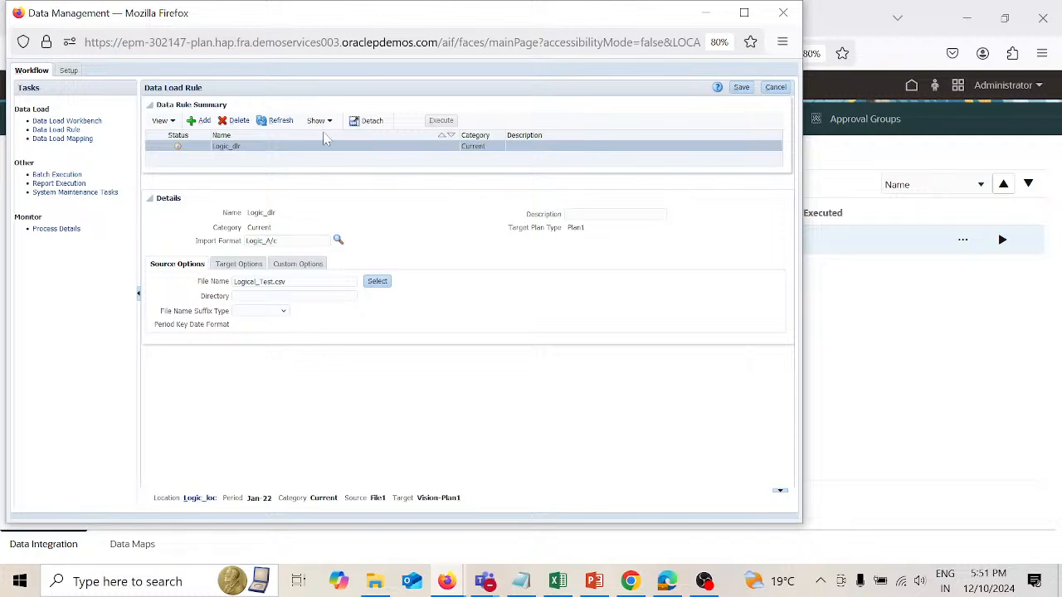
pyautogui.click(282, 122)
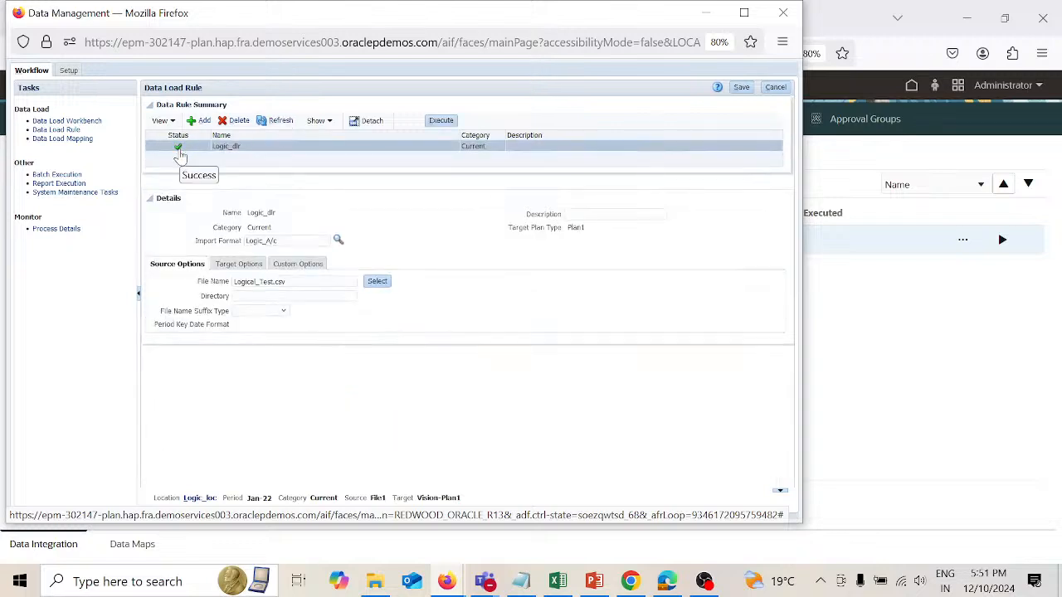
# Step: Open the Data Load Workbench and review the imported rows' account mappings and amounts
pyautogui.click(80, 121)
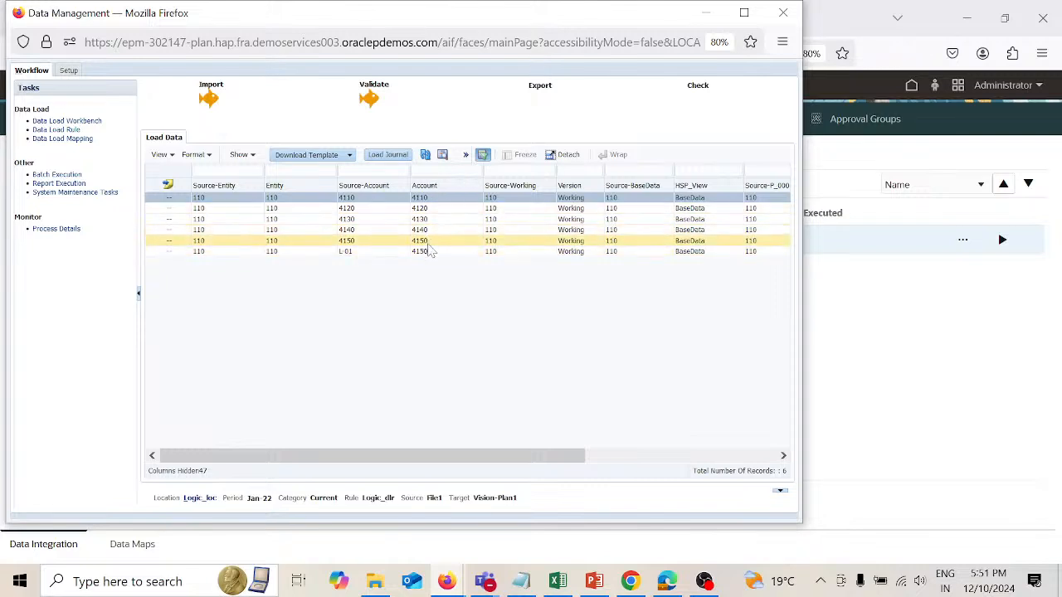
pyautogui.hscroll(5, 583, 241)
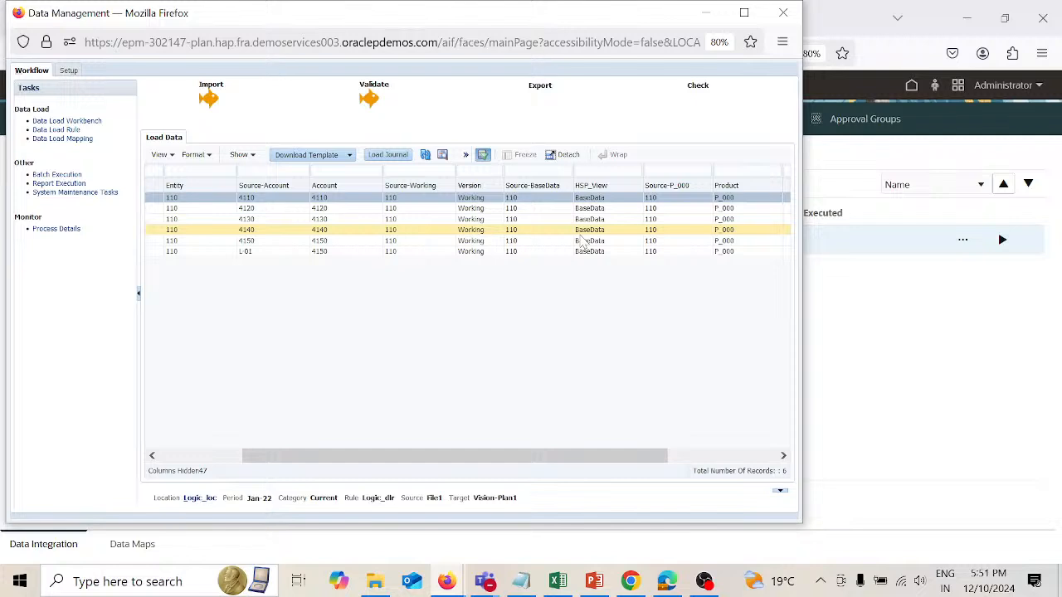
pyautogui.hscroll(3, 584, 240)
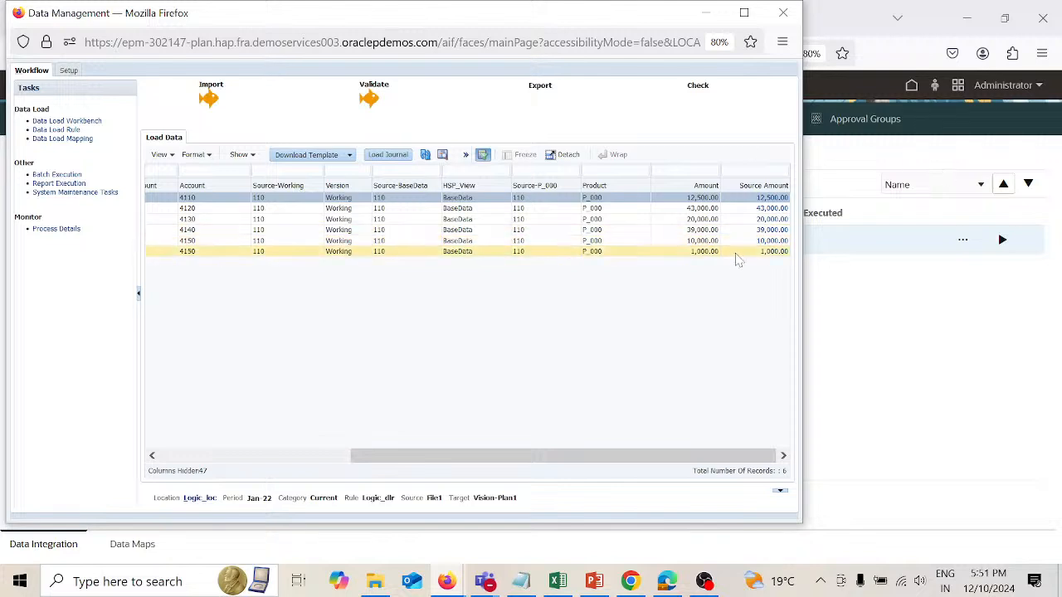
# Step: Export the validated Logic_dlr data to Vision-Plan1, choosing the export mode and keeping execution online
pyautogui.click(540, 86)
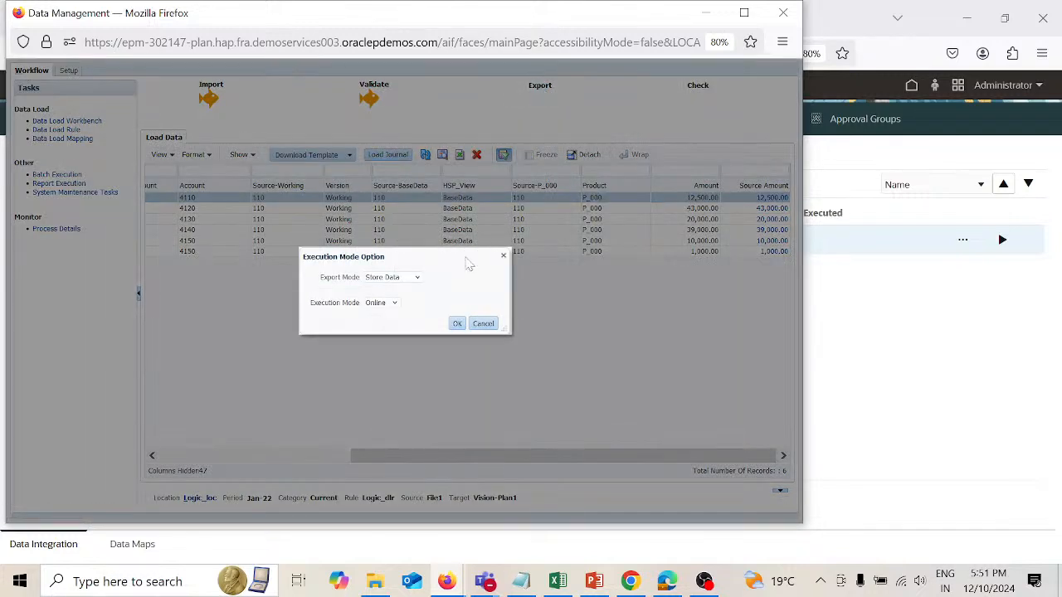
pyautogui.click(418, 278)
pyautogui.click(406, 308)
pyautogui.click(457, 324)
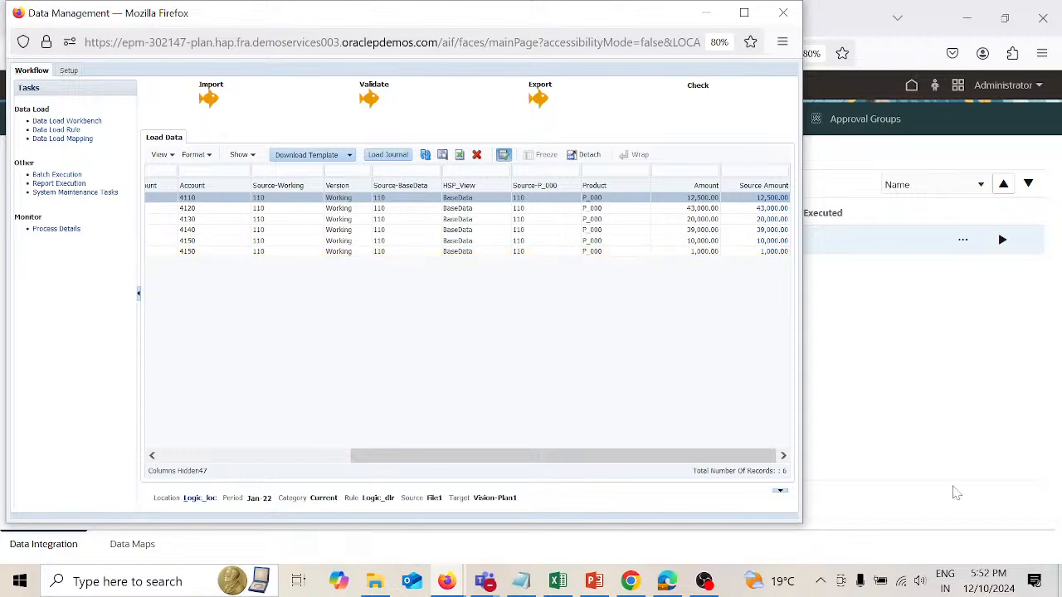
# Step: Switch to the Logical workbook in Excel and open the Smart View connections panel on Sheet1
pyautogui.moveTo(566, 585)
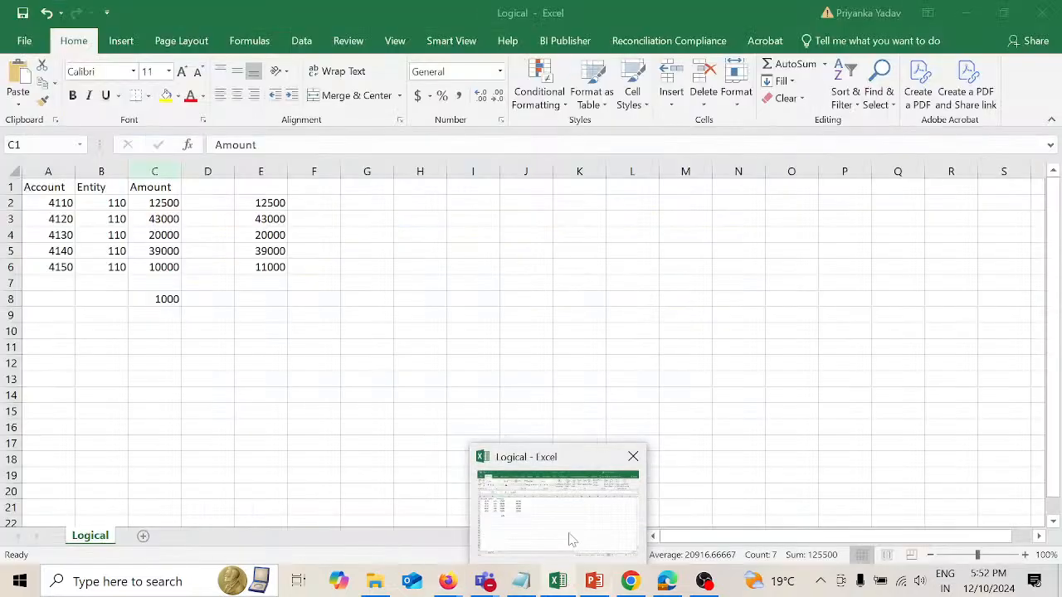
pyautogui.click(569, 541)
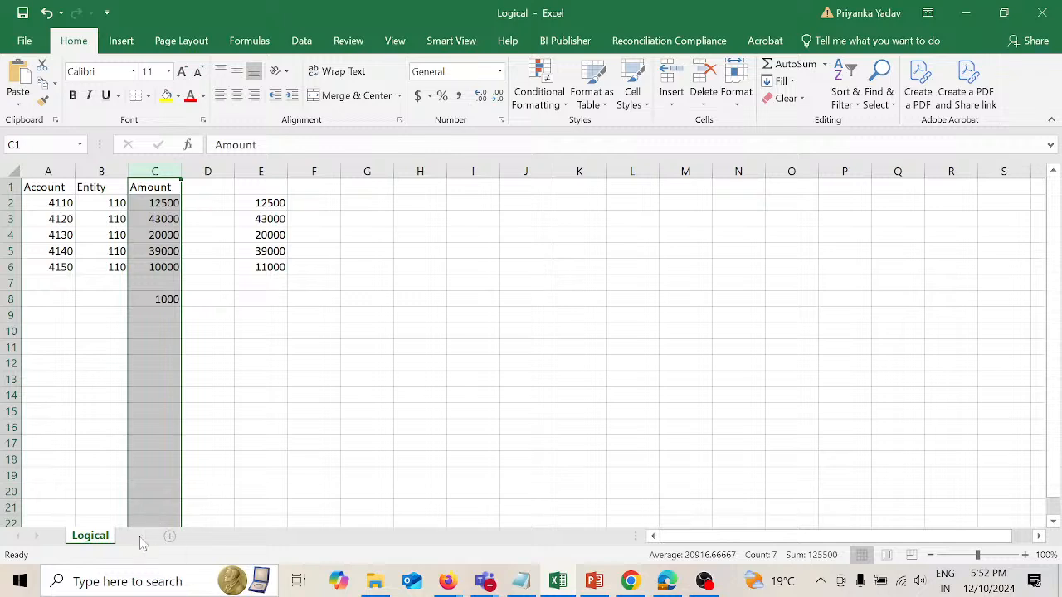
pyautogui.click(472, 38)
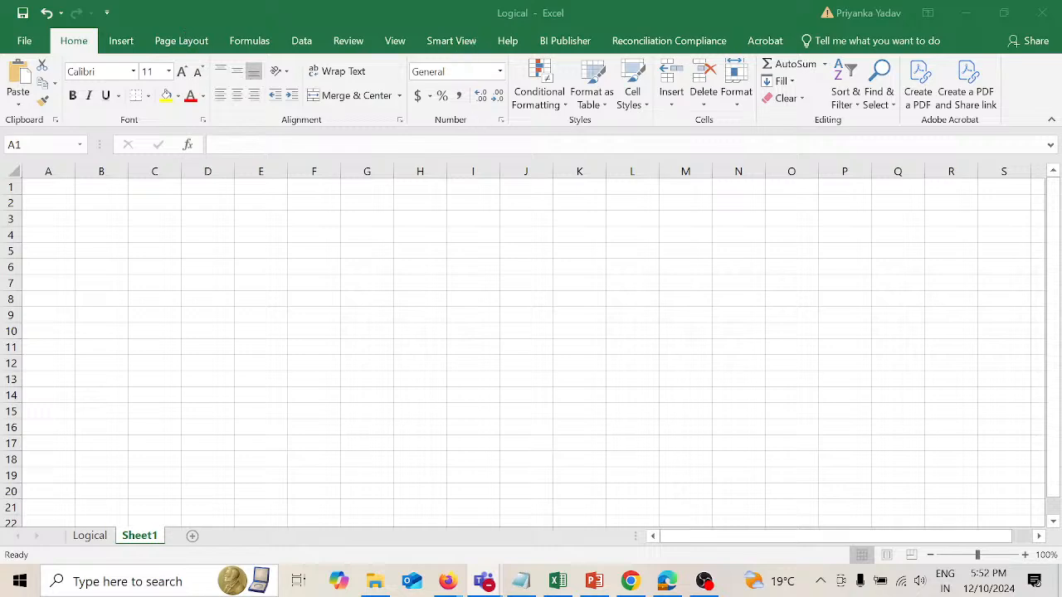
pyautogui.click(487, 318)
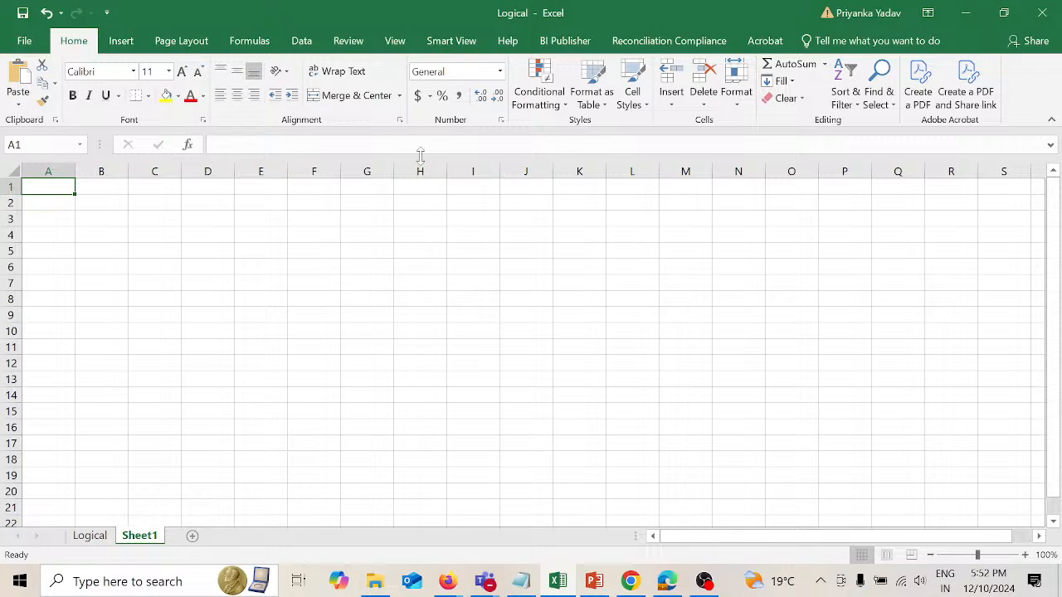
pyautogui.click(457, 42)
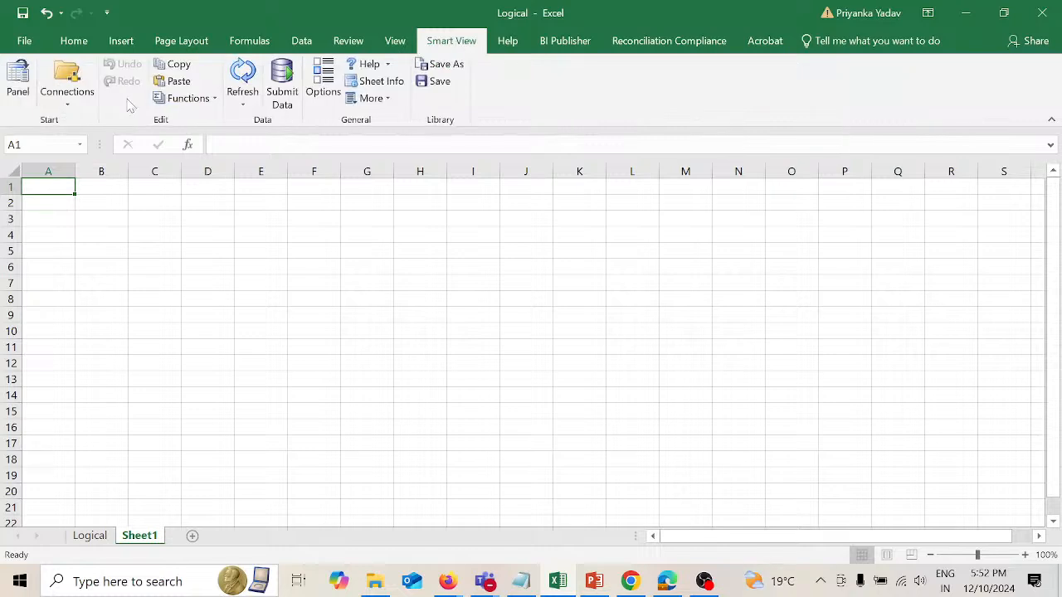
pyautogui.click(19, 81)
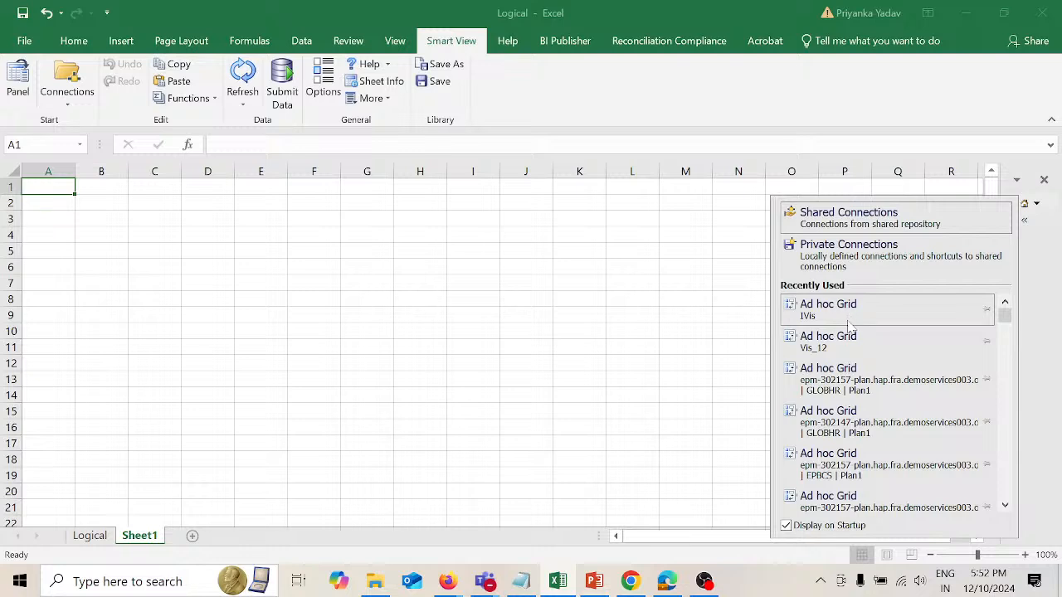
# Step: Try to open the most recently used ad hoc grid, signing in to Oracle Cloud with the username and account password
pyautogui.click(841, 308)
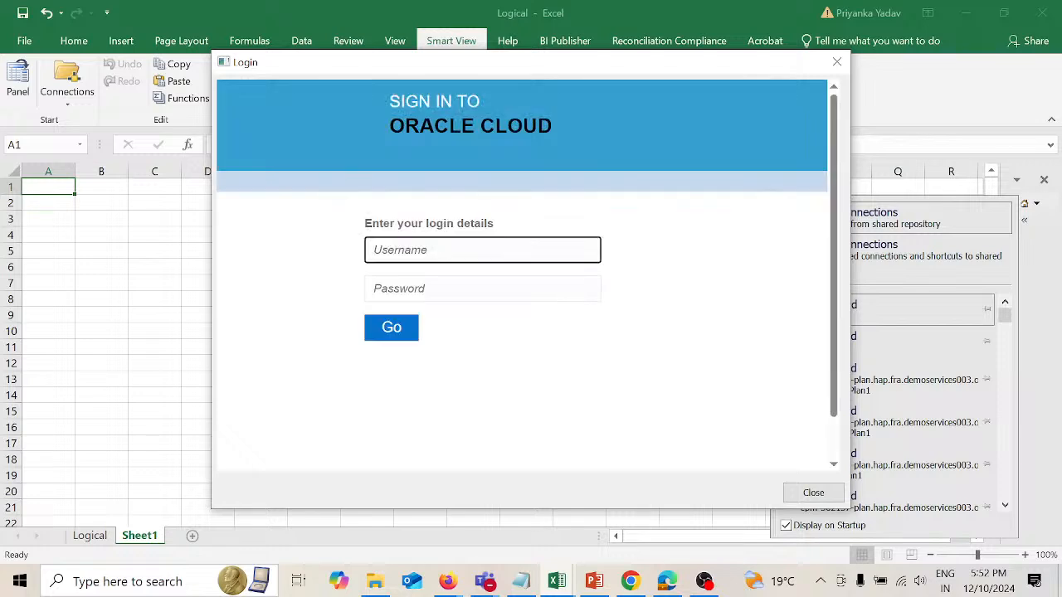
pyautogui.write('user1')
pyautogui.press('Tab')
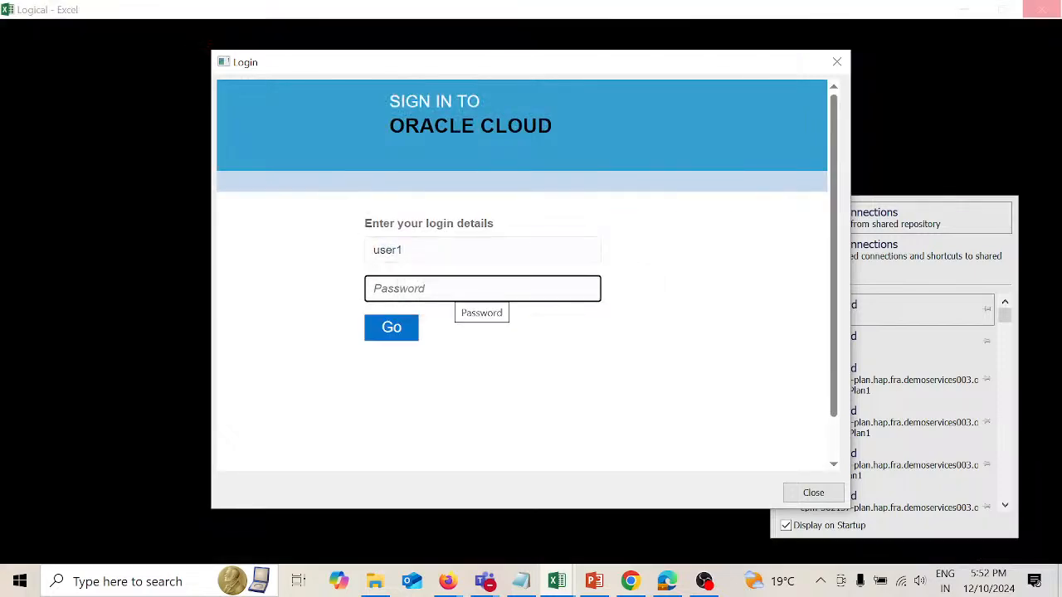
pyautogui.write('*')
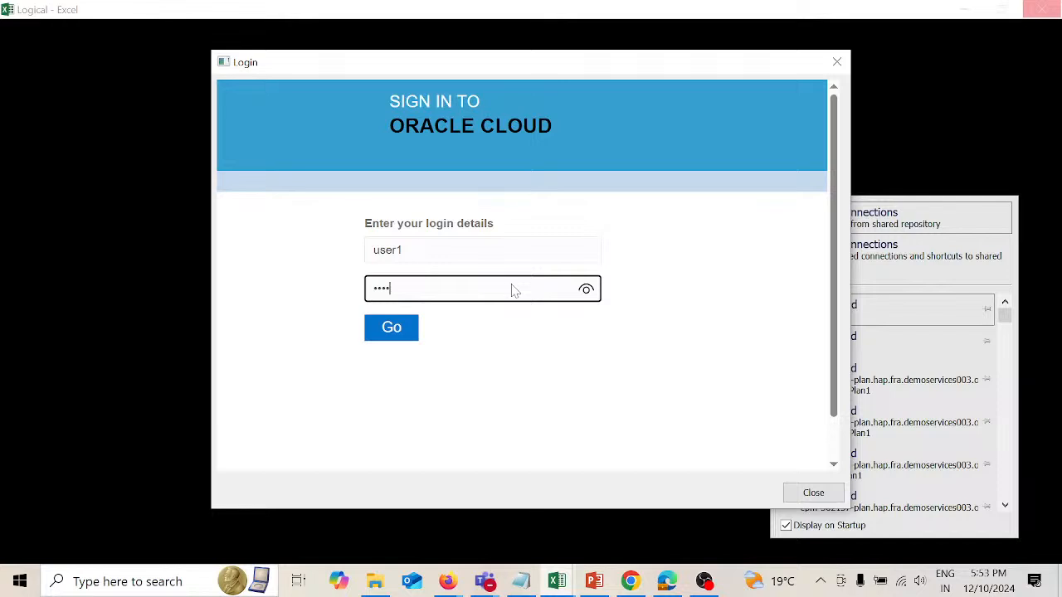
pyautogui.press('Return')
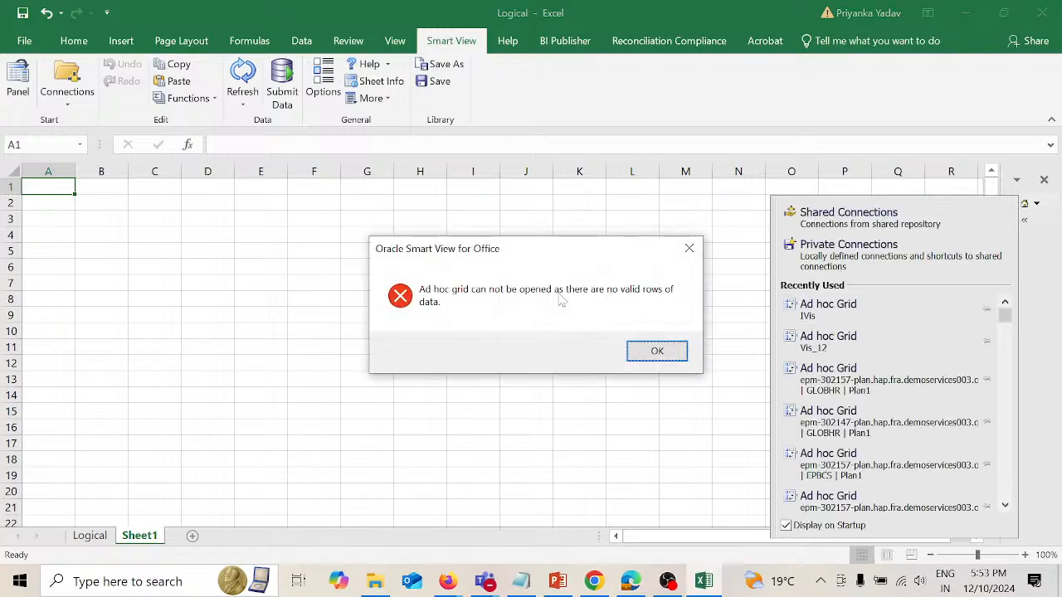
pyautogui.click(655, 351)
# Step: Turn off Suppress Missing Blocks in the Smart View data options and refresh Sheet1 to load the ad hoc grid
pyautogui.click(324, 92)
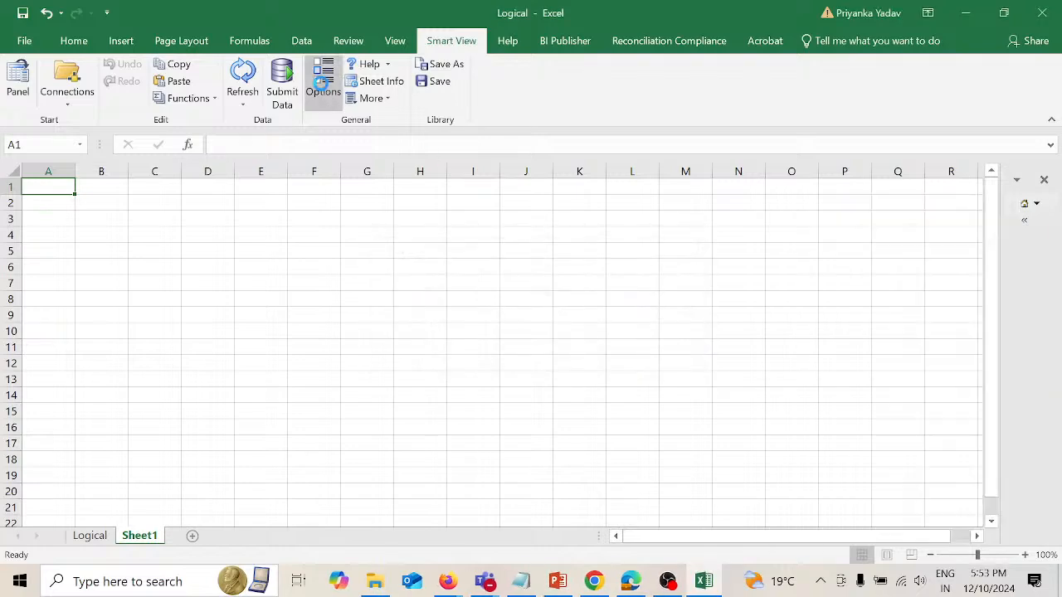
pyautogui.scroll(-2, 529, 455)
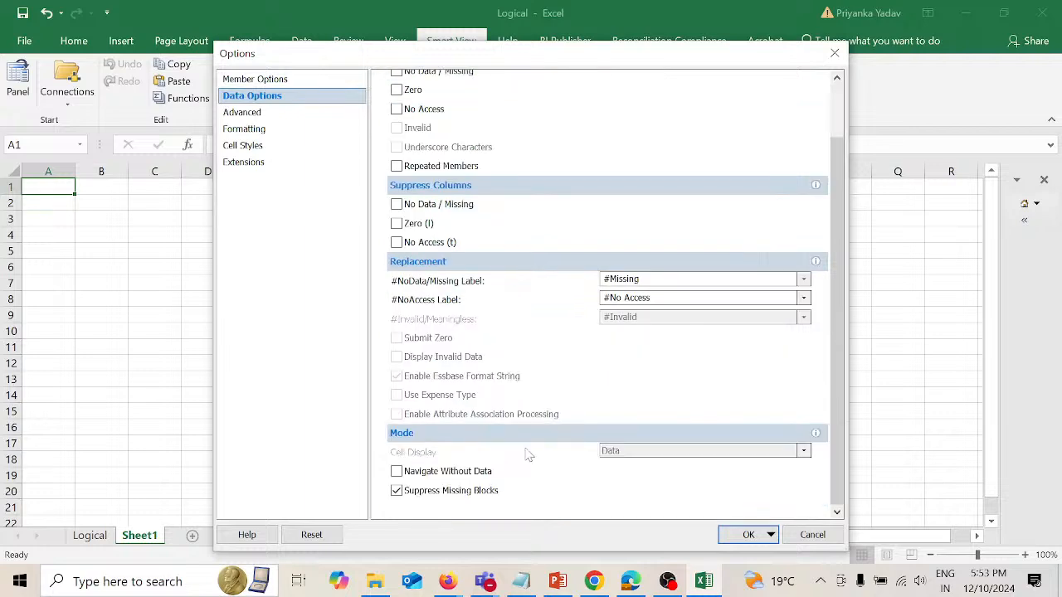
pyautogui.click(397, 491)
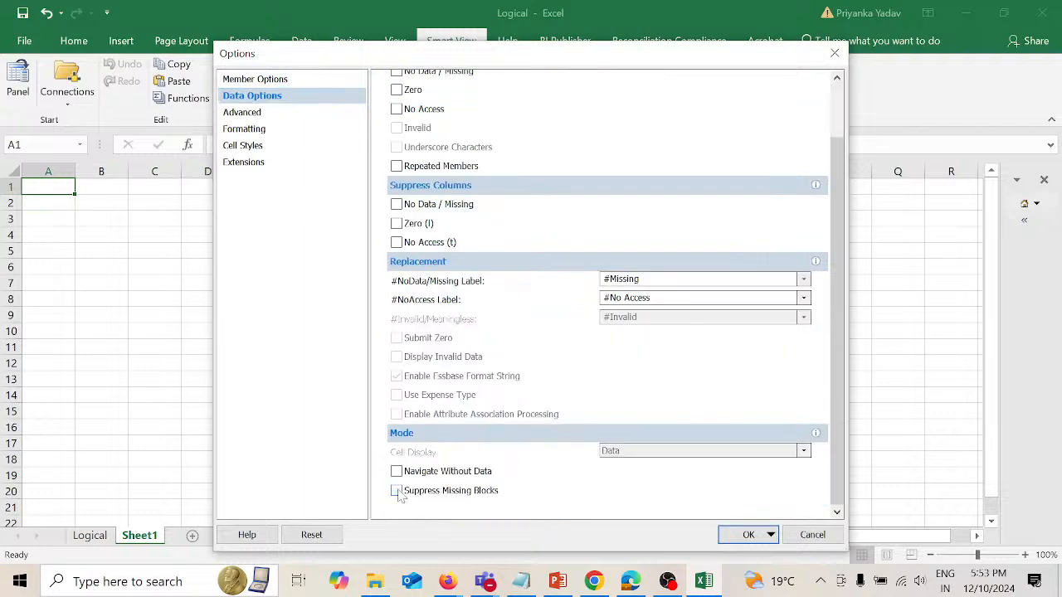
pyautogui.click(743, 534)
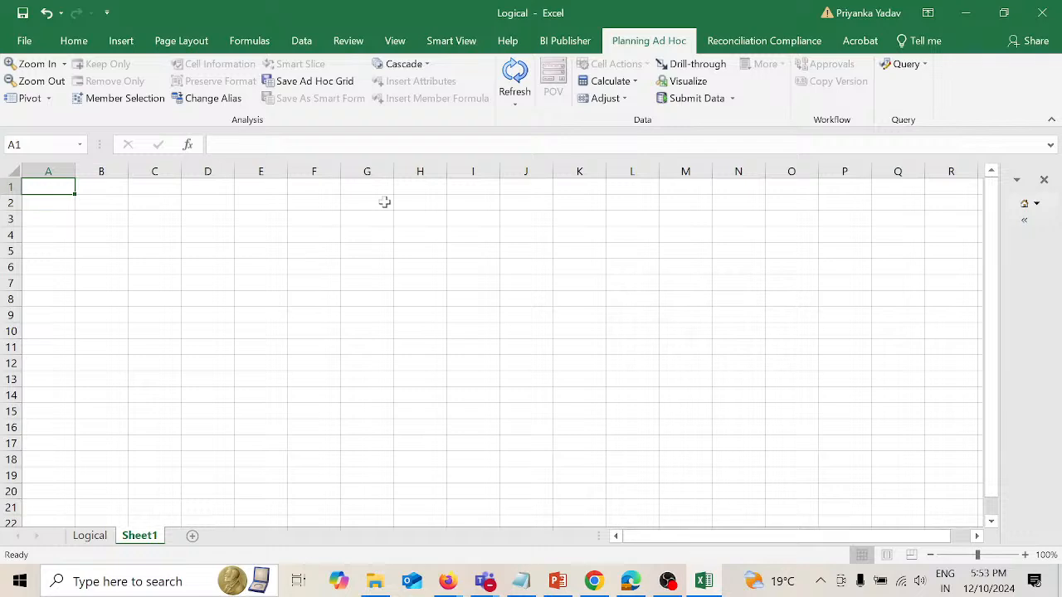
pyautogui.click(516, 98)
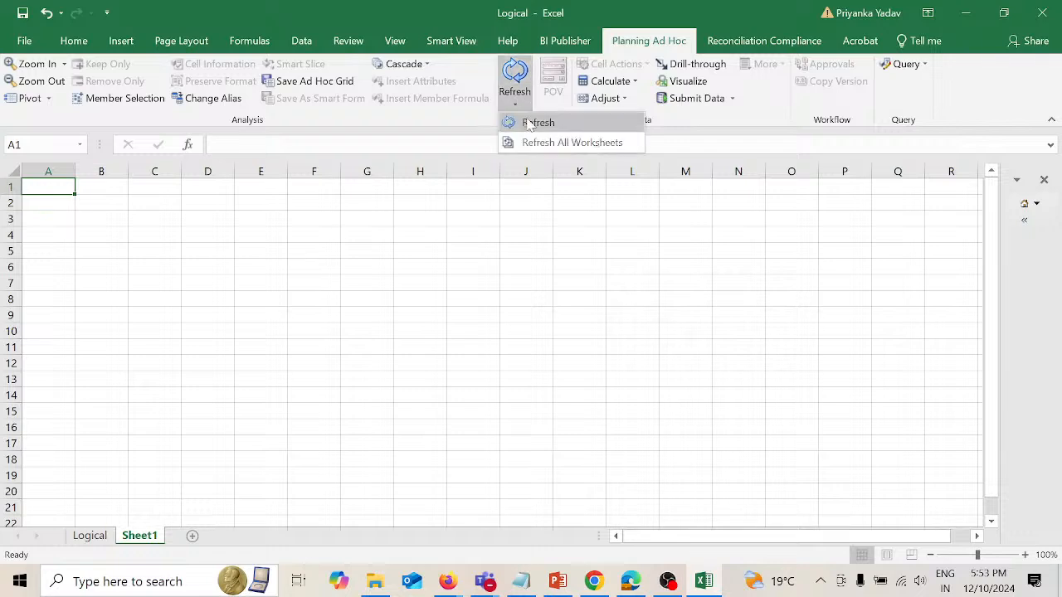
pyautogui.click(528, 122)
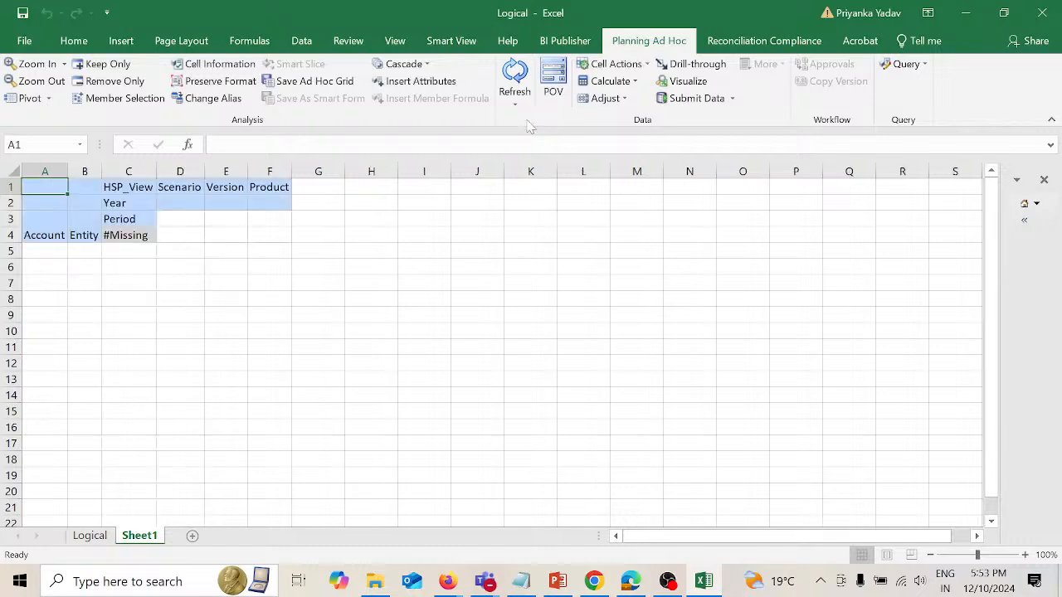
# Step: Set the grid's view, scenario, version and product members to BaseData, Current, Working and P_000 in row 1
pyautogui.click(145, 186)
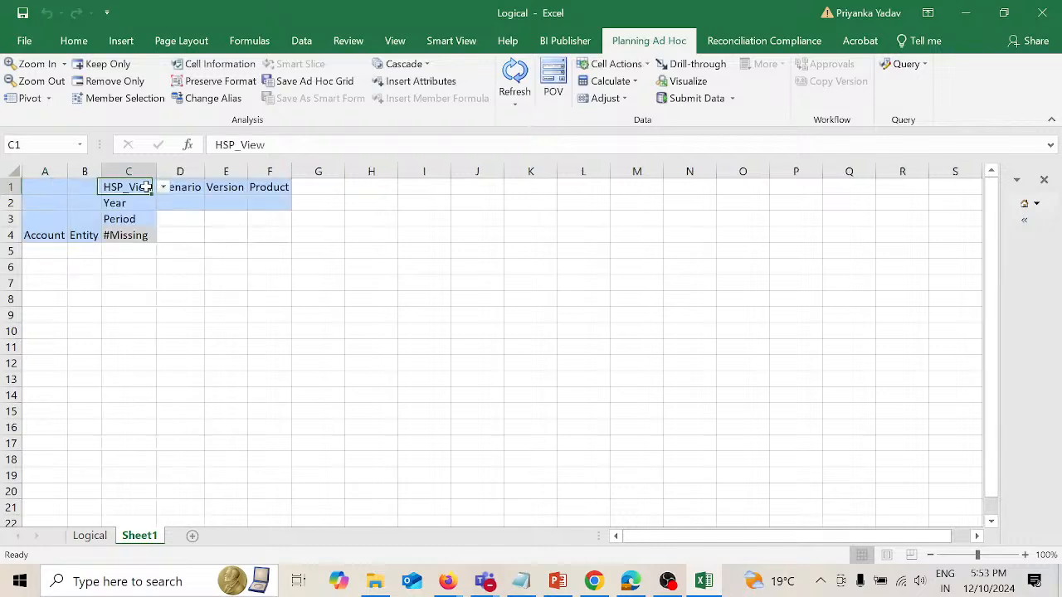
pyautogui.write('Base')
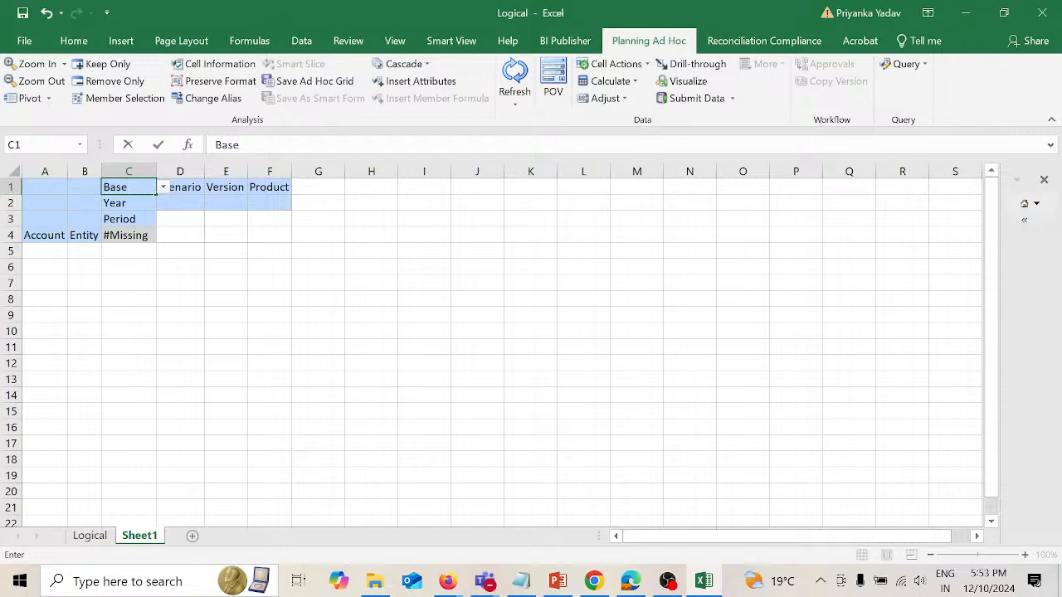
pyautogui.write('Data')
pyautogui.press('Tab')
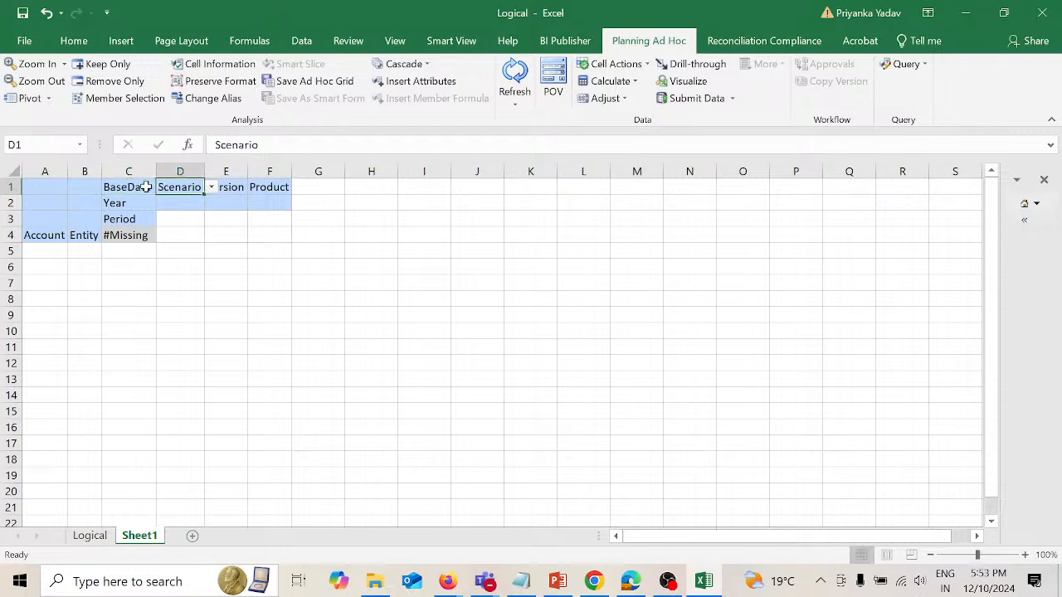
pyautogui.write('Current')
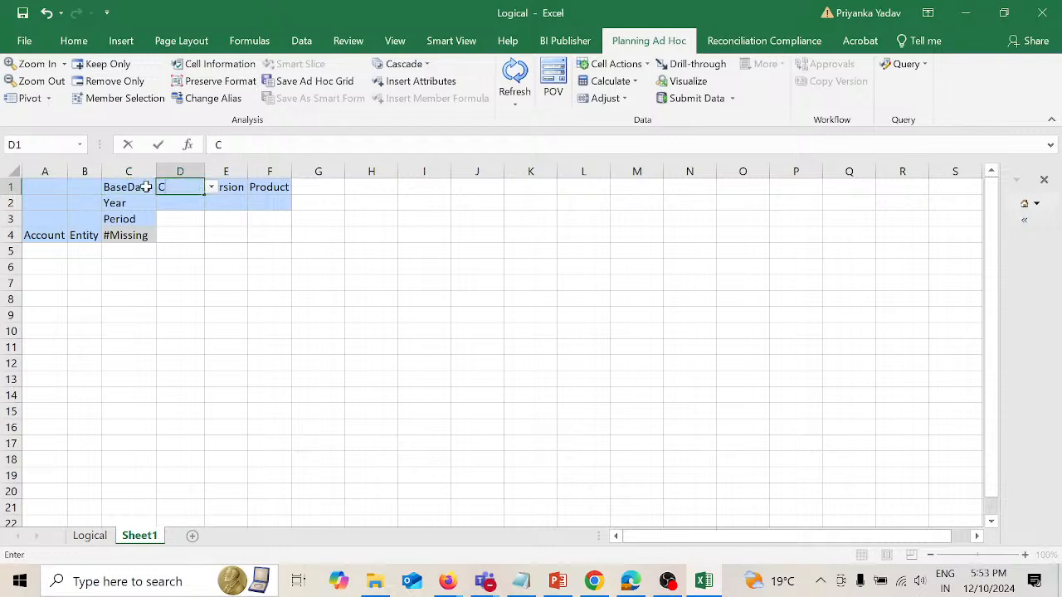
pyautogui.press('Tab')
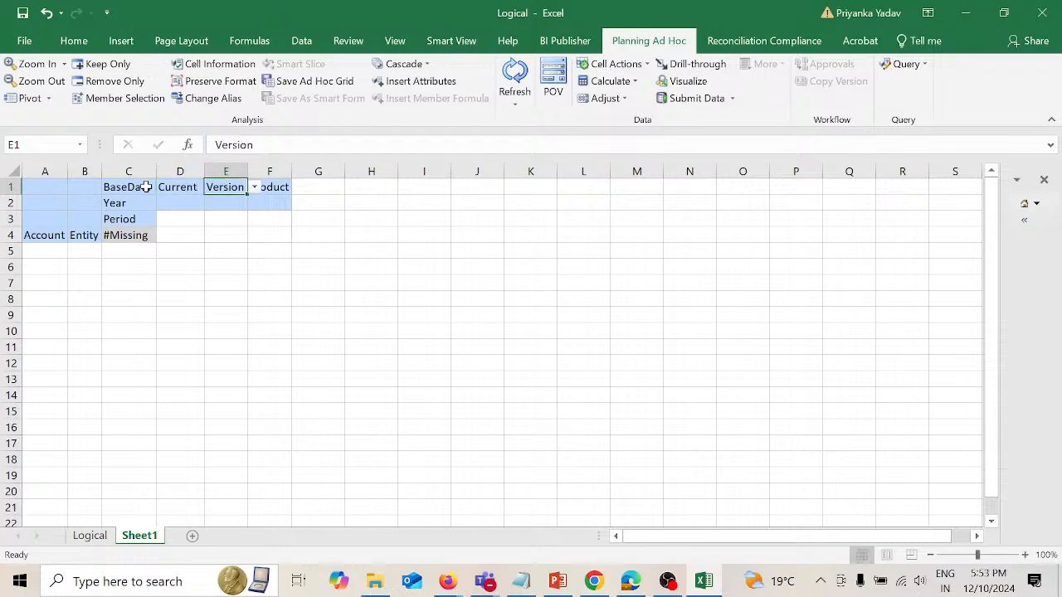
pyautogui.write('Working')
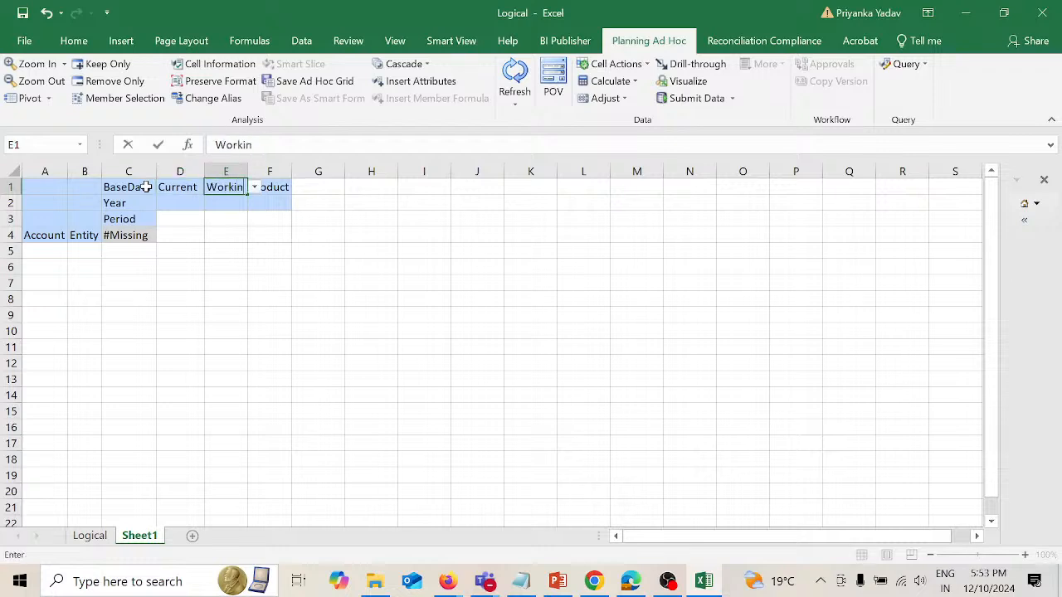
pyautogui.press('Tab')
pyautogui.write('P_')
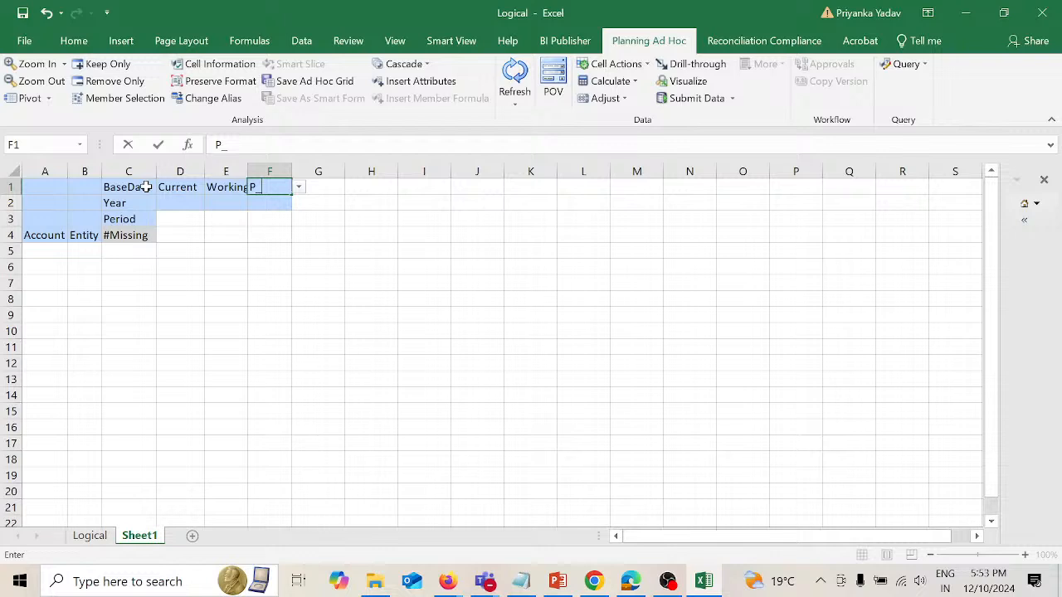
pyautogui.write('000')
# Step: Set the grid's year to FY22 and its period to Jan, and refresh the ad hoc grid
pyautogui.click(133, 203)
pyautogui.write('FY22')
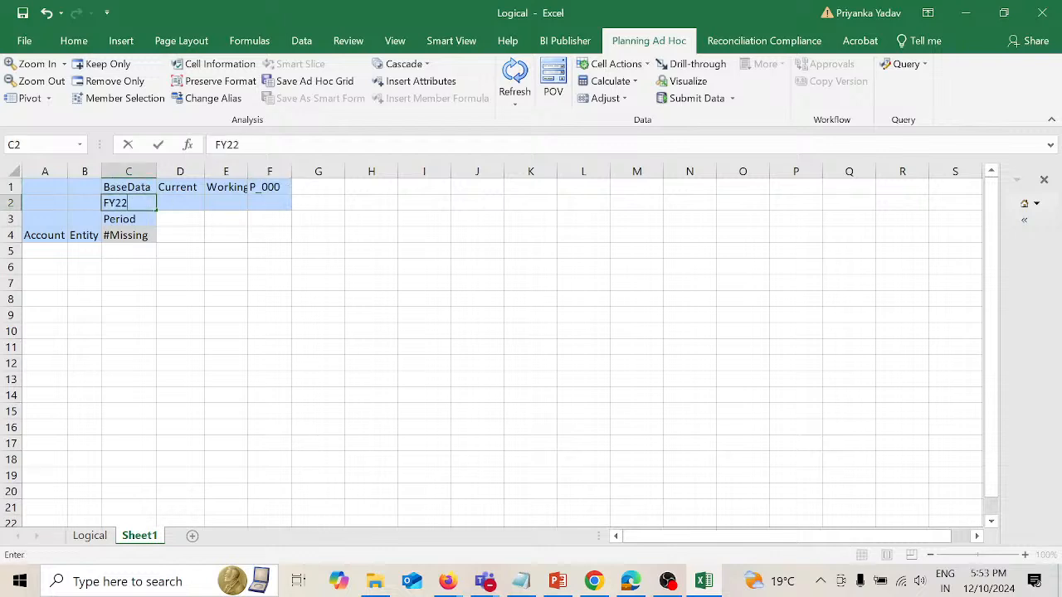
pyautogui.press('Return')
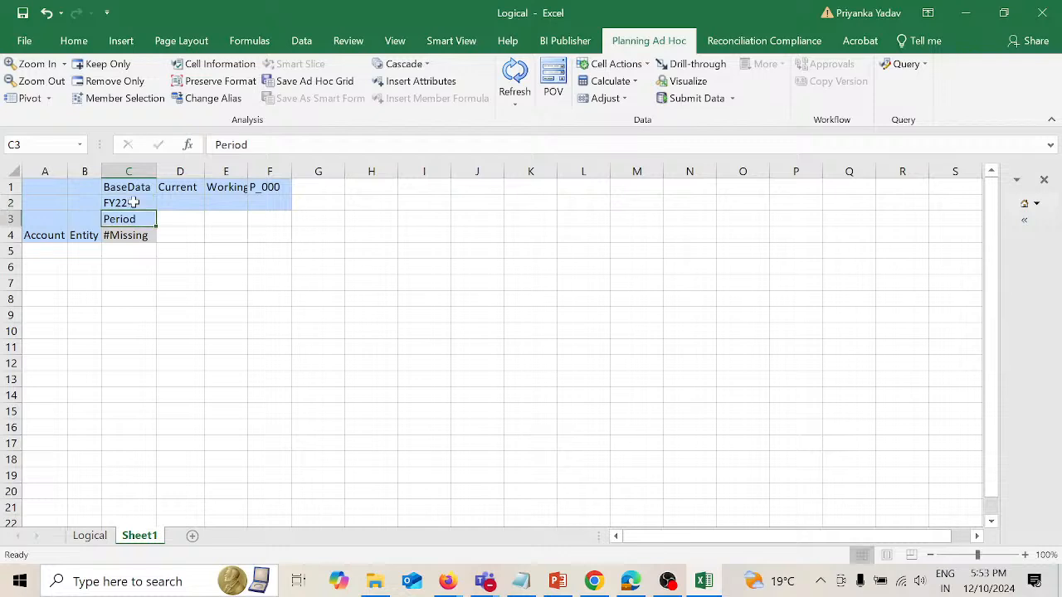
pyautogui.write('Jan')
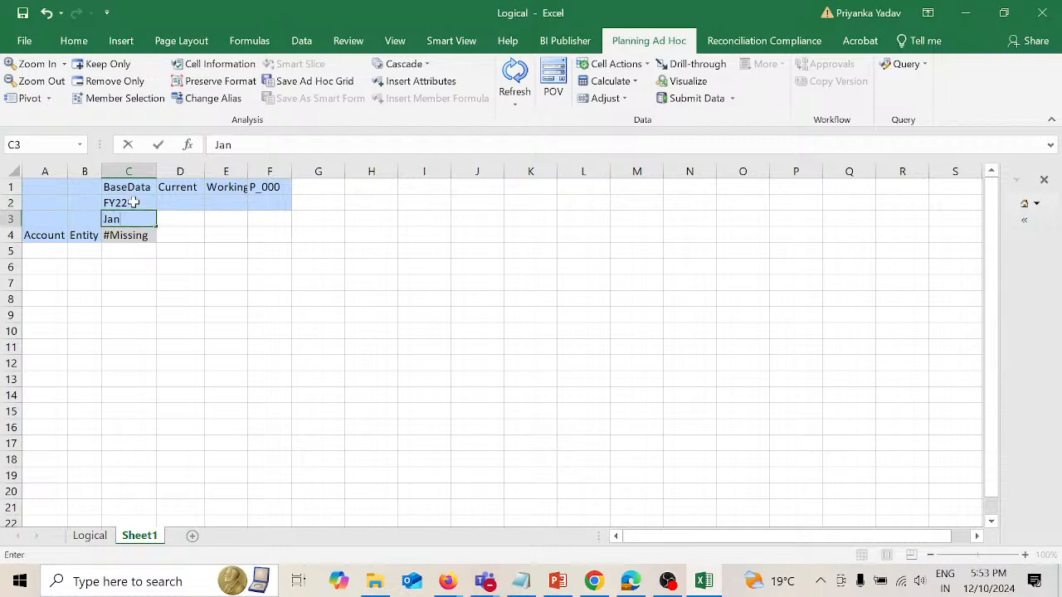
pyautogui.click(321, 253)
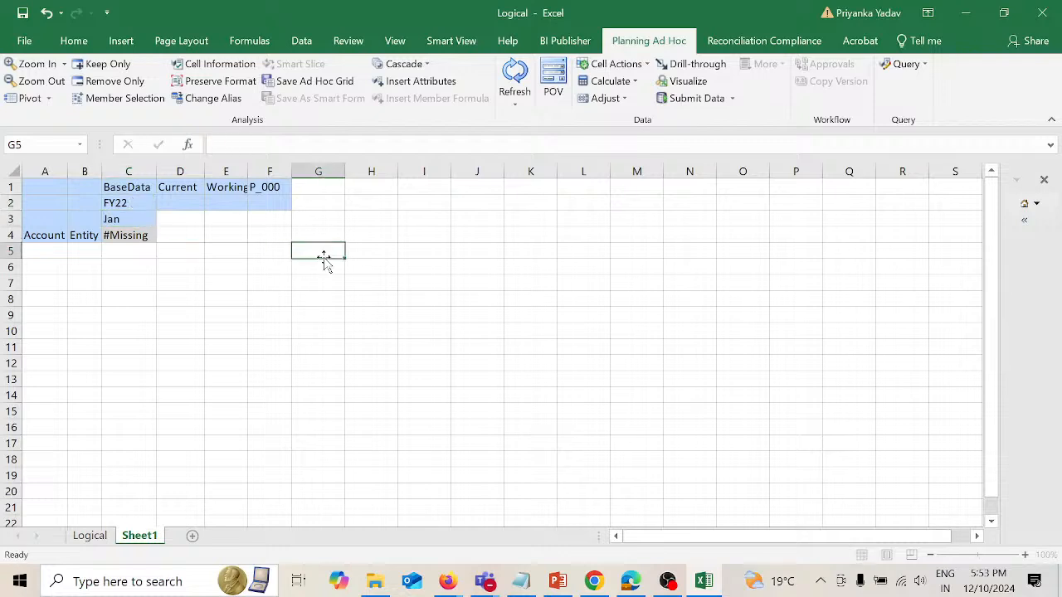
pyautogui.click(515, 74)
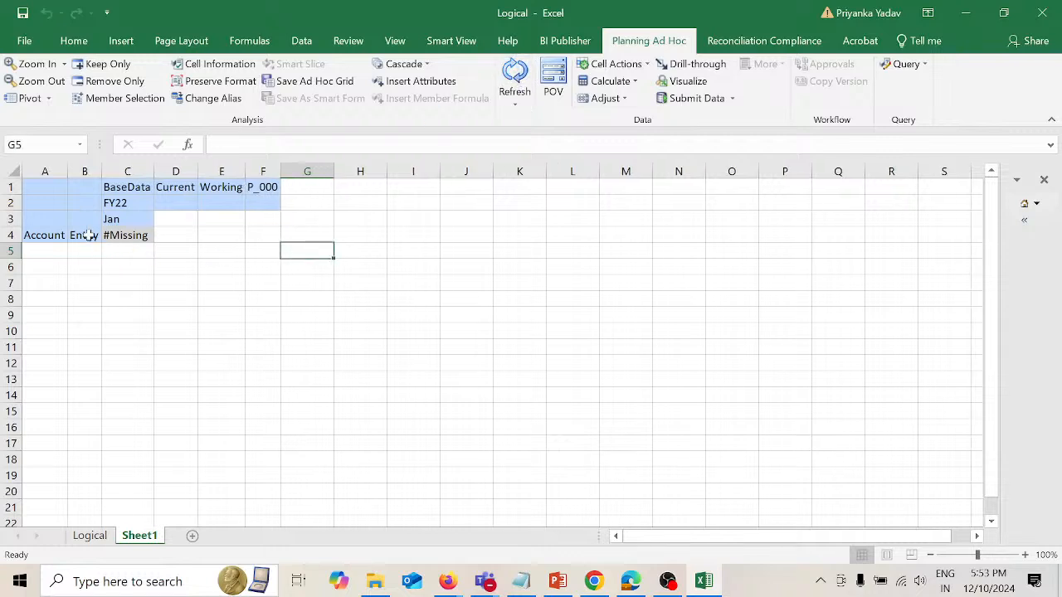
# Step: Check the Logical sheet, and replace the Entity member in B4 with 110 from the Total Entity hierarchy using Member Selection
pyautogui.click(87, 236)
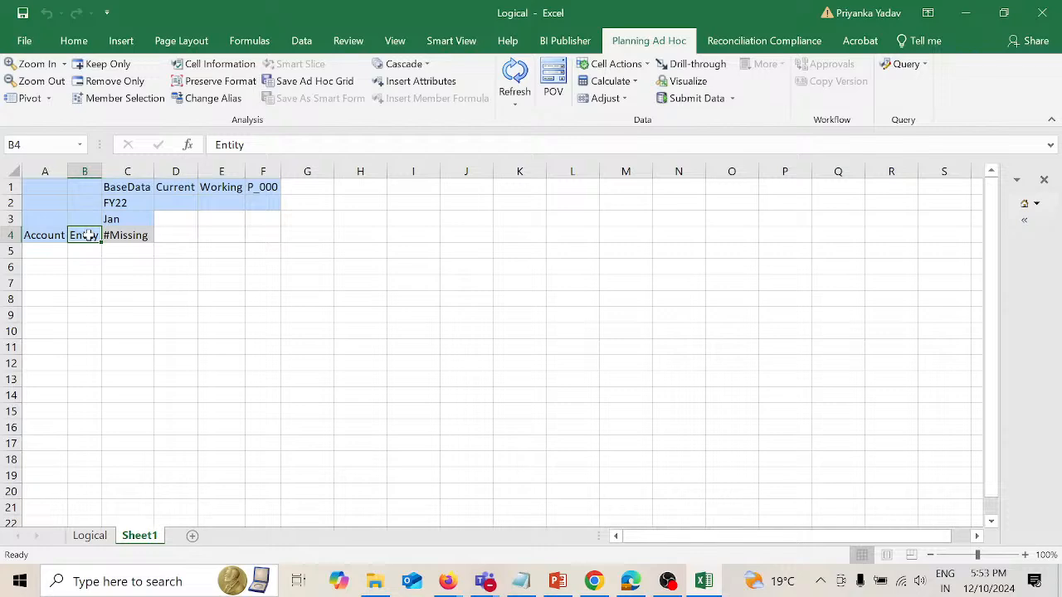
pyautogui.click(94, 537)
pyautogui.click(141, 538)
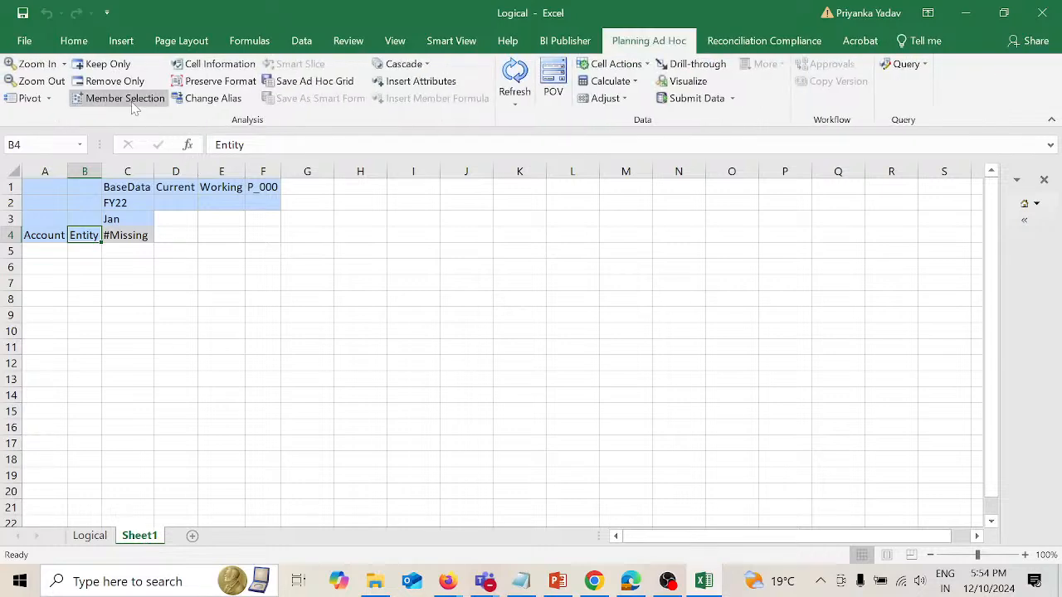
pyautogui.click(130, 100)
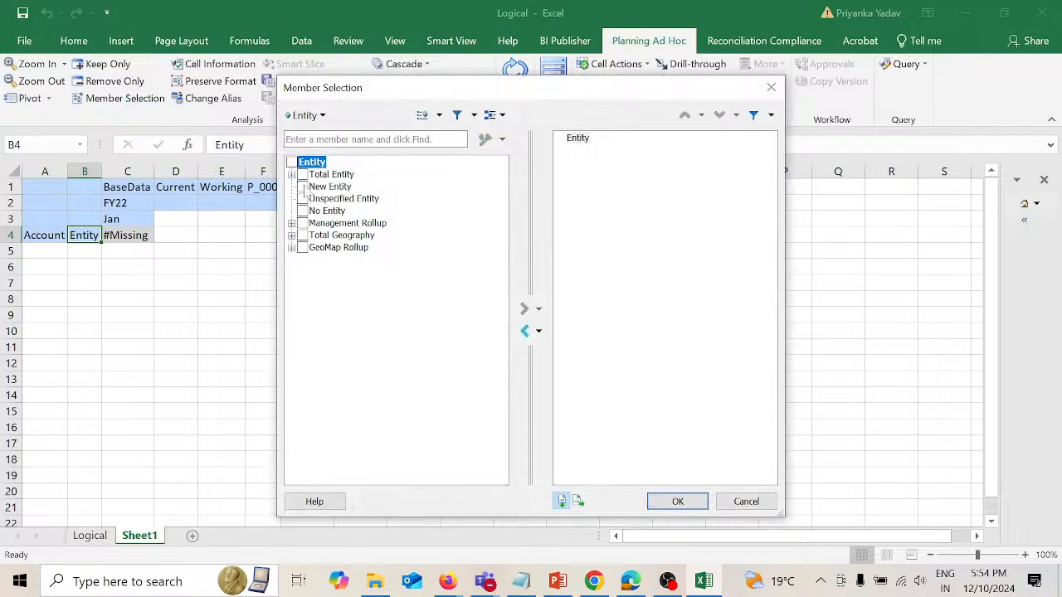
pyautogui.click(291, 175)
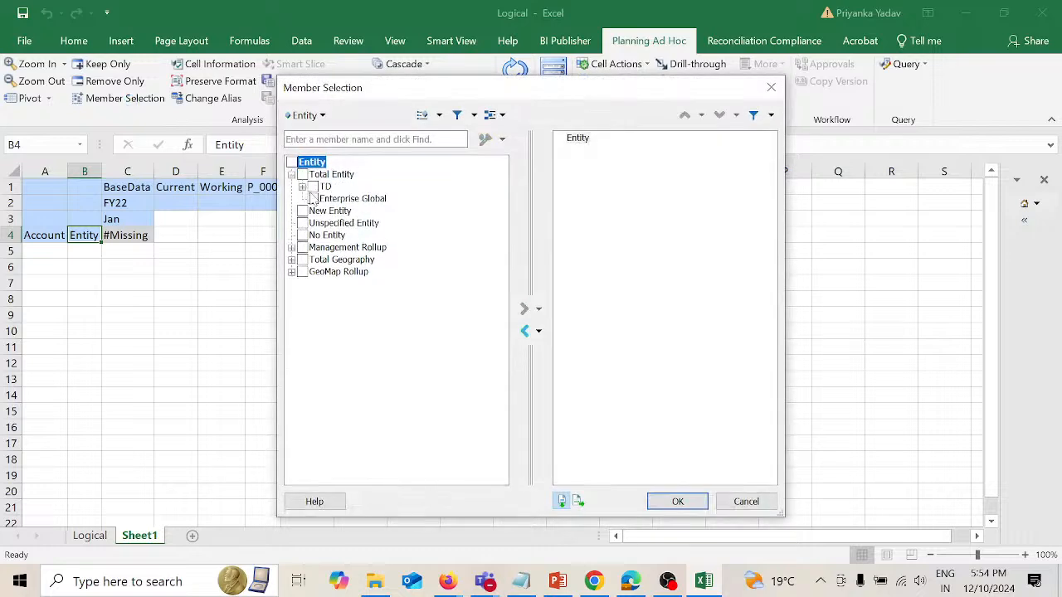
pyautogui.click(302, 187)
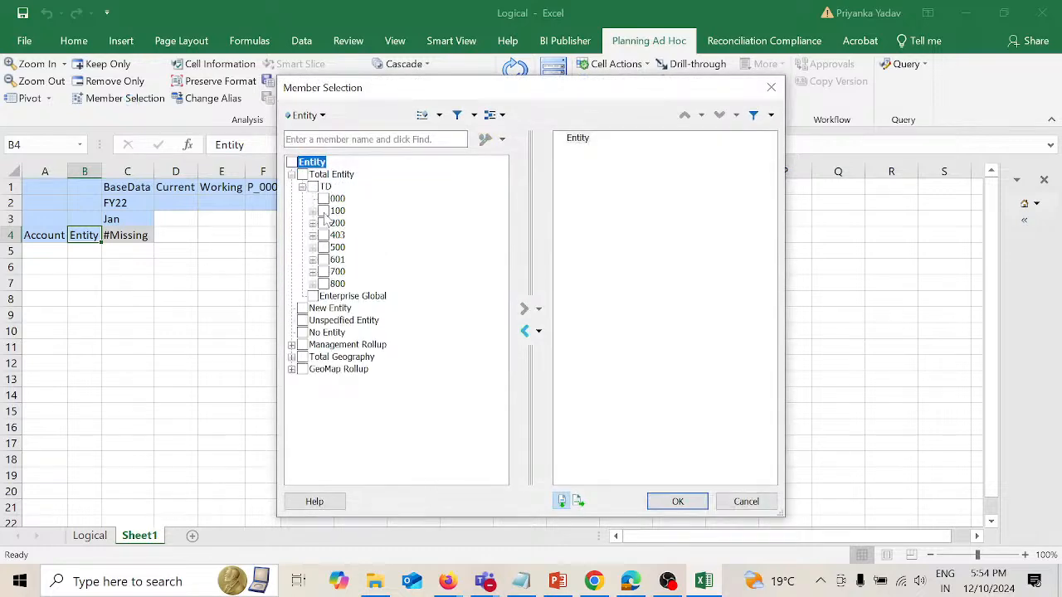
pyautogui.click(312, 211)
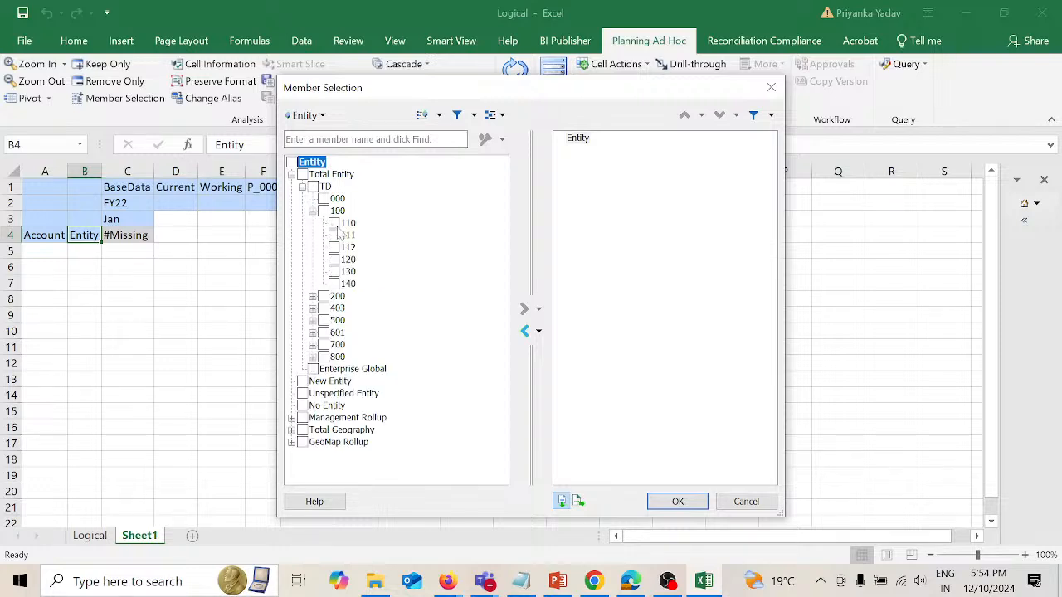
pyautogui.click(334, 224)
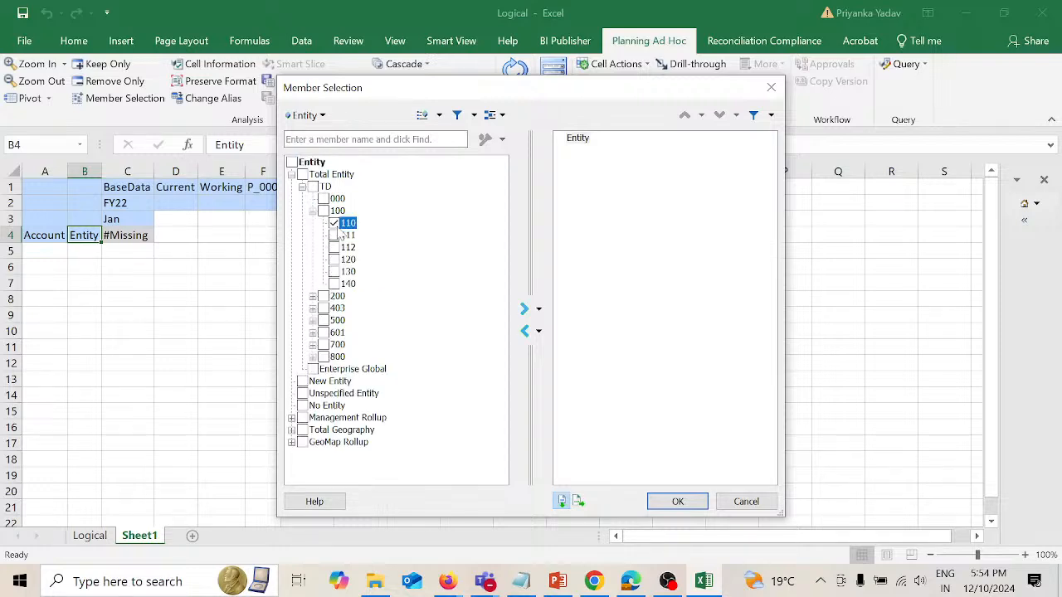
pyautogui.click(525, 310)
pyautogui.click(576, 140)
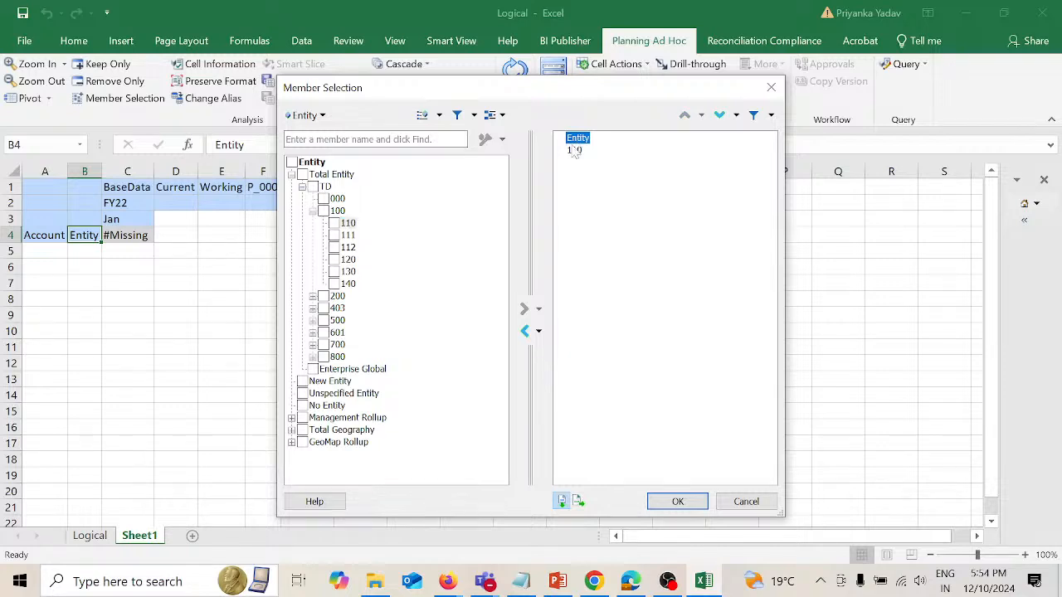
pyautogui.click(525, 331)
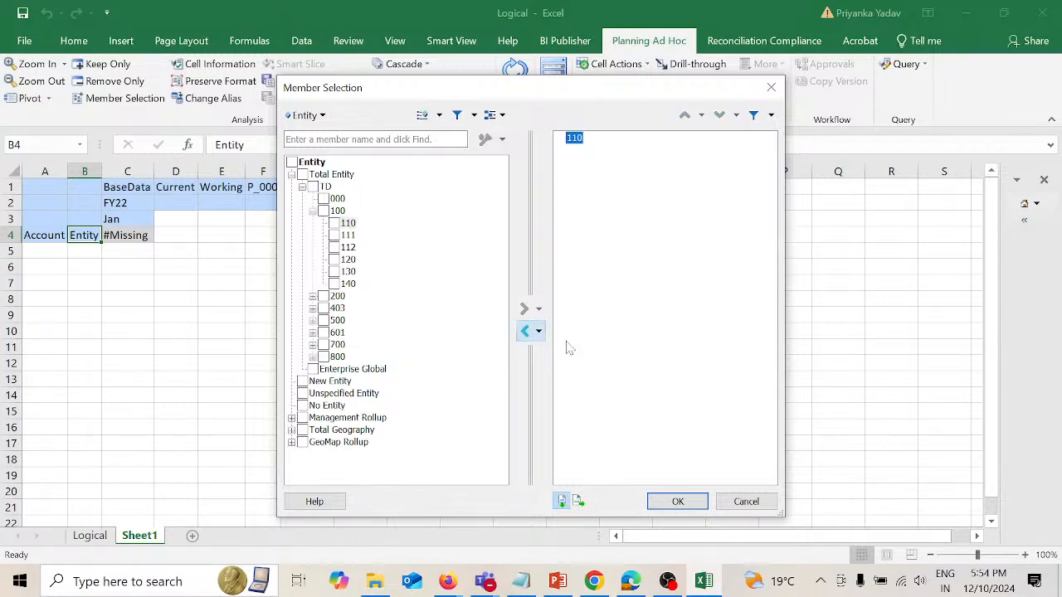
pyautogui.click(679, 502)
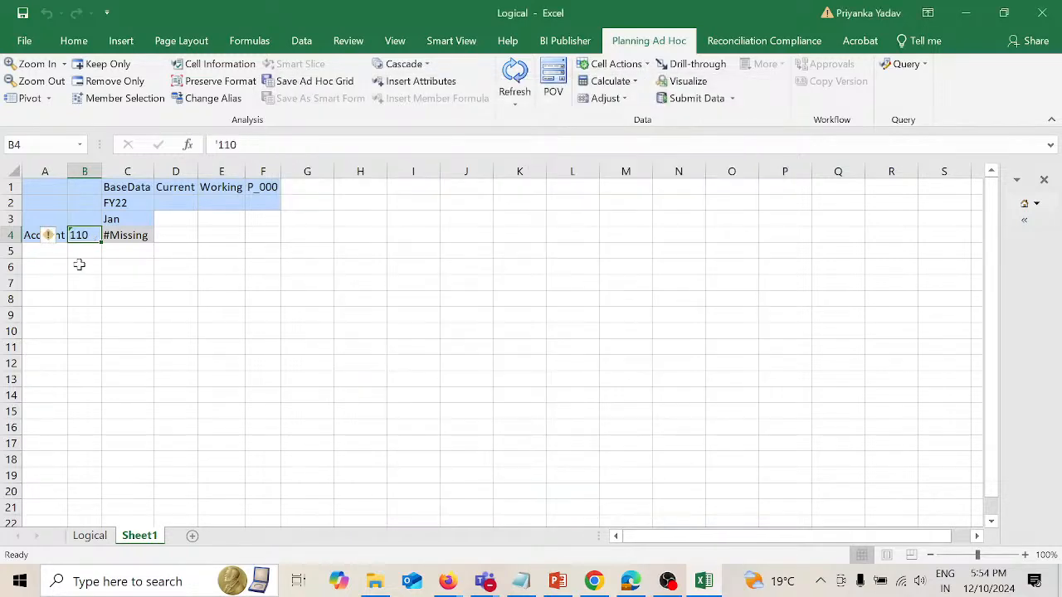
# Step: Open Member Selection for the Account member in A4 and expand AllA, NI, 0001, 0002 and GP down to the children of 4001
pyautogui.press('Left')
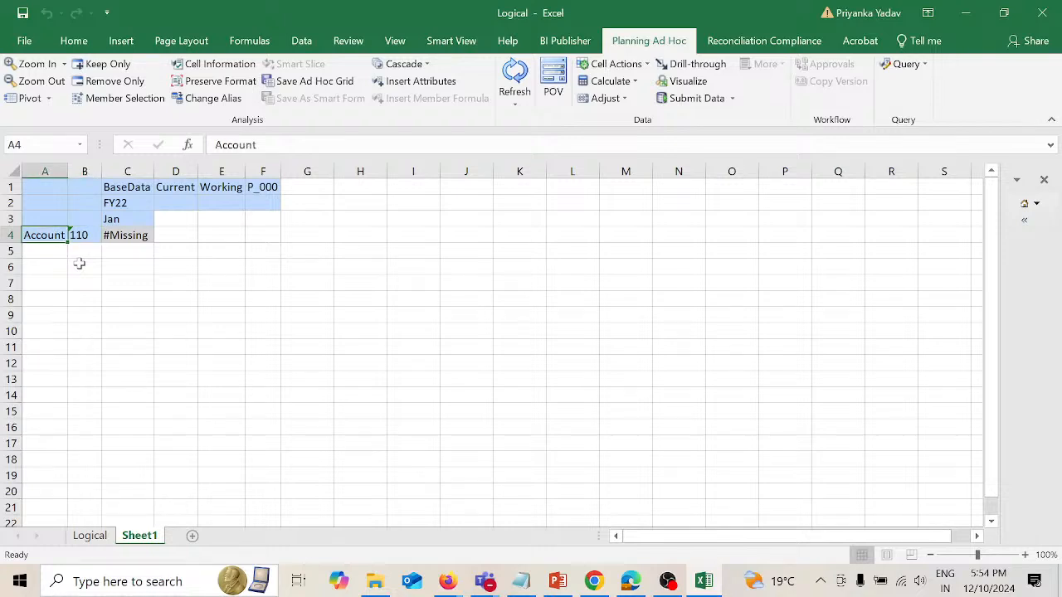
pyautogui.click(125, 95)
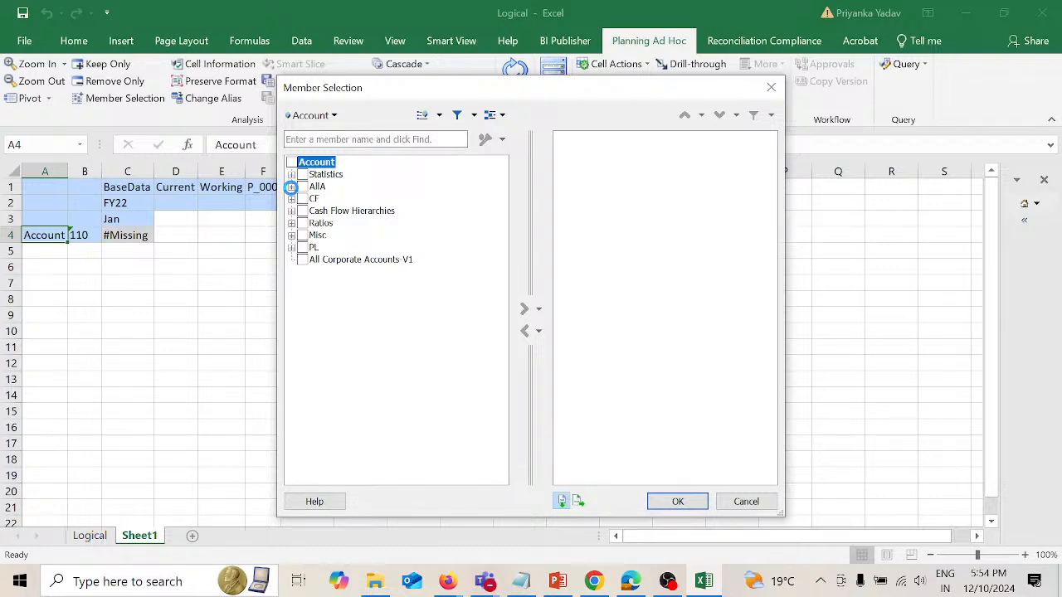
pyautogui.click(292, 187)
pyautogui.click(302, 211)
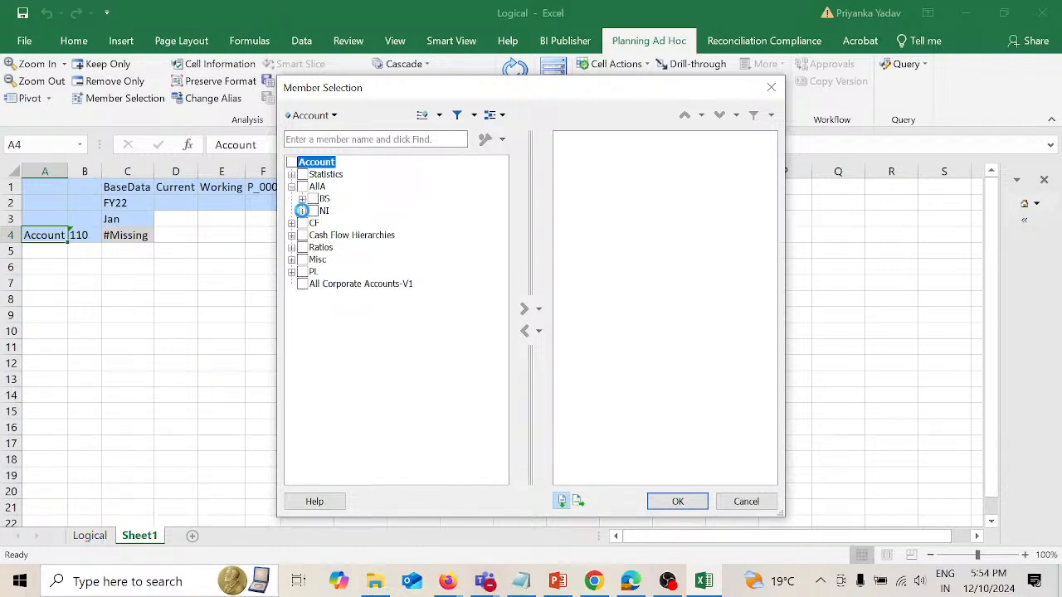
pyautogui.click(312, 223)
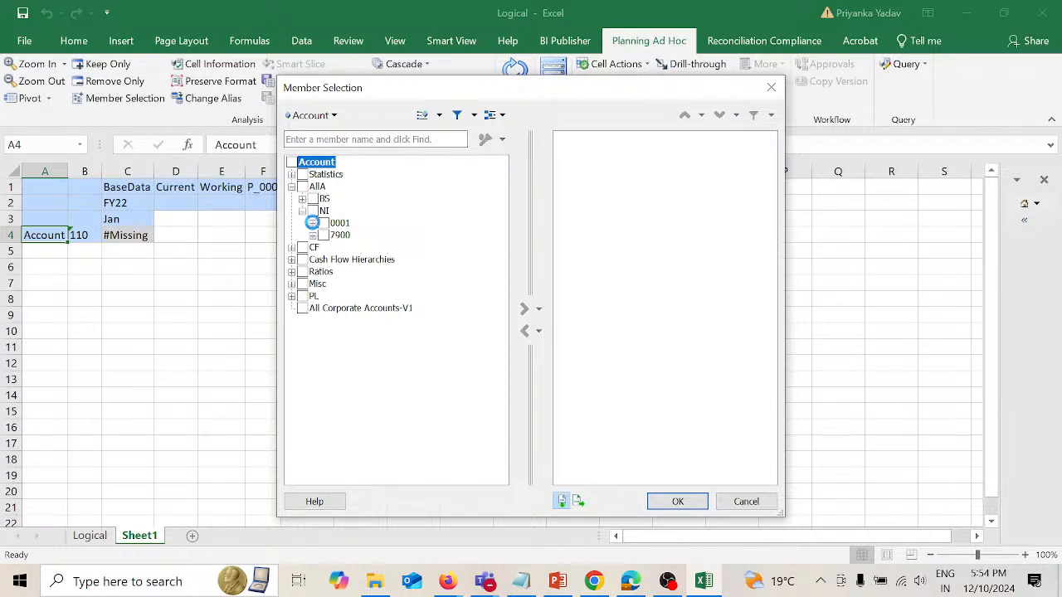
pyautogui.click(323, 235)
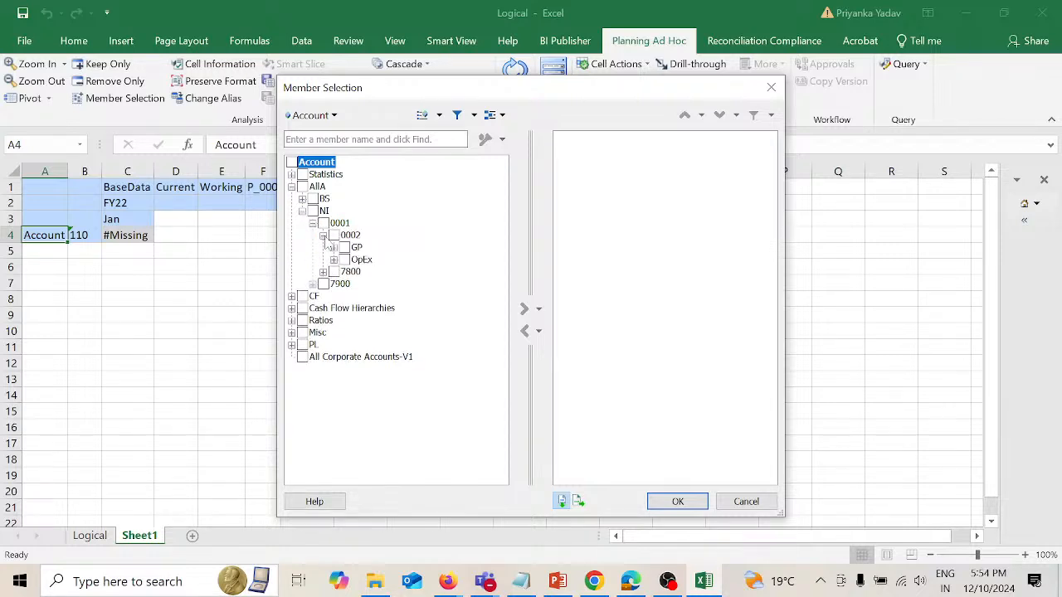
pyautogui.click(333, 247)
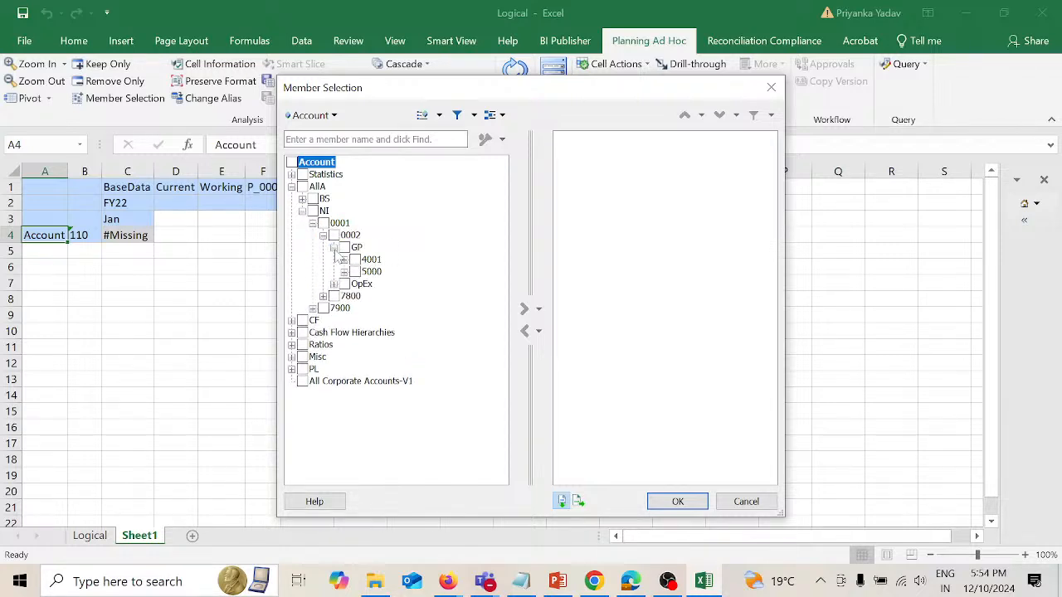
pyautogui.click(345, 259)
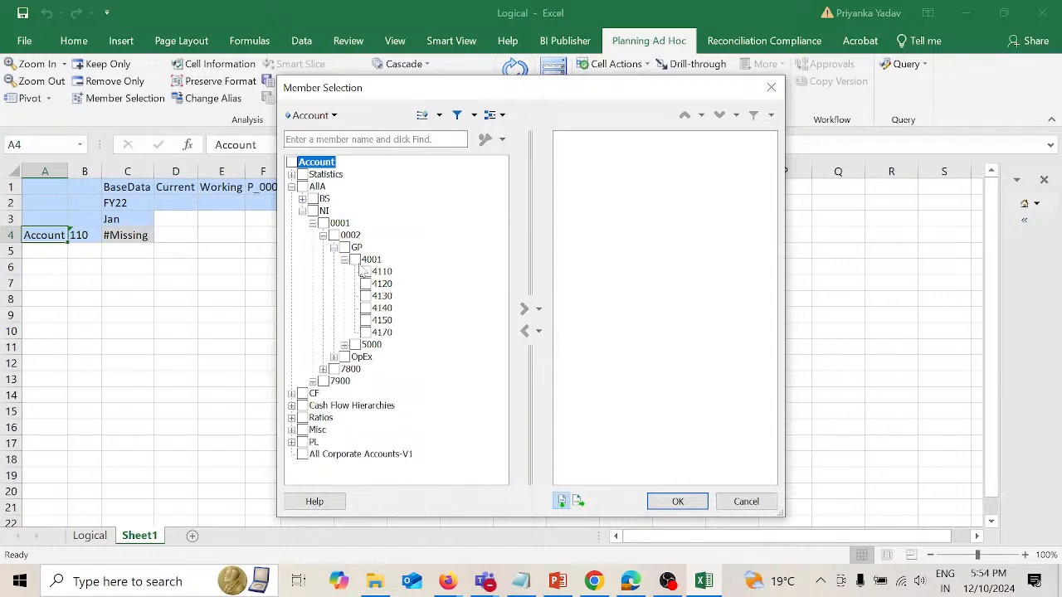
# Step: Select accounts 4110, 4120, 4130, 4140 and 4150 and insert them into the grid starting at A4
pyautogui.click(365, 271)
pyautogui.click(366, 284)
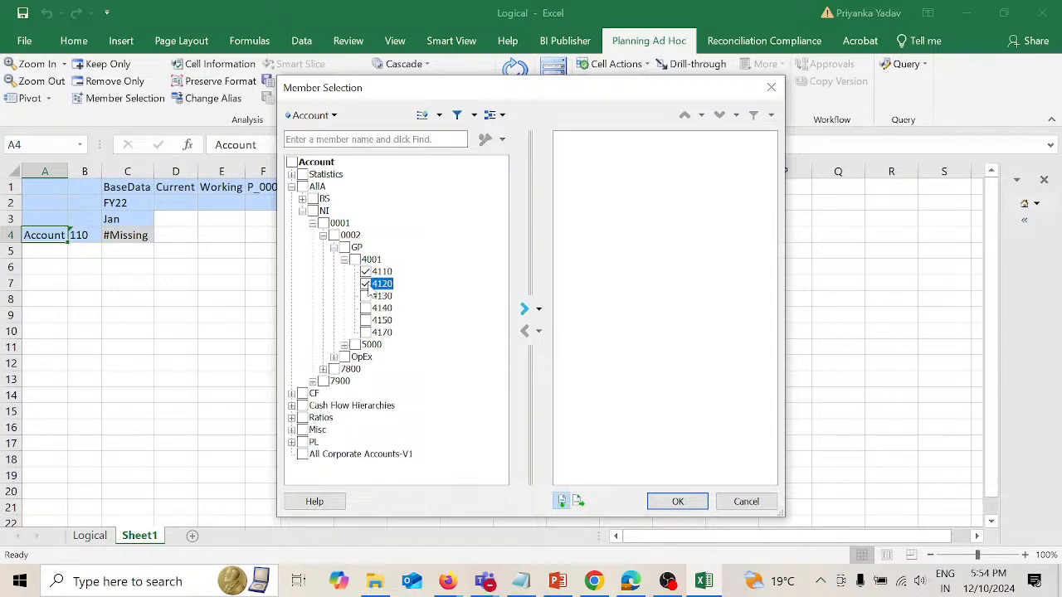
pyautogui.click(365, 297)
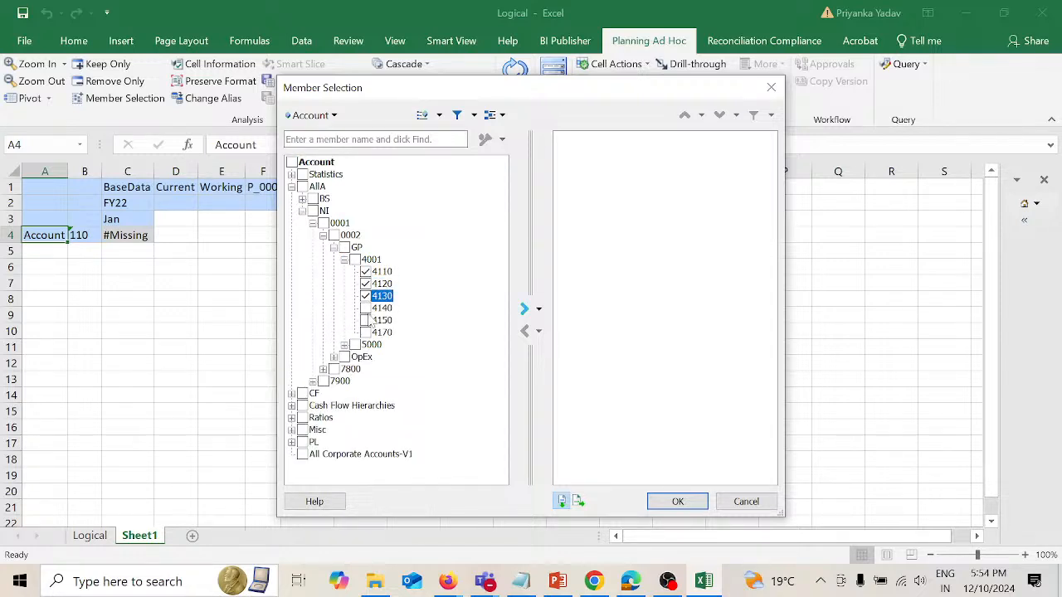
pyautogui.click(366, 308)
pyautogui.click(366, 320)
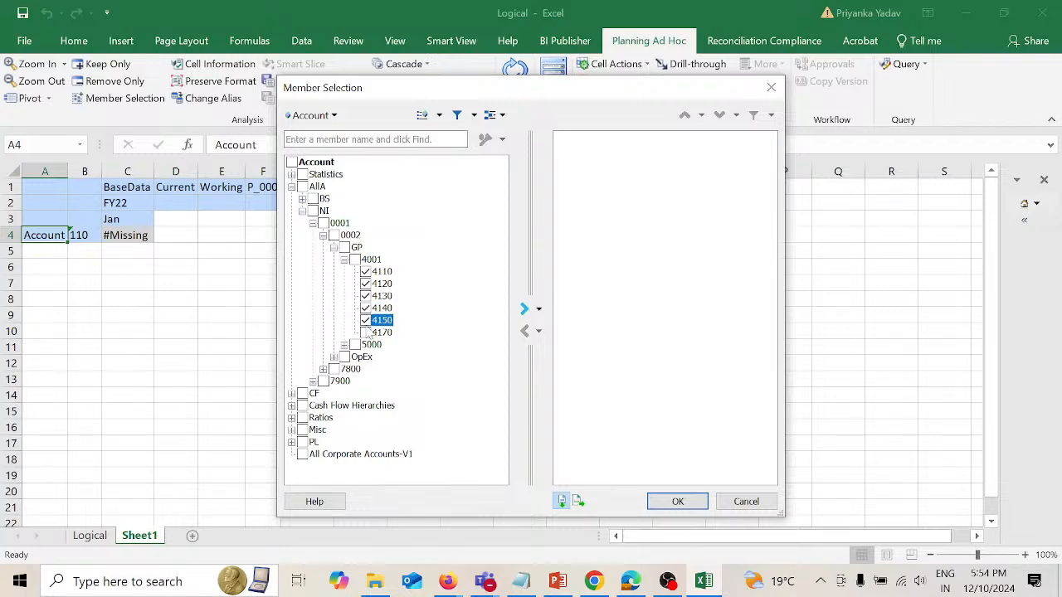
pyautogui.click(525, 308)
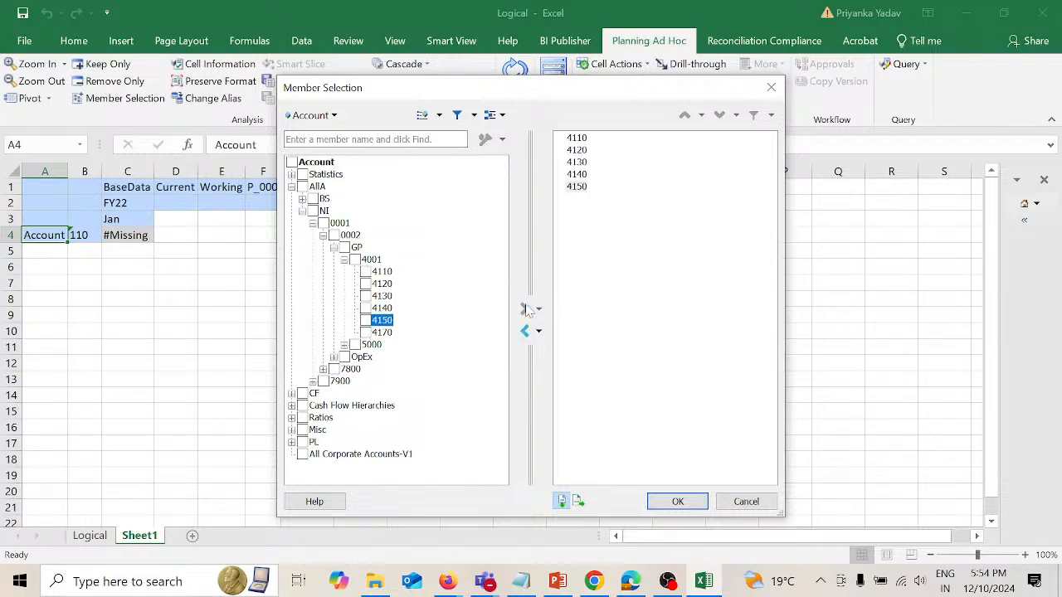
pyautogui.click(684, 500)
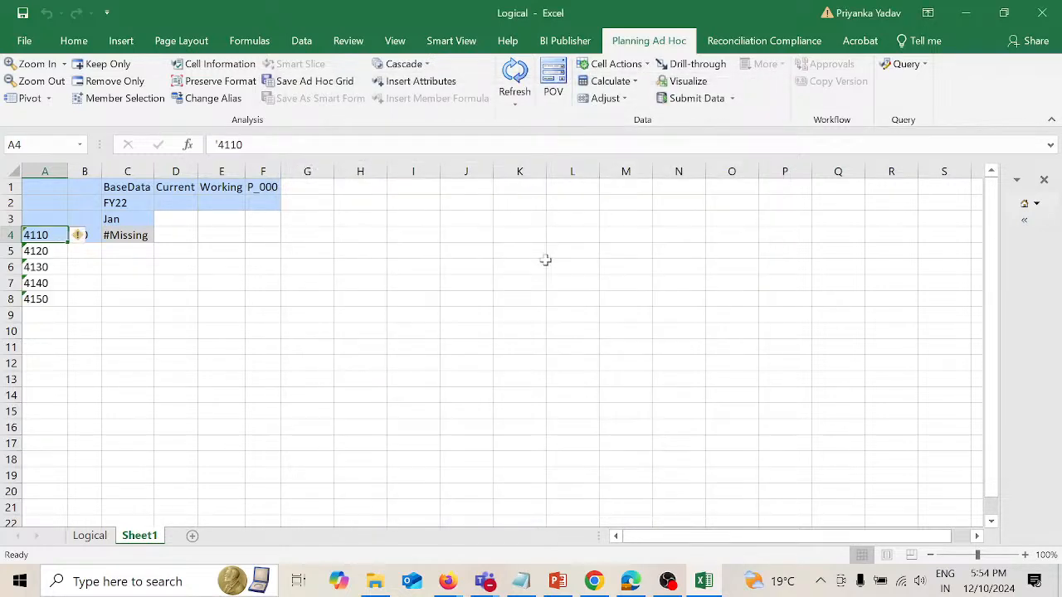
# Step: Refresh the ad hoc grid and pivot Entity member 110 from the rows to the columns
pyautogui.click(515, 79)
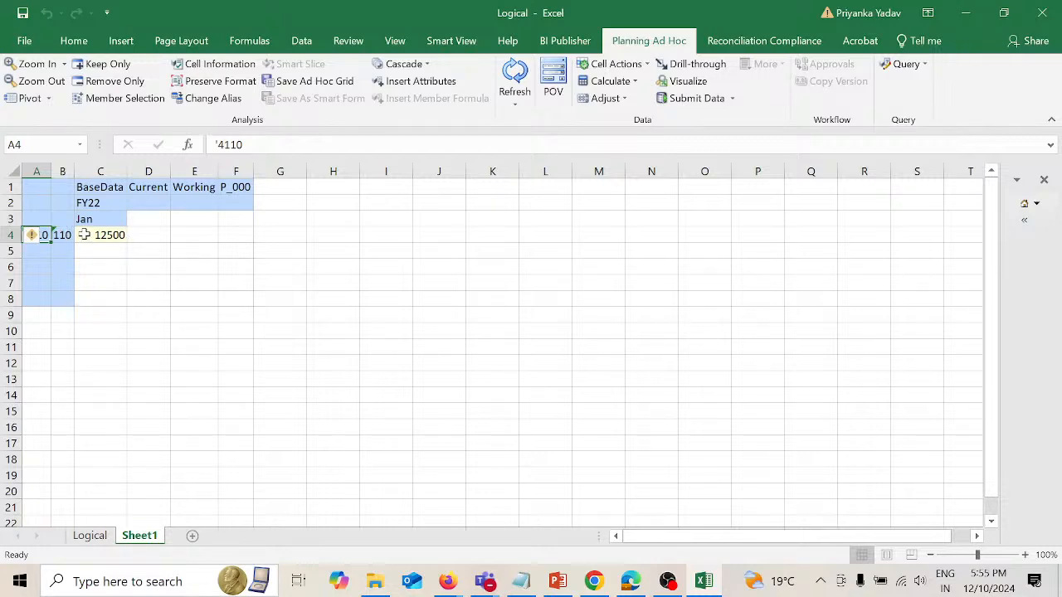
pyautogui.press('Right')
pyautogui.click(31, 98)
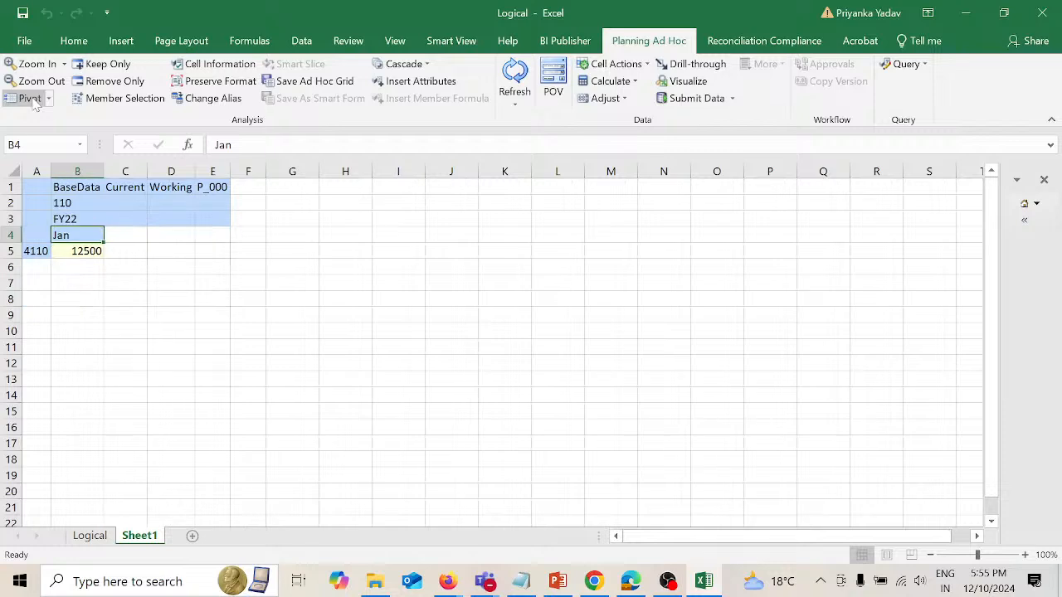
# Step: Open Member Selection for account 4110 in A5 and expand the AllA hierarchy through NI, 0001, 0002 and GP to 4001's children
pyautogui.click(39, 253)
pyautogui.click(141, 98)
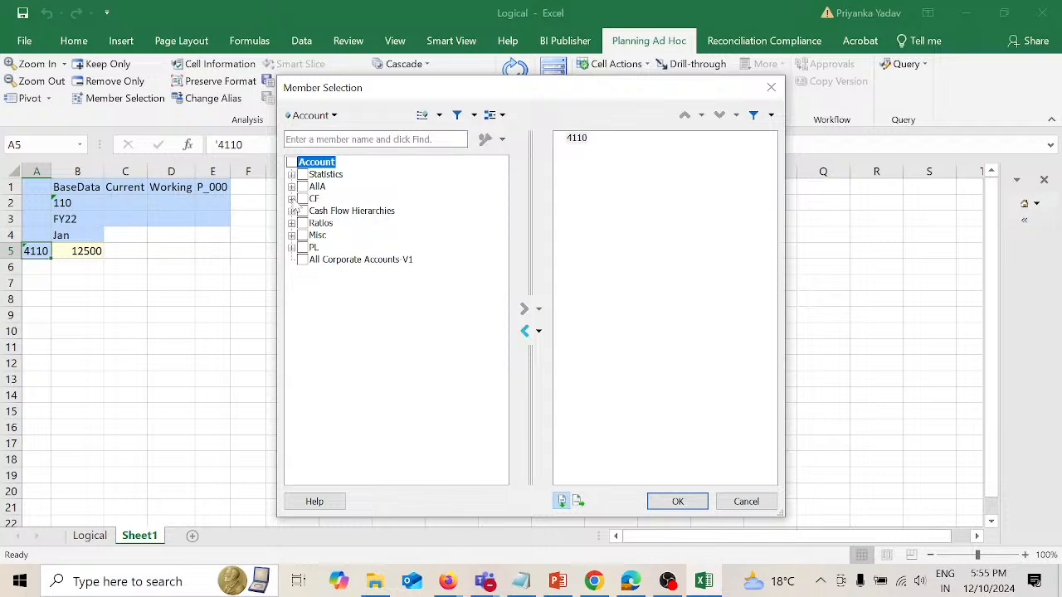
pyautogui.click(292, 187)
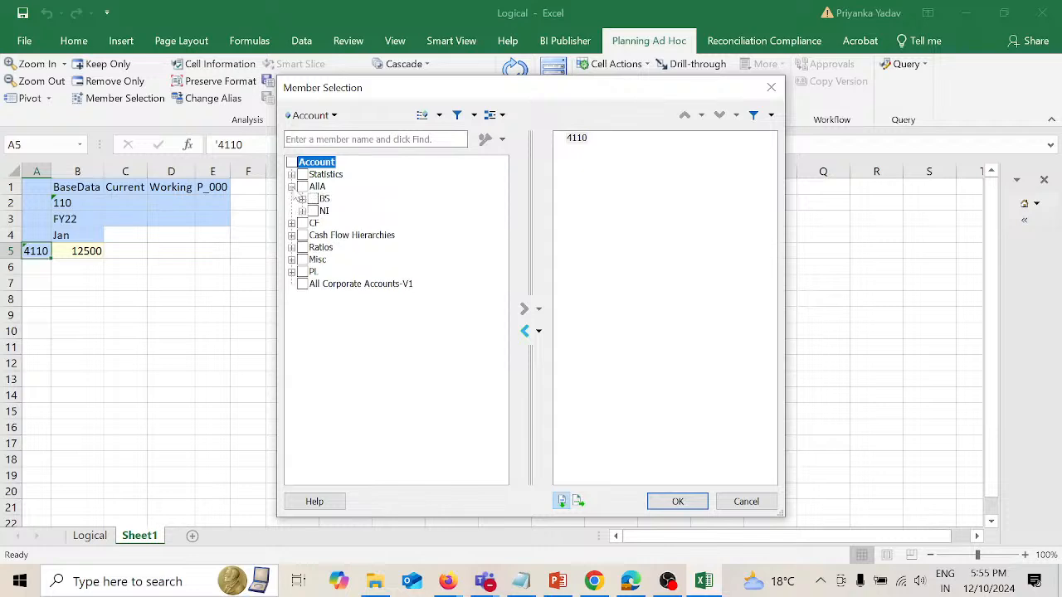
pyautogui.click(302, 210)
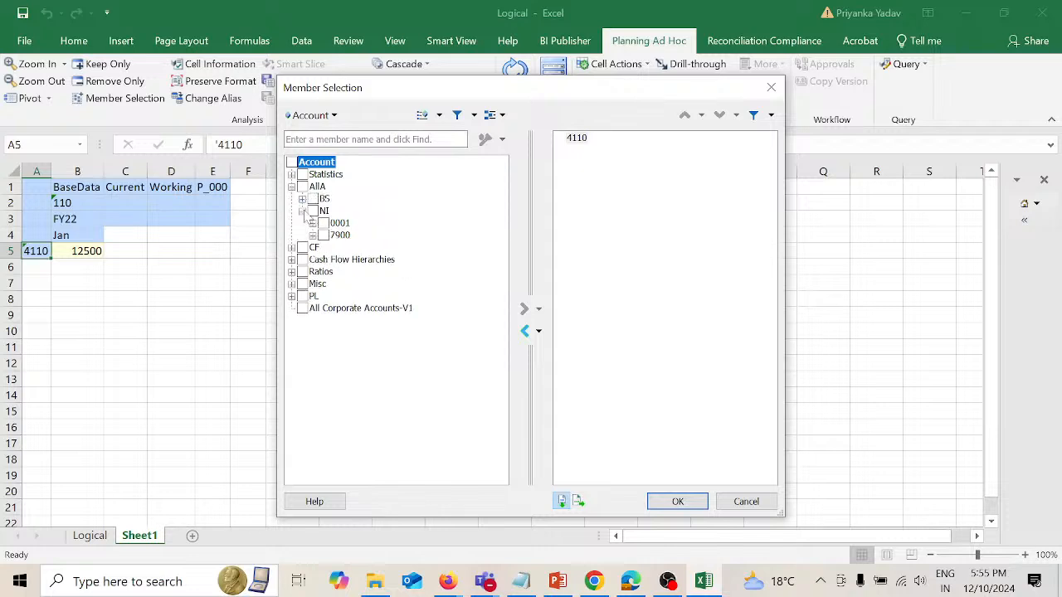
pyautogui.click(313, 222)
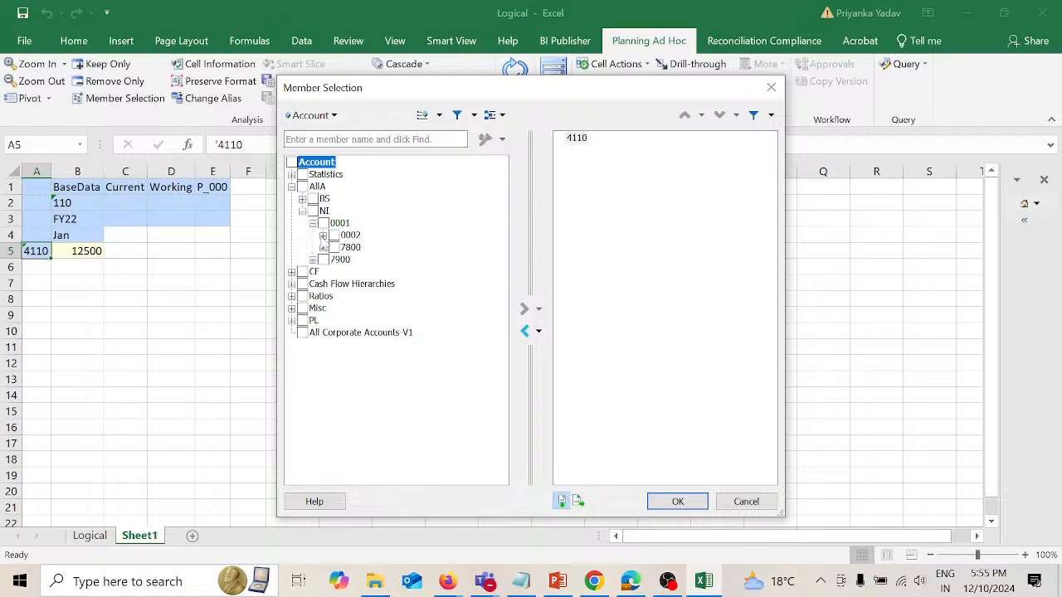
pyautogui.click(322, 236)
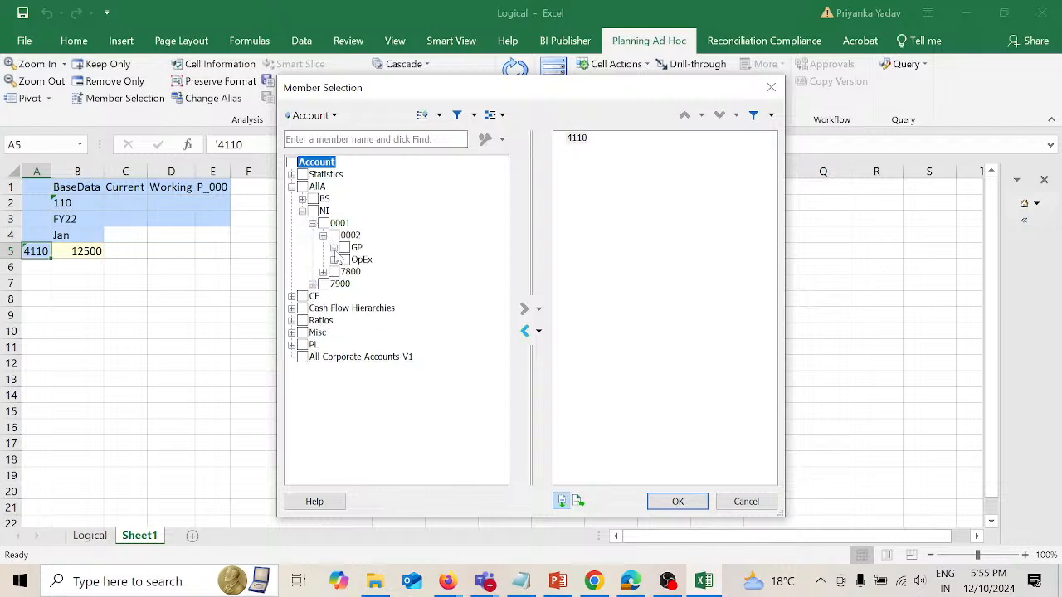
pyautogui.click(334, 248)
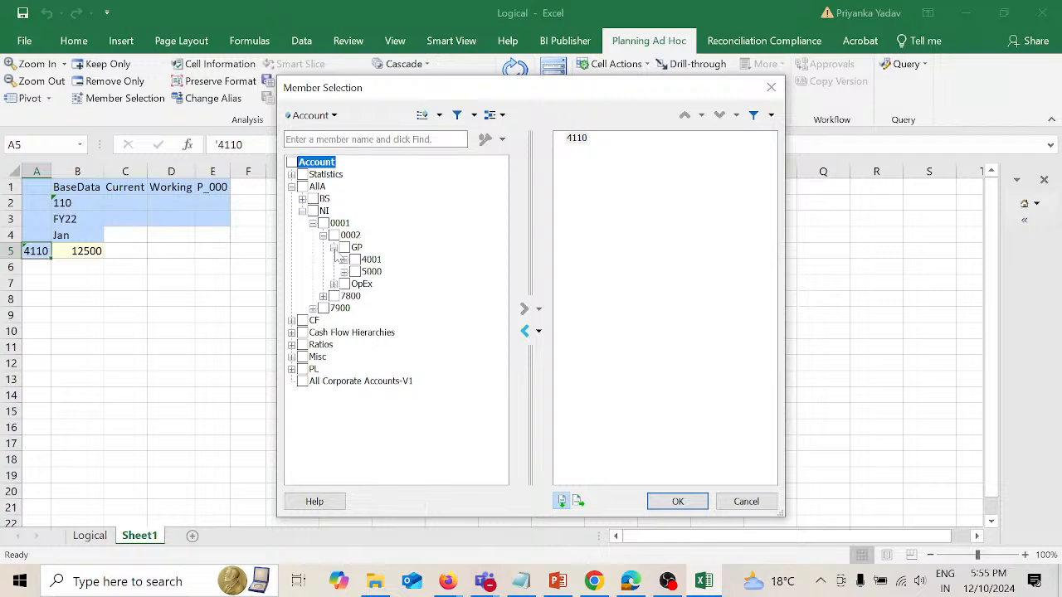
pyautogui.click(344, 262)
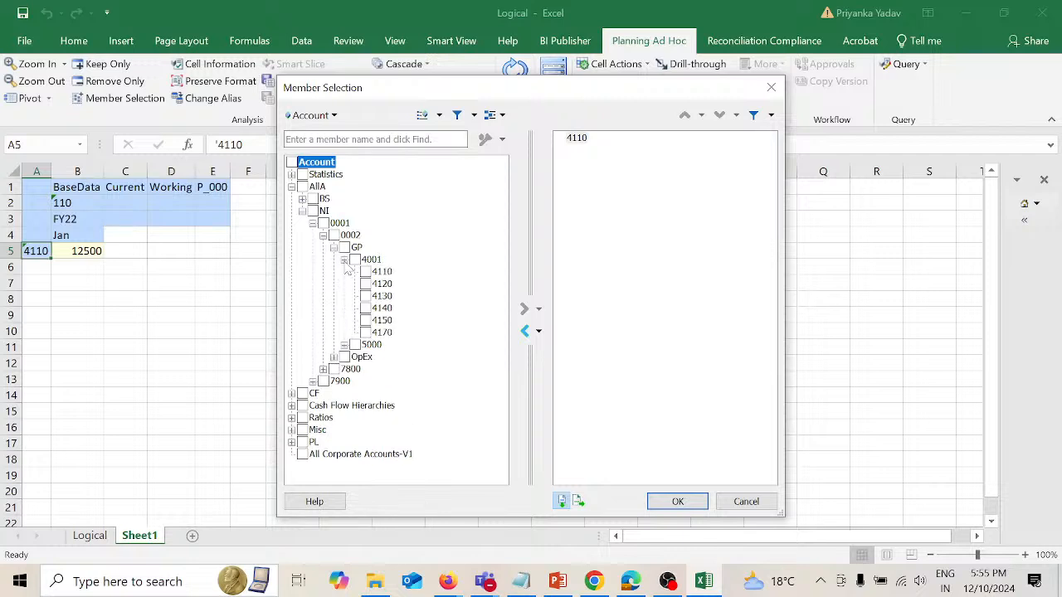
# Step: Add accounts 4110, 4120, 4130, 4140 and 4150 to the selection, insert them from A5 downward, and refresh the grid
pyautogui.click(365, 273)
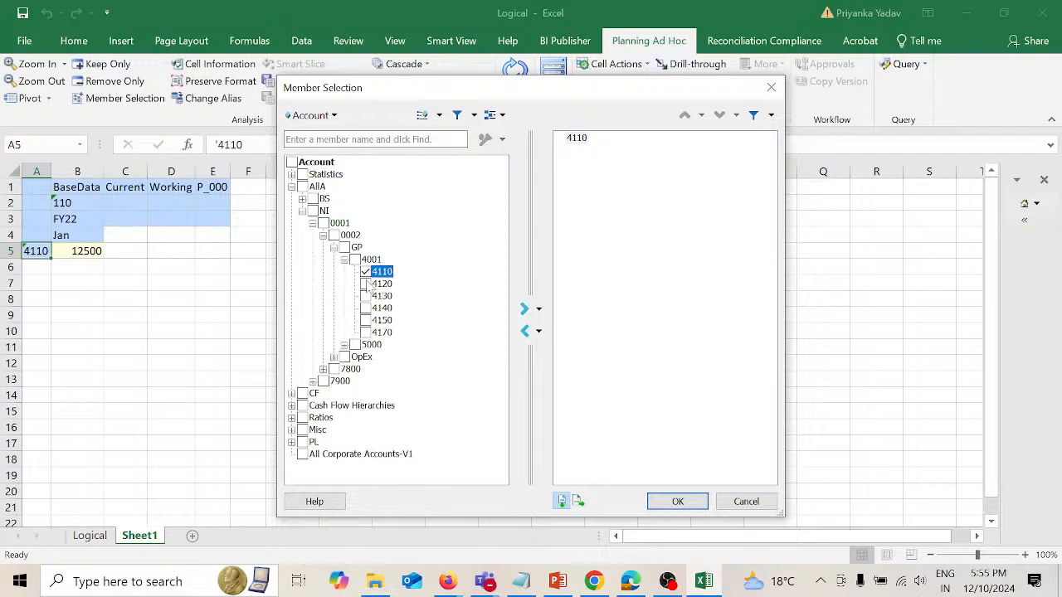
pyautogui.click(365, 285)
pyautogui.click(366, 296)
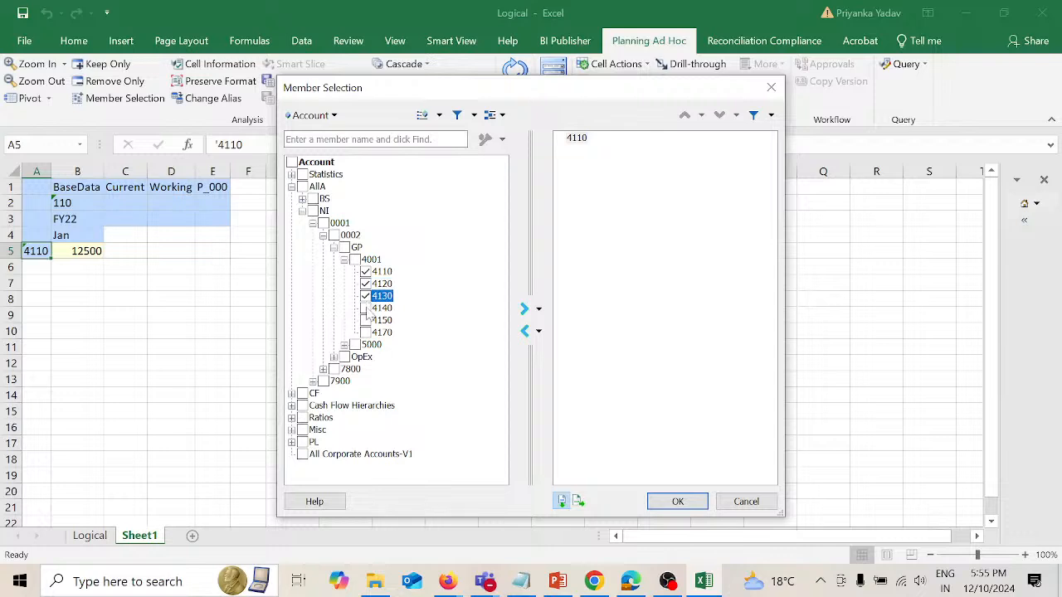
pyautogui.click(366, 308)
pyautogui.click(366, 321)
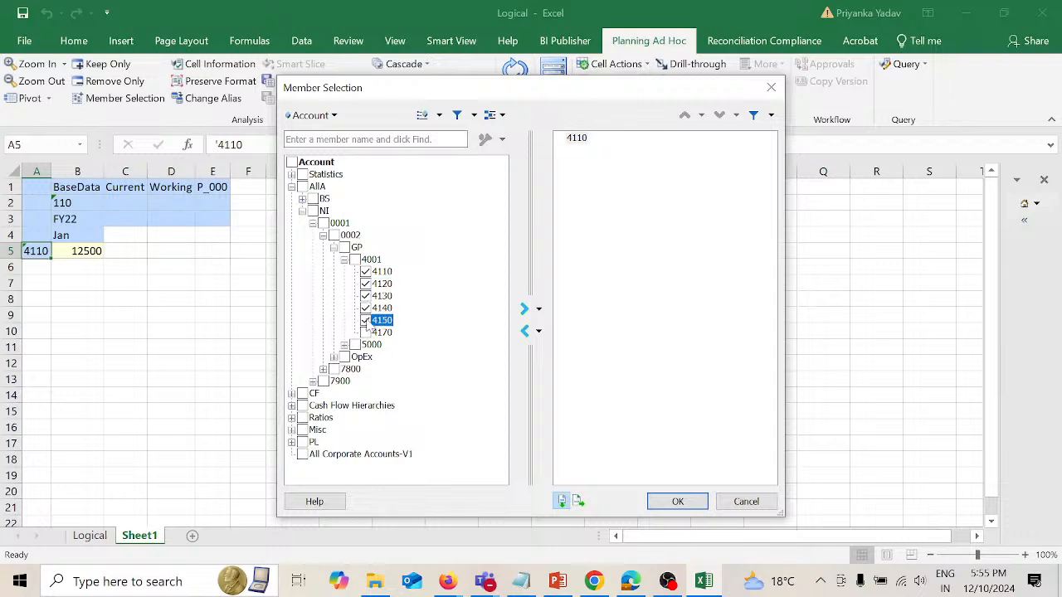
pyautogui.click(525, 310)
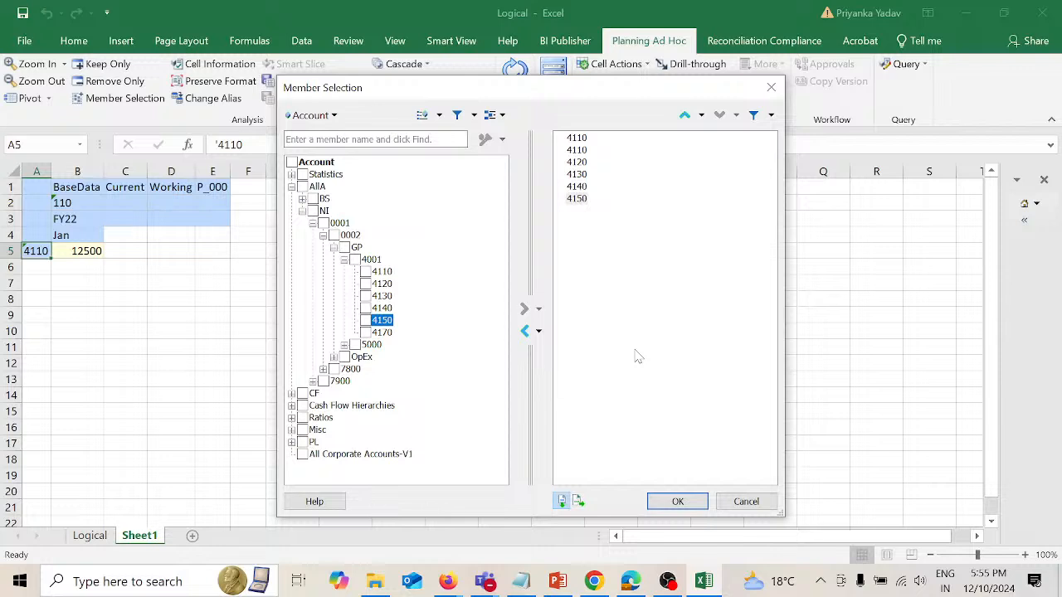
pyautogui.click(676, 501)
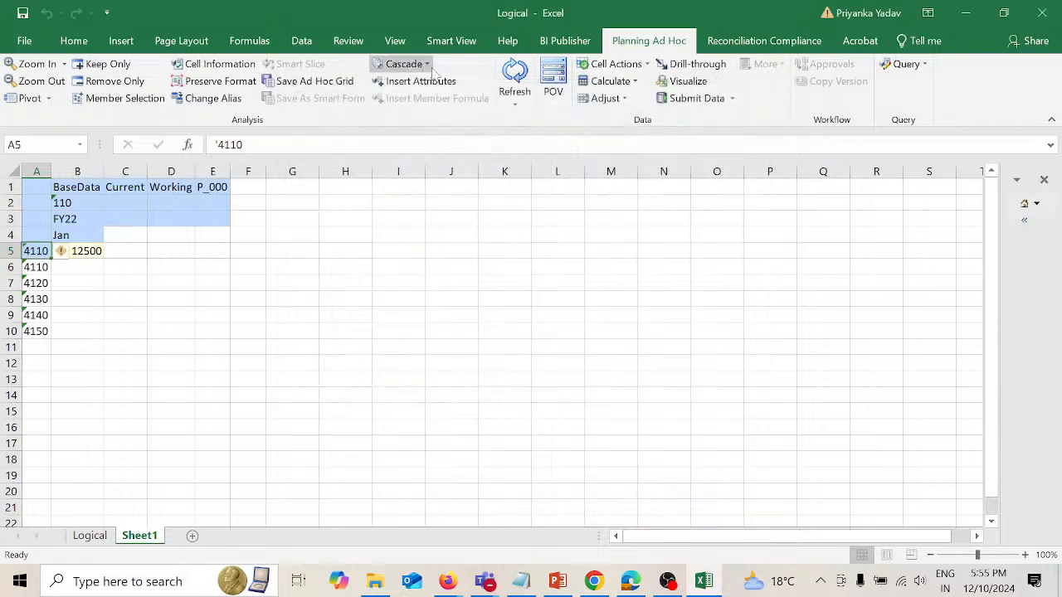
pyautogui.click(514, 73)
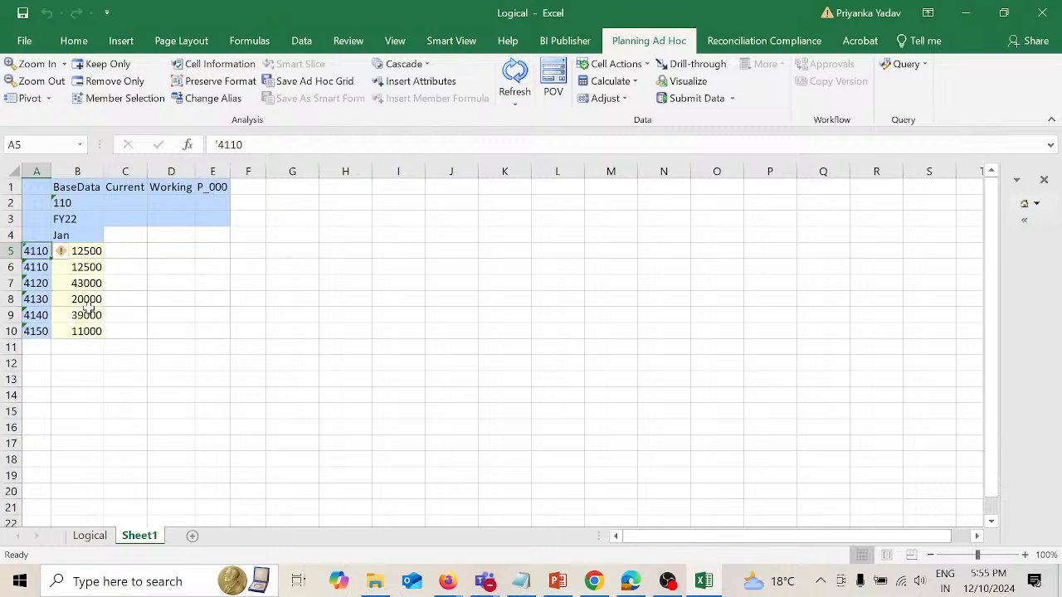
# Step: Switch to the Data Management window in Firefox to compare its account 4150 amounts with row 10 of the grid, and return to Excel
pyautogui.click(11, 331)
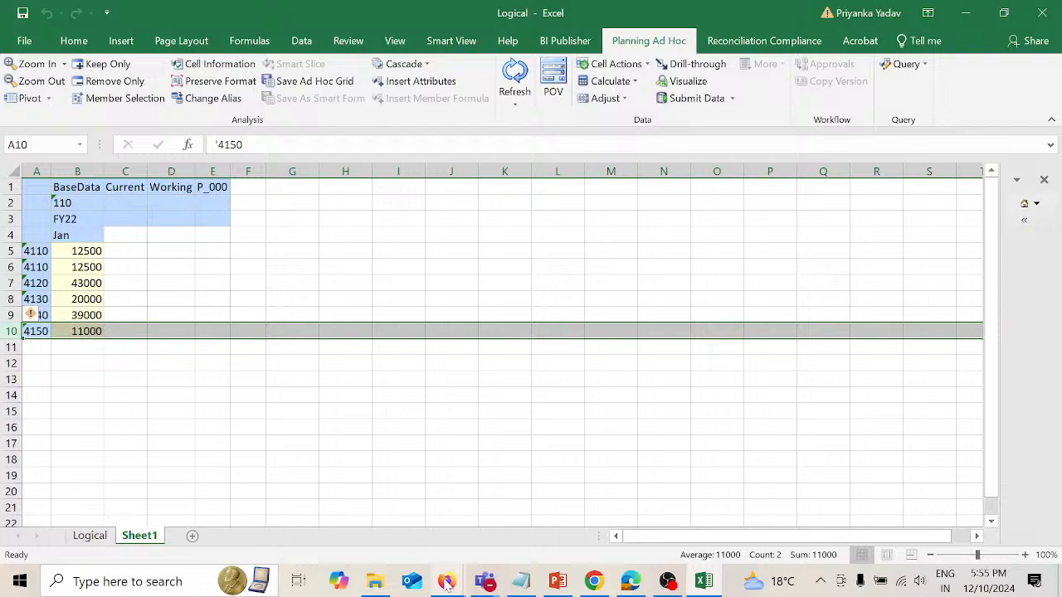
pyautogui.moveTo(446, 585)
pyautogui.click(538, 506)
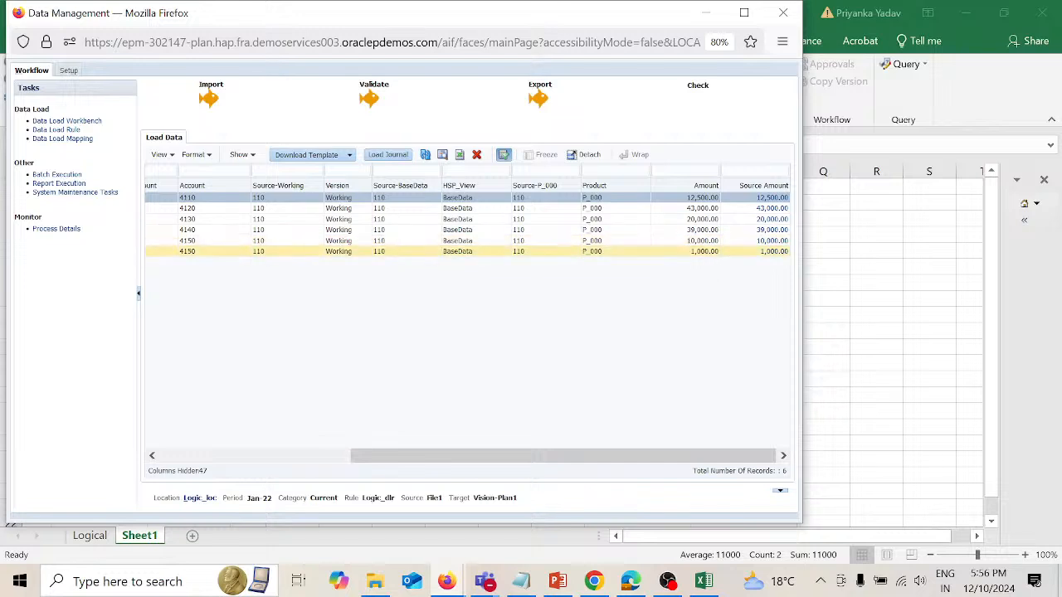
pyautogui.click(956, 340)
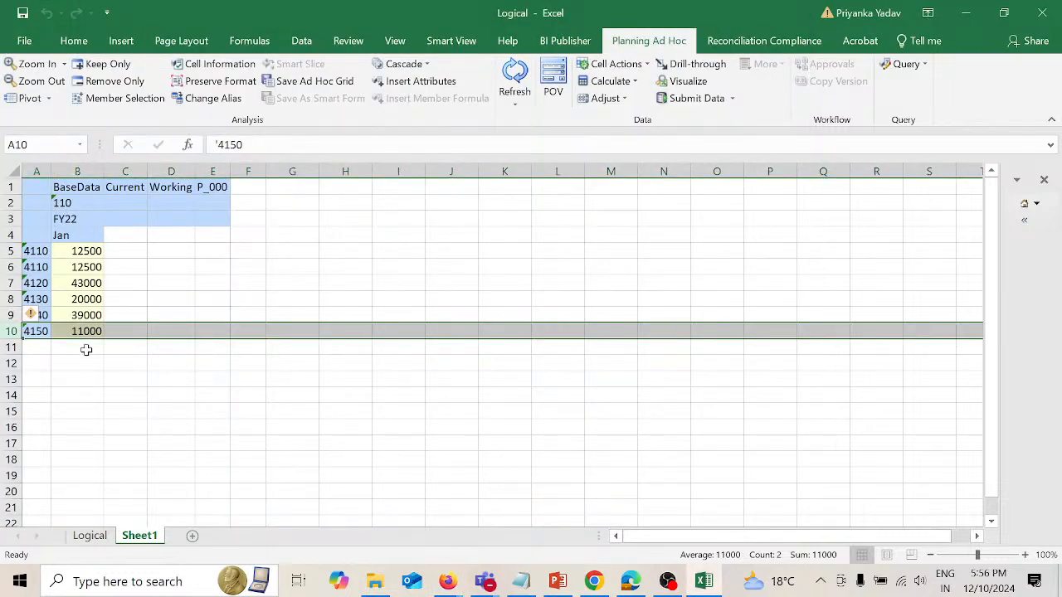
# Step: Review the Logical sheet's source amounts for accounts 4110 to 4140 and account 4150's amount together with the commission in C8
pyautogui.click(93, 536)
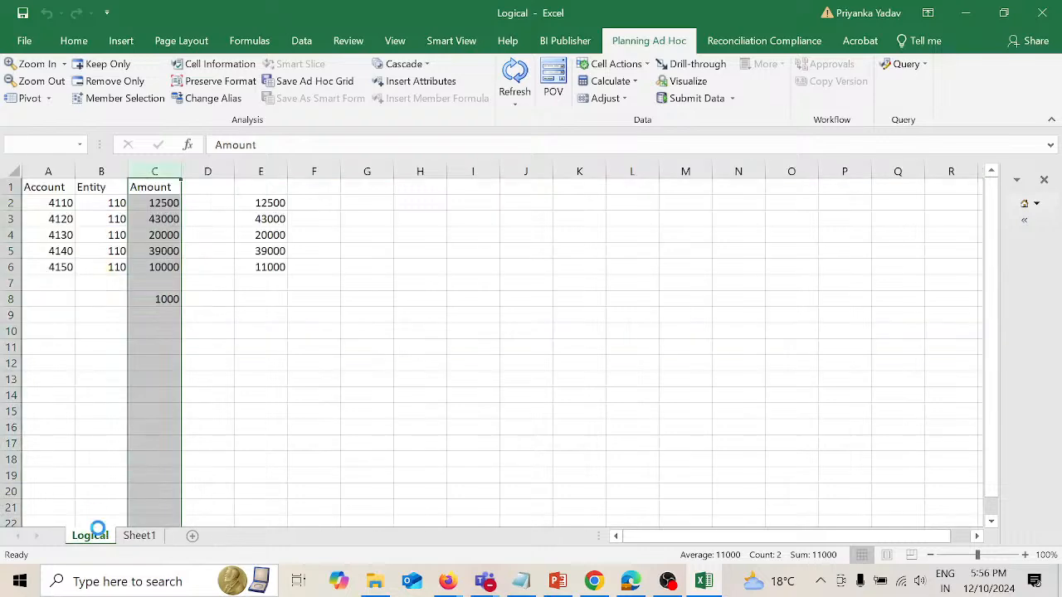
pyautogui.click(169, 203)
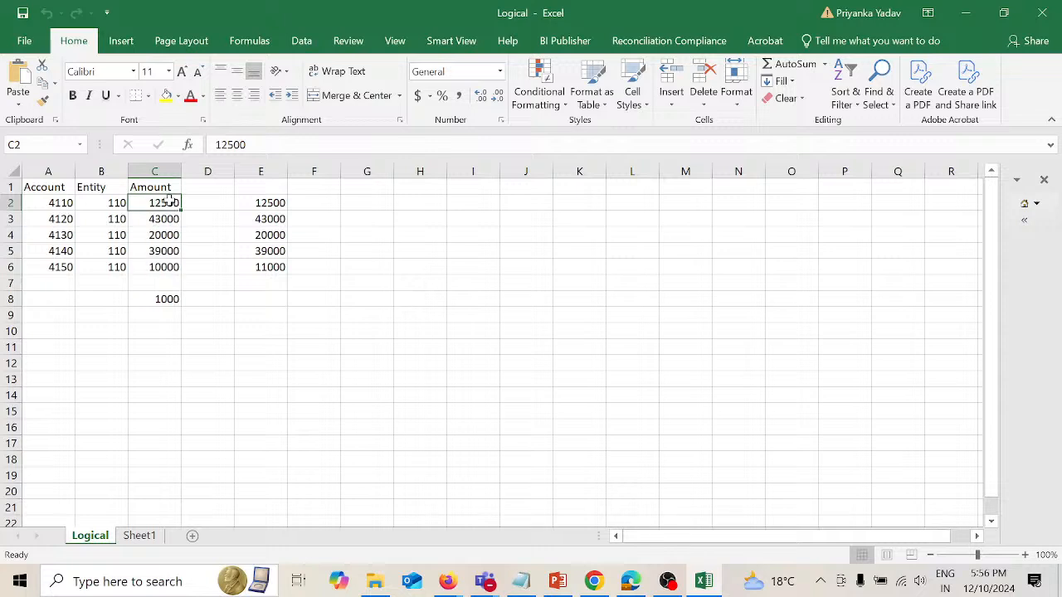
pyautogui.moveTo(169, 202); pyautogui.dragTo(170, 252)
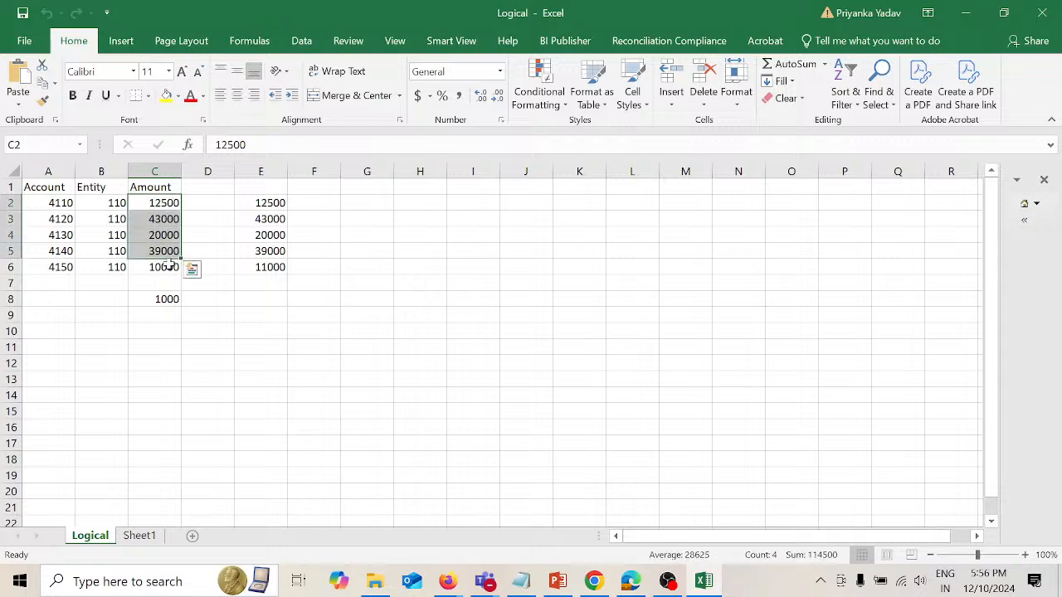
pyautogui.click(168, 265)
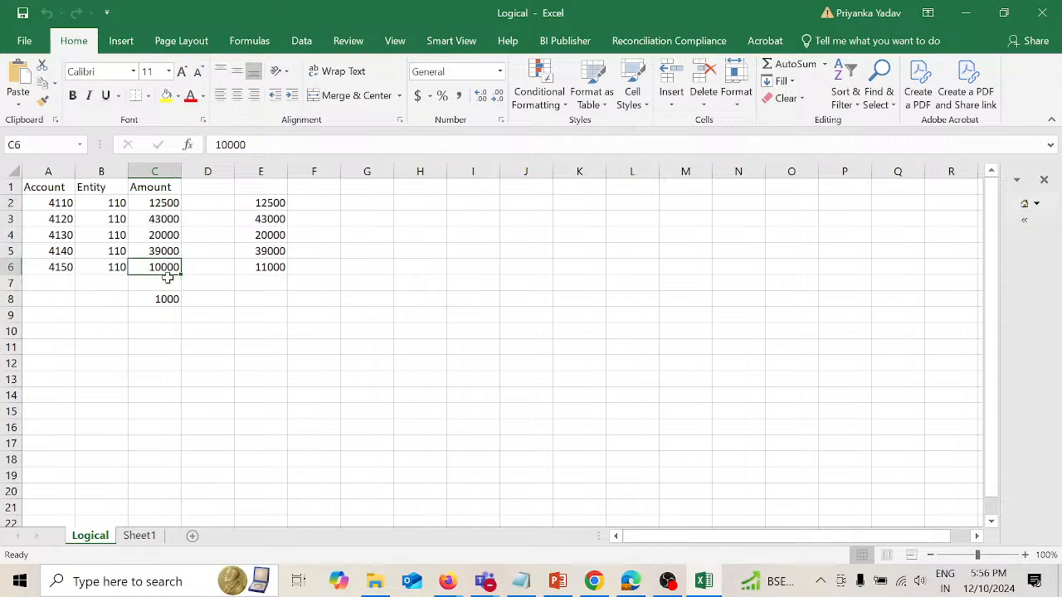
pyautogui.moveTo(168, 278); pyautogui.dragTo(166, 299)
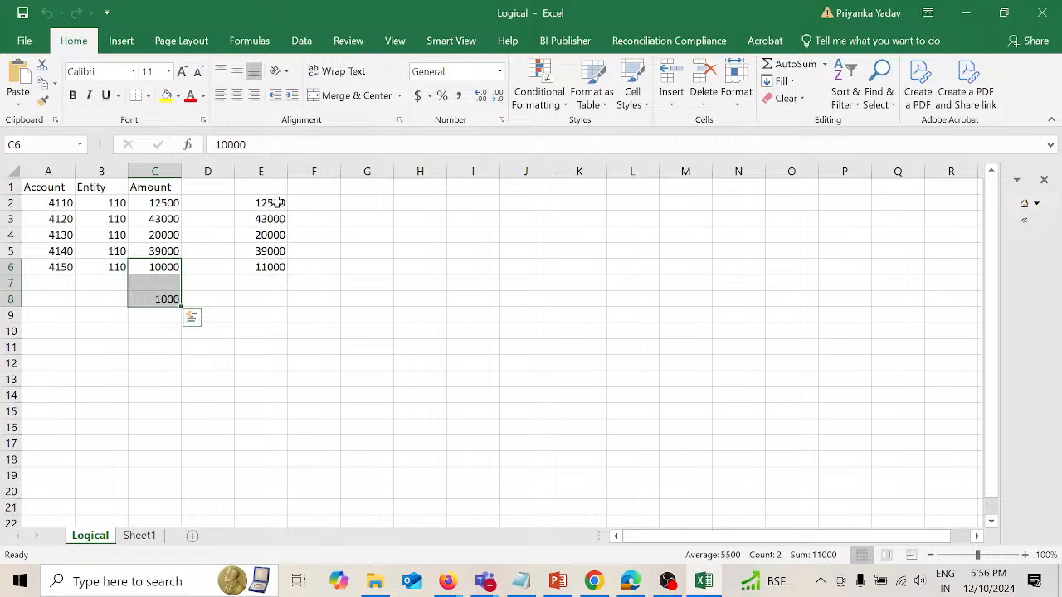
# Step: Copy the amounts in E2:E7 of the Logical sheet and paste them beside the ad hoc grid on Sheet1, starting at H5
pyautogui.click(274, 201)
pyautogui.moveTo(275, 199); pyautogui.dragTo(276, 277)
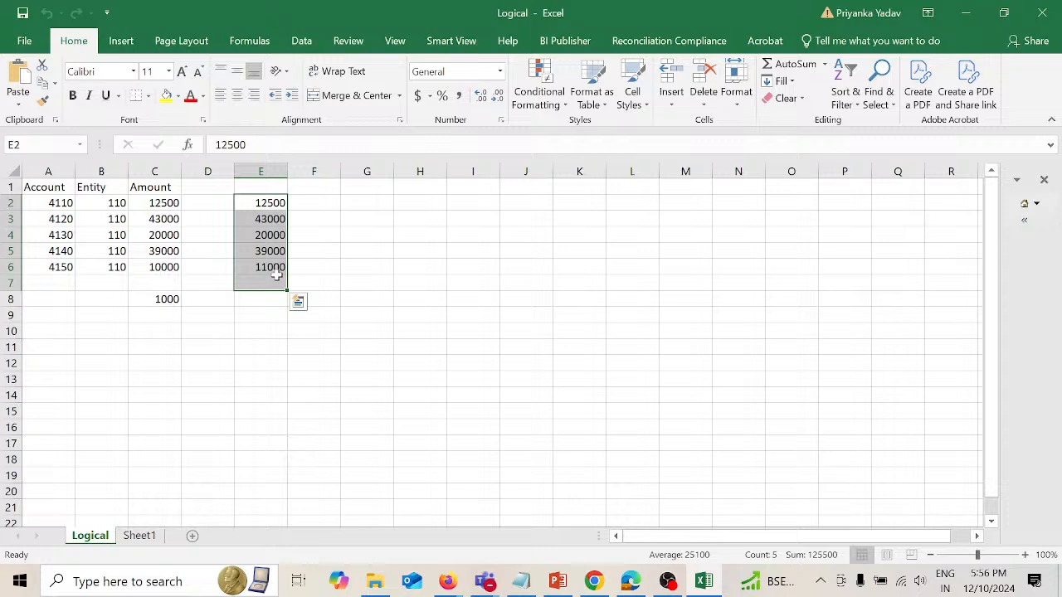
pyautogui.hotkey('ctrl', 'c')
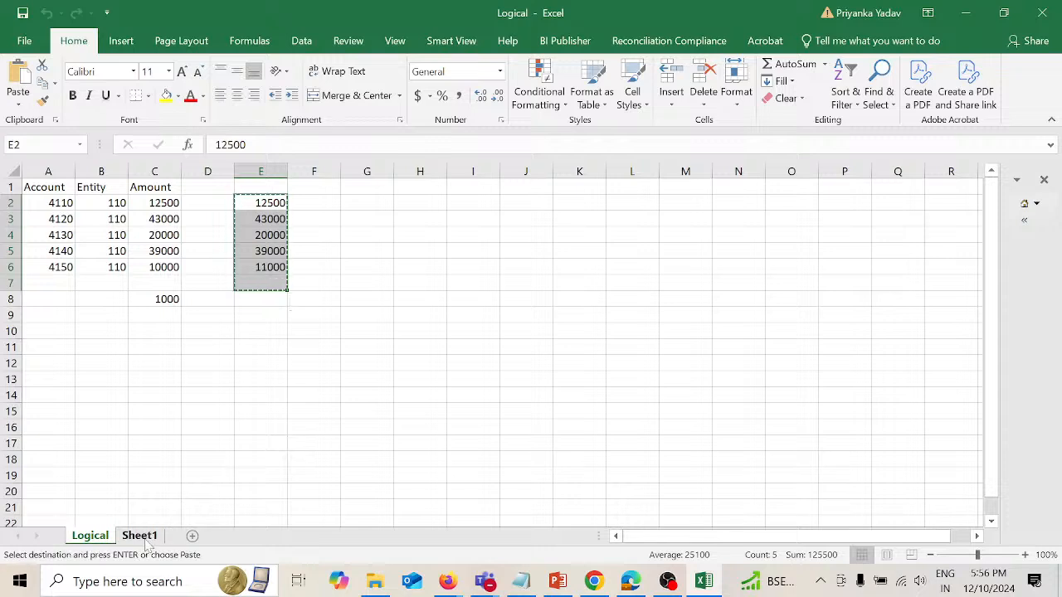
pyautogui.click(140, 536)
pyautogui.click(349, 251)
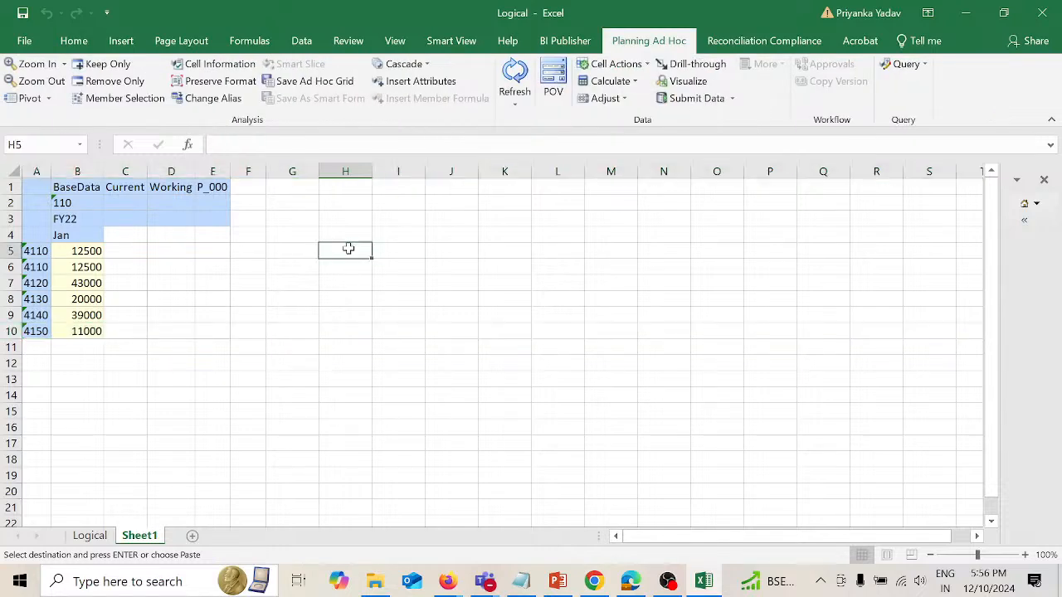
pyautogui.hotkey('ctrl', 'v')
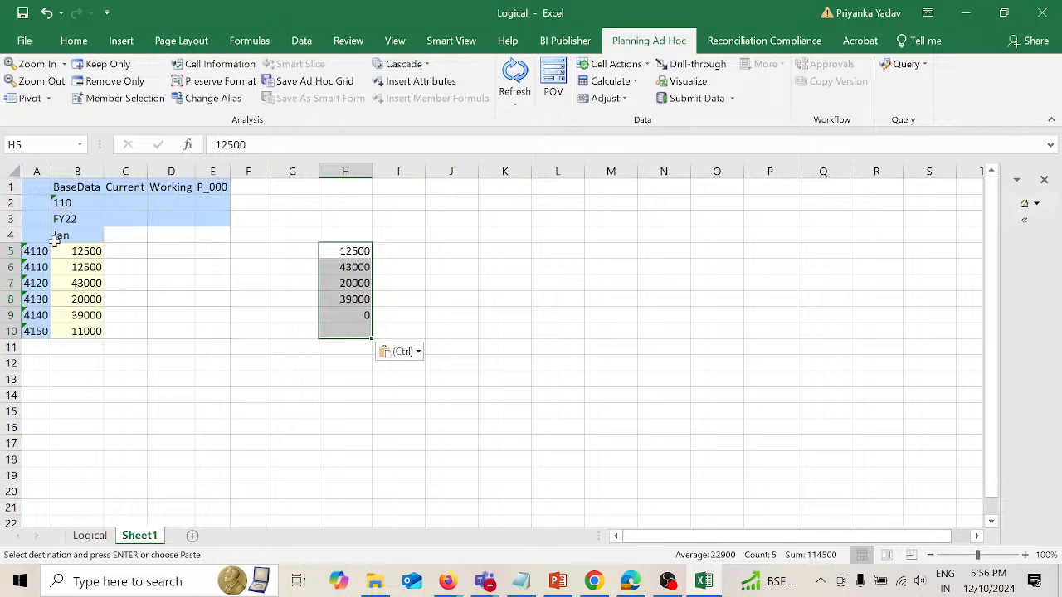
# Step: Check the grid's duplicate 4110 row and account 4150's amount in B10 against the formula in E6 of the Logical sheet
pyautogui.click(10, 267)
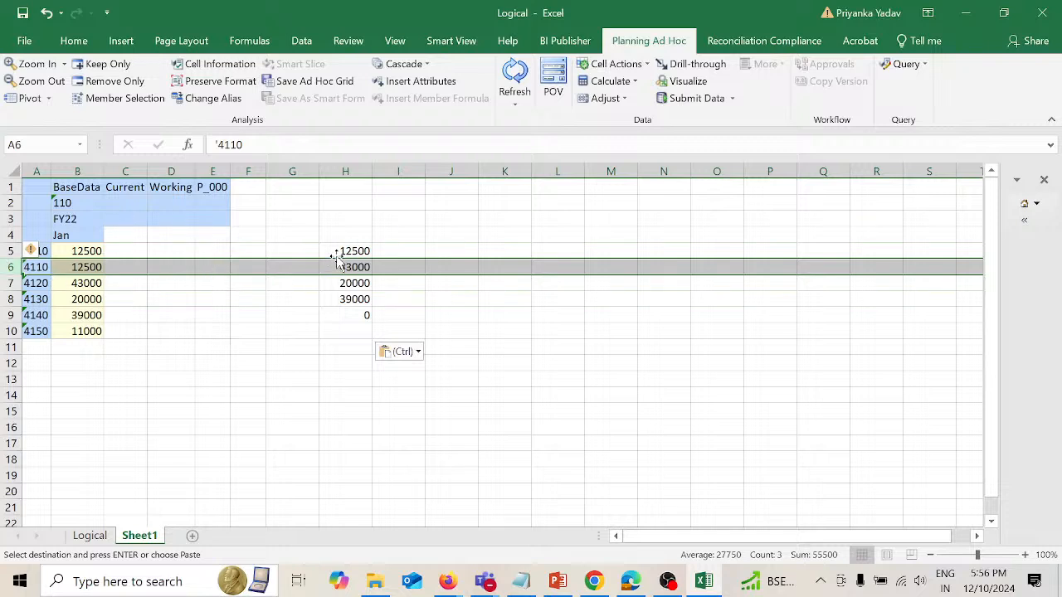
pyautogui.click(83, 334)
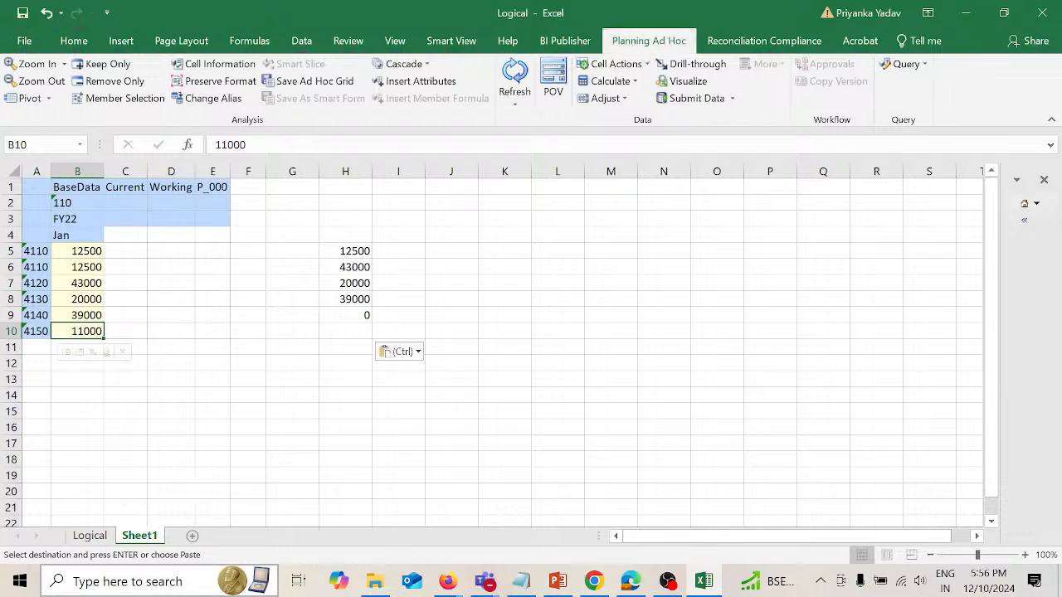
pyautogui.click(90, 536)
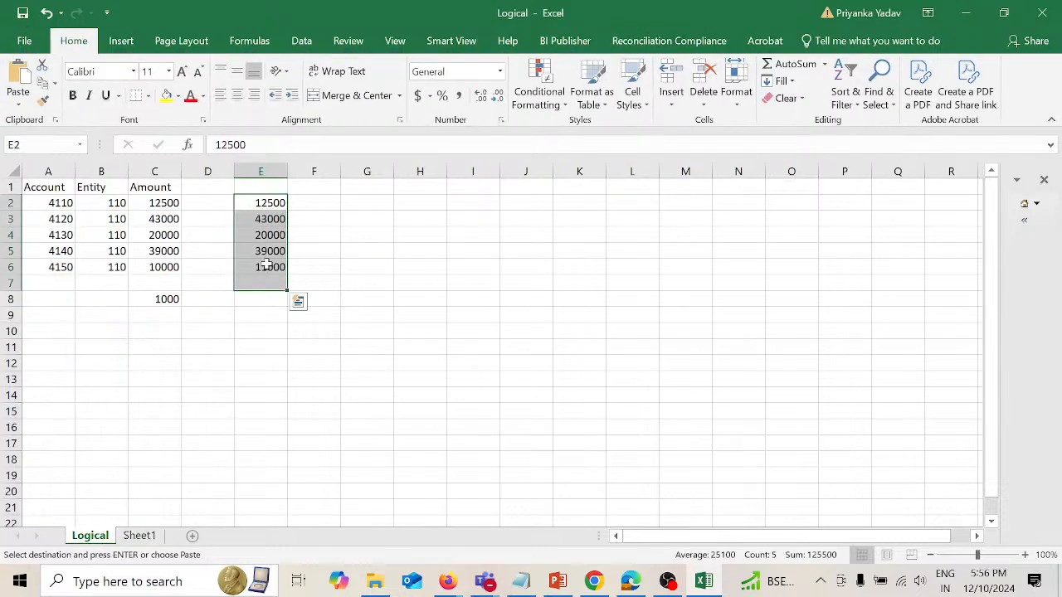
pyautogui.hotkey('ctrl', 'Down')
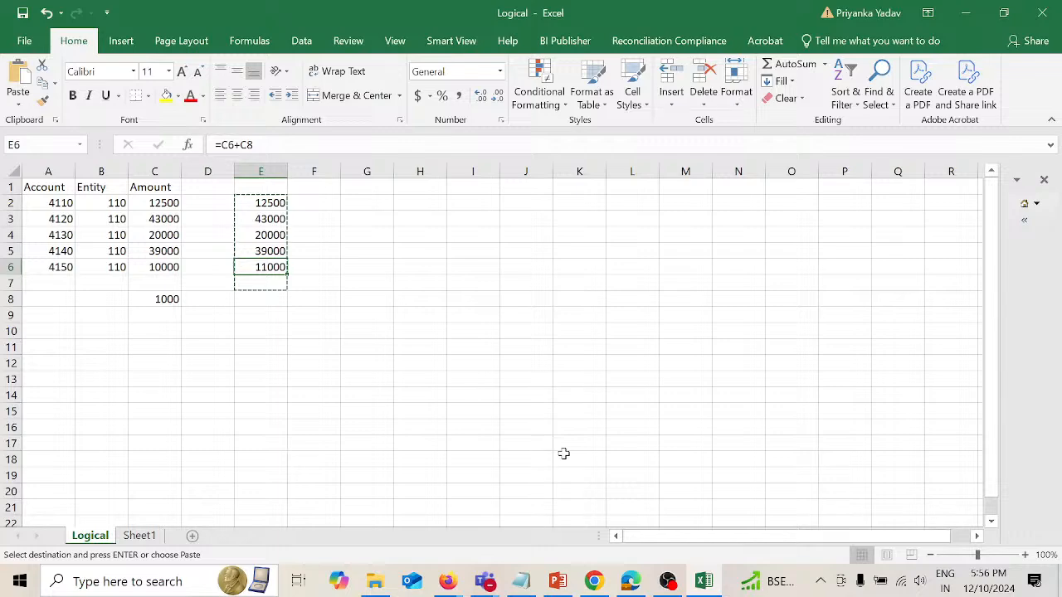
# Step: Switch to the Ticket presentation in PowerPoint to review the commission problem statement
pyautogui.moveTo(558, 586)
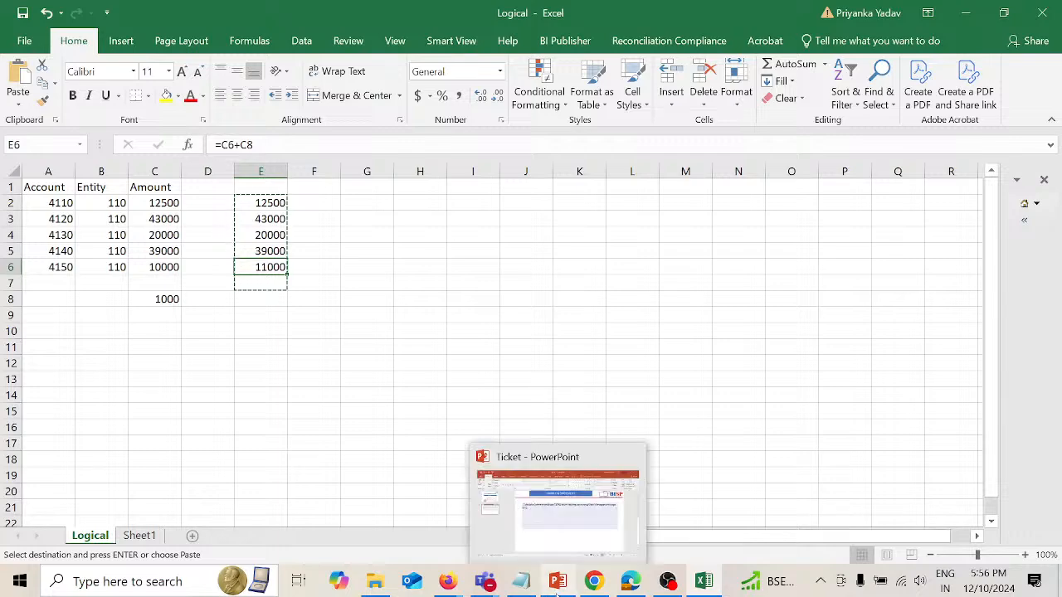
pyautogui.click(558, 586)
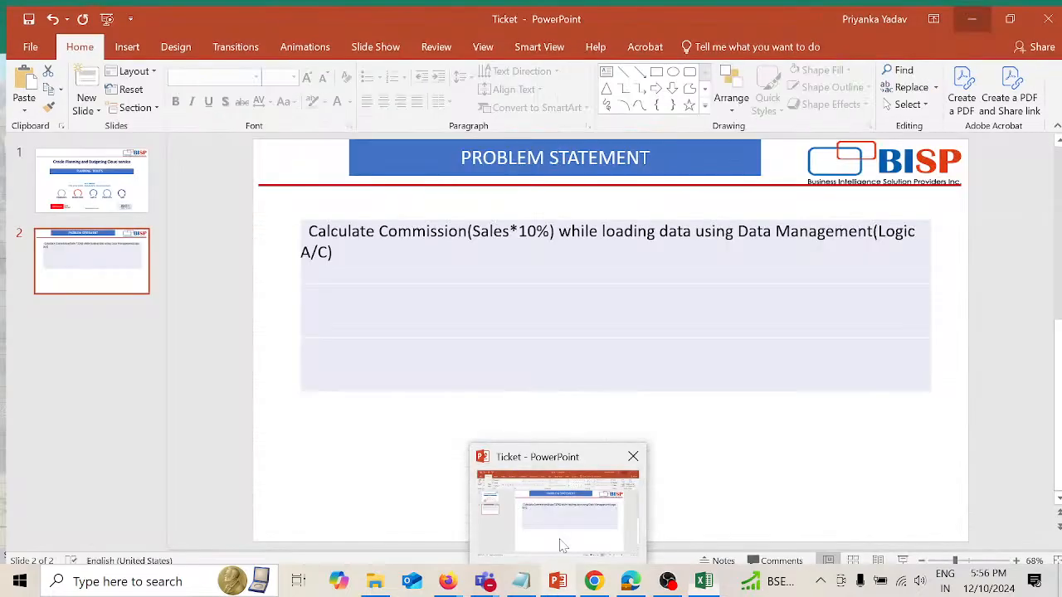